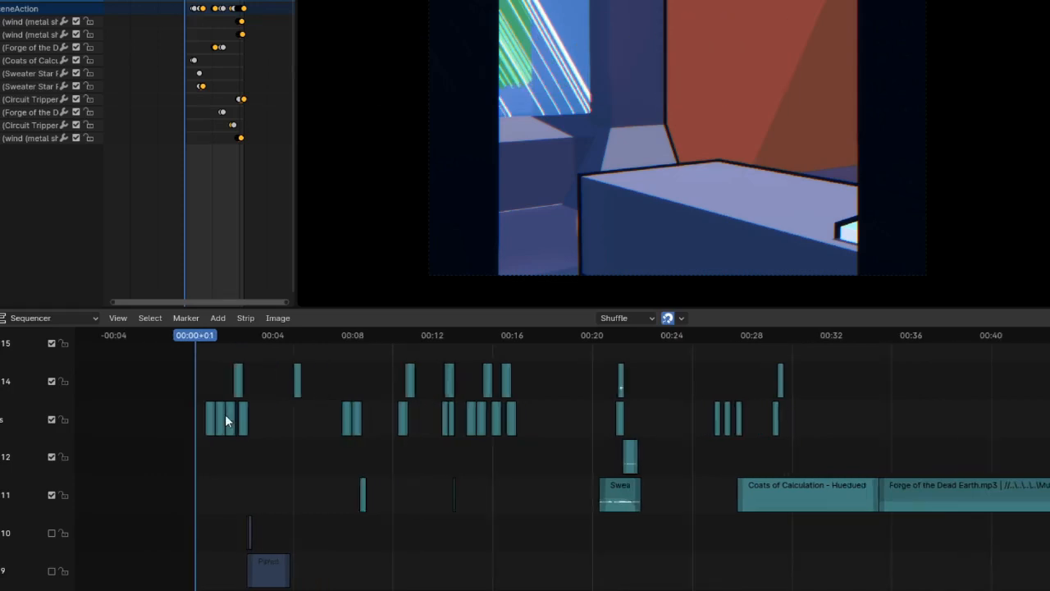
Examine the opening strips in the sequencer and move the playhead through the first shots to 00:05+01.
{"action": "middle_click_drag", "start_coordinate": [220, 412], "coordinate": [313, 383]}
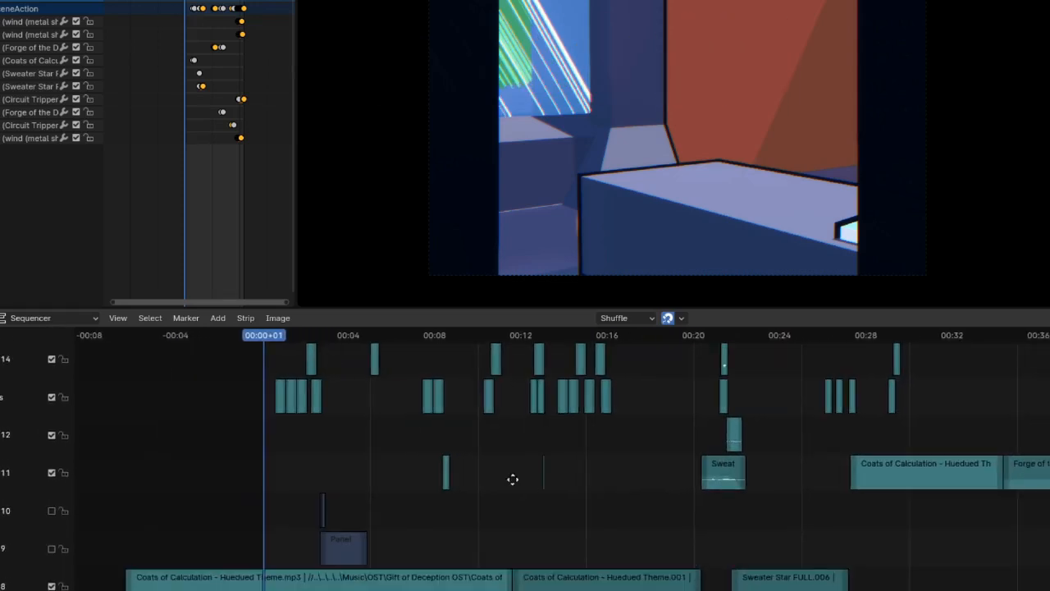
{"action": "middle_click_drag", "start_coordinate": [511, 479], "coordinate": [506, 368]}
{"action": "middle_click_drag", "start_coordinate": [522, 454], "coordinate": [498, 435]}
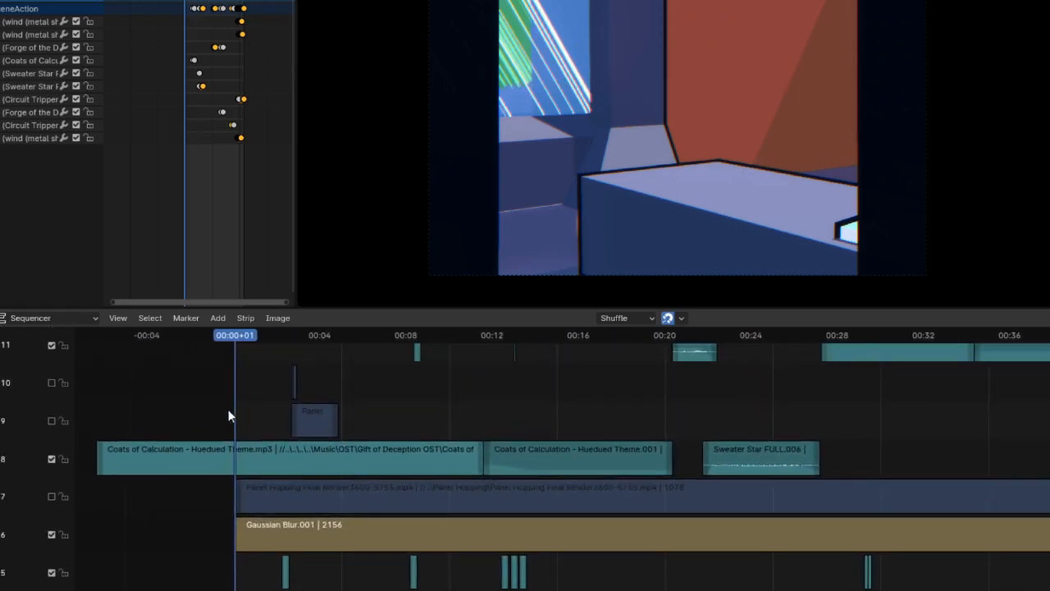
{"action": "middle_click_drag", "start_coordinate": [229, 416], "coordinate": [197, 462]}
{"action": "middle_click_drag", "start_coordinate": [385, 453], "coordinate": [378, 545]}
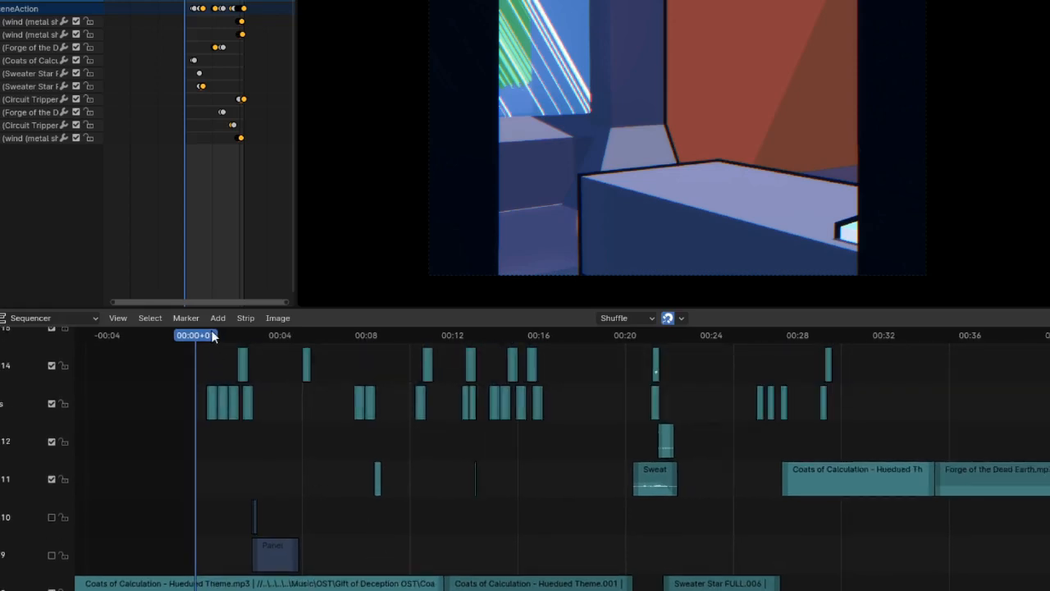
{"action": "left_click", "coordinate": [246, 337]}
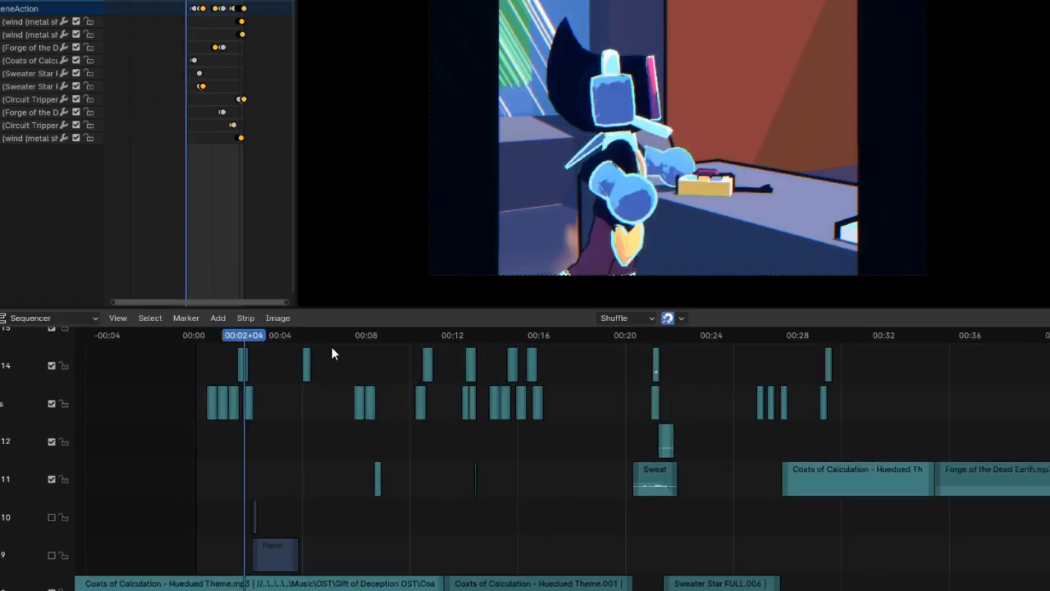
{"action": "key", "text": "Right"}
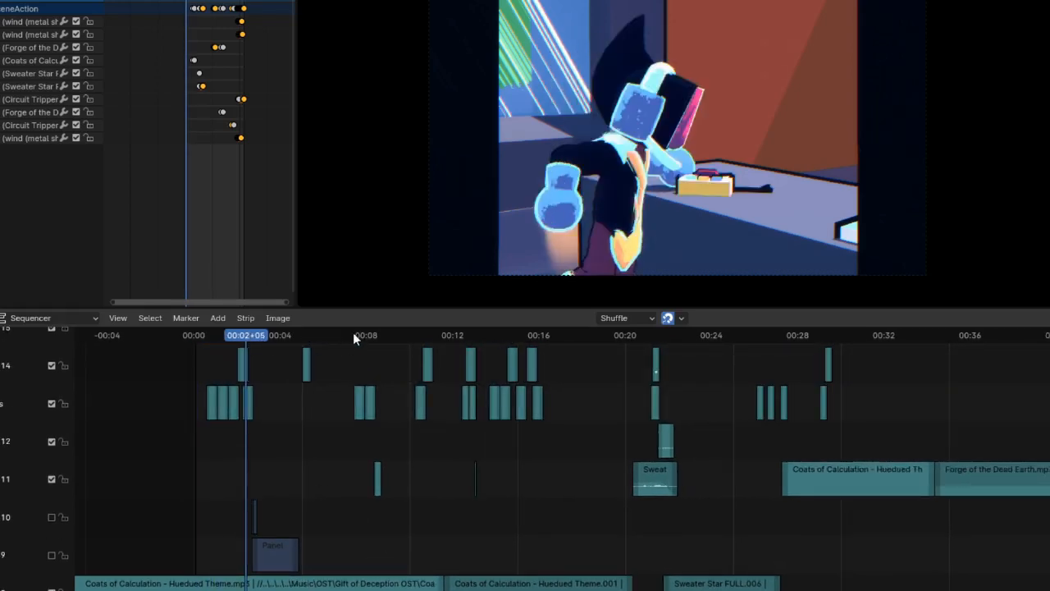
{"action": "key", "text": "Up"}
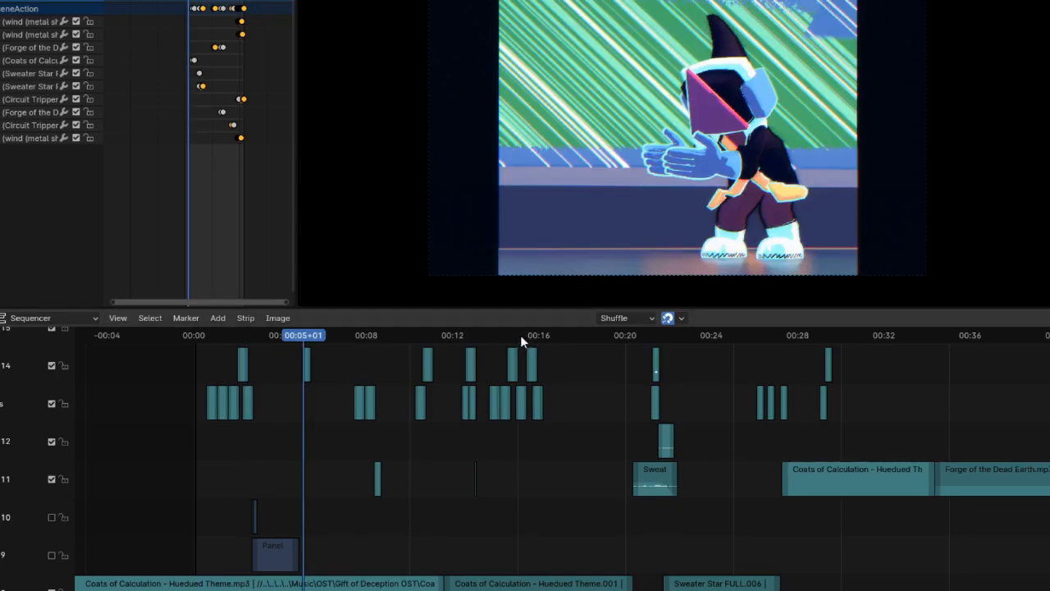
Examine the music, sound-effect and video strips along the whole sequencer timeline.
{"action": "scroll", "coordinate": [688, 509], "scroll_direction": "up", "scroll_amount": 4}
{"action": "middle_click_drag", "start_coordinate": [755, 498], "coordinate": [468, 484]}
{"action": "middle_click_drag", "start_coordinate": [903, 499], "coordinate": [442, 488]}
{"action": "middle_click_drag", "start_coordinate": [831, 495], "coordinate": [619, 476]}
{"action": "middle_click_drag", "start_coordinate": [523, 558], "coordinate": [594, 421]}
{"action": "scroll", "coordinate": [594, 422], "scroll_direction": "down", "scroll_amount": 2}
{"action": "scroll", "coordinate": [842, 484], "scroll_direction": "down", "scroll_amount": 12}
{"action": "middle_click_drag", "start_coordinate": [1006, 480], "coordinate": [534, 571]}
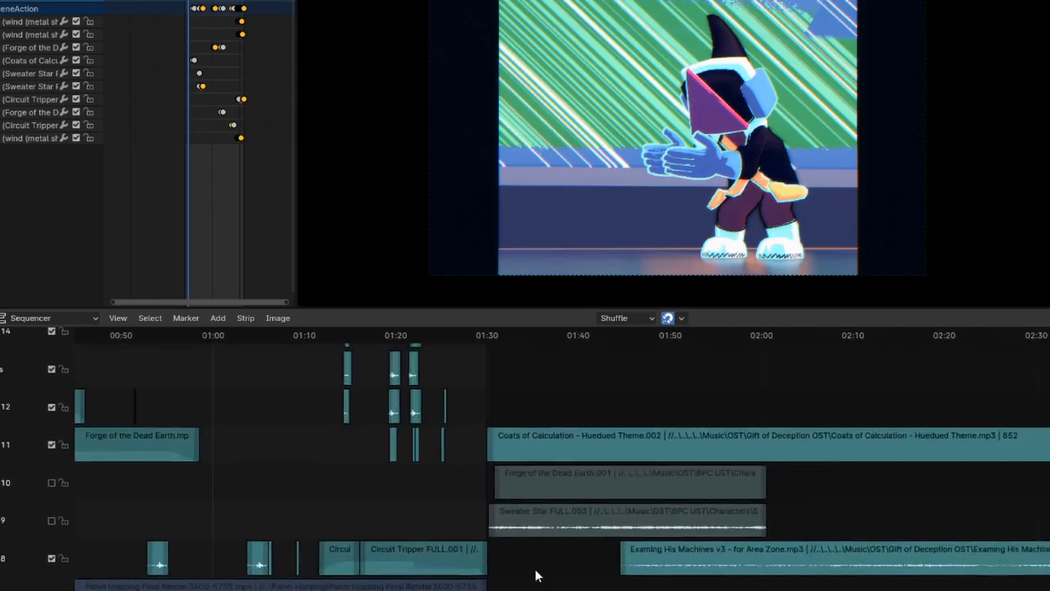
{"action": "scroll", "coordinate": [604, 524], "scroll_direction": "down", "scroll_amount": 8}
{"action": "left_click_drag", "start_coordinate": [707, 547], "coordinate": [379, 506]}
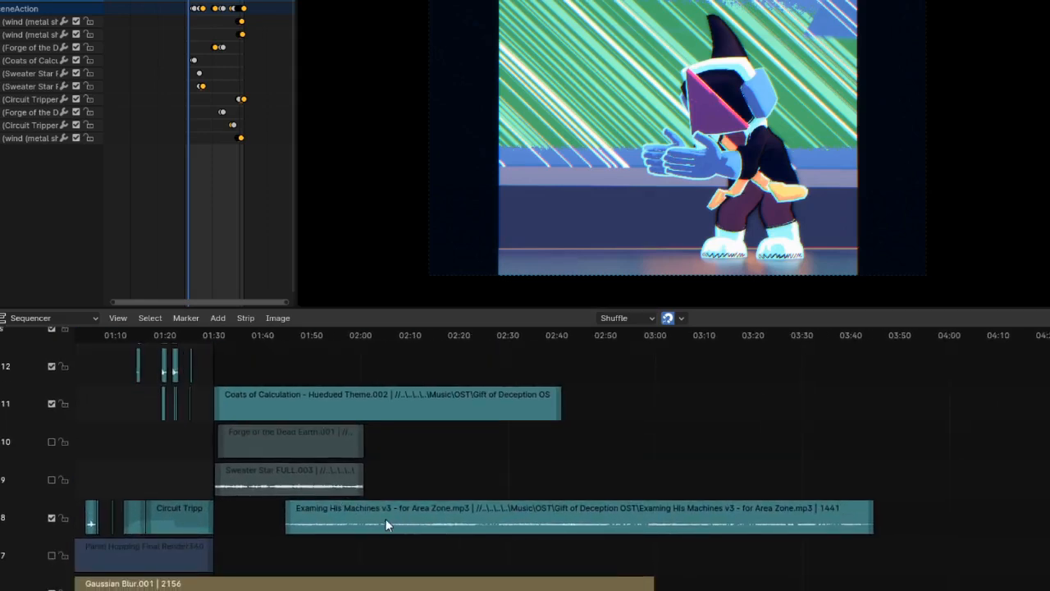
{"action": "left_click_drag", "start_coordinate": [281, 540], "coordinate": [696, 486]}
{"action": "middle_click_drag", "start_coordinate": [396, 524], "coordinate": [678, 403]}
{"action": "scroll", "coordinate": [634, 471], "scroll_direction": "up", "scroll_amount": 2}
{"action": "scroll", "coordinate": [579, 480], "scroll_direction": "up", "scroll_amount": 6}
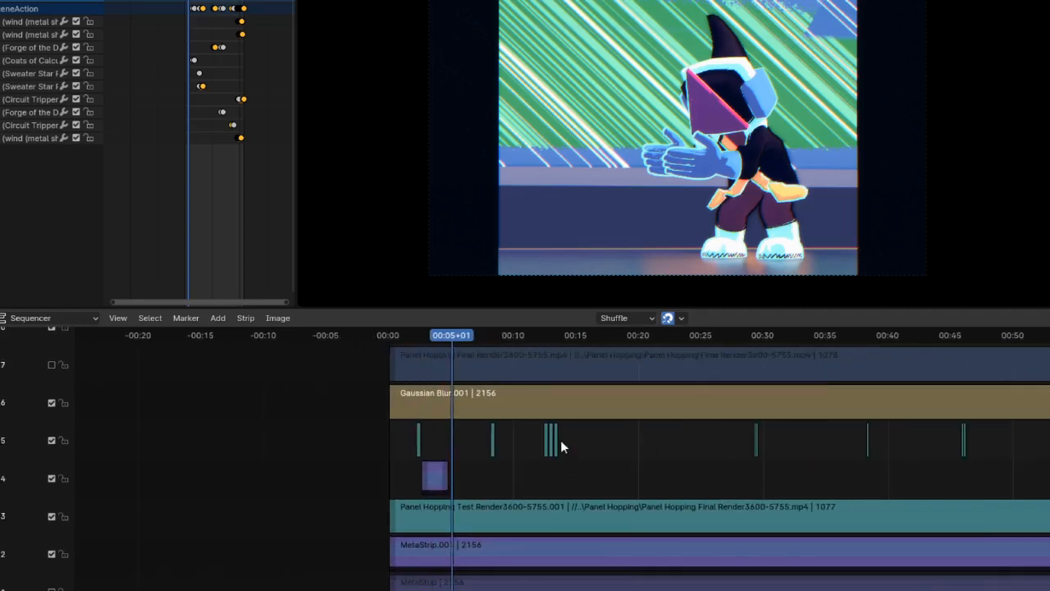
{"action": "scroll", "coordinate": [534, 444], "scroll_direction": "left", "scroll_amount": 3, "text": "ctrl"}
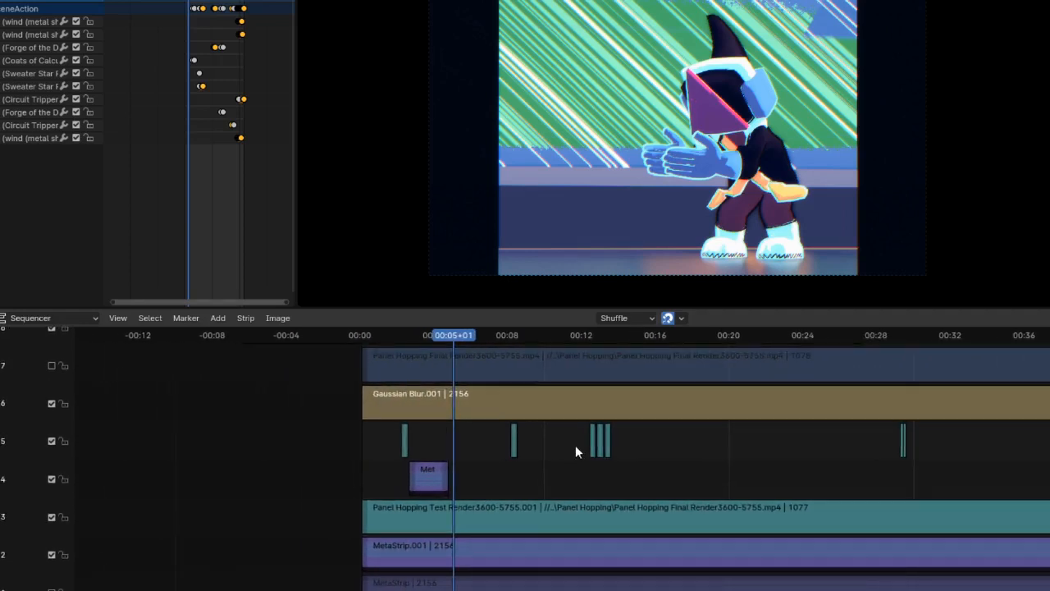
{"action": "scroll", "coordinate": [655, 456], "scroll_direction": "left", "scroll_amount": 6, "text": "ctrl"}
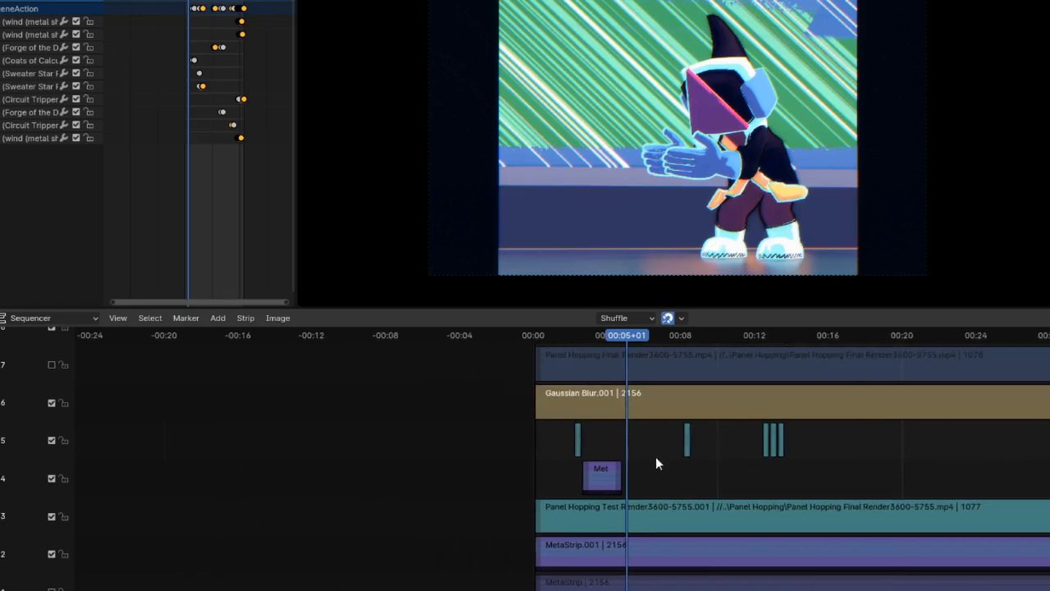
Select MetaStrip.001, place the playhead at 00:02+03 and examine the character's outlines close up in the preview.
{"action": "scroll", "coordinate": [624, 465], "scroll_direction": "up", "scroll_amount": 3}
{"action": "scroll", "coordinate": [623, 466], "scroll_direction": "up", "scroll_amount": 2}
{"action": "left_click", "coordinate": [516, 537]}
{"action": "scroll", "coordinate": [687, 132], "scroll_direction": "up", "scroll_amount": 8}
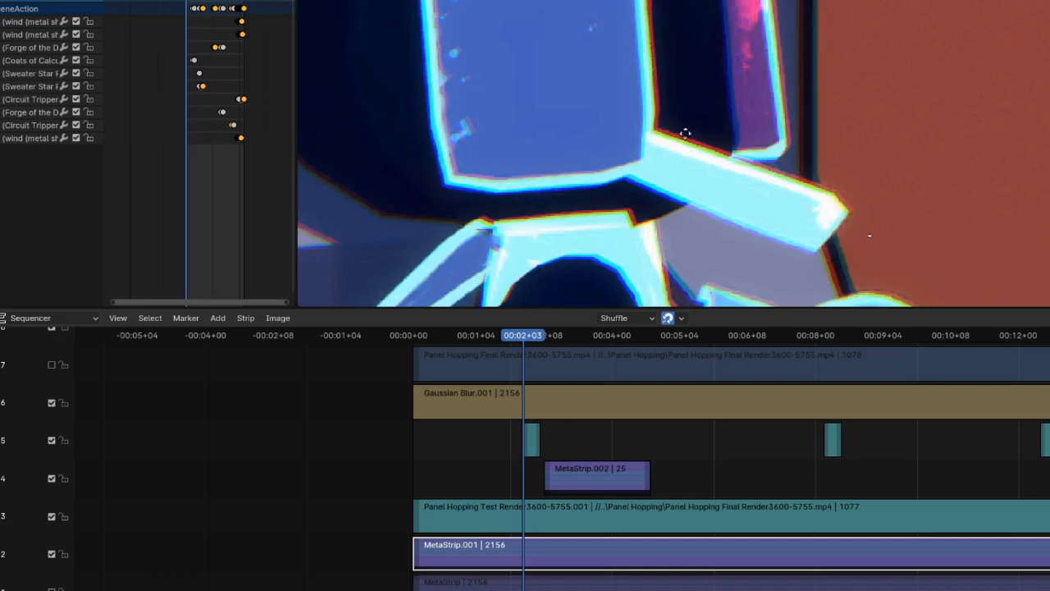
{"action": "scroll", "coordinate": [682, 134], "scroll_direction": "up", "scroll_amount": 6}
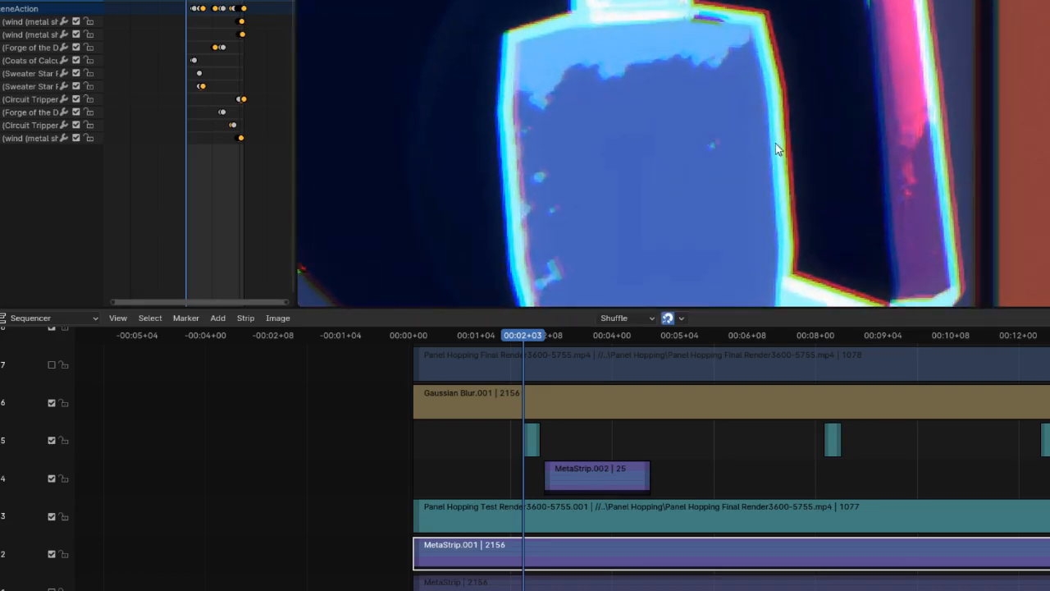
{"action": "scroll", "coordinate": [826, 122], "scroll_direction": "down", "scroll_amount": 5}
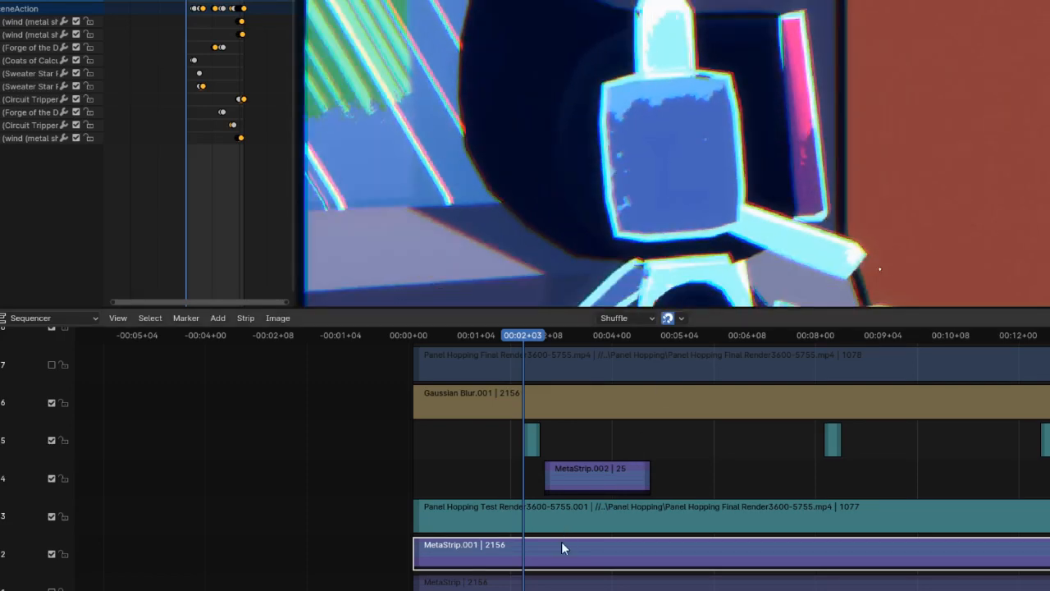
Open MetaStrip.001 and try shifting its stacked Panel Hopping render copies apart in the preview to separate the colour layers.
{"action": "key", "text": "Tab"}
{"action": "left_click", "coordinate": [600, 436]}
{"action": "left_click", "coordinate": [596, 409]}
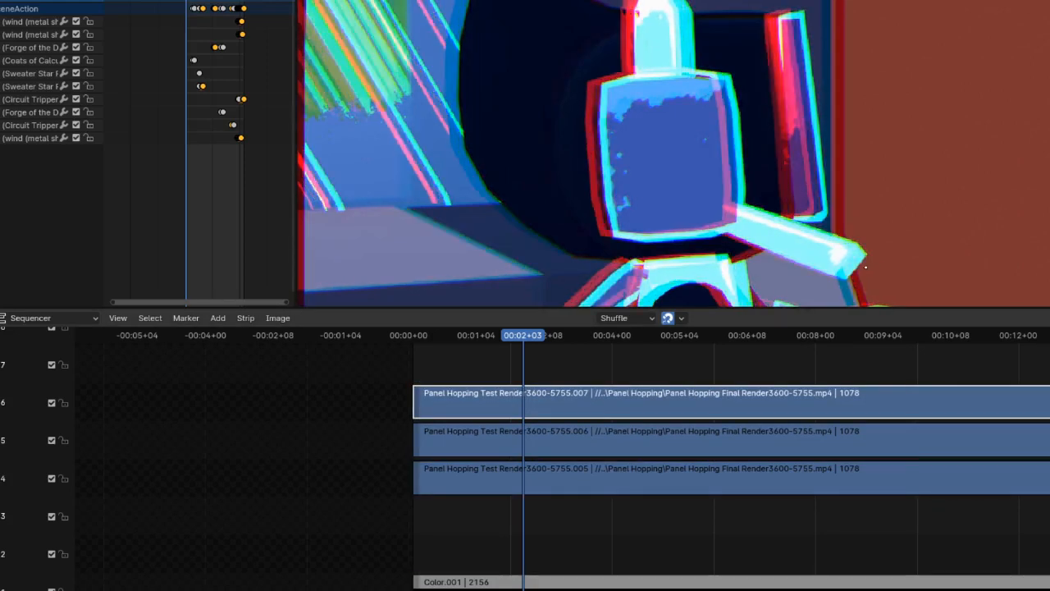
{"action": "left_click", "coordinate": [687, 443]}
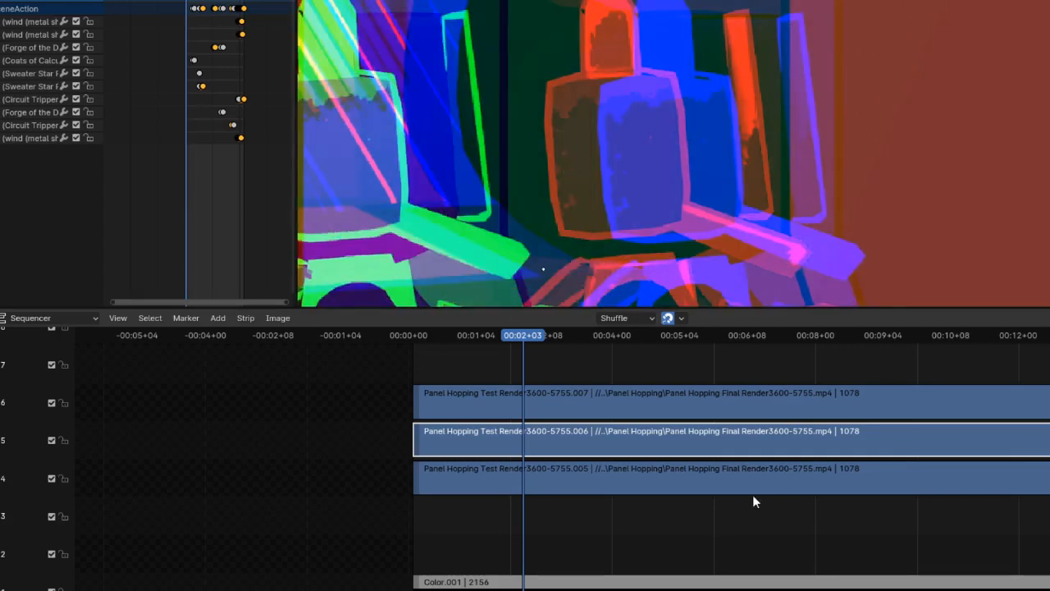
{"action": "left_click", "coordinate": [752, 493]}
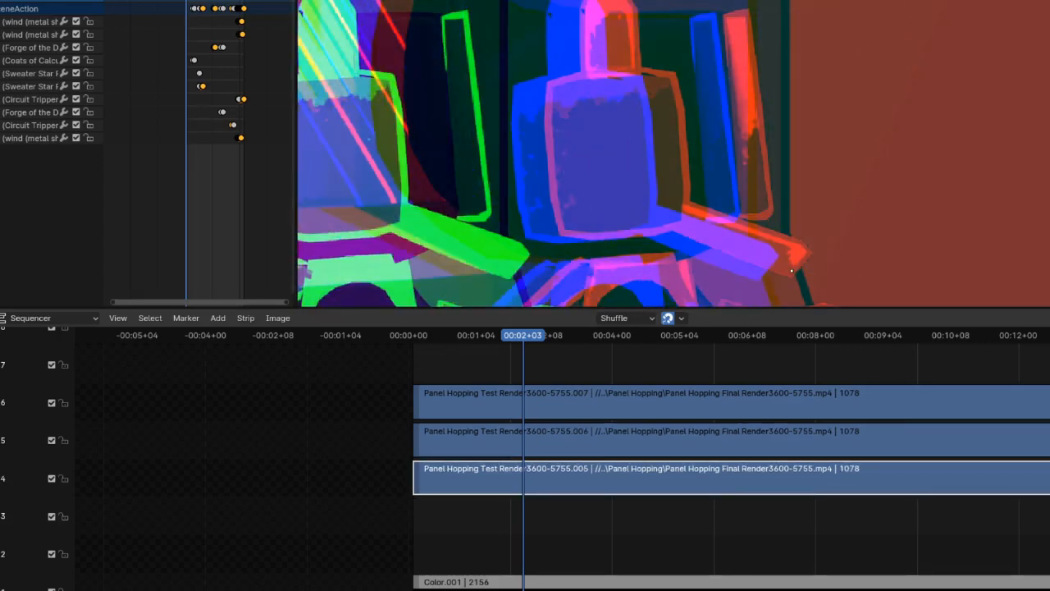
{"action": "left_click", "coordinate": [702, 402]}
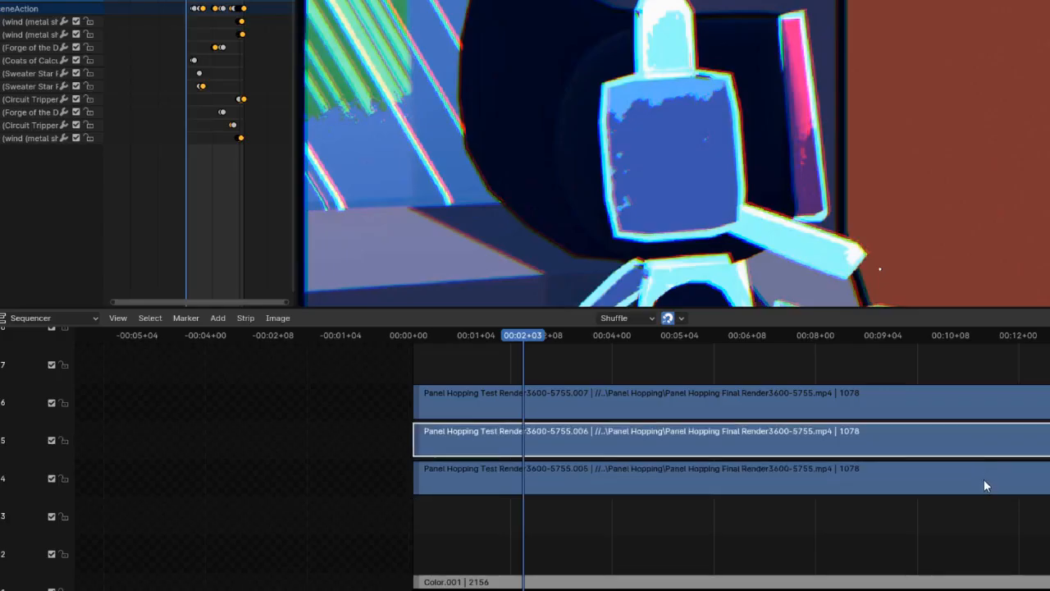
Compare the offsets of the 005 and 007 render copies by selecting each in turn, and leave the meta strip.
{"action": "left_click", "coordinate": [984, 479]}
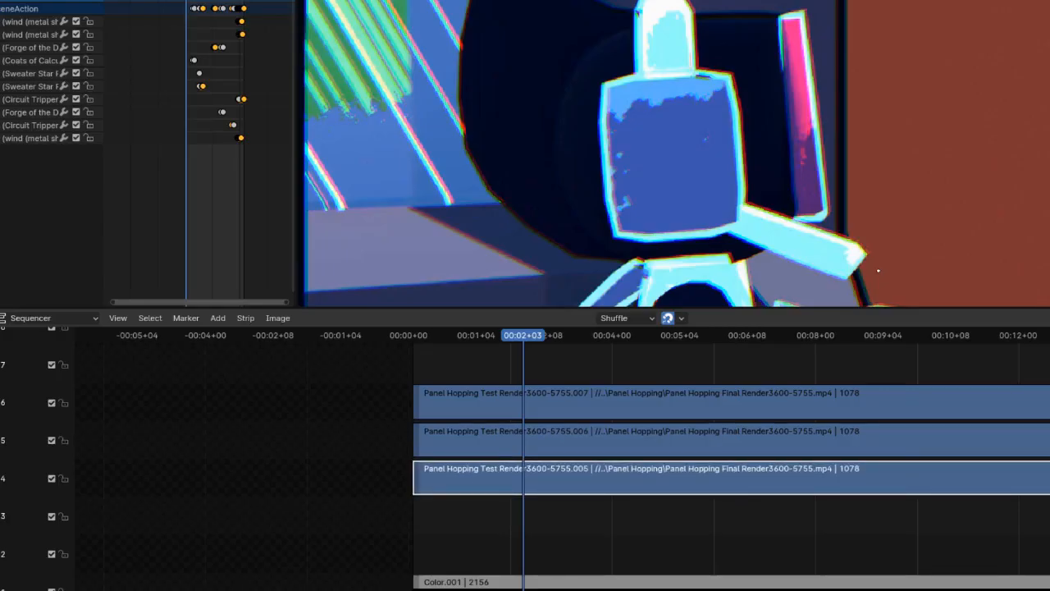
{"action": "left_click", "coordinate": [841, 412]}
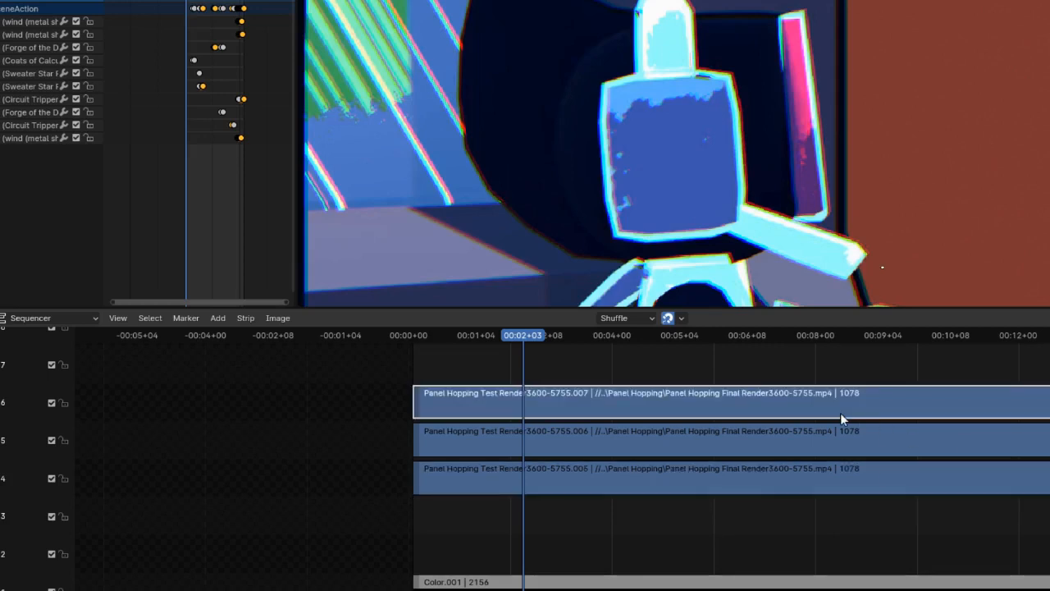
{"action": "scroll", "coordinate": [796, 498], "scroll_direction": "down", "scroll_amount": 4}
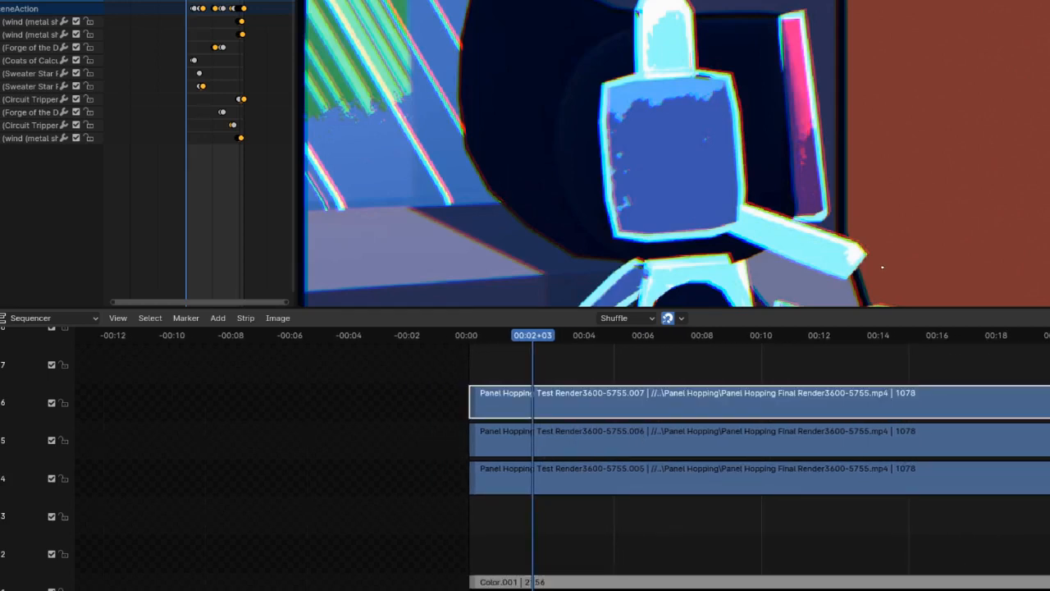
{"action": "key", "text": "Tab"}
Select the Panel Hopping audio strip and the Gaussian Blur.001 strip, and examine the blur's effect on the preview image.
{"action": "left_click", "coordinate": [582, 515]}
{"action": "scroll", "coordinate": [582, 509], "scroll_direction": "down", "scroll_amount": 1}
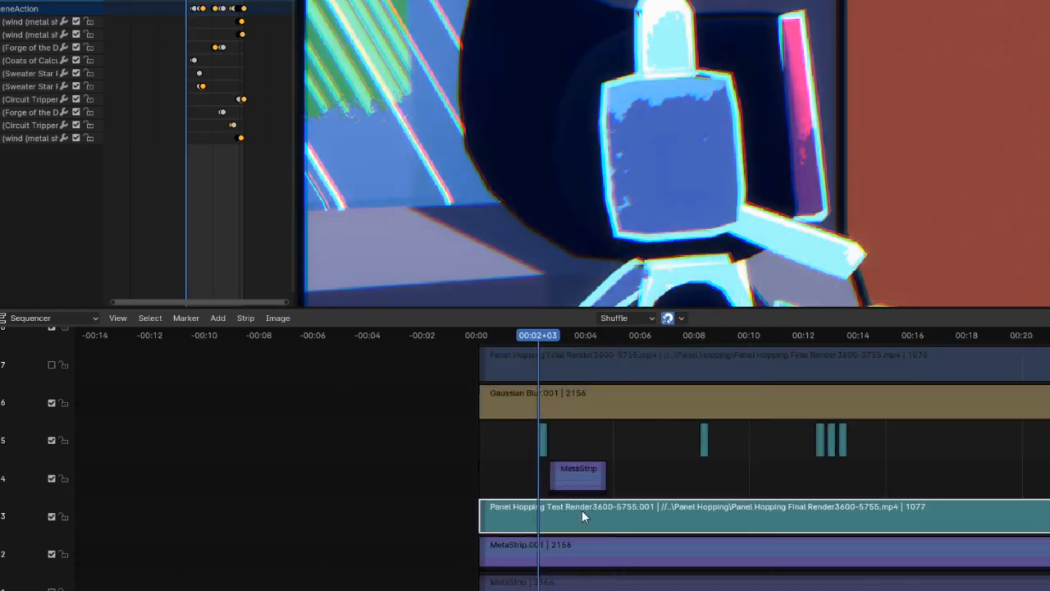
{"action": "scroll", "coordinate": [582, 510], "scroll_direction": "up", "scroll_amount": 4}
{"action": "middle_click_drag", "start_coordinate": [529, 465], "coordinate": [542, 518]}
{"action": "left_click", "coordinate": [481, 464]}
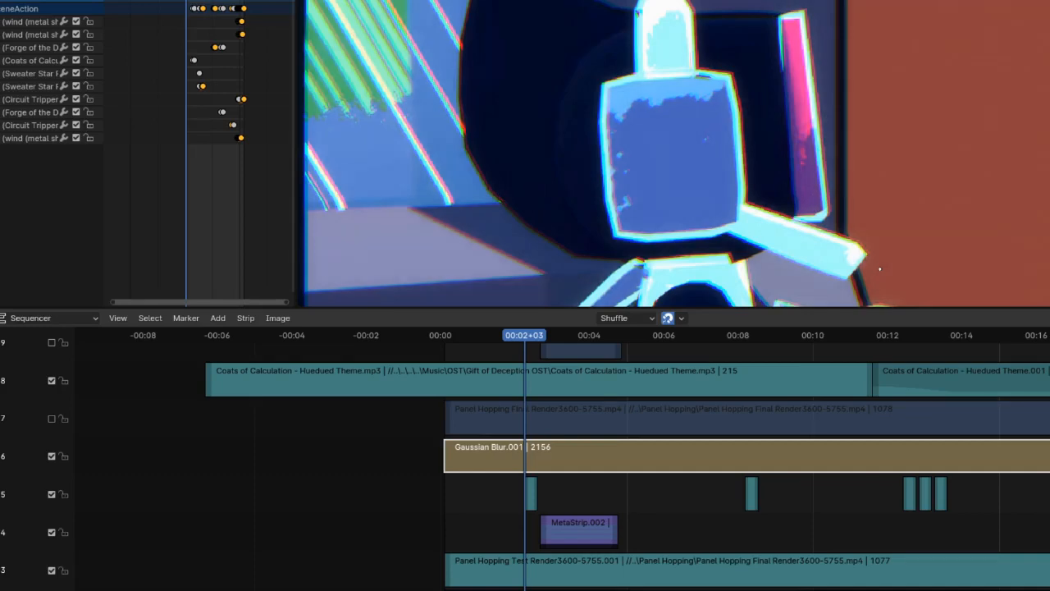
{"action": "scroll", "coordinate": [742, 215], "scroll_direction": "down", "scroll_amount": 15}
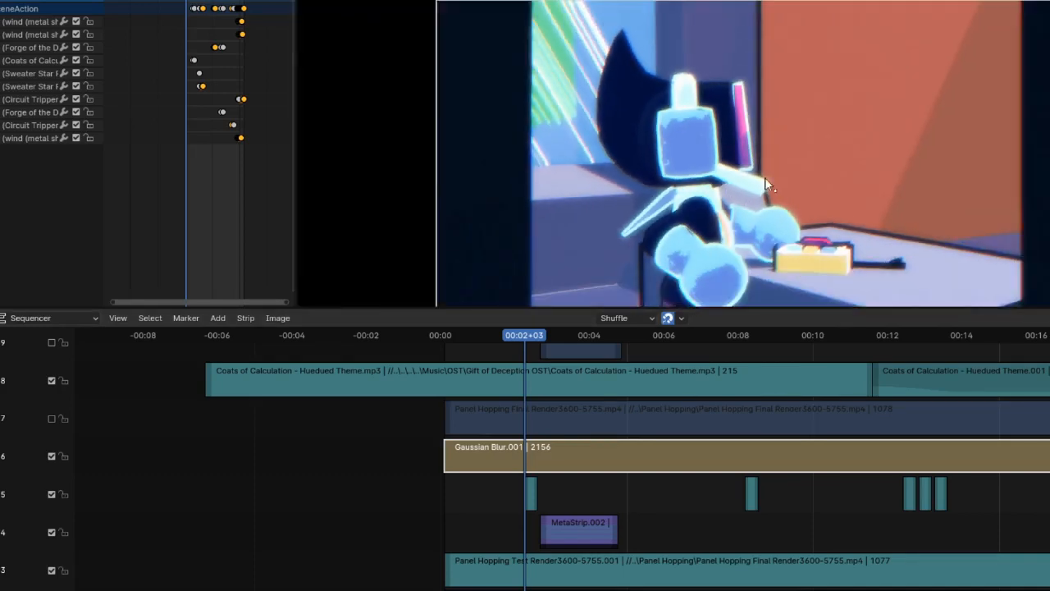
{"action": "scroll", "coordinate": [851, 191], "scroll_direction": "up", "scroll_amount": 3}
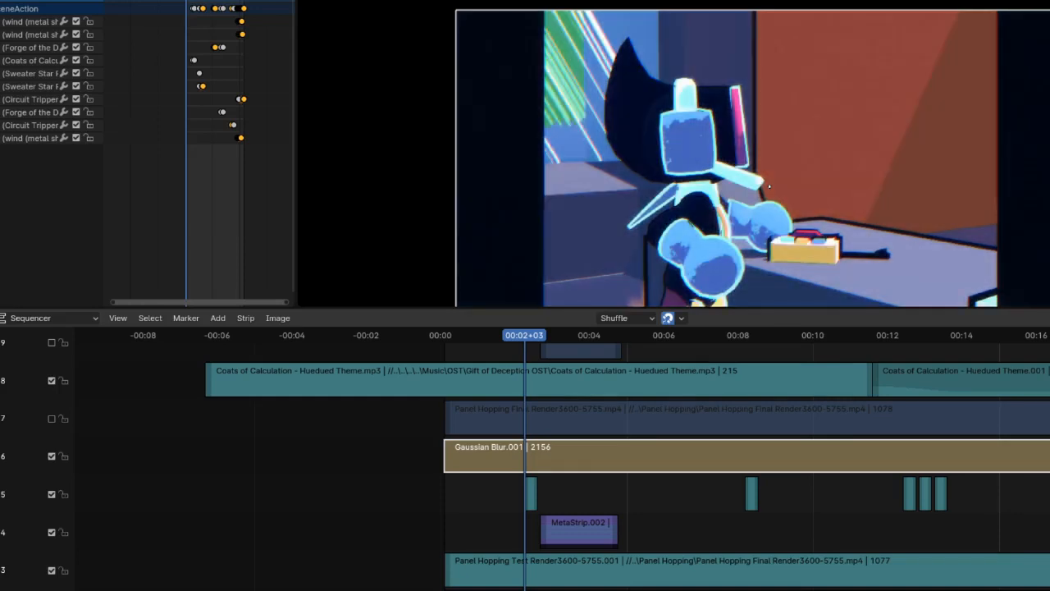
{"action": "scroll", "coordinate": [820, 233], "scroll_direction": "up", "scroll_amount": 1}
{"action": "middle_click_drag", "start_coordinate": [788, 224], "coordinate": [642, 183]}
{"action": "scroll", "coordinate": [650, 166], "scroll_direction": "down", "scroll_amount": 1}
{"action": "scroll", "coordinate": [644, 454], "scroll_direction": "down", "scroll_amount": 1}
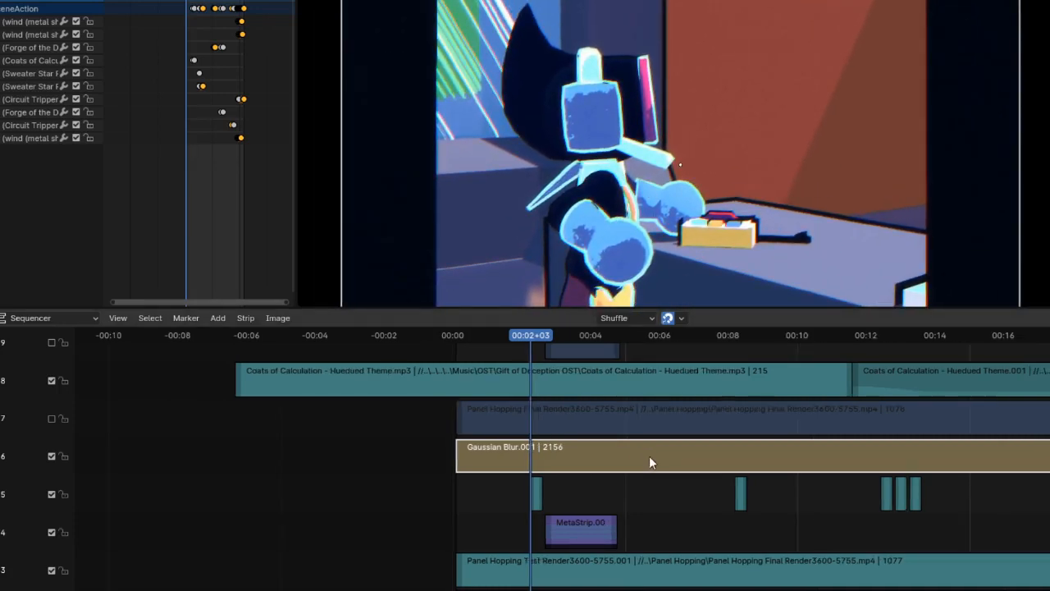
Select MetaStrip.002 in channel 4 and move the playhead to 00:02+10 to view its shot.
{"action": "left_click", "coordinate": [579, 522]}
{"action": "scroll", "coordinate": [513, 519], "scroll_direction": "up", "scroll_amount": 8}
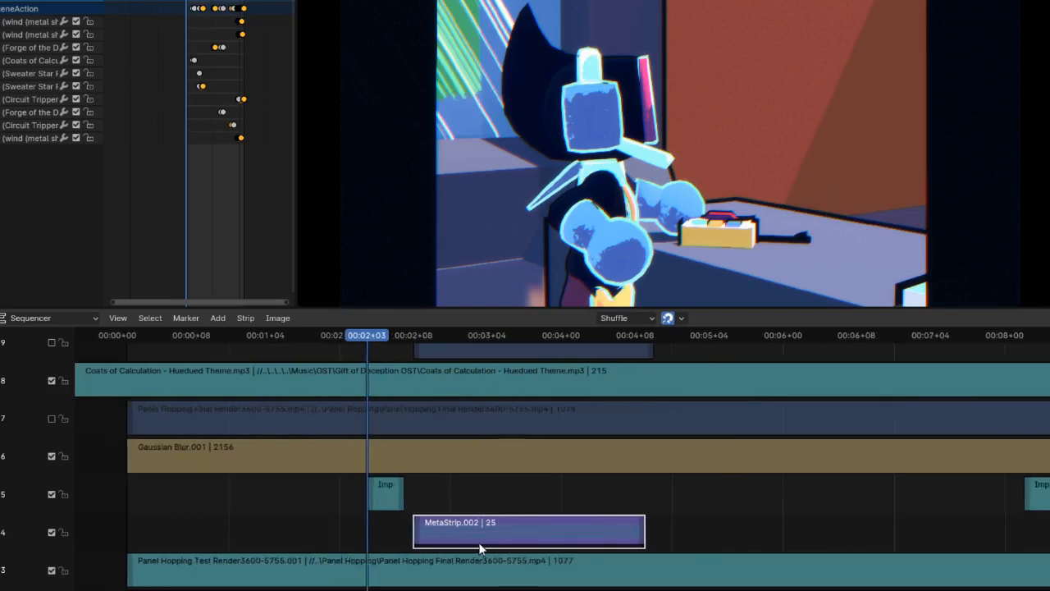
{"action": "middle_click_drag", "start_coordinate": [479, 543], "coordinate": [483, 490]}
{"action": "scroll", "coordinate": [485, 491], "scroll_direction": "up", "scroll_amount": 3}
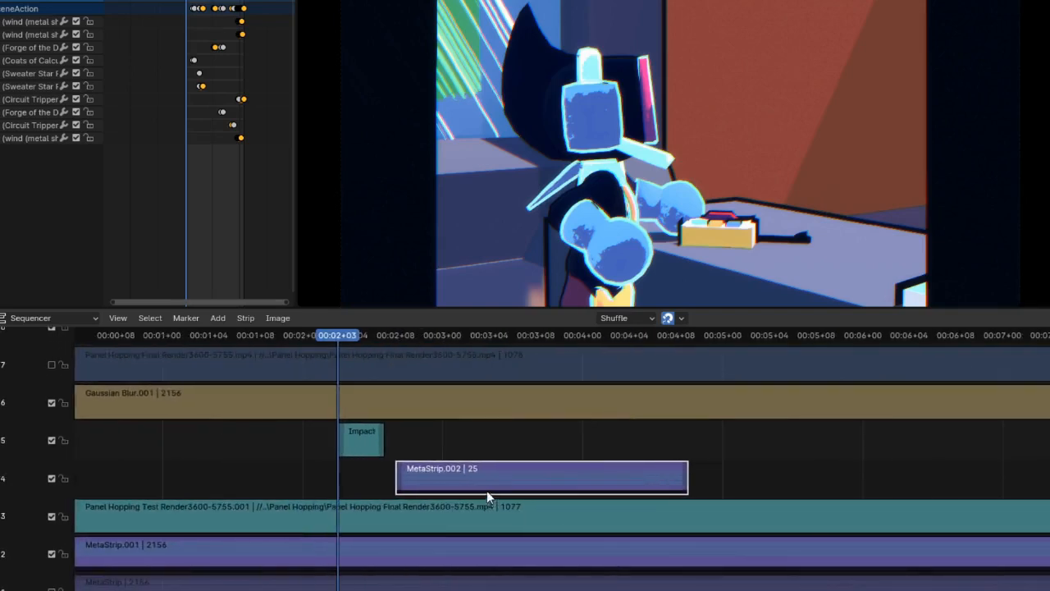
{"action": "left_click", "coordinate": [393, 335]}
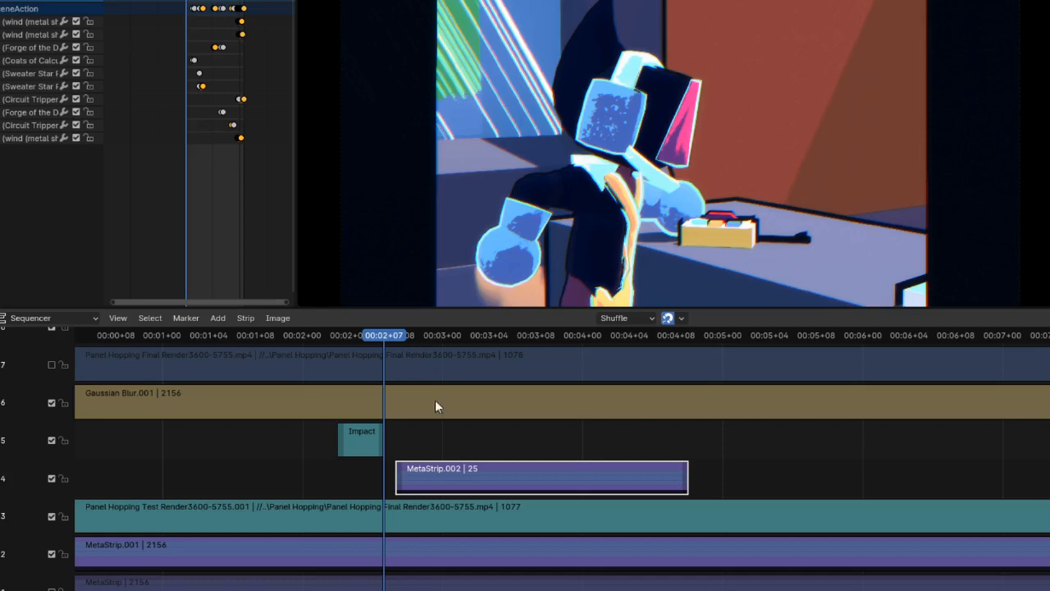
{"action": "key", "text": "Right"}
{"action": "key", "text": "Right"}
{"action": "key", "text": "Right"}
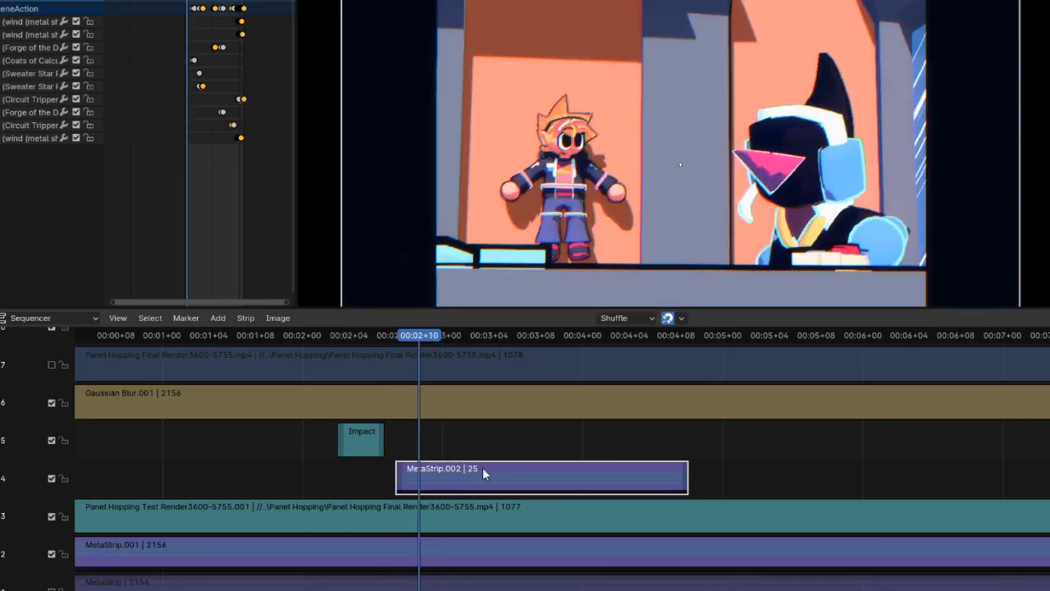
Mute MetaStrip.002 temporarily to compare the shot with and without it, examining the two characters close up.
{"action": "key", "text": "h"}
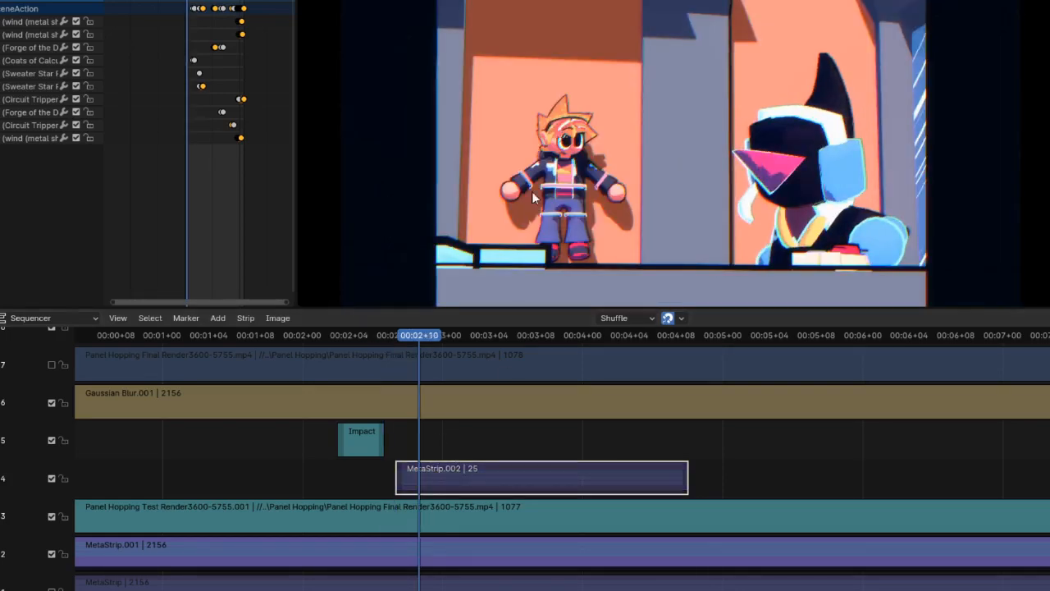
{"action": "scroll", "coordinate": [455, 172], "scroll_direction": "up", "scroll_amount": 8}
{"action": "middle_click_drag", "start_coordinate": [452, 165], "coordinate": [577, 164]}
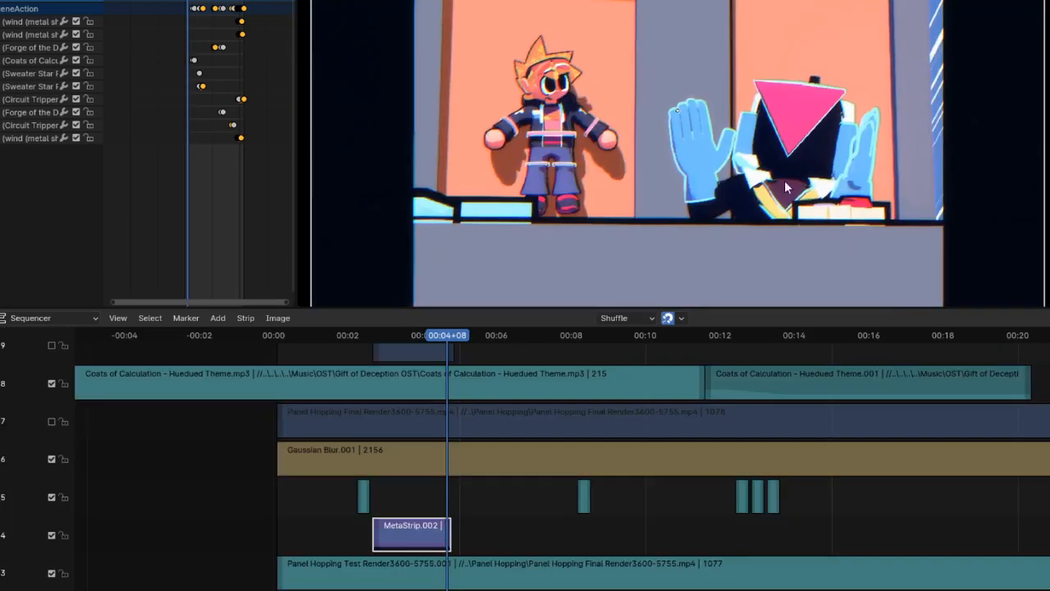
{"action": "scroll", "coordinate": [854, 113], "scroll_direction": "down", "scroll_amount": 2}
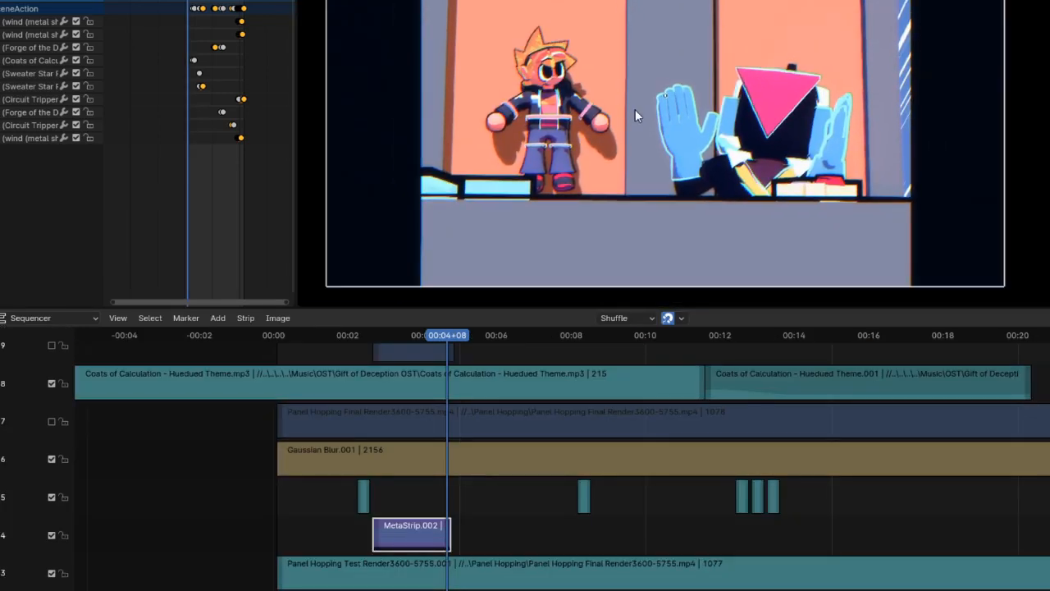
Switch to the 3D scene at frame 5129 and examine the blond character's face and rig from different angles.
{"action": "left_click", "coordinate": [16, 2]}
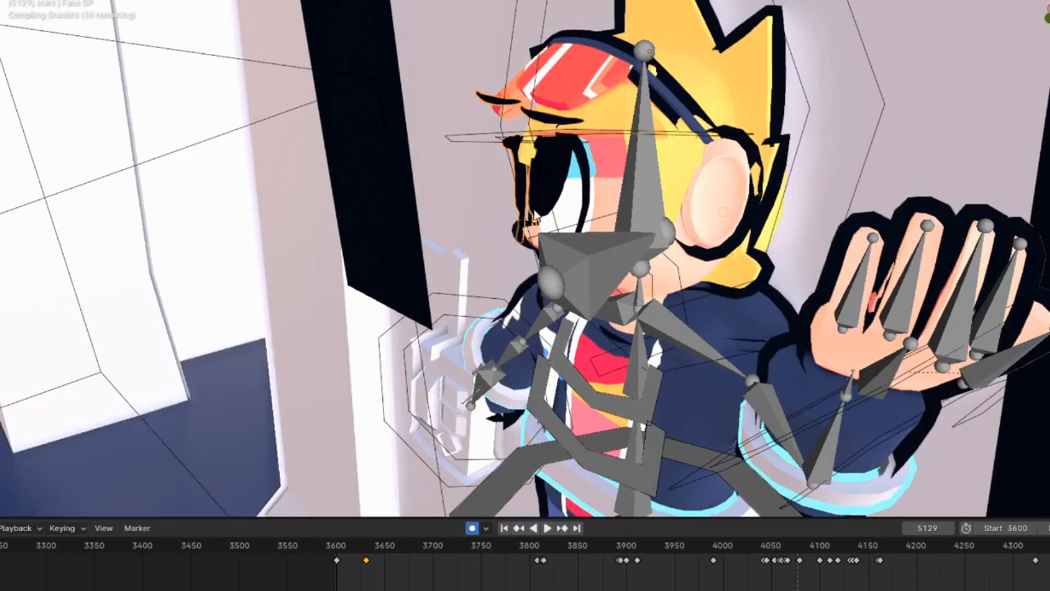
{"action": "middle_click_drag", "start_coordinate": [534, 215], "coordinate": [506, 265]}
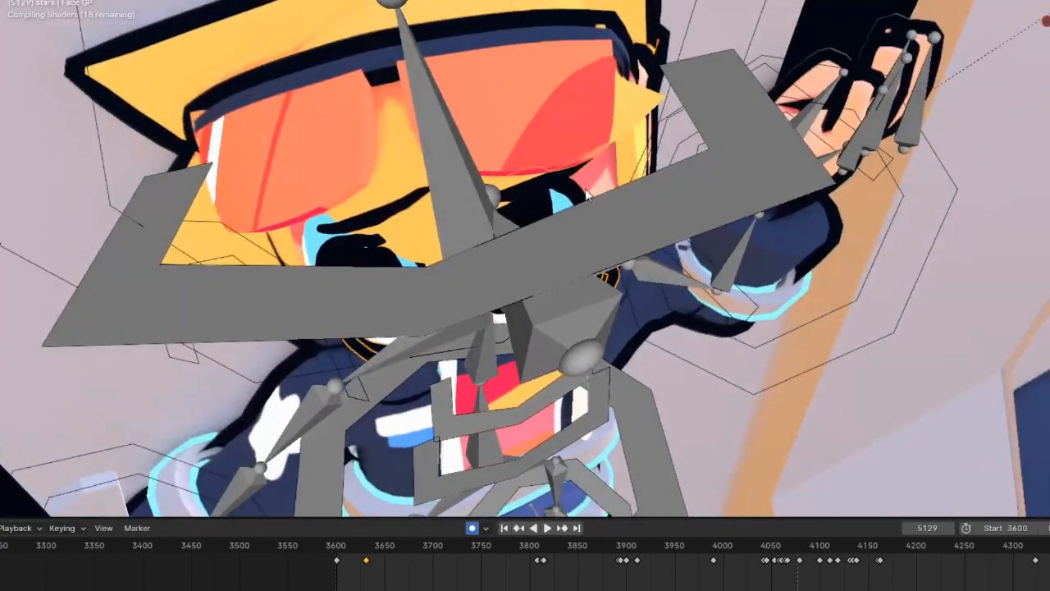
Try erasing the fills in both eyes and painting short black strokes on the character's Face GP drawing.
{"action": "middle_click_drag", "start_coordinate": [572, 220], "coordinate": [466, 223]}
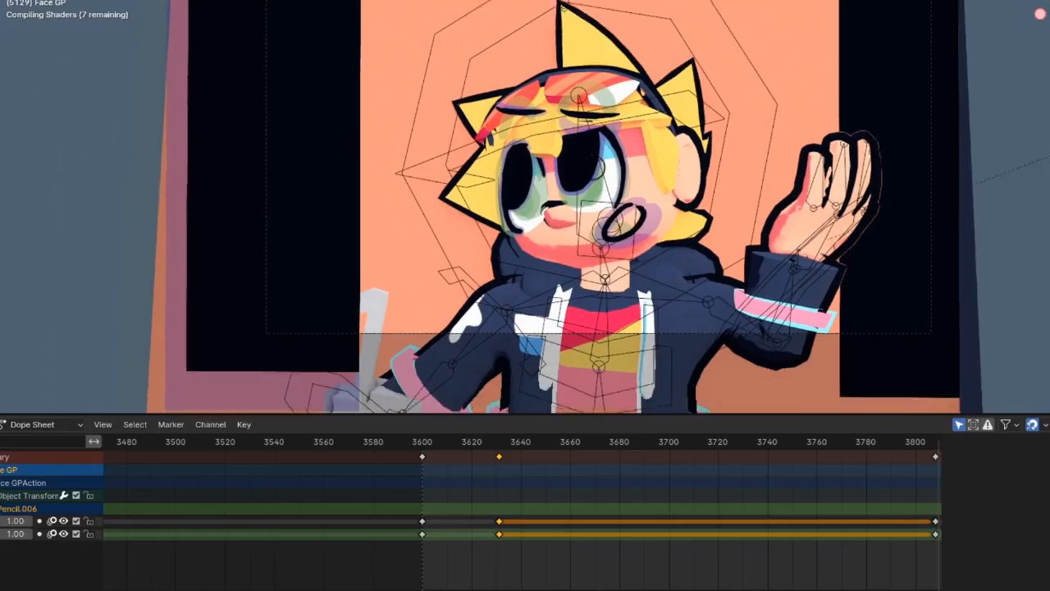
{"action": "scroll", "coordinate": [525, 205], "scroll_direction": "up", "scroll_amount": 5}
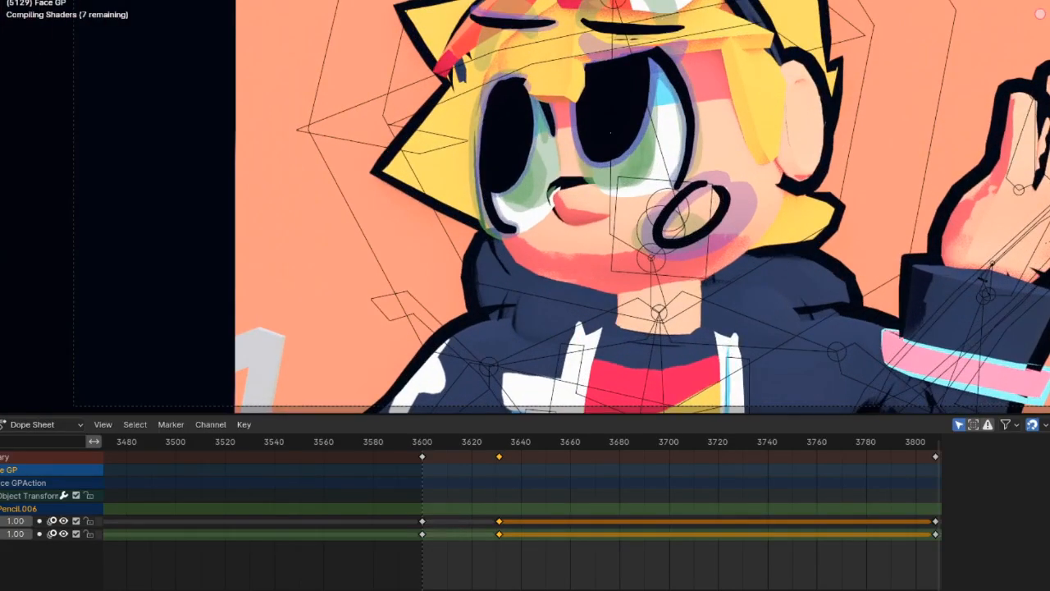
{"action": "left_click_drag", "start_coordinate": [536, 131], "coordinate": [555, 143]}
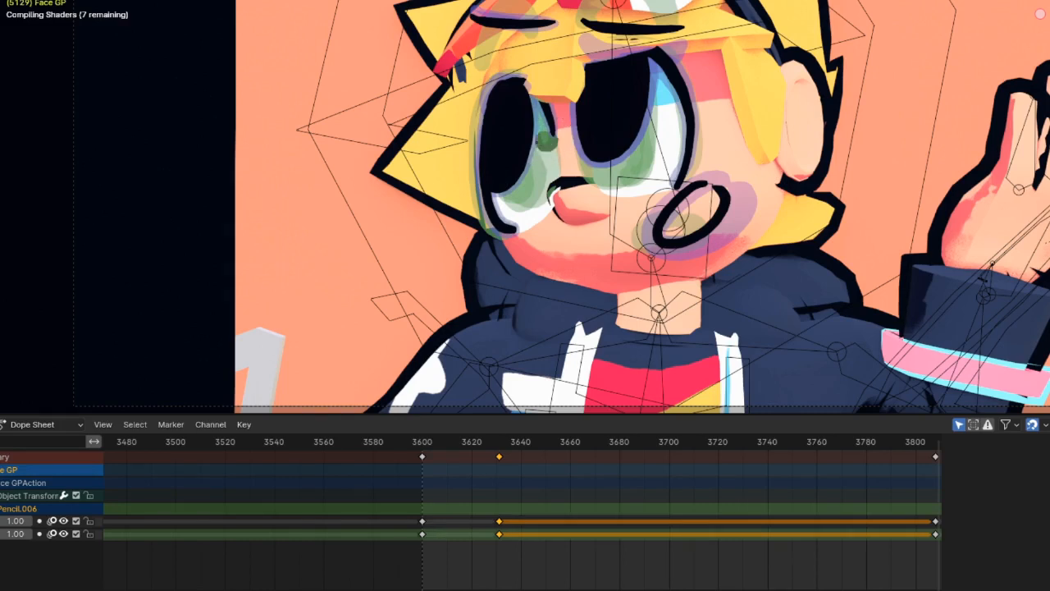
{"action": "mouse_move", "coordinate": [479, 149]}
{"action": "left_mouse_down"}
{"action": "mouse_move", "coordinate": [489, 203]}
{"action": "mouse_move", "coordinate": [515, 220]}
{"action": "mouse_move", "coordinate": [572, 91]}
{"action": "left_mouse_up"}
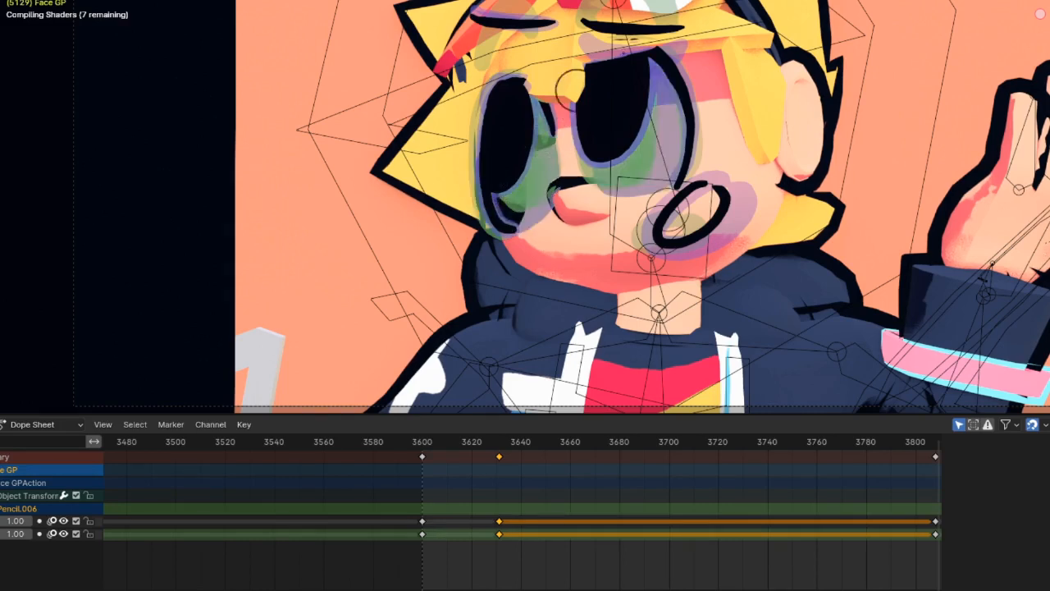
{"action": "left_click_drag", "start_coordinate": [682, 122], "coordinate": [660, 124]}
{"action": "left_click_drag", "start_coordinate": [603, 187], "coordinate": [624, 191]}
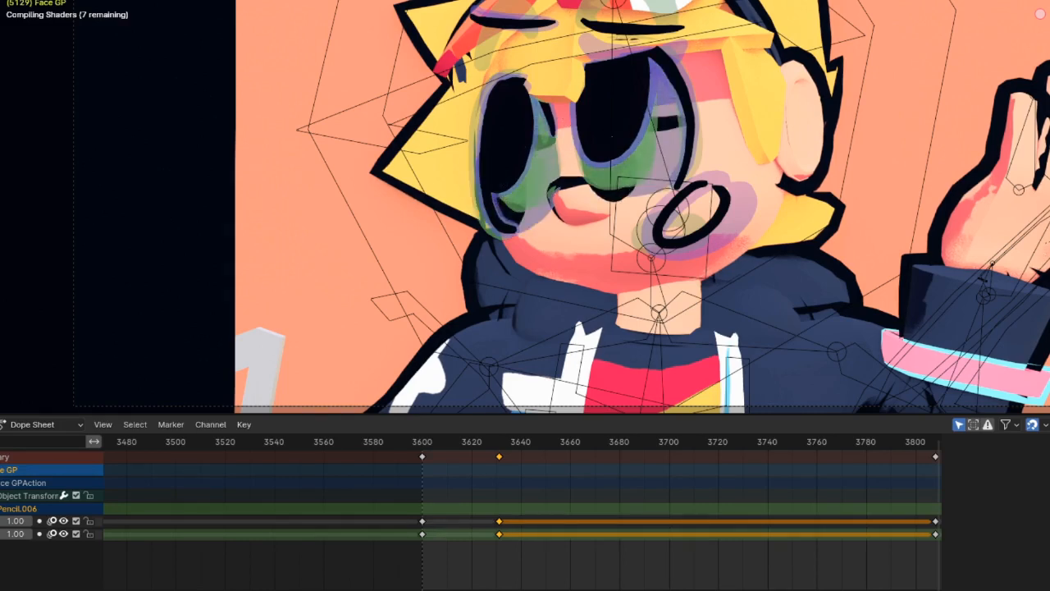
Undo the test strokes on the Face GP drawing and hide the viewport overlays.
{"action": "key", "text": "ctrl+z"}
{"action": "key", "text": "ctrl+z"}
{"action": "key", "text": "ctrl+z"}
{"action": "key", "text": "ctrl+z"}
{"action": "key", "text": "ctrl+z"}
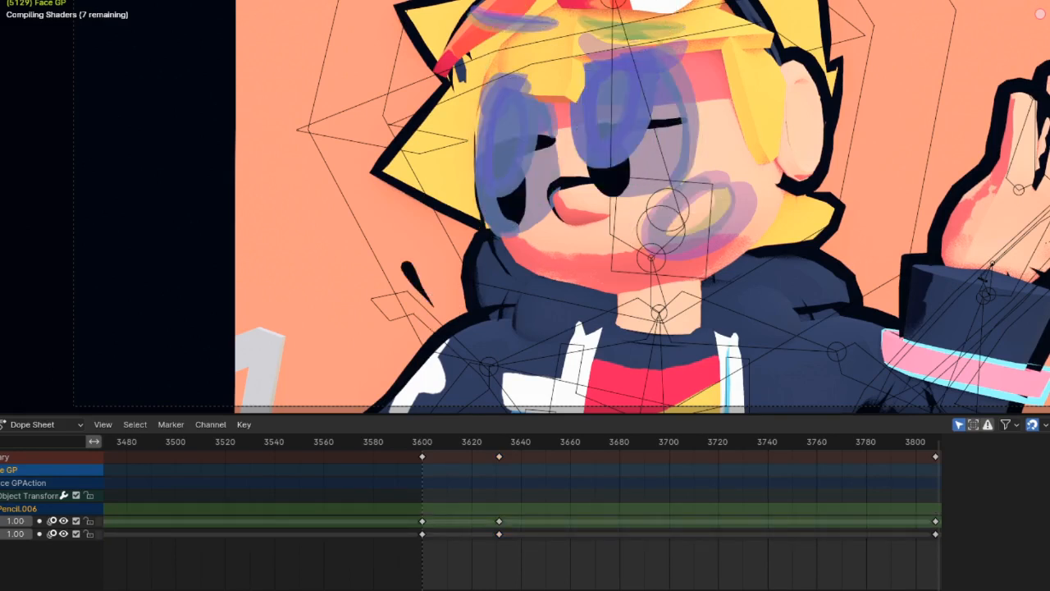
{"action": "key", "text": "shift+alt+z"}
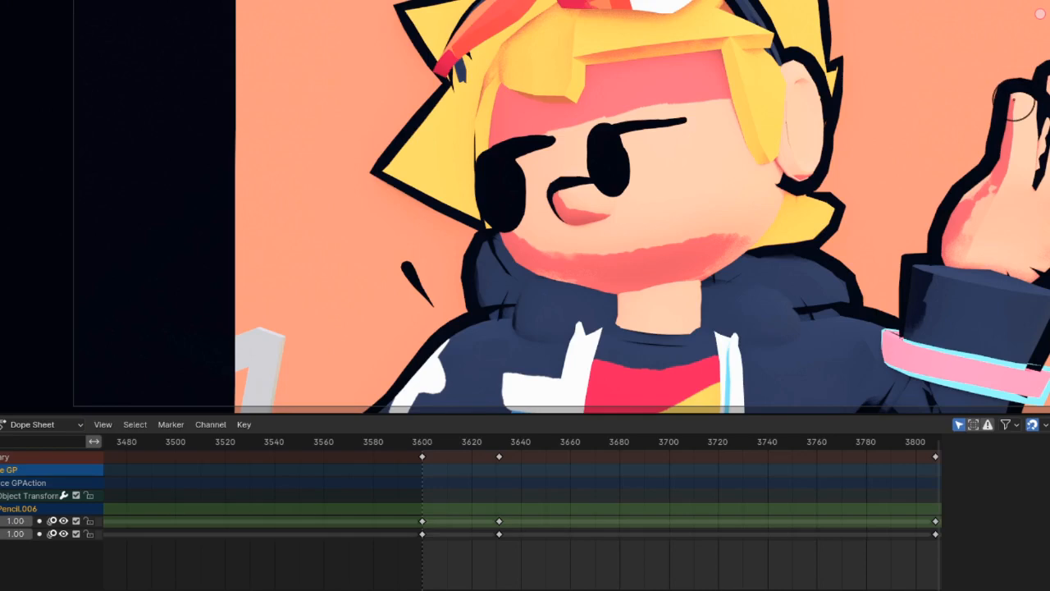
{"action": "middle_click_drag", "start_coordinate": [603, 164], "coordinate": [557, 129]}
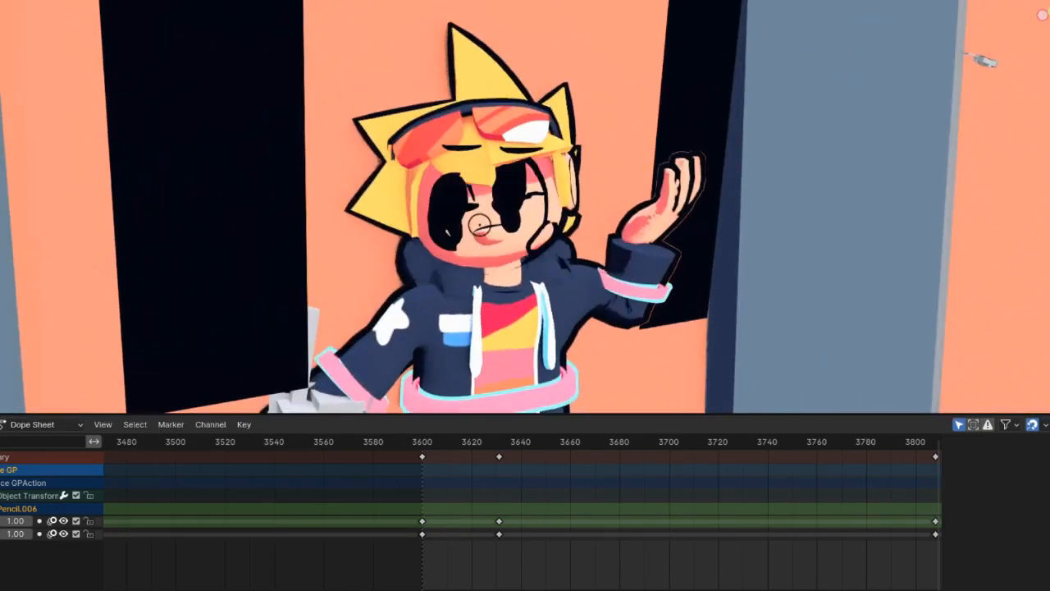
{"action": "key", "text": "ctrl+z"}
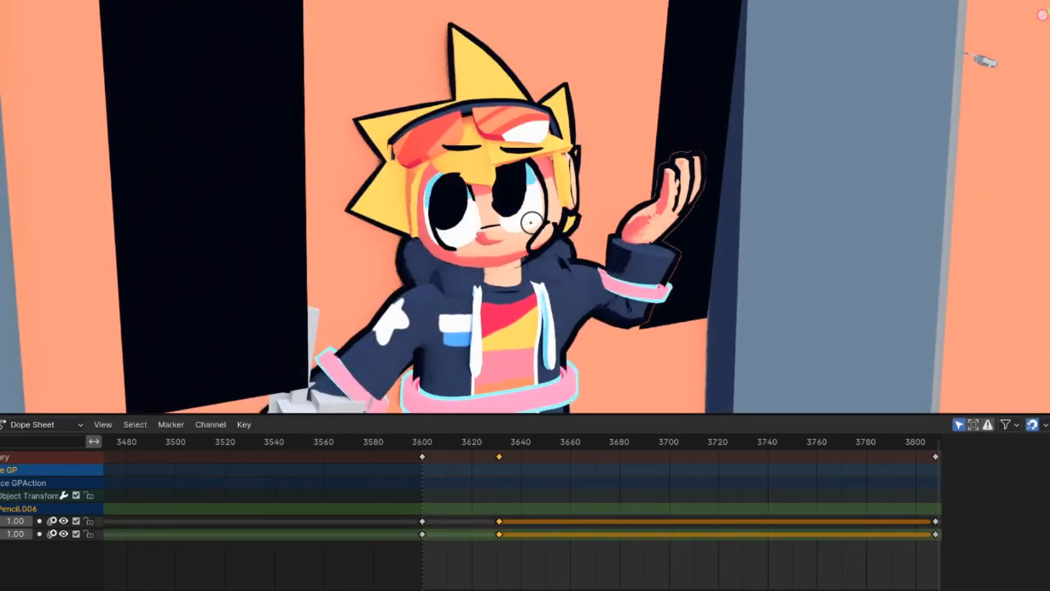
Examine the drawn face from the side and move along the timeline to view its expression at frame 5036.
{"action": "middle_click_drag", "start_coordinate": [532, 222], "coordinate": [480, 261]}
{"action": "scroll", "coordinate": [435, 268], "scroll_direction": "up", "scroll_amount": 4}
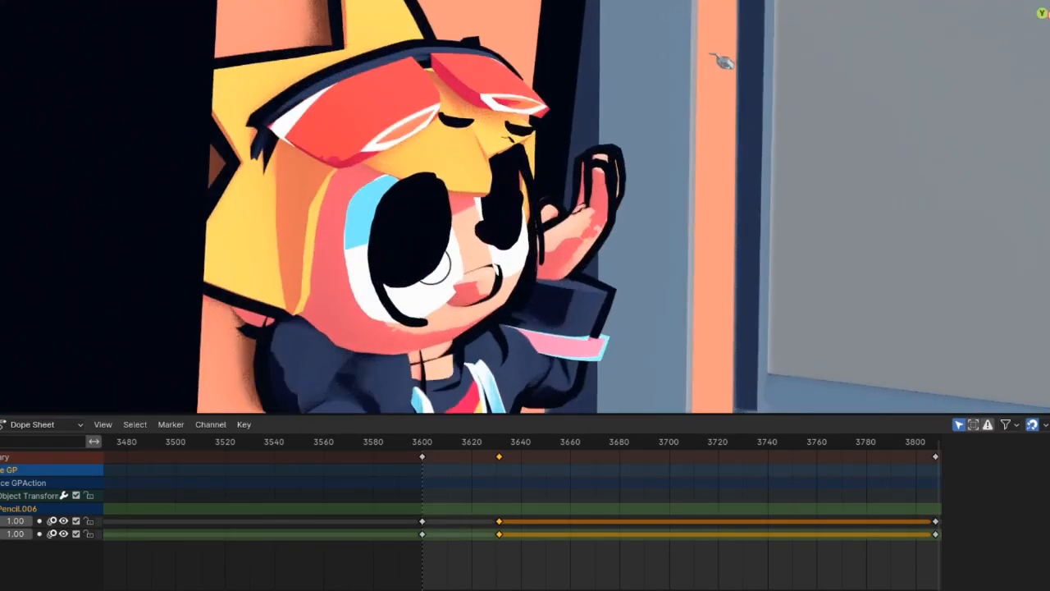
{"action": "middle_click_drag", "start_coordinate": [825, 497], "coordinate": [238, 527]}
{"action": "scroll", "coordinate": [813, 479], "scroll_direction": "down", "scroll_amount": 5}
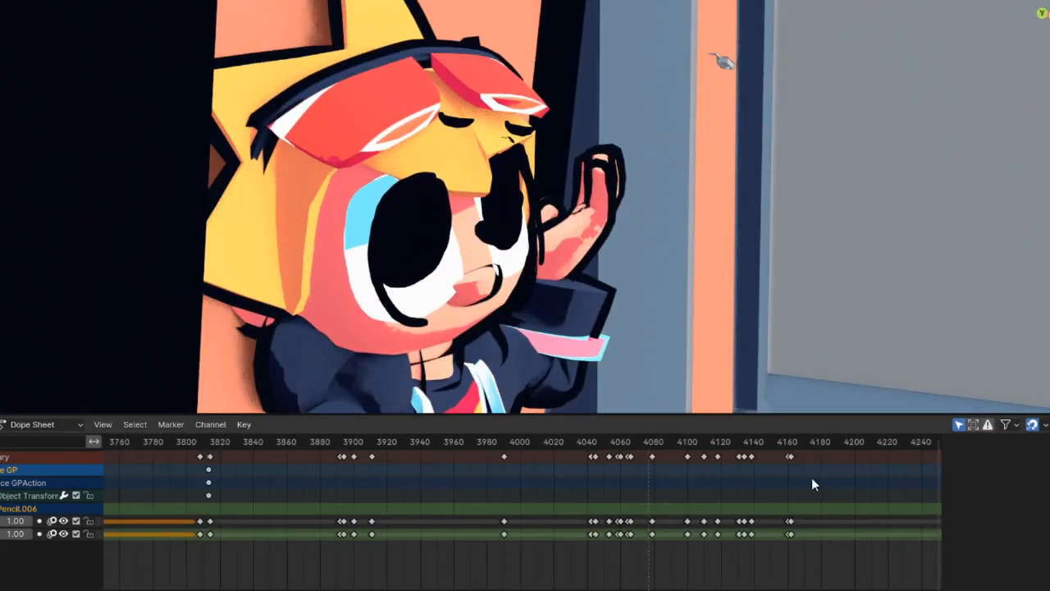
{"action": "scroll", "coordinate": [812, 485], "scroll_direction": "down", "scroll_amount": 4}
{"action": "scroll", "coordinate": [687, 527], "scroll_direction": "down", "scroll_amount": 4}
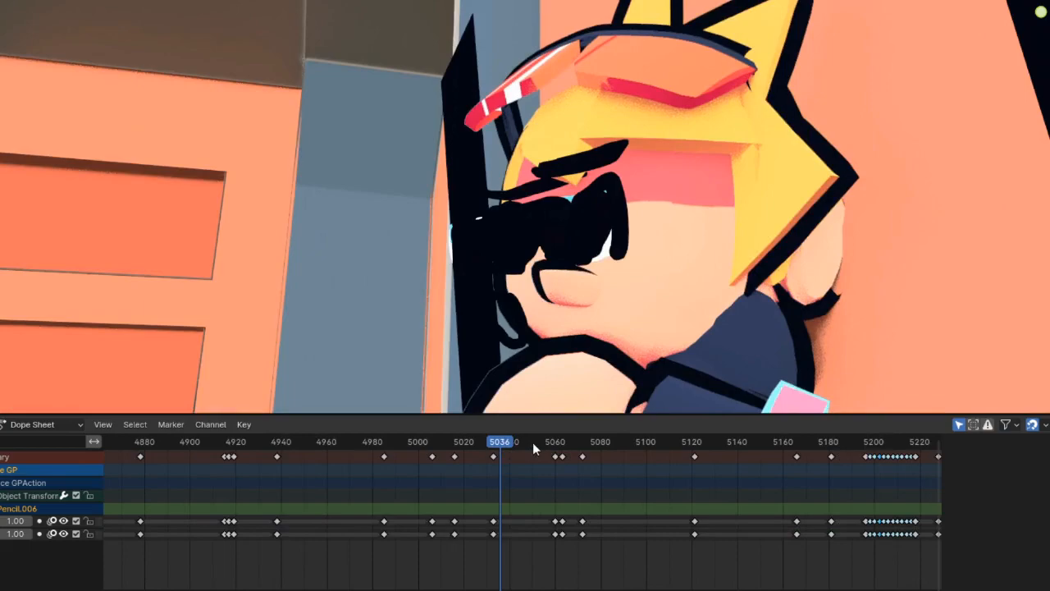
{"action": "middle_click_drag", "start_coordinate": [537, 316], "coordinate": [560, 206]}
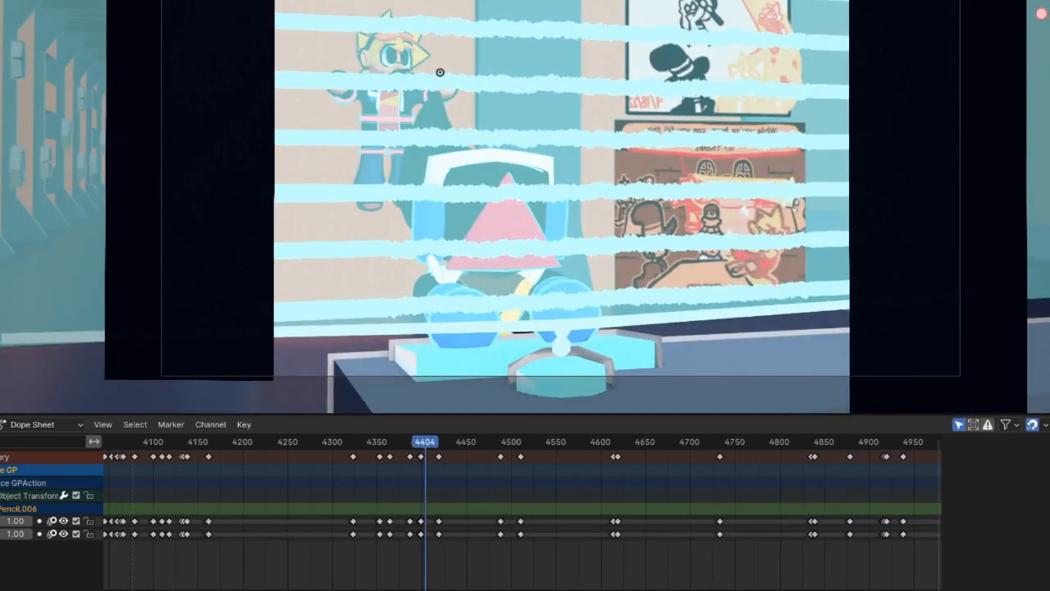
Go back from frame 4404 to frame 4399 and examine the character's open mouth up close and from several angles.
{"action": "key", "text": "Left"}
{"action": "key", "text": "Left"}
{"action": "middle_click_drag", "start_coordinate": [412, 69], "coordinate": [548, 189]}
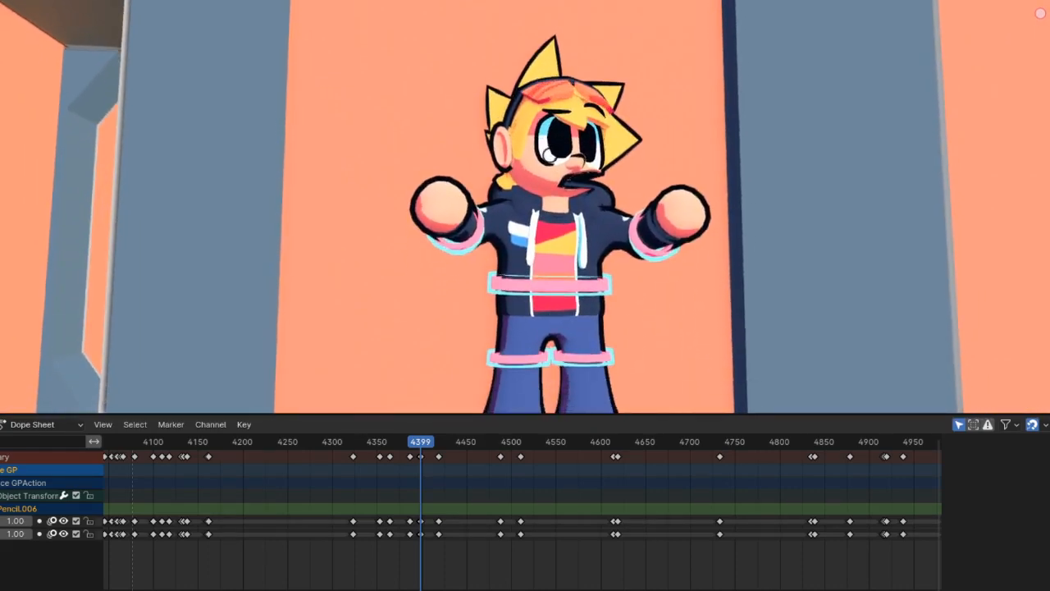
{"action": "scroll", "coordinate": [627, 164], "scroll_direction": "up", "scroll_amount": 5}
{"action": "scroll", "coordinate": [622, 141], "scroll_direction": "down", "scroll_amount": 1}
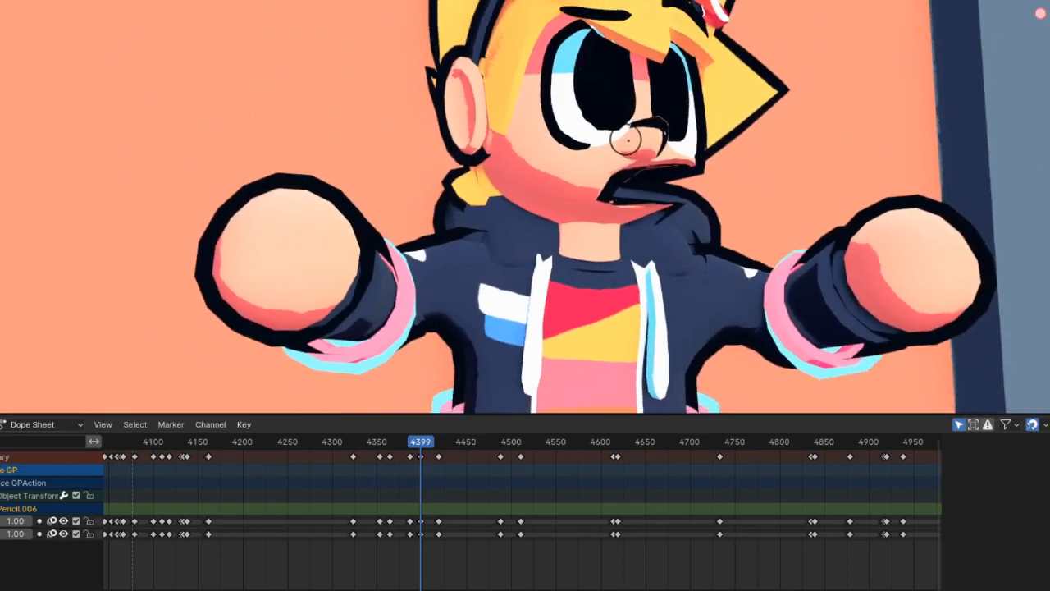
{"action": "mouse_move", "coordinate": [626, 146]}
{"action": "middle_mouse_down"}
{"action": "mouse_move", "coordinate": [636, 176]}
{"action": "mouse_move", "coordinate": [603, 148]}
{"action": "mouse_move", "coordinate": [471, 136]}
{"action": "mouse_move", "coordinate": [584, 172]}
{"action": "mouse_move", "coordinate": [519, 200]}
{"action": "mouse_move", "coordinate": [609, 234]}
{"action": "mouse_move", "coordinate": [666, 230]}
{"action": "mouse_move", "coordinate": [611, 226]}
{"action": "middle_mouse_up"}
{"action": "scroll", "coordinate": [600, 149], "scroll_direction": "down", "scroll_amount": 2}
{"action": "scroll", "coordinate": [577, 195], "scroll_direction": "up", "scroll_amount": 4}
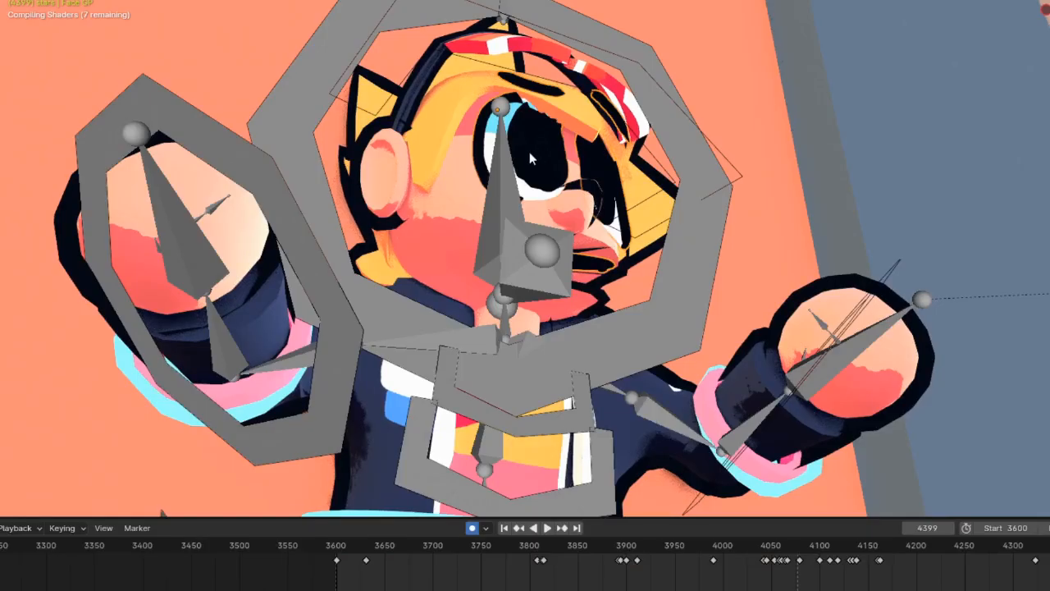
Select the Asymmetric Body mesh and examine its modelled mouth and Funny Mouth shape key from the side and front.
{"action": "middle_click_drag", "start_coordinate": [529, 151], "coordinate": [702, 296]}
{"action": "left_click", "coordinate": [646, 280]}
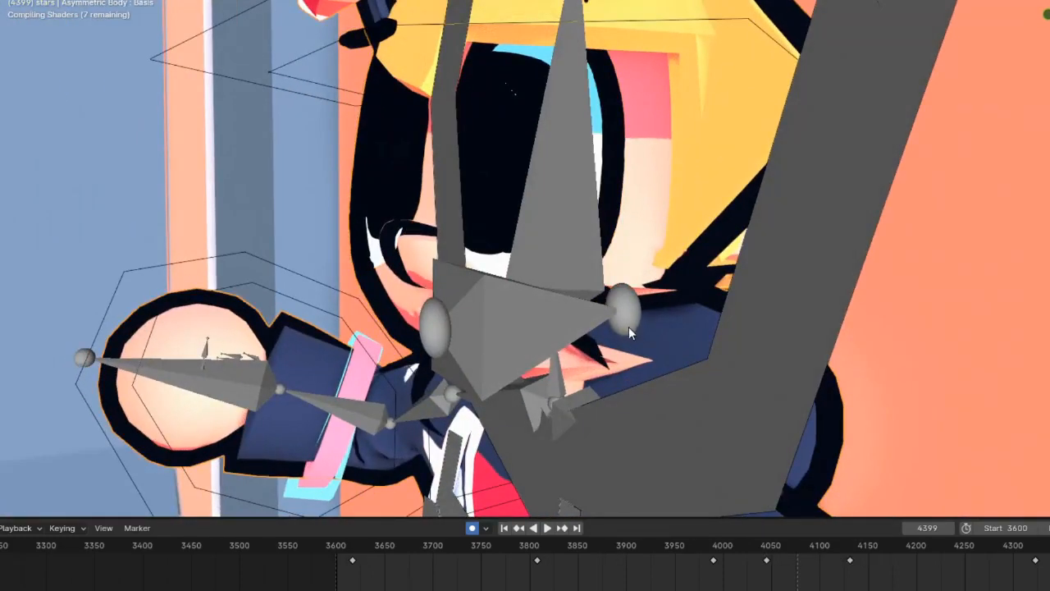
{"action": "middle_click_drag", "start_coordinate": [629, 327], "coordinate": [787, 326]}
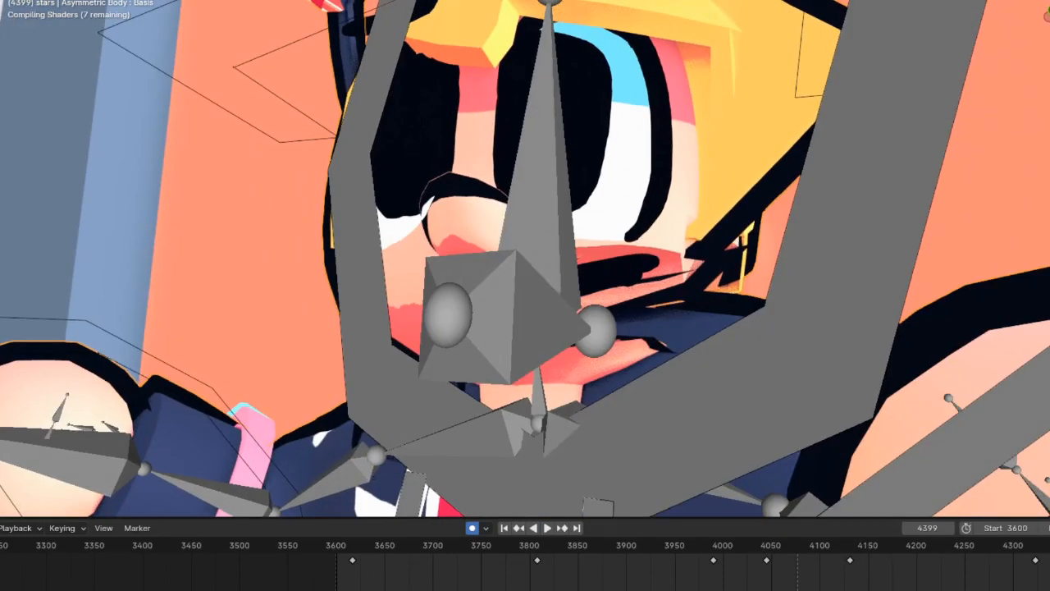
{"action": "middle_click_drag", "start_coordinate": [759, 361], "coordinate": [878, 308]}
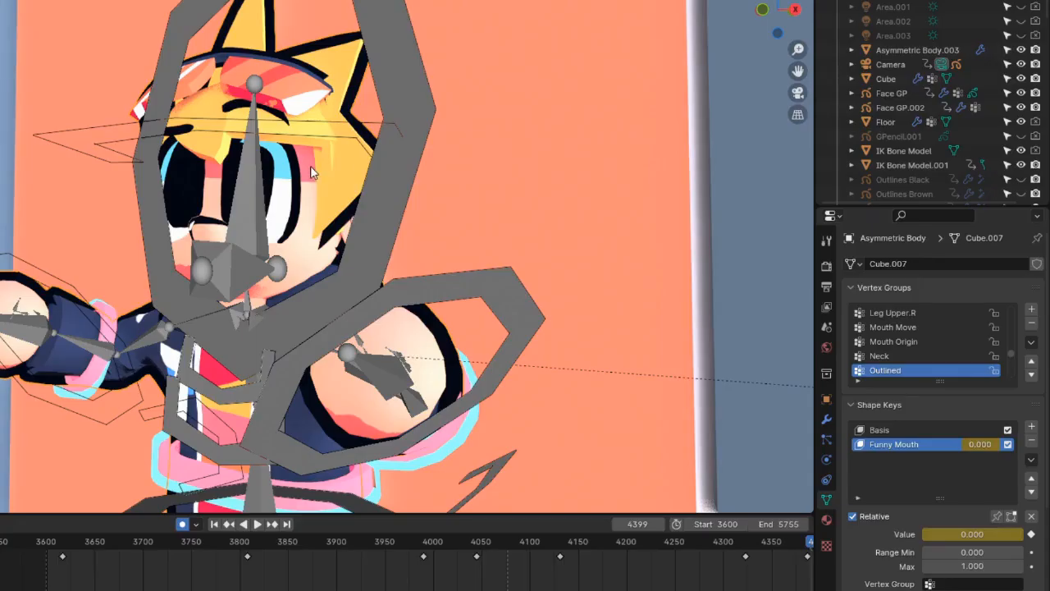
{"action": "middle_click_drag", "start_coordinate": [310, 166], "coordinate": [410, 156]}
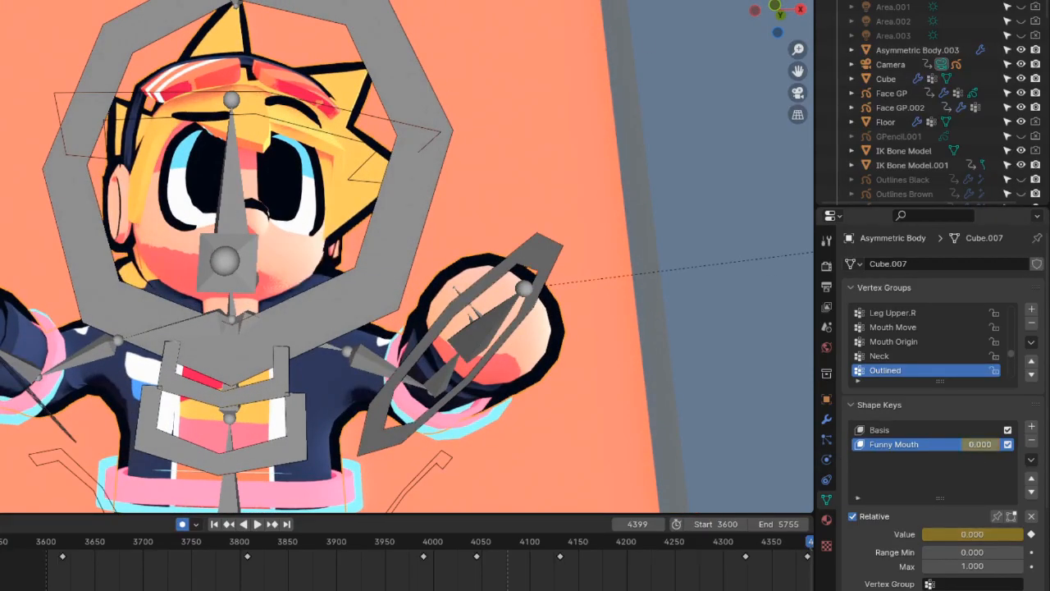
Go to frame 4418 and enter Edit Mode on Asymmetric Body to inspect the mesh with the Funny Mouth shape key.
{"action": "mouse_move", "coordinate": [926, 534]}
{"action": "left_mouse_down"}
{"action": "mouse_move", "coordinate": [1019, 534]}
{"action": "mouse_move", "coordinate": [924, 534]}
{"action": "left_mouse_up"}
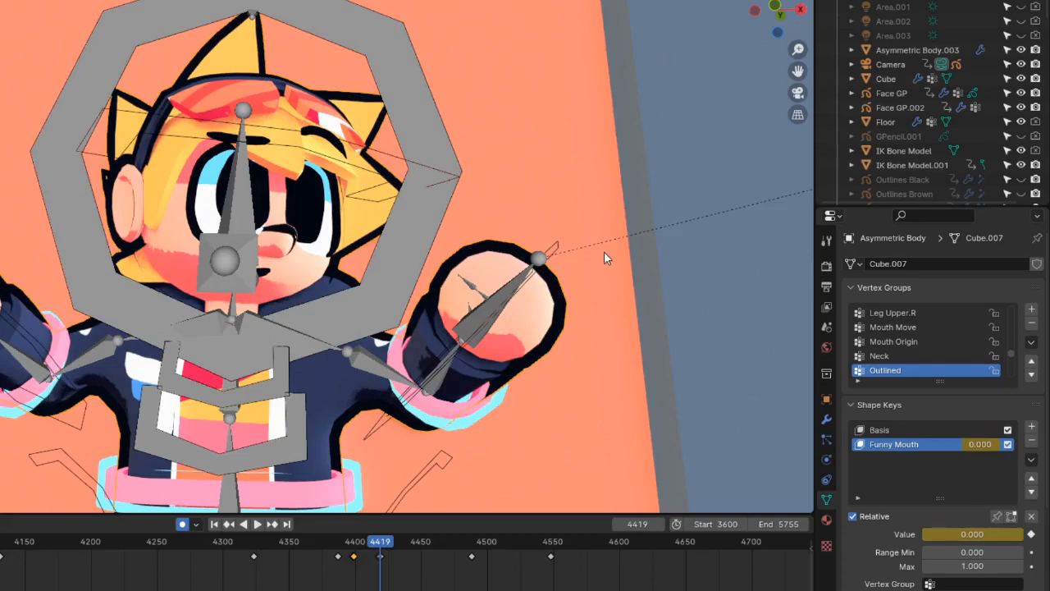
{"action": "key", "text": "Left"}
{"action": "key", "text": "Tab"}
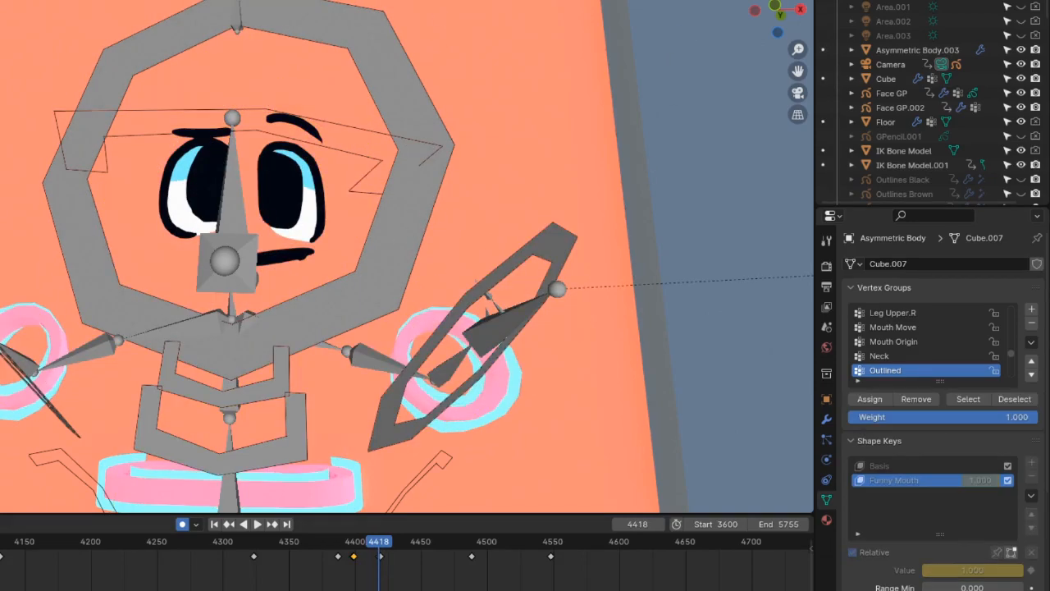
{"action": "scroll", "coordinate": [373, 74], "scroll_direction": "down", "scroll_amount": 6}
{"action": "middle_click_drag", "start_coordinate": [334, 95], "coordinate": [394, 132]}
Select the blond character's BPC Alex armature and switch it to Pose Mode.
{"action": "key", "text": "KP_1"}
{"action": "scroll", "coordinate": [284, 104], "scroll_direction": "up", "scroll_amount": 3}
{"action": "scroll", "coordinate": [316, 190], "scroll_direction": "up", "scroll_amount": 3}
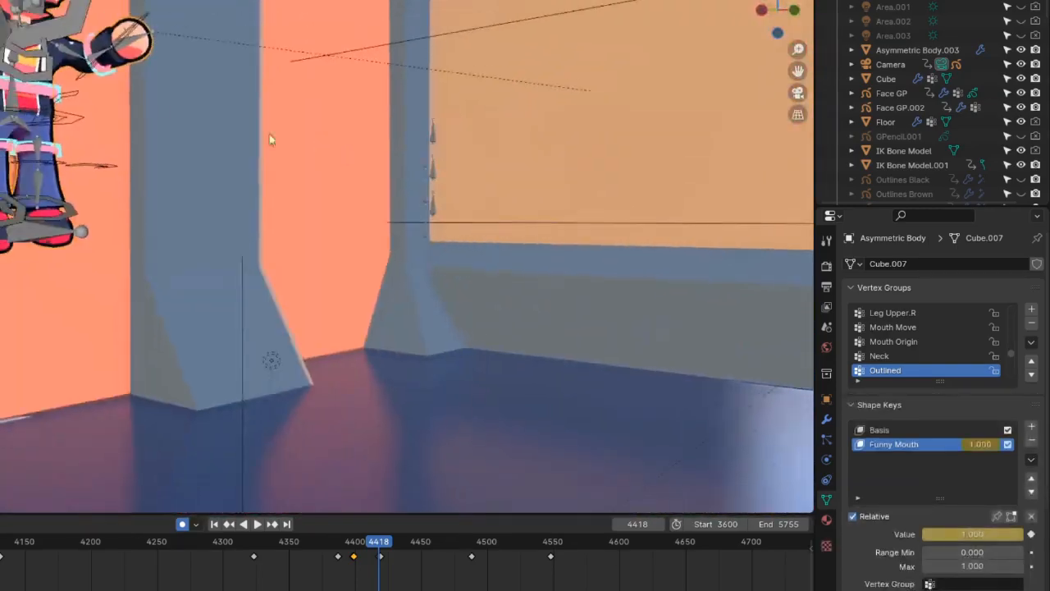
{"action": "middle_click_drag", "start_coordinate": [269, 134], "coordinate": [331, 117]}
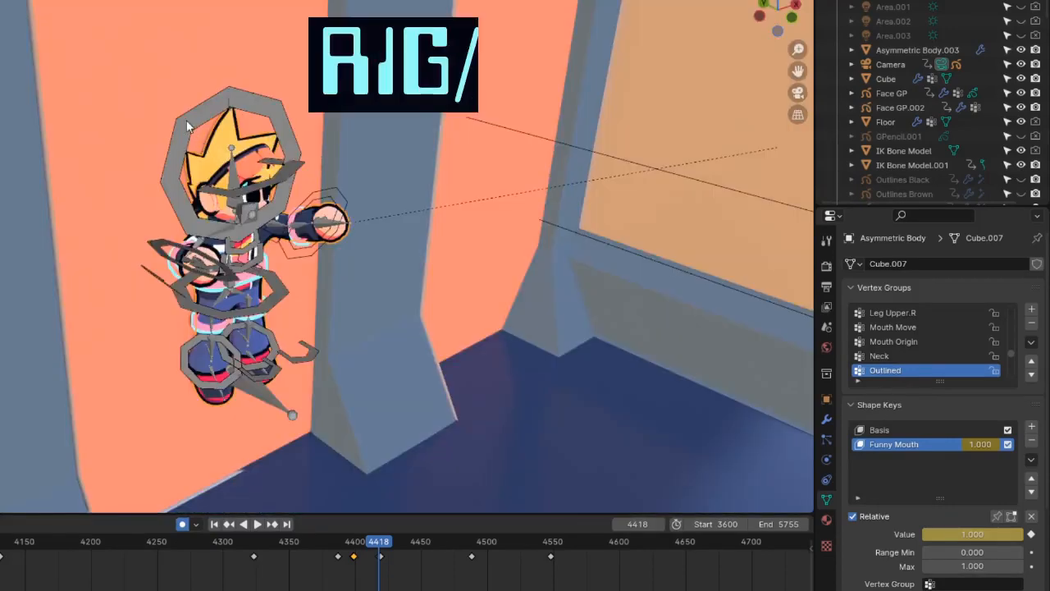
{"action": "left_click", "coordinate": [190, 126]}
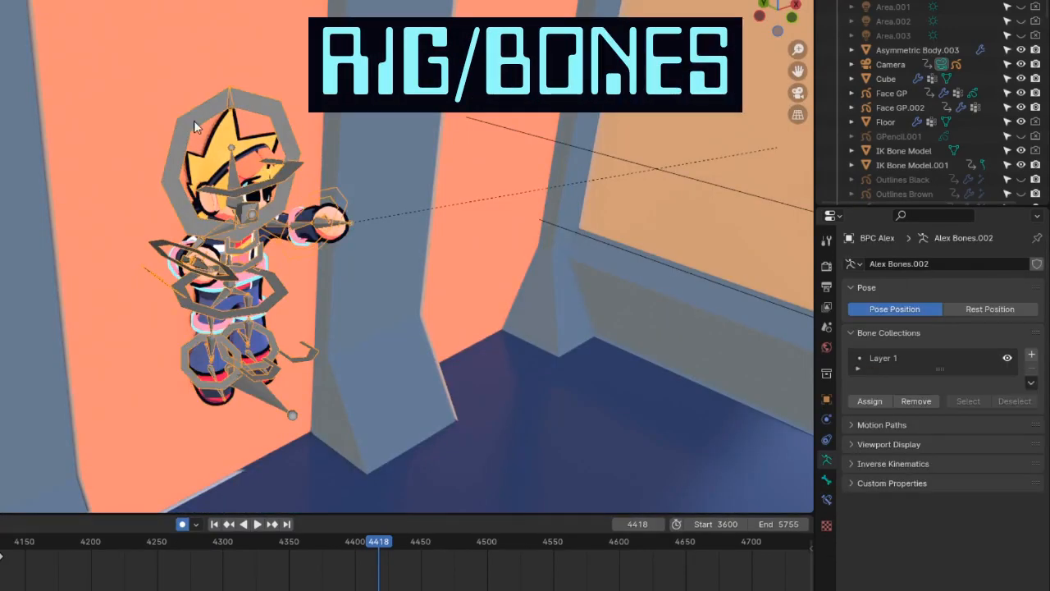
{"action": "middle_click_drag", "start_coordinate": [196, 123], "coordinate": [171, 149]}
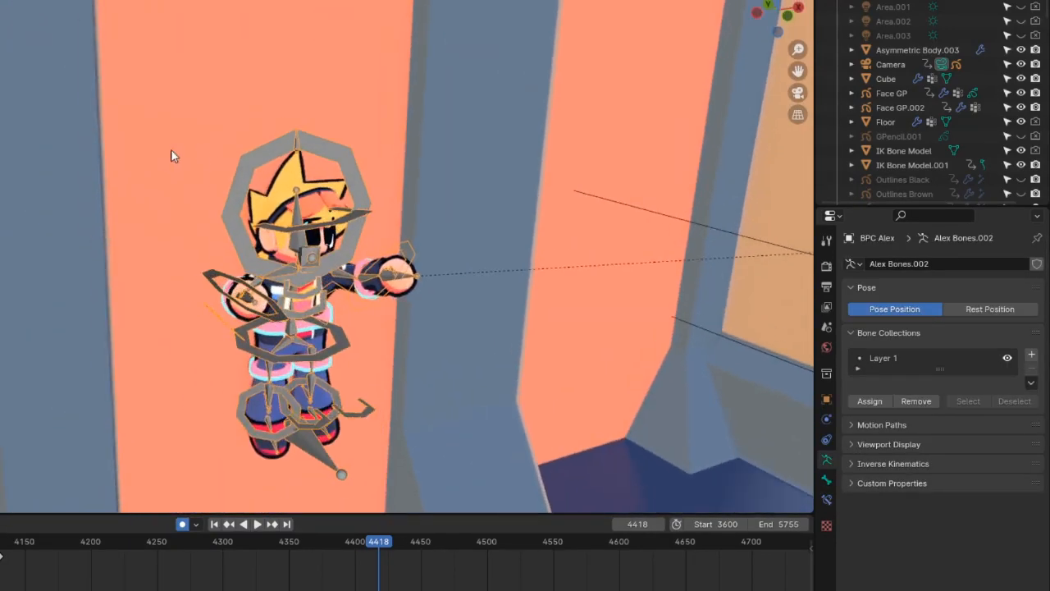
{"action": "key", "text": "ctrl+Tab"}
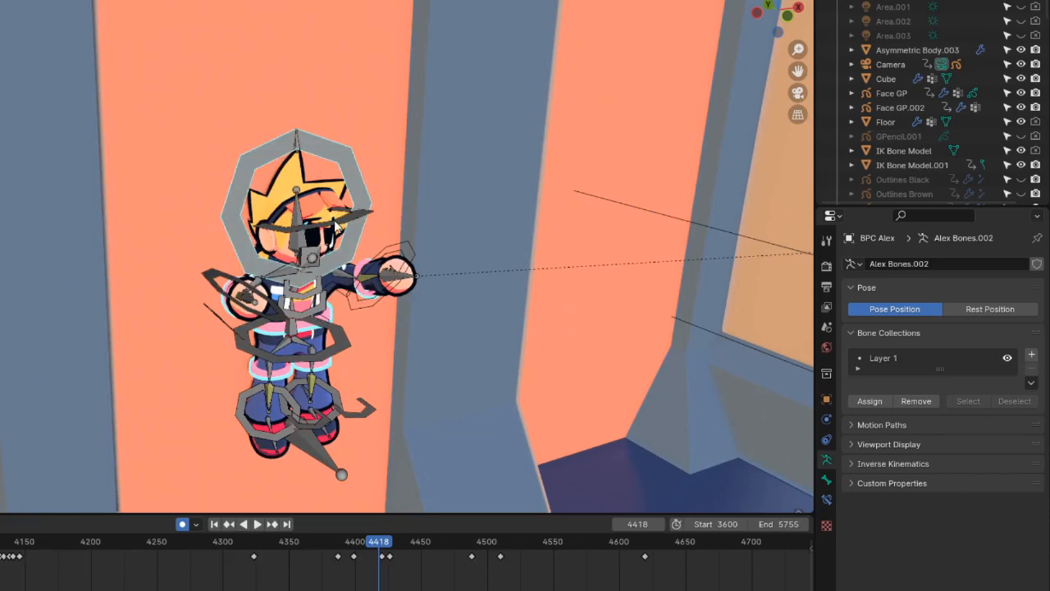
{"action": "middle_click_drag", "start_coordinate": [266, 158], "coordinate": [461, 326]}
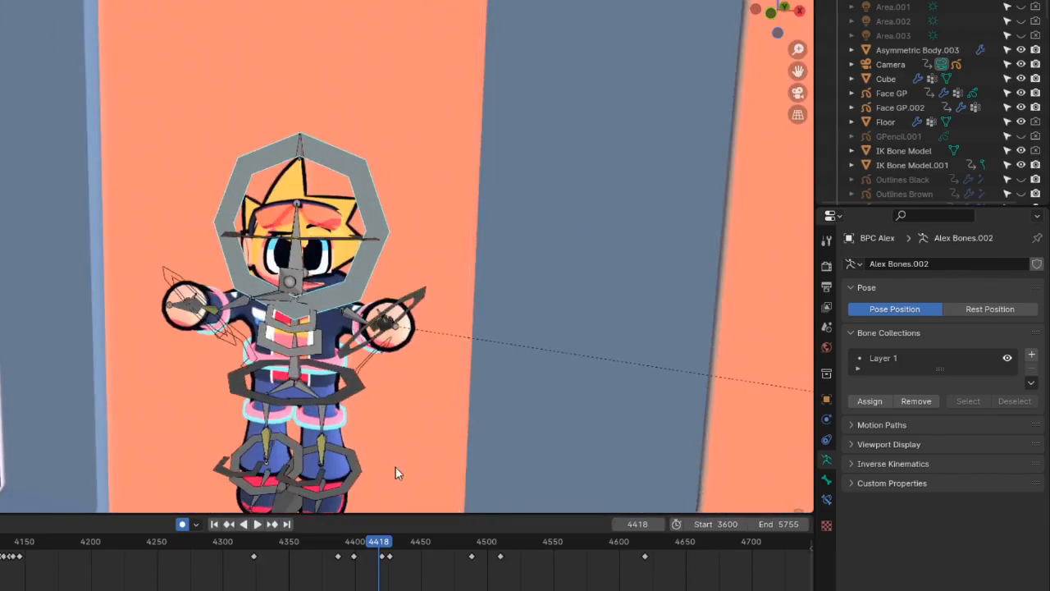
Move the playhead to frame 4381 and on to 4202, examining the rig's pose at each from different angles.
{"action": "left_click", "coordinate": [330, 541]}
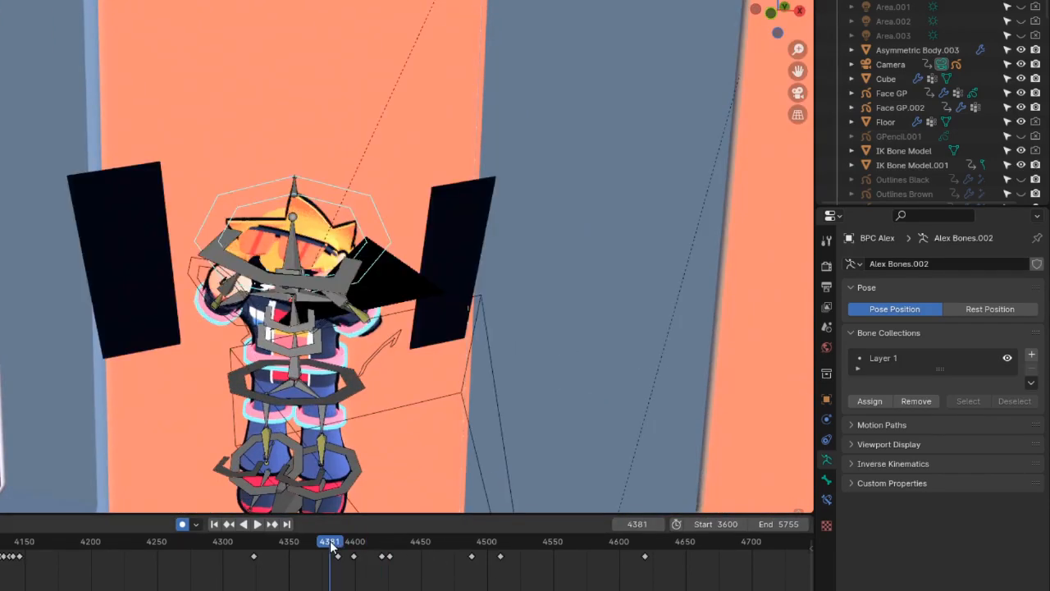
{"action": "middle_click_drag", "start_coordinate": [292, 323], "coordinate": [268, 399]}
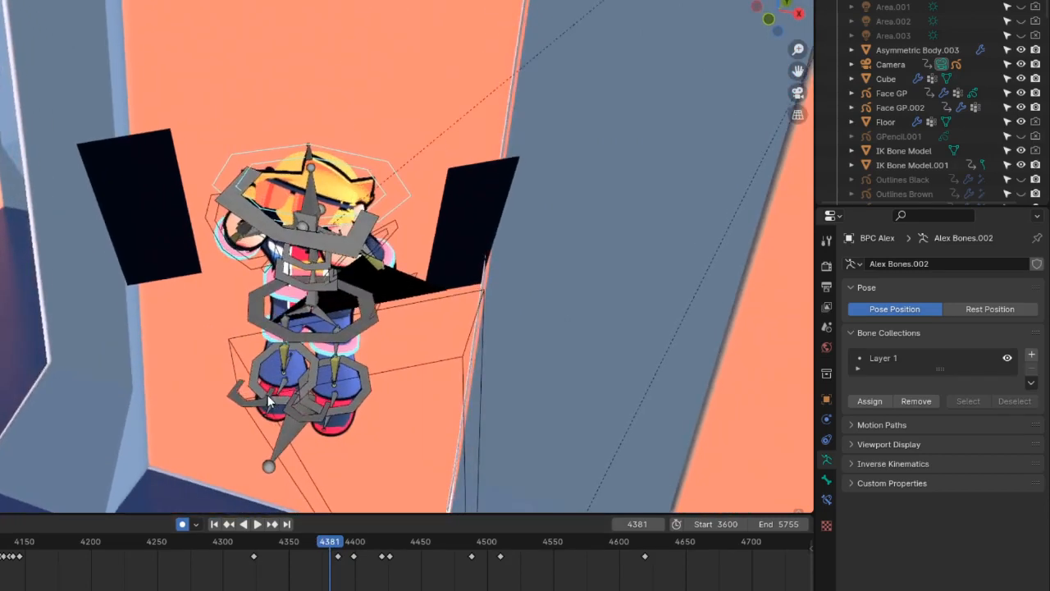
{"action": "left_click", "coordinate": [94, 547]}
{"action": "middle_click_drag", "start_coordinate": [278, 256], "coordinate": [252, 246]}
{"action": "scroll", "coordinate": [474, 221], "scroll_direction": "up", "scroll_amount": 3}
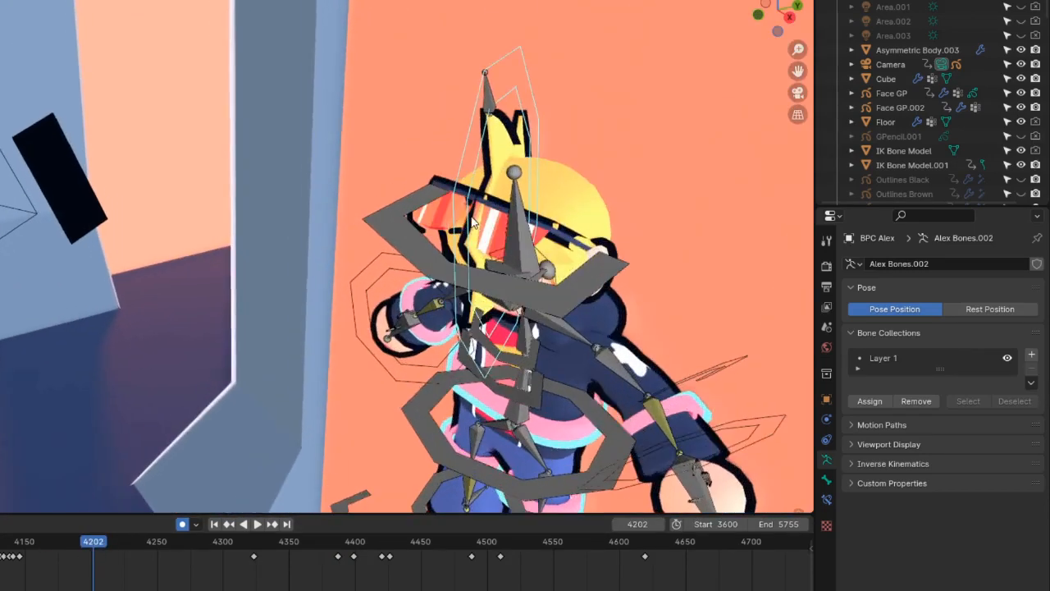
View frame 4202 through the camera, temporarily hiding the overlays to see both characters without their bones.
{"action": "key", "text": "KP_0"}
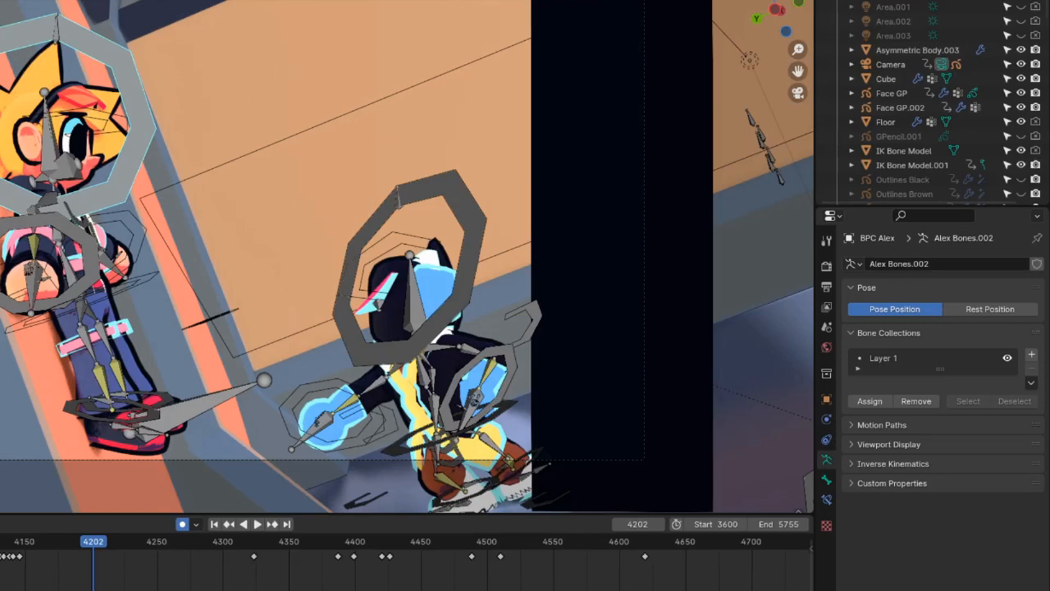
{"action": "key", "text": "shift+alt+z"}
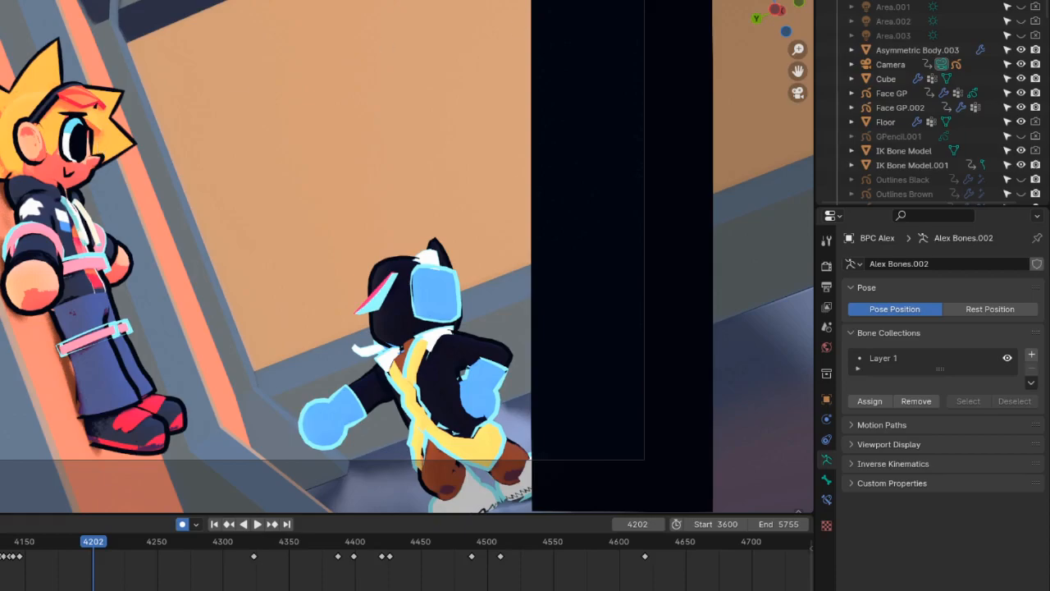
{"action": "key", "text": "shift+alt+z"}
Rotate the blond character's head control bone around its local Y axis at frame 4202.
{"action": "middle_click_drag", "start_coordinate": [404, 97], "coordinate": [446, 262]}
{"action": "middle_click_drag", "start_coordinate": [531, 281], "coordinate": [484, 170]}
{"action": "key", "text": "r"}
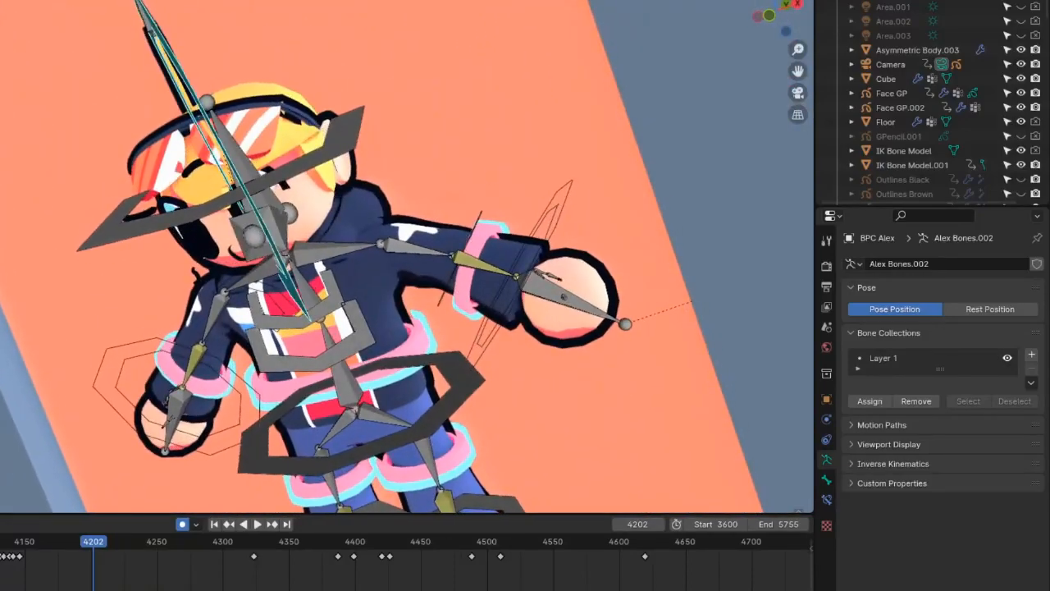
{"action": "key", "text": "y"}
{"action": "key", "text": "y"}
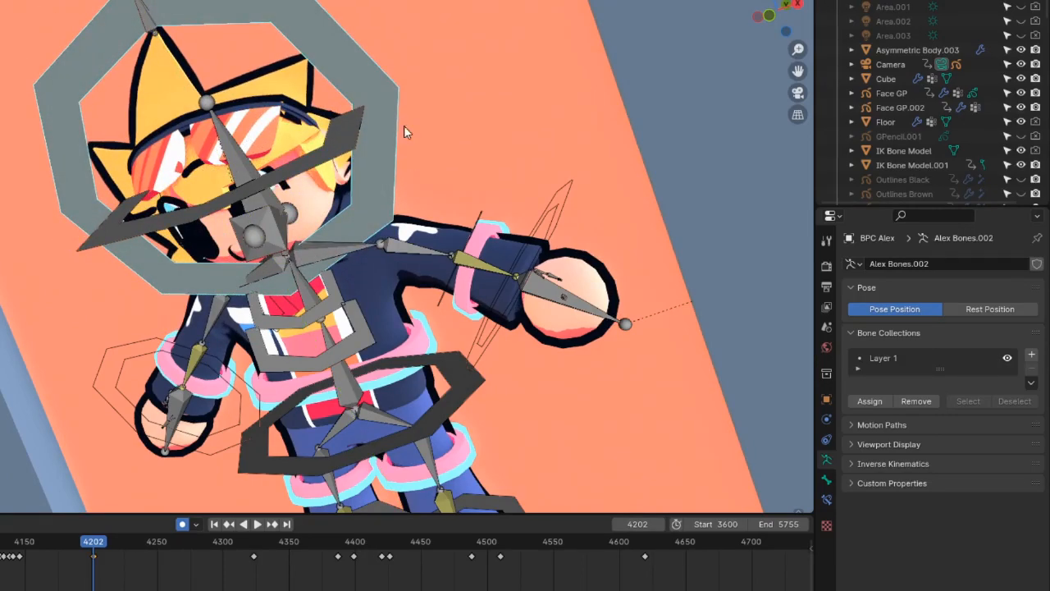
Rotate the blond character's head control bone around its local X axis at frame 4202.
{"action": "key", "text": "r"}
{"action": "key", "text": "x"}
{"action": "key", "text": "x"}
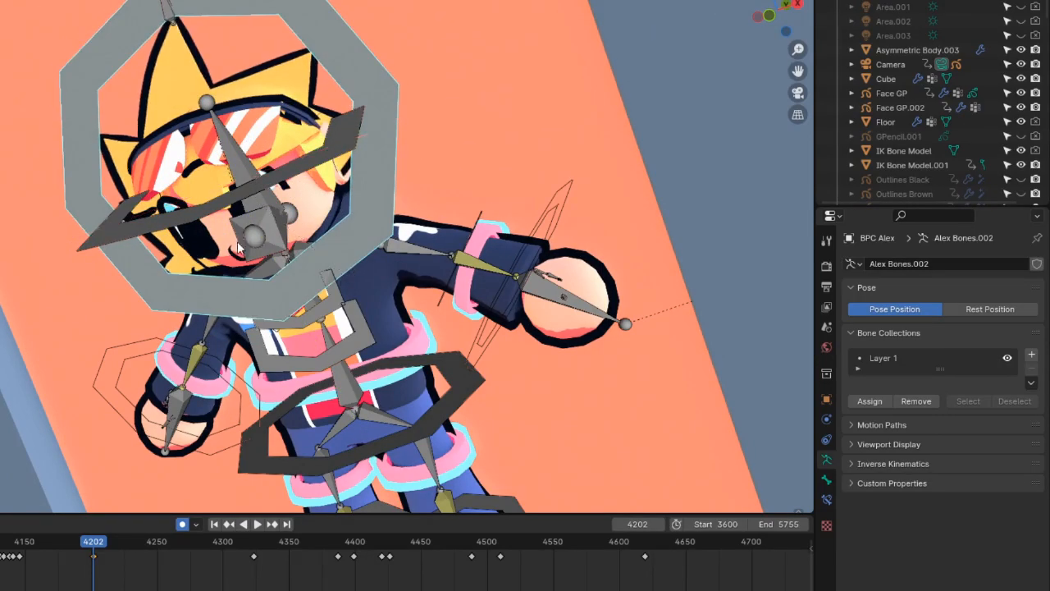
{"action": "middle_click_drag", "start_coordinate": [238, 246], "coordinate": [332, 143]}
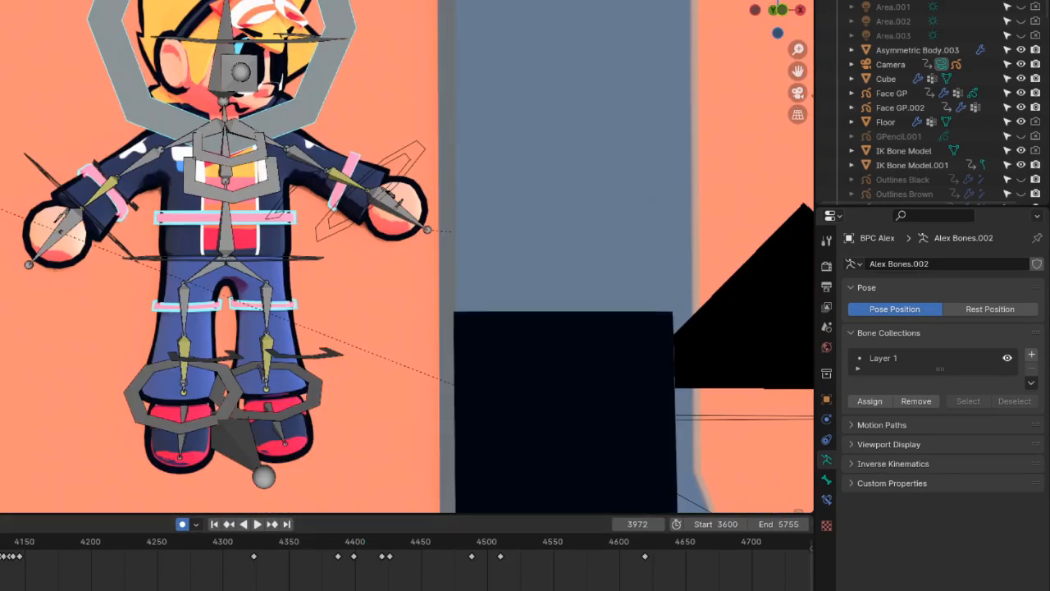
Examine the character without its bones at frame 3972, temporarily hiding the overlays.
{"action": "key", "text": "shift+alt+z"}
{"action": "middle_click_drag", "start_coordinate": [399, 168], "coordinate": [428, 175], "text": "shift"}
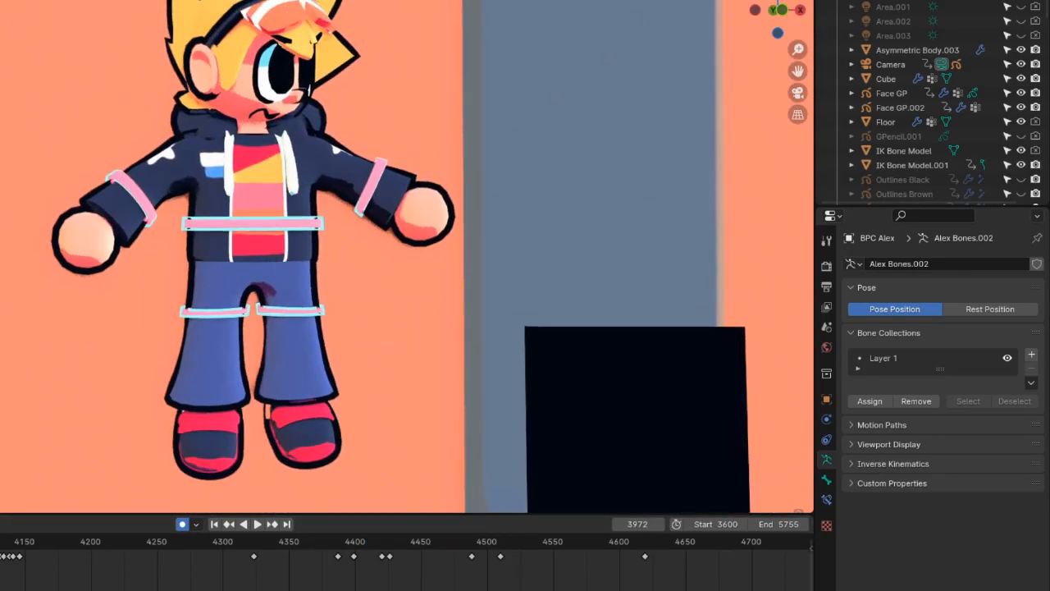
{"action": "key", "text": "shift+alt+z"}
Select the blond character's hand IK control and move it slightly closer to the body.
{"action": "left_click", "coordinate": [440, 158]}
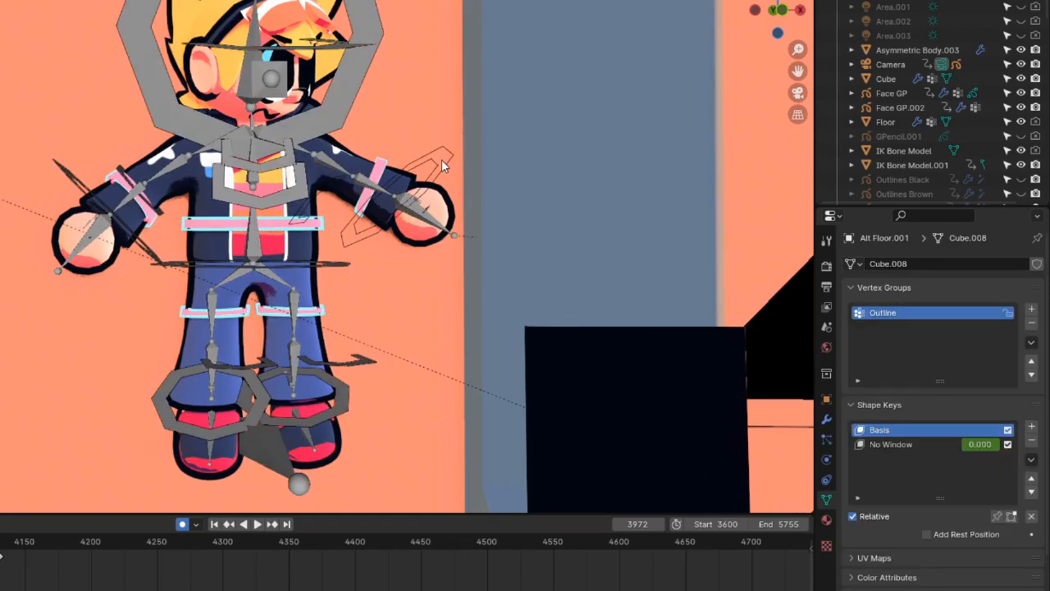
{"action": "left_click", "coordinate": [443, 167]}
{"action": "key", "text": "g"}
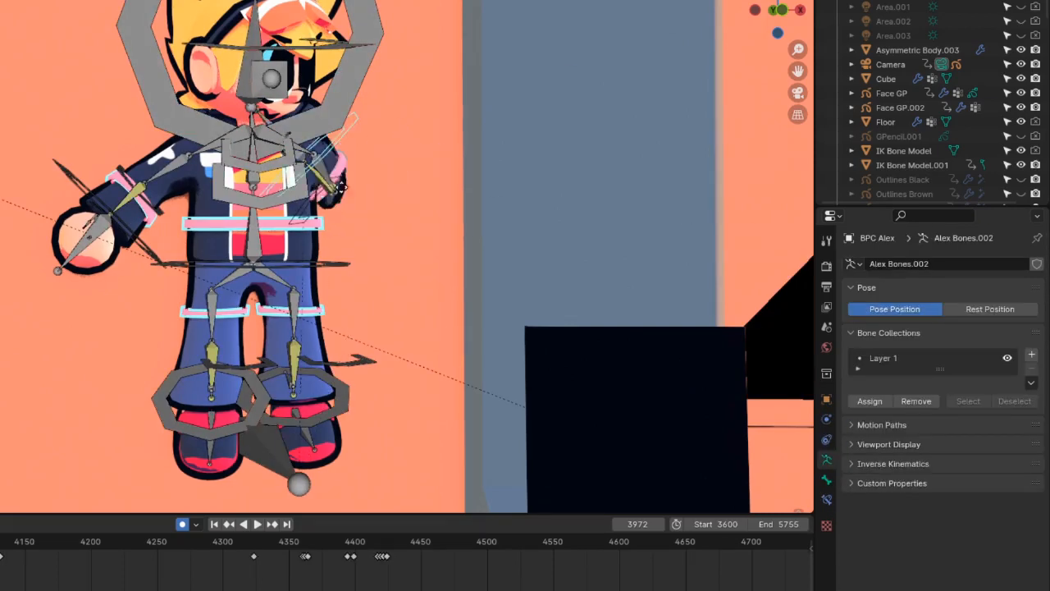
{"action": "left_click", "coordinate": [432, 192]}
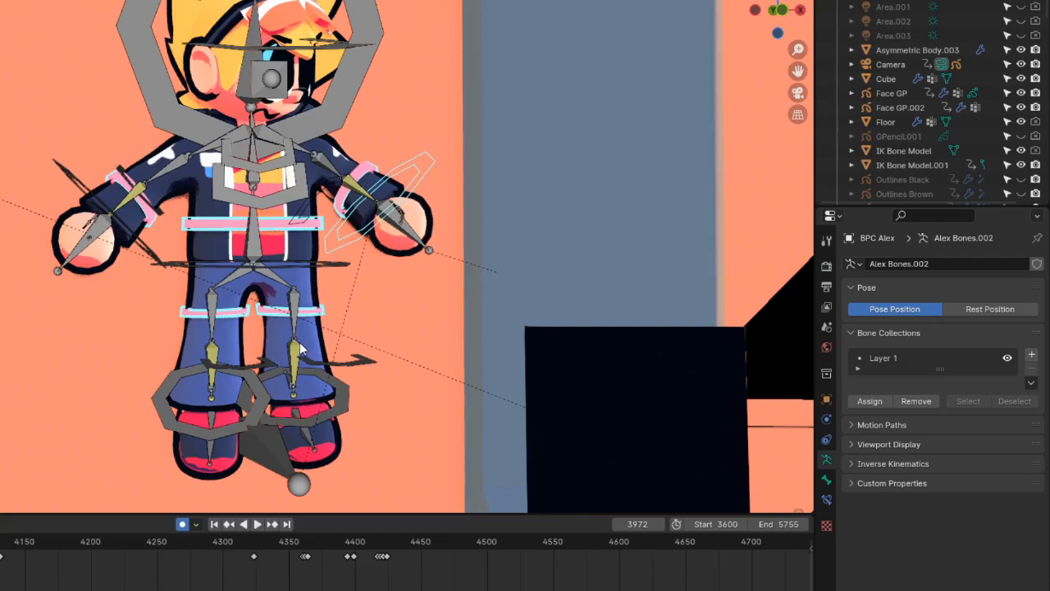
Try moving the hip control bone, cancel it, and undo the last move of the hand control.
{"action": "left_click", "coordinate": [322, 269]}
{"action": "key", "text": "g"}
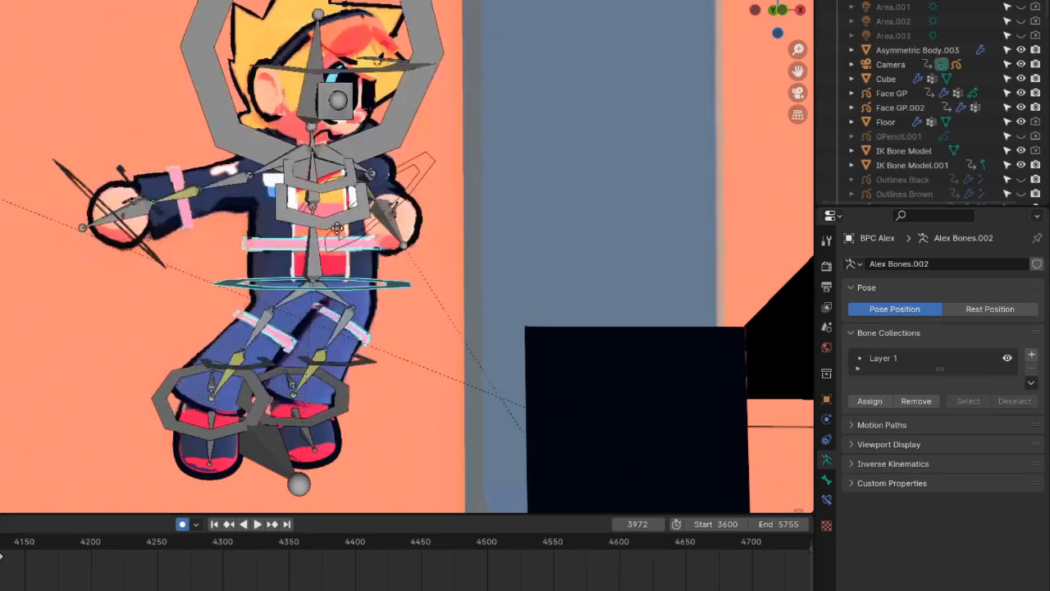
{"action": "right_click", "coordinate": [347, 306]}
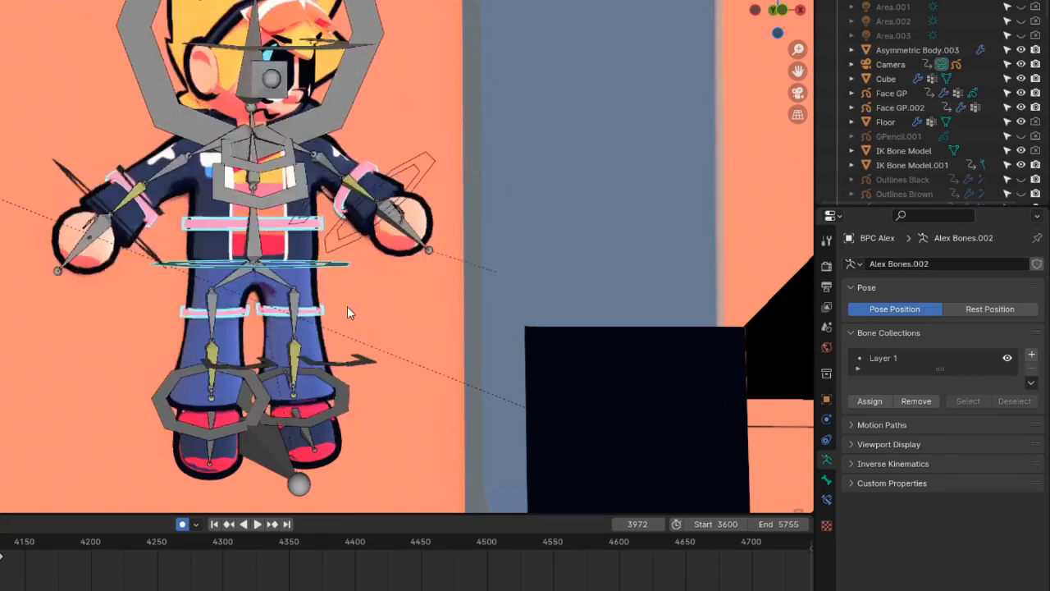
{"action": "key", "text": "ctrl+z"}
{"action": "key", "text": "ctrl+z"}
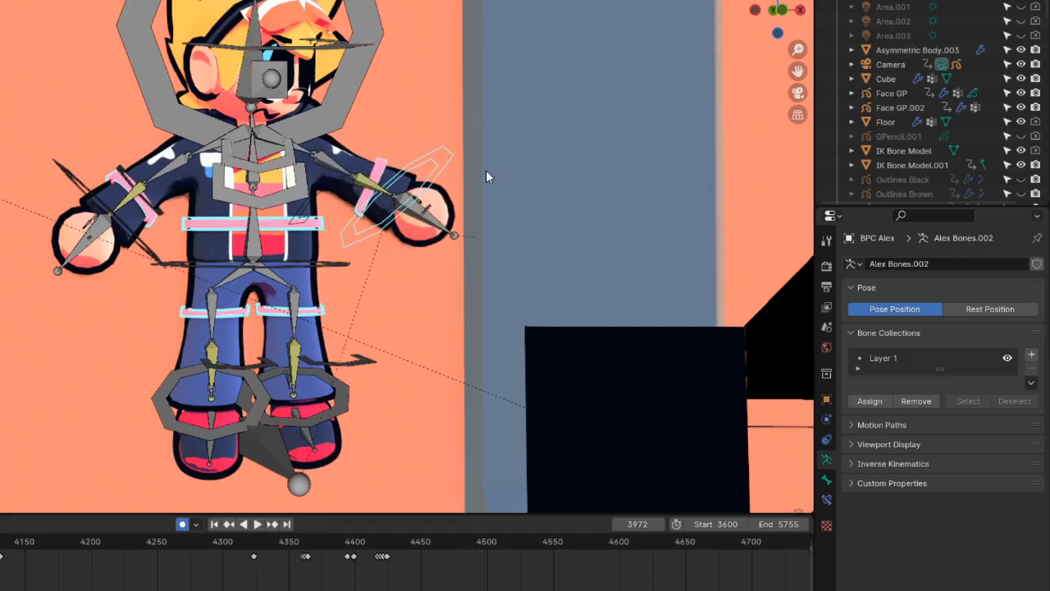
Try raising the hand control beside the head and pulling a foot control away from its leg, cancelling both moves.
{"action": "key", "text": "g"}
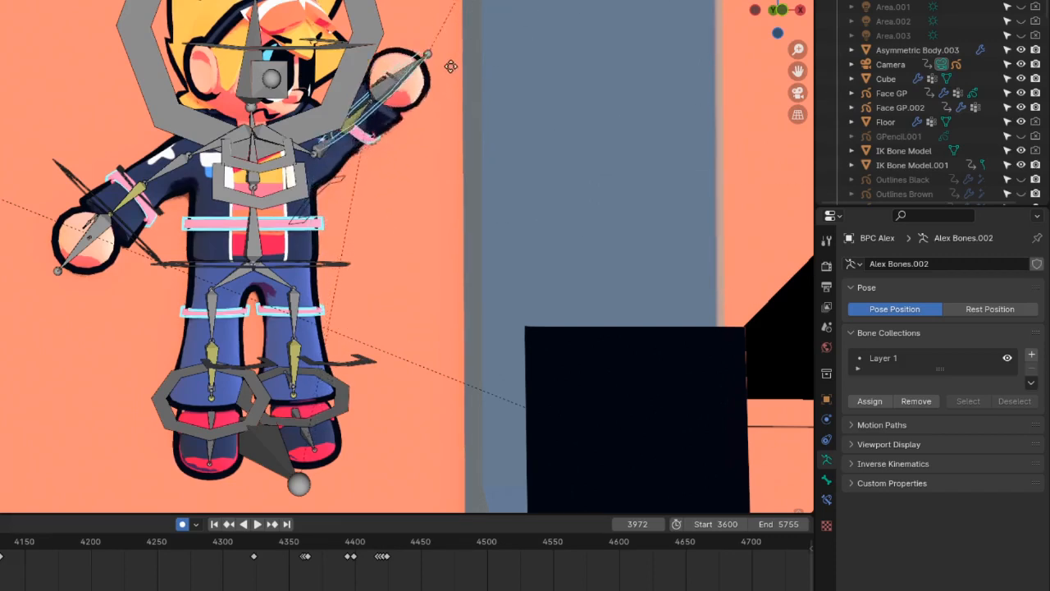
{"action": "right_click", "coordinate": [499, 175]}
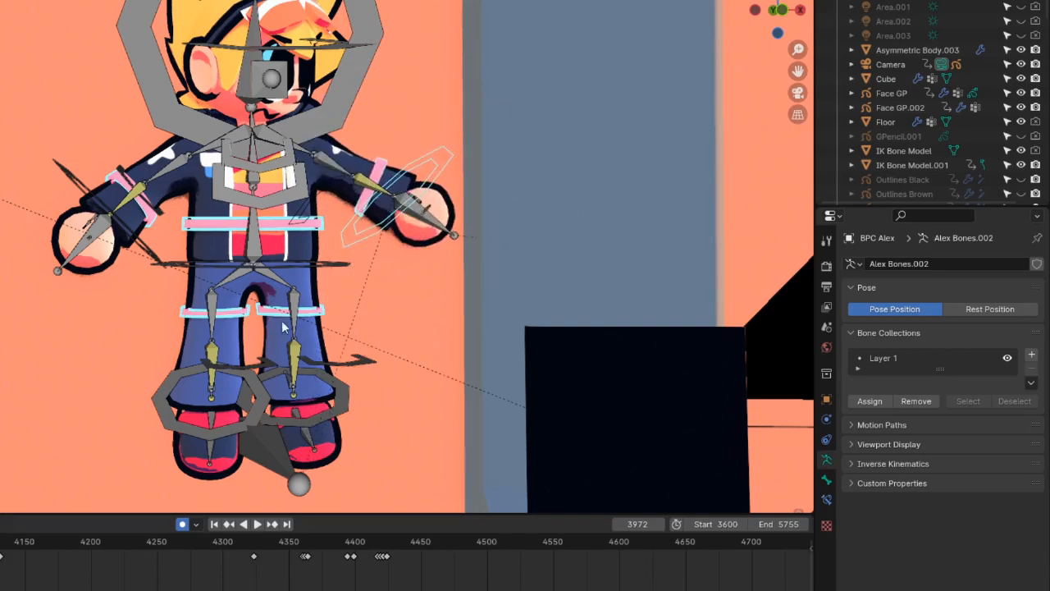
{"action": "middle_click_drag", "start_coordinate": [282, 326], "coordinate": [193, 304]}
{"action": "left_click", "coordinate": [185, 308]}
{"action": "key", "text": "g"}
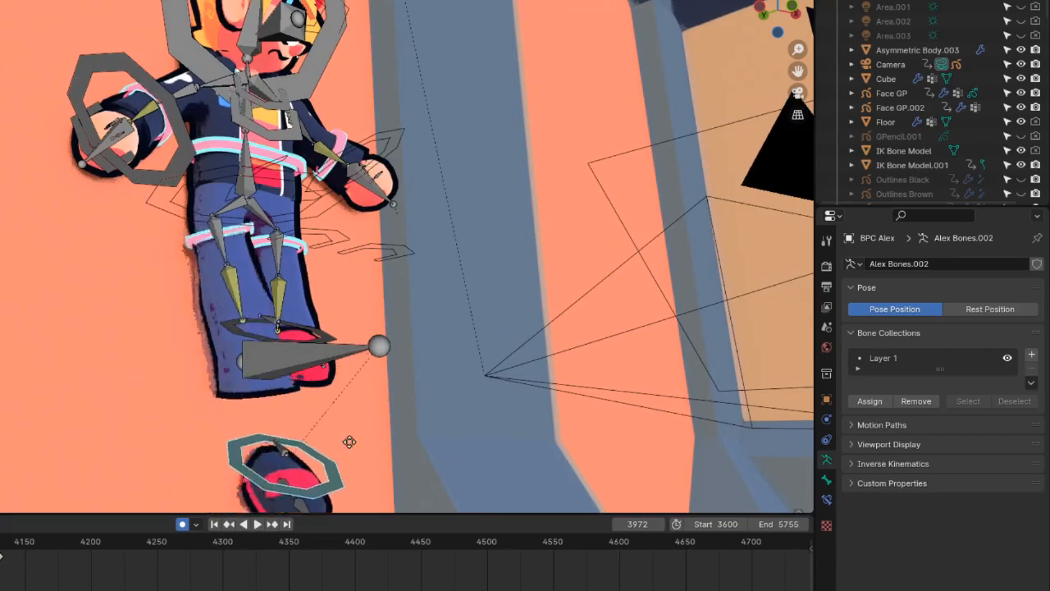
{"action": "right_click", "coordinate": [544, 263]}
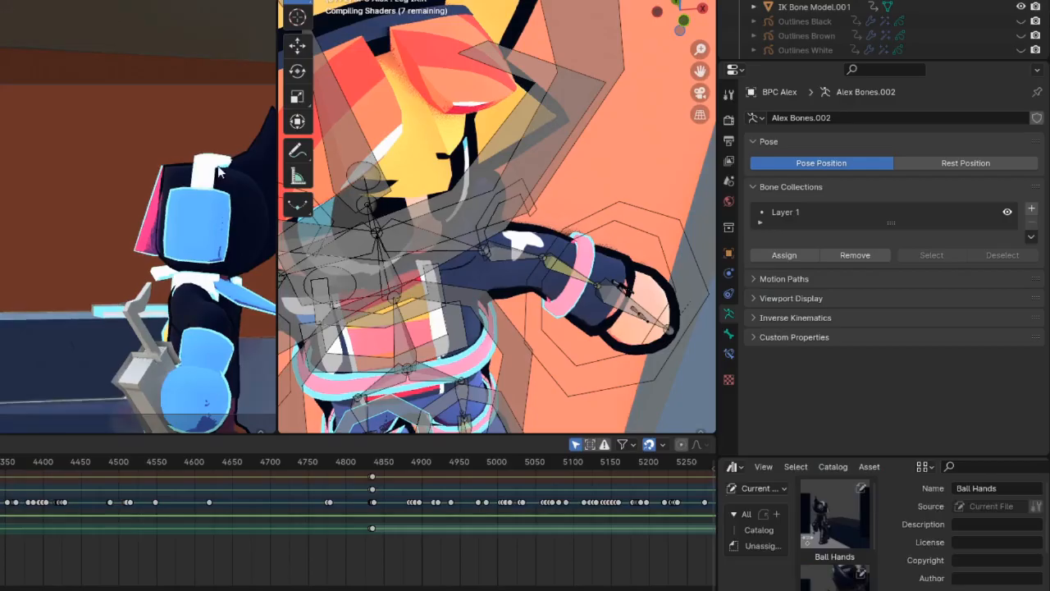
Select the bones of the outstretched hand from the front and apply the Flat Hands pose asset.
{"action": "key", "text": "KP_1"}
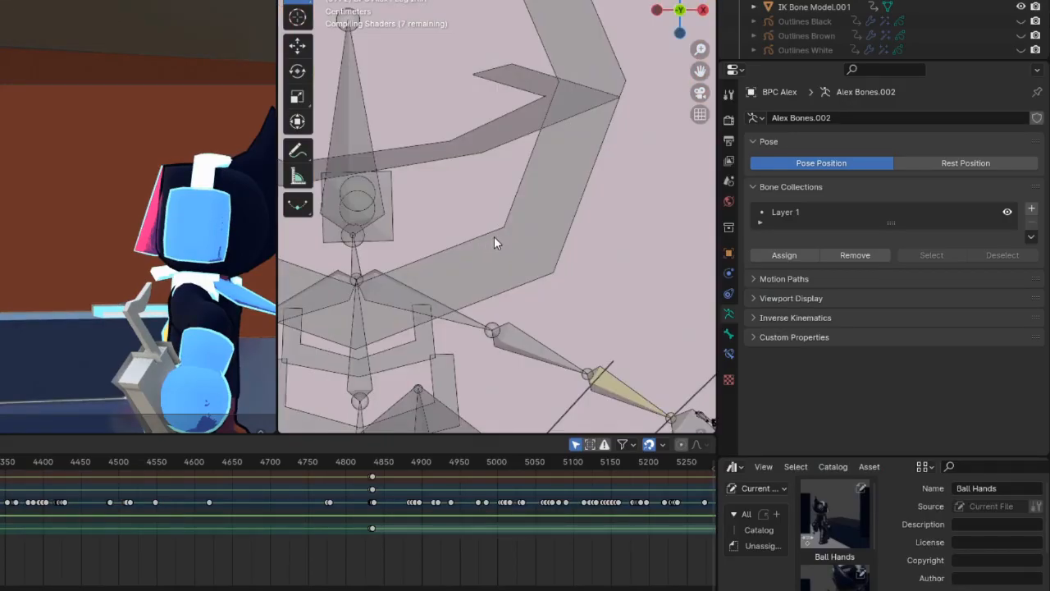
{"action": "scroll", "coordinate": [492, 240], "scroll_direction": "down", "scroll_amount": 3}
{"action": "scroll", "coordinate": [477, 246], "scroll_direction": "up", "scroll_amount": 2}
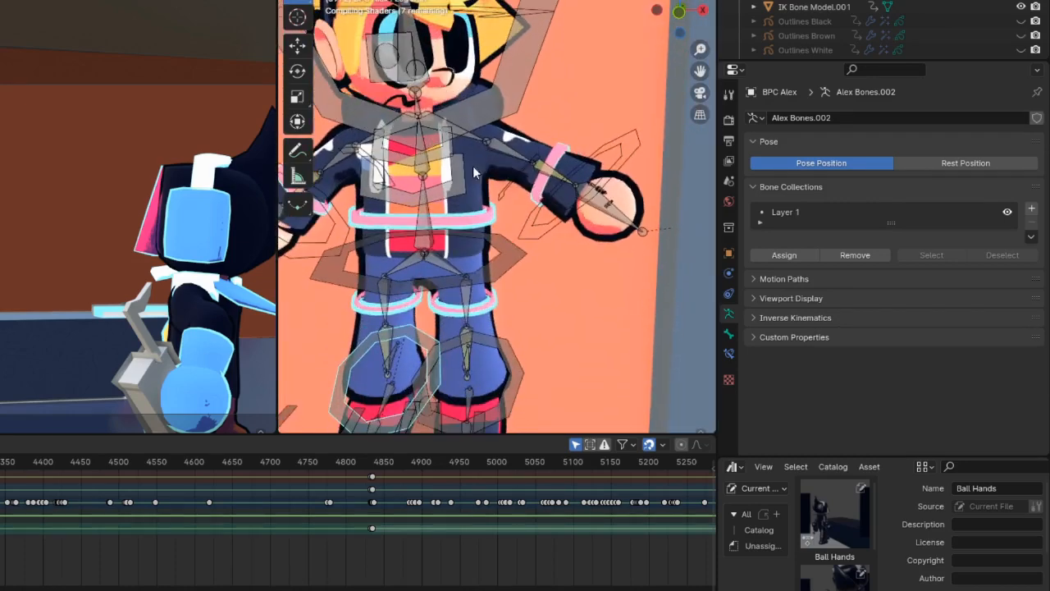
{"action": "scroll", "coordinate": [484, 172], "scroll_direction": "down", "scroll_amount": 1}
{"action": "left_click", "coordinate": [591, 176]}
{"action": "scroll", "coordinate": [566, 193], "scroll_direction": "up", "scroll_amount": 5}
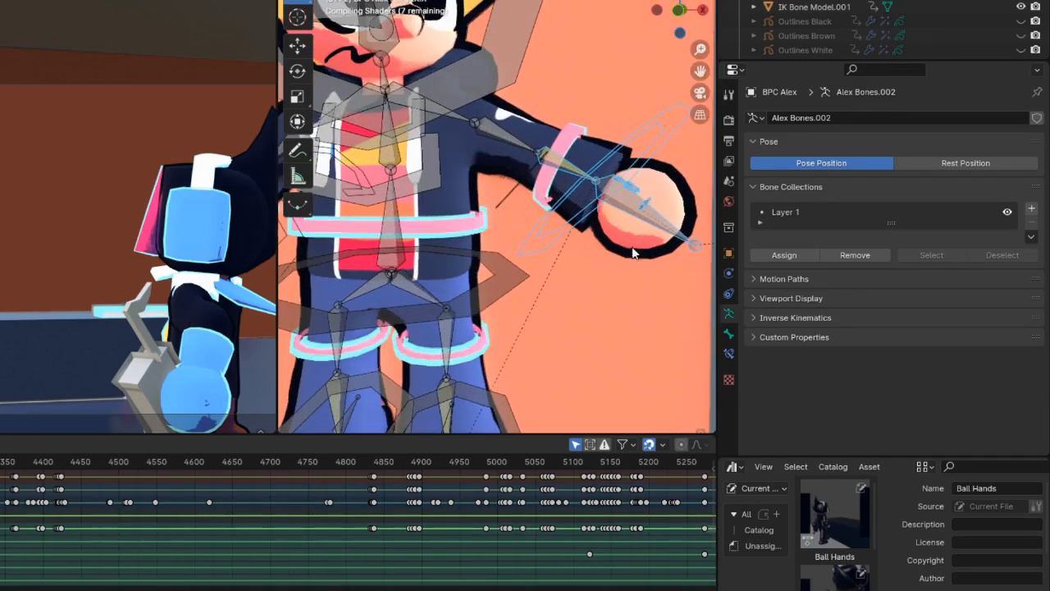
{"action": "scroll", "coordinate": [840, 576], "scroll_direction": "down", "scroll_amount": 1}
{"action": "double_click", "coordinate": [840, 574]}
Select the palm bone of the flattened hand and try rotating it.
{"action": "middle_click_drag", "start_coordinate": [598, 287], "coordinate": [460, 279]}
{"action": "left_click", "coordinate": [613, 151]}
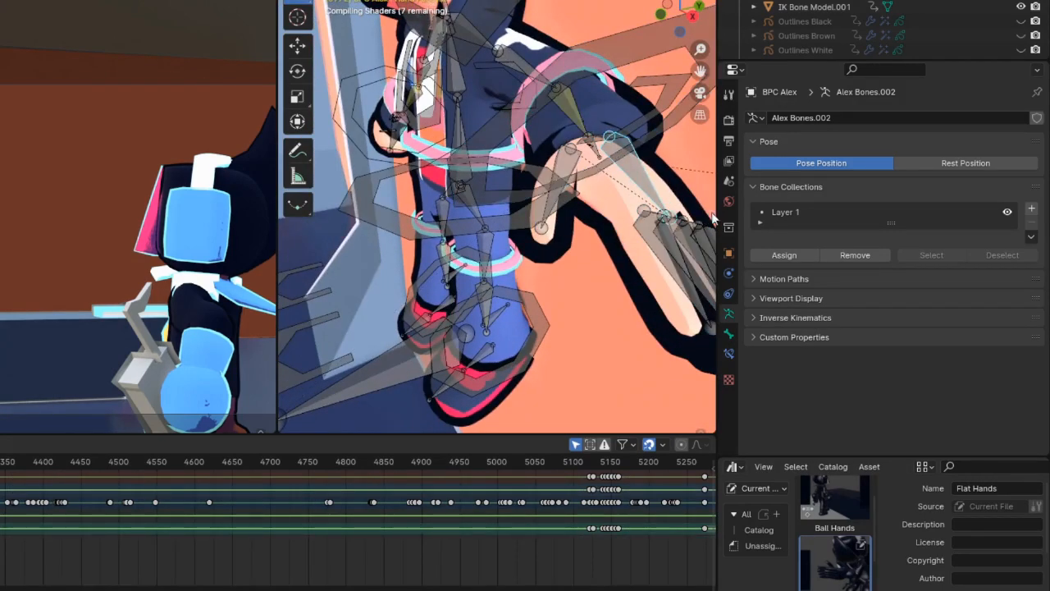
{"action": "left_click", "coordinate": [606, 163]}
{"action": "key", "text": "r"}
{"action": "left_click", "coordinate": [682, 149]}
Try scaling up the main hand bone, and undo the last hand bone transforms.
{"action": "middle_click_drag", "start_coordinate": [682, 149], "coordinate": [663, 201]}
{"action": "key", "text": "s"}
{"action": "left_click", "coordinate": [405, 244]}
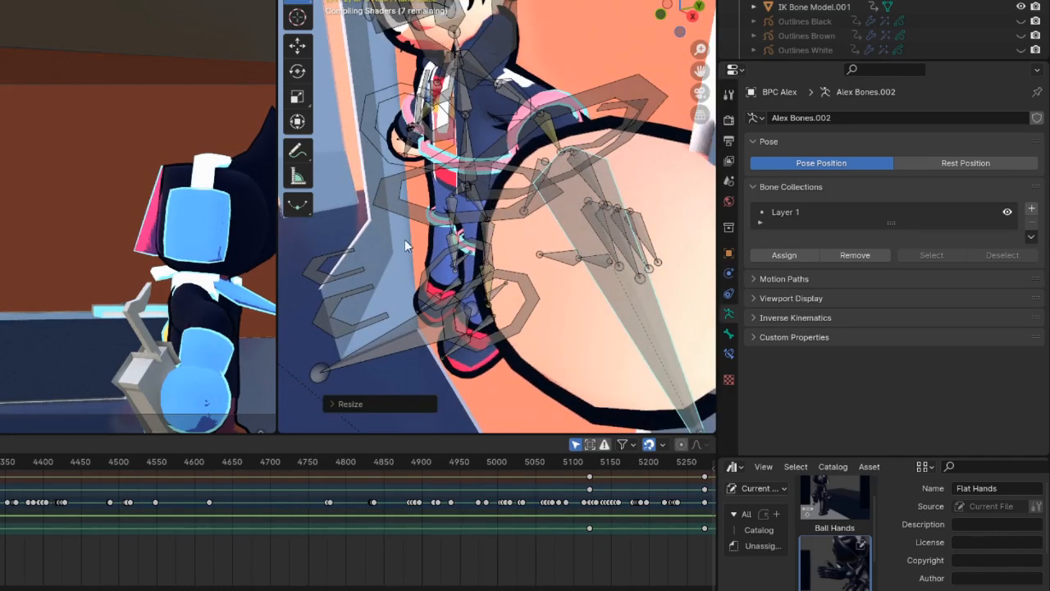
{"action": "key", "text": "ctrl+z"}
{"action": "key", "text": "ctrl+z"}
Apply the Non-ball fists pose asset to the outstretched hand.
{"action": "left_click", "coordinate": [599, 180]}
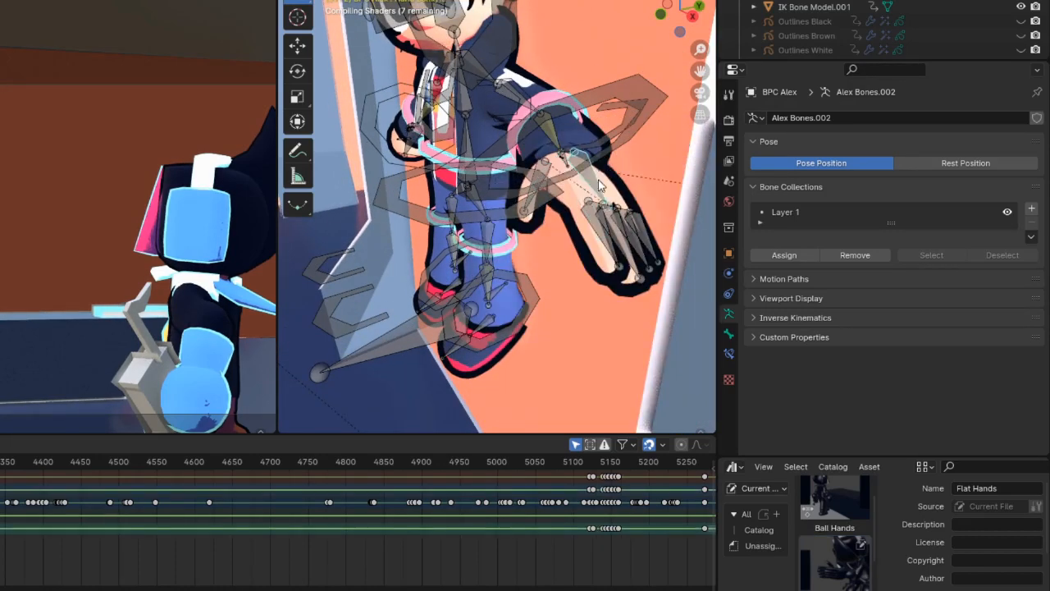
{"action": "scroll", "coordinate": [820, 566], "scroll_direction": "down", "scroll_amount": 2}
{"action": "left_click", "coordinate": [825, 579]}
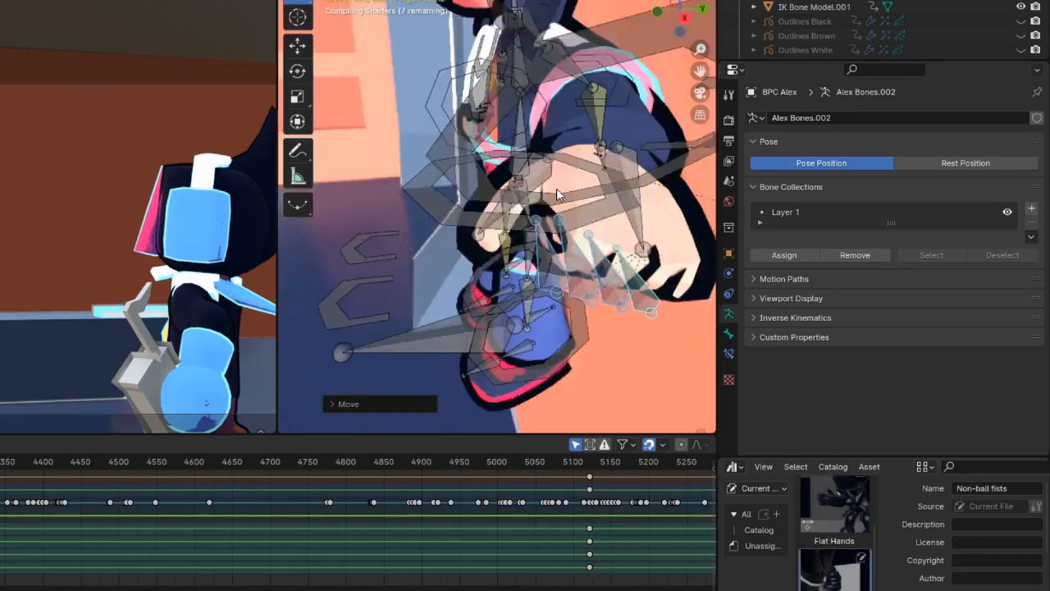
Try moving the selected finger bones downward away from the palm, and undo the move.
{"action": "middle_click_drag", "start_coordinate": [559, 193], "coordinate": [606, 213]}
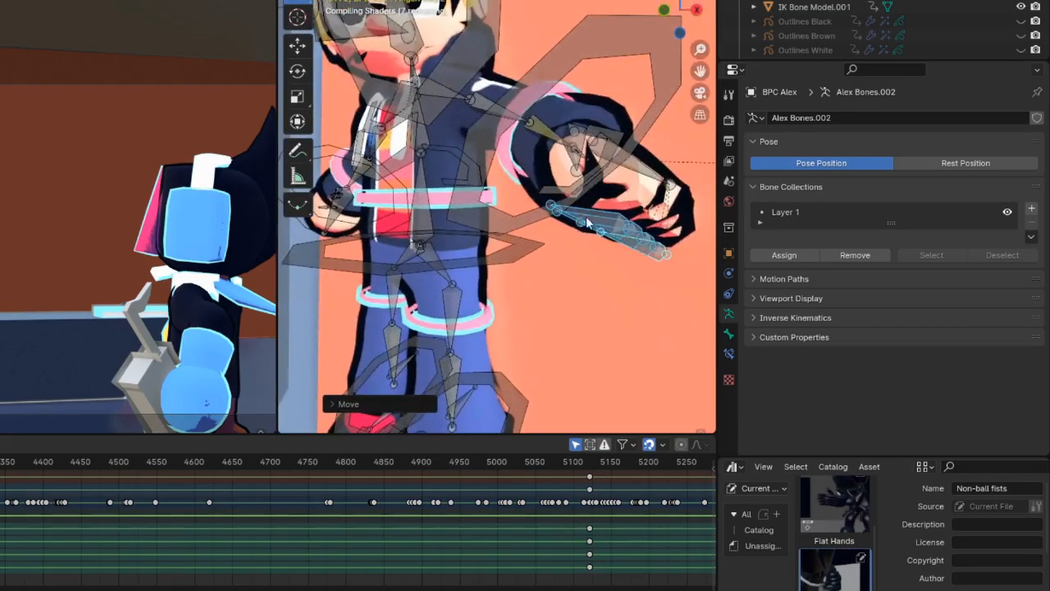
{"action": "key", "text": "g"}
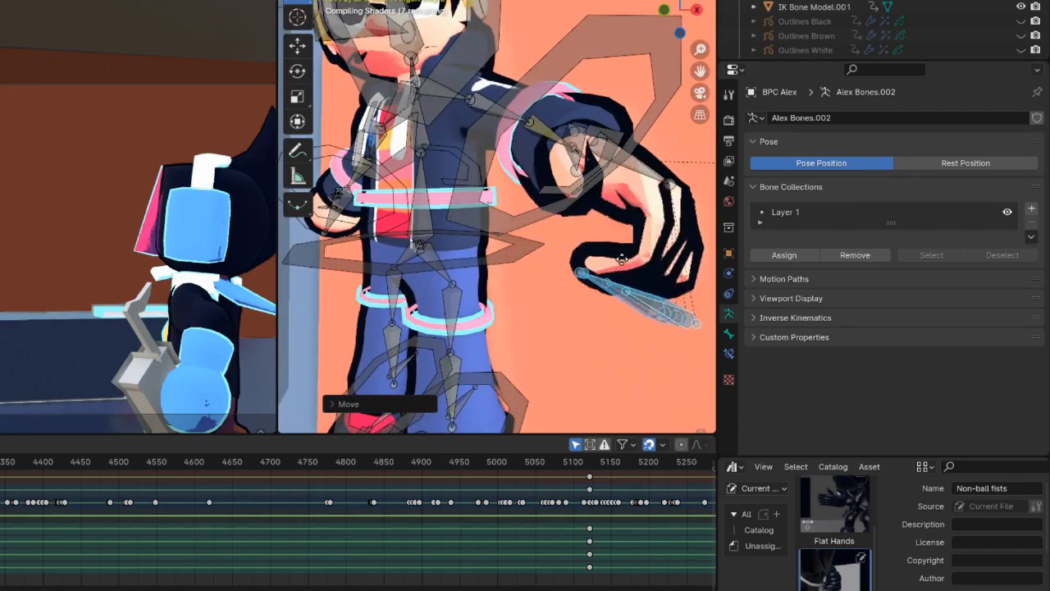
{"action": "left_click", "coordinate": [624, 264]}
{"action": "key", "text": "ctrl+z"}
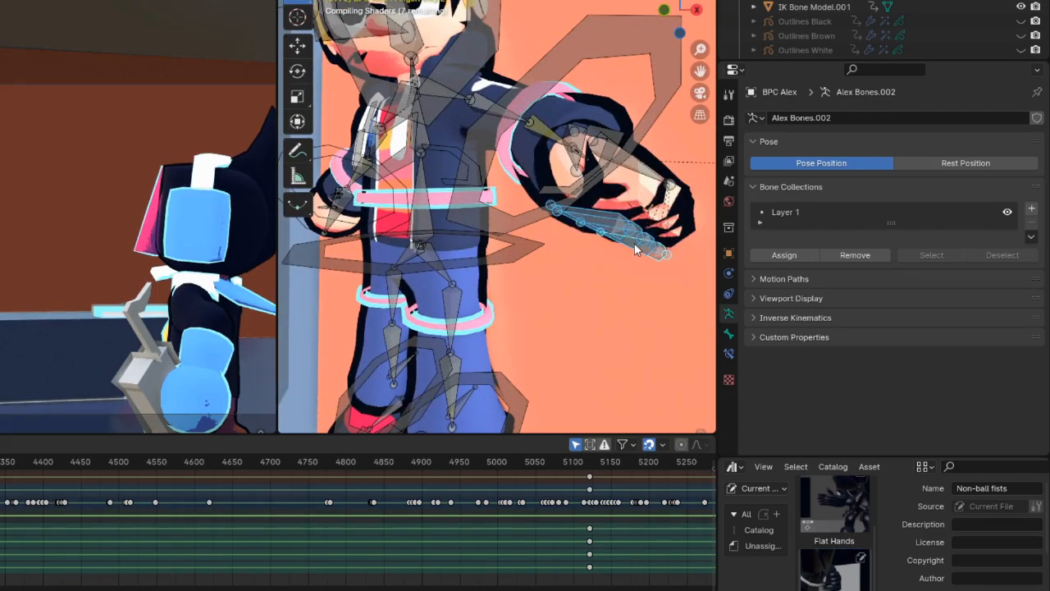
Select a single fingertip bone and try rotating it around the X axis.
{"action": "middle_click_drag", "start_coordinate": [639, 219], "coordinate": [631, 194]}
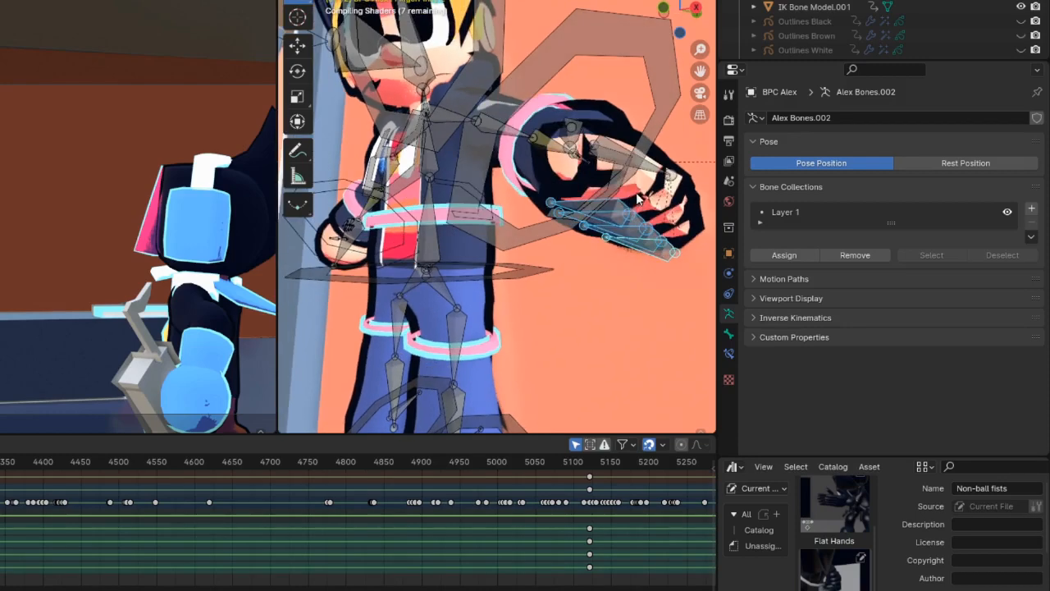
{"action": "left_click", "coordinate": [606, 210]}
{"action": "left_click", "coordinate": [614, 215]}
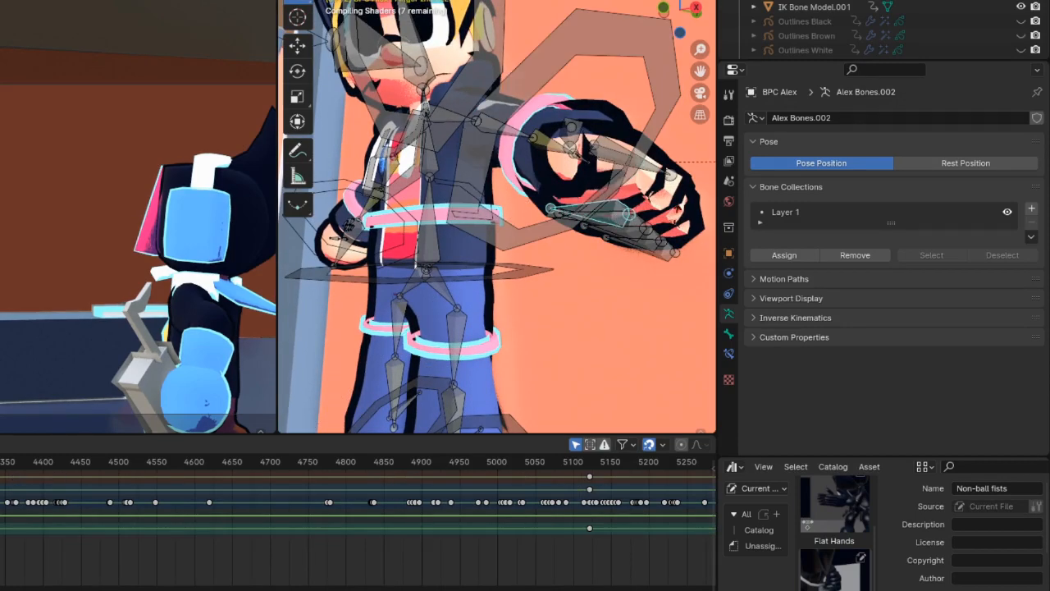
{"action": "key", "text": "r"}
{"action": "key", "text": "x"}
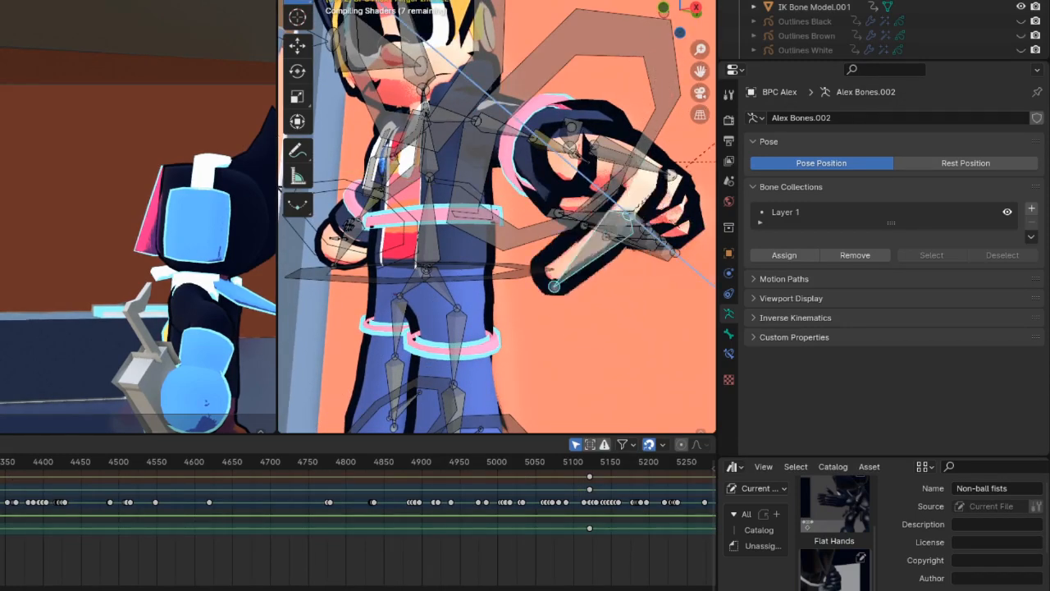
{"action": "left_click", "coordinate": [640, 315]}
Try bending the finger's base bone, and select the thumb bone of the same hand.
{"action": "key", "text": "g"}
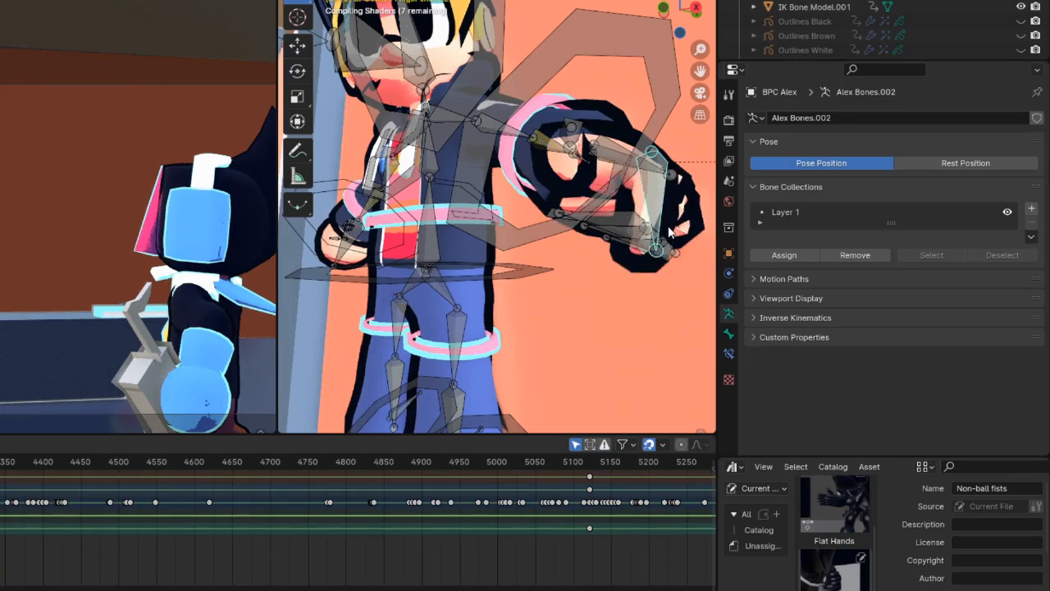
{"action": "middle_click_drag", "start_coordinate": [669, 229], "coordinate": [689, 261]}
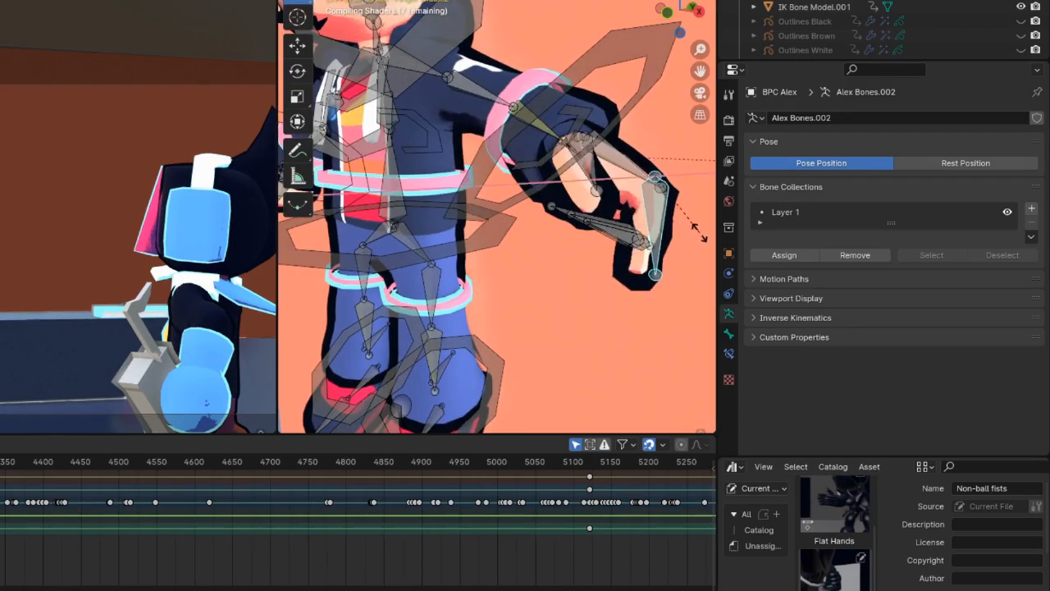
{"action": "middle_click_drag", "start_coordinate": [463, 166], "coordinate": [498, 151]}
{"action": "left_click", "coordinate": [503, 154]}
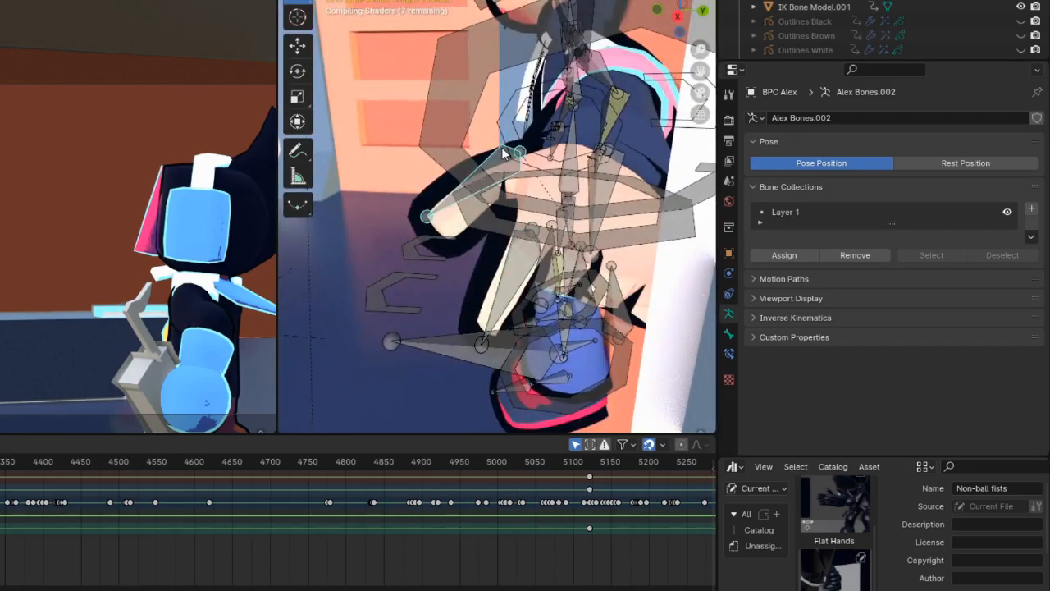
{"action": "middle_click_drag", "start_coordinate": [503, 205], "coordinate": [622, 201]}
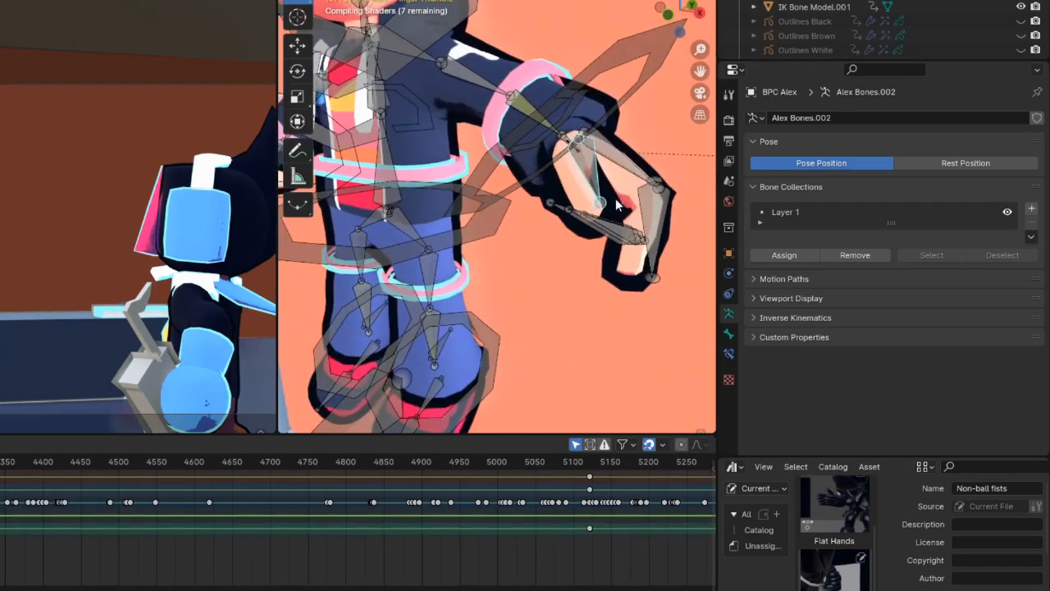
Undo the finger bone edits and the pose assets applied to the outstretched hand.
{"action": "key", "text": "ctrl+z"}
{"action": "key", "text": "ctrl+z"}
{"action": "key", "text": "ctrl+z"}
{"action": "key", "text": "ctrl+z"}
{"action": "key", "text": "ctrl+z"}
{"action": "key", "text": "ctrl+z"}
{"action": "key", "text": "ctrl+z"}
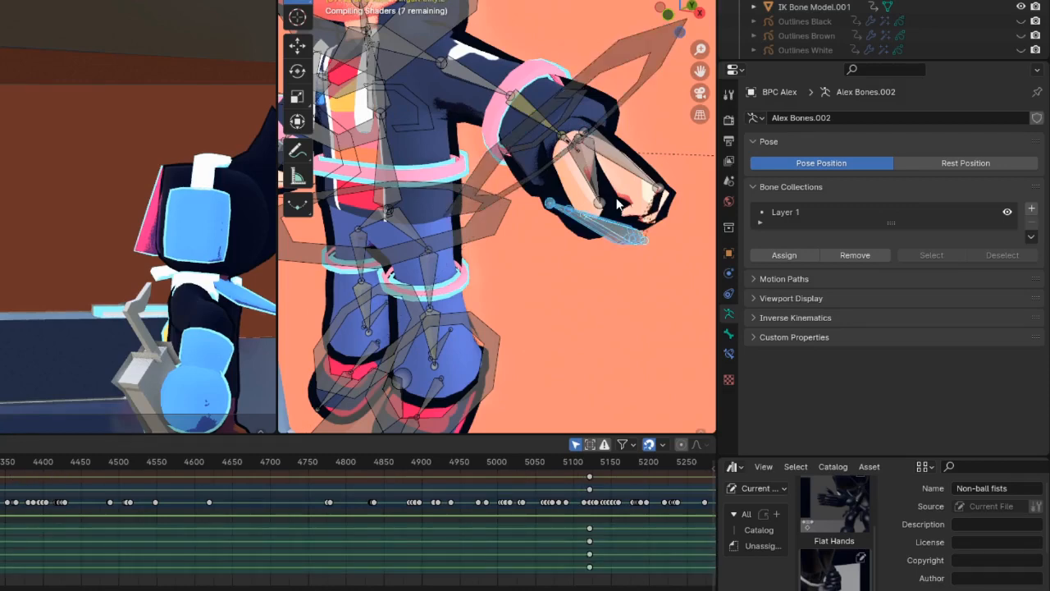
{"action": "key", "text": "ctrl+z"}
{"action": "key", "text": "ctrl+z"}
{"action": "key", "text": "ctrl+z"}
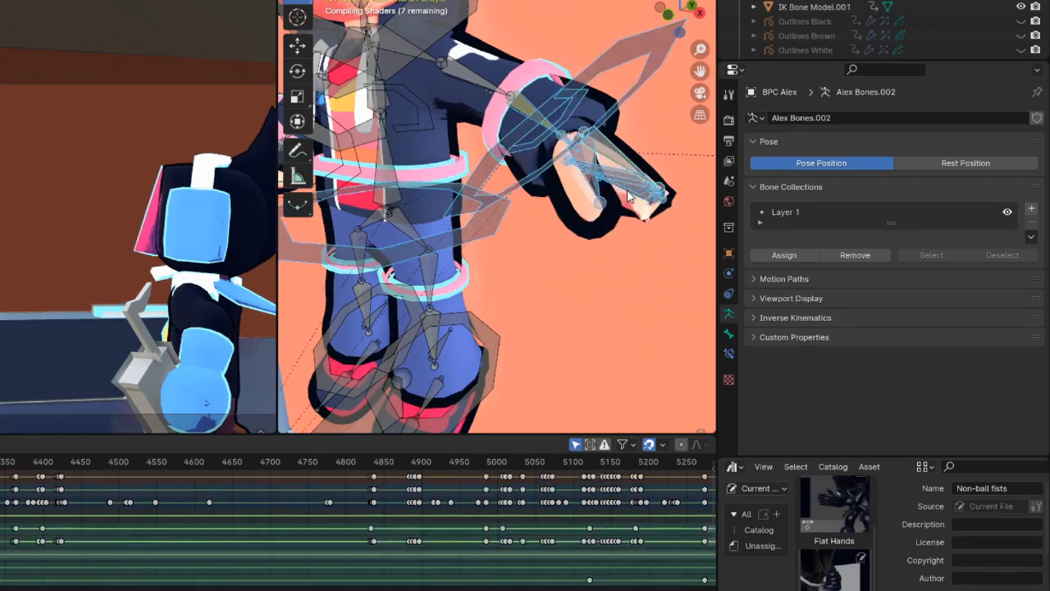
{"action": "key", "text": "ctrl+z"}
{"action": "key", "text": "ctrl+z"}
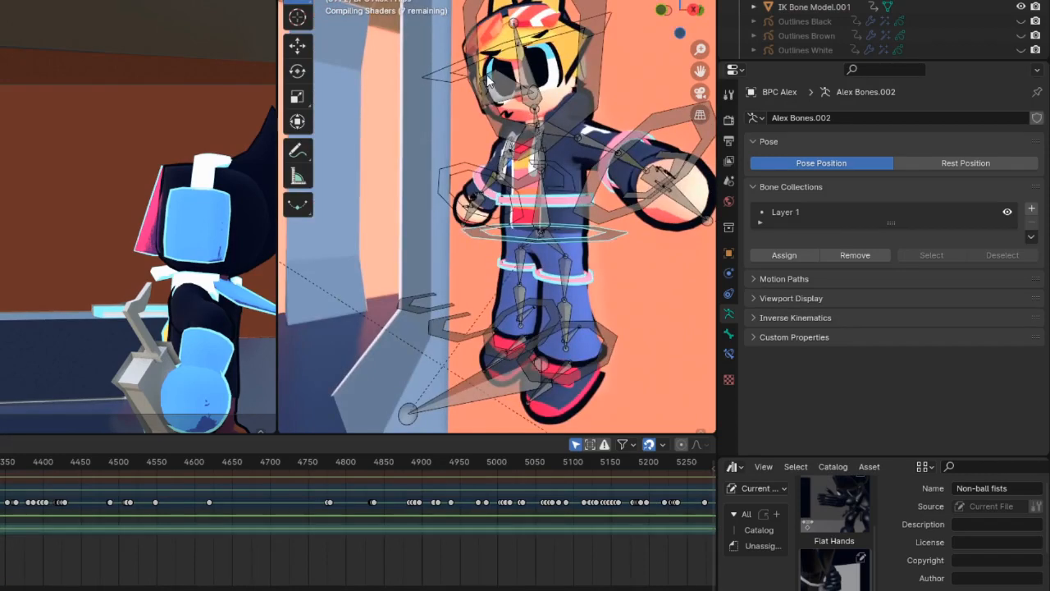
Try moving the face control bone away from the character's face, and undo the move.
{"action": "left_click", "coordinate": [488, 80]}
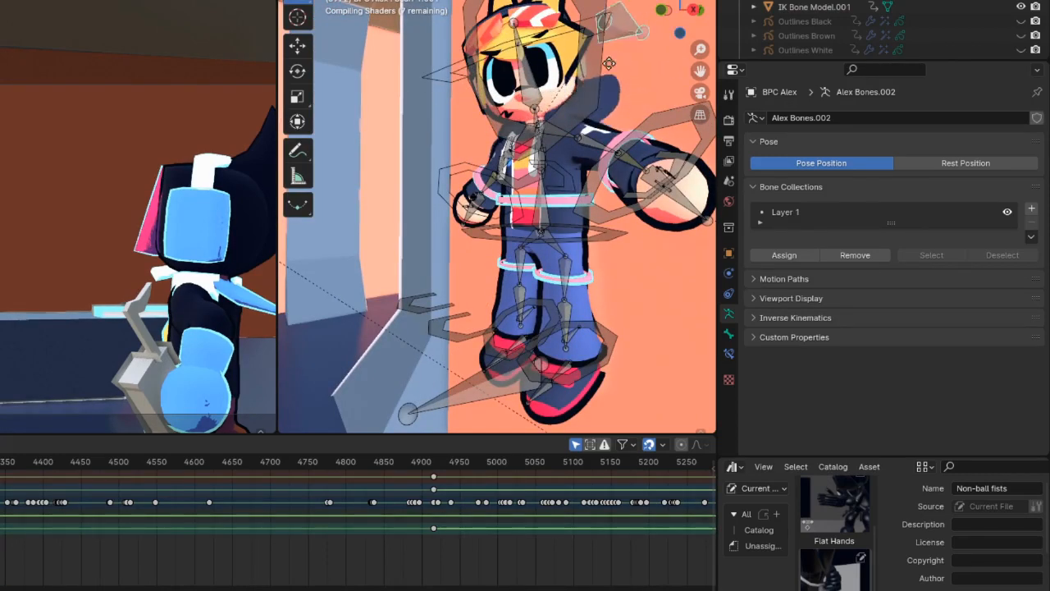
{"action": "left_click", "coordinate": [603, 105]}
{"action": "key", "text": "ctrl+z"}
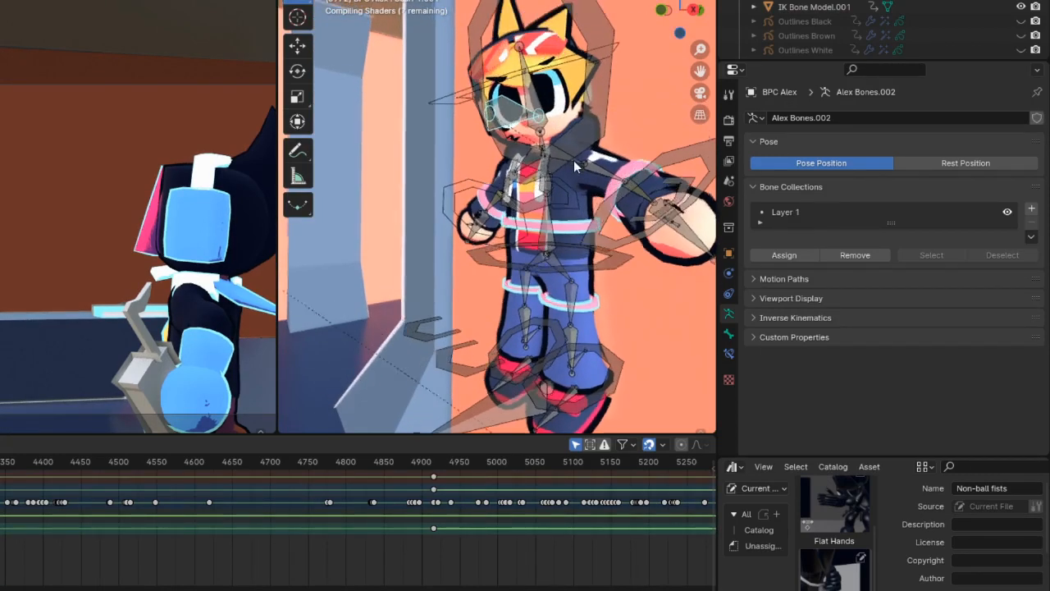
Try moving a drawstring control bone on Alex's jacket, and undo the move.
{"action": "scroll", "coordinate": [572, 203], "scroll_direction": "up", "scroll_amount": 3}
{"action": "left_click", "coordinate": [564, 215]}
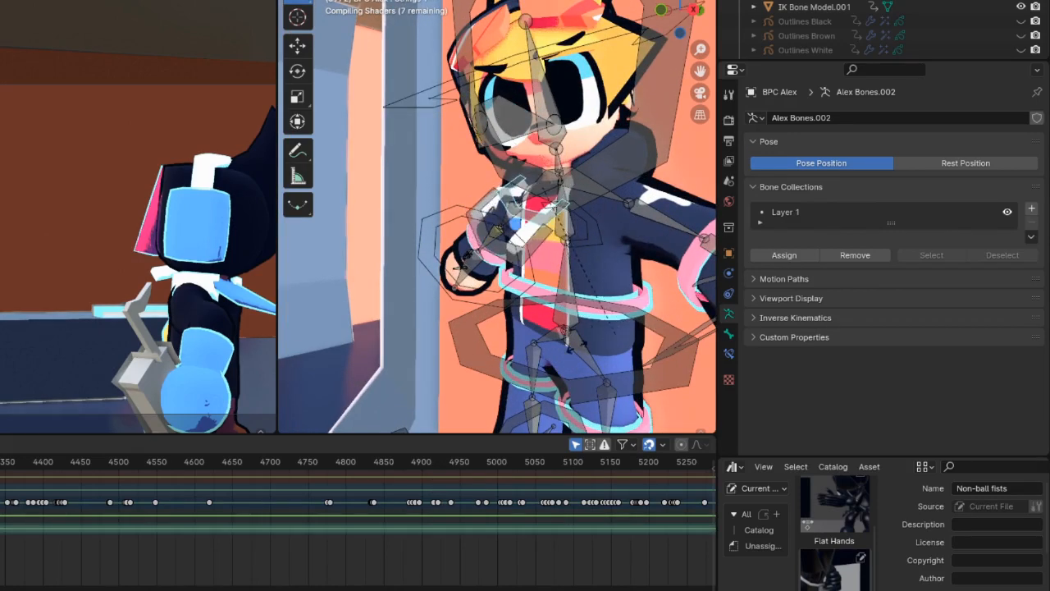
{"action": "left_click", "coordinate": [479, 325]}
{"action": "key", "text": "ctrl+z"}
{"action": "middle_click_drag", "start_coordinate": [584, 117], "coordinate": [509, 211]}
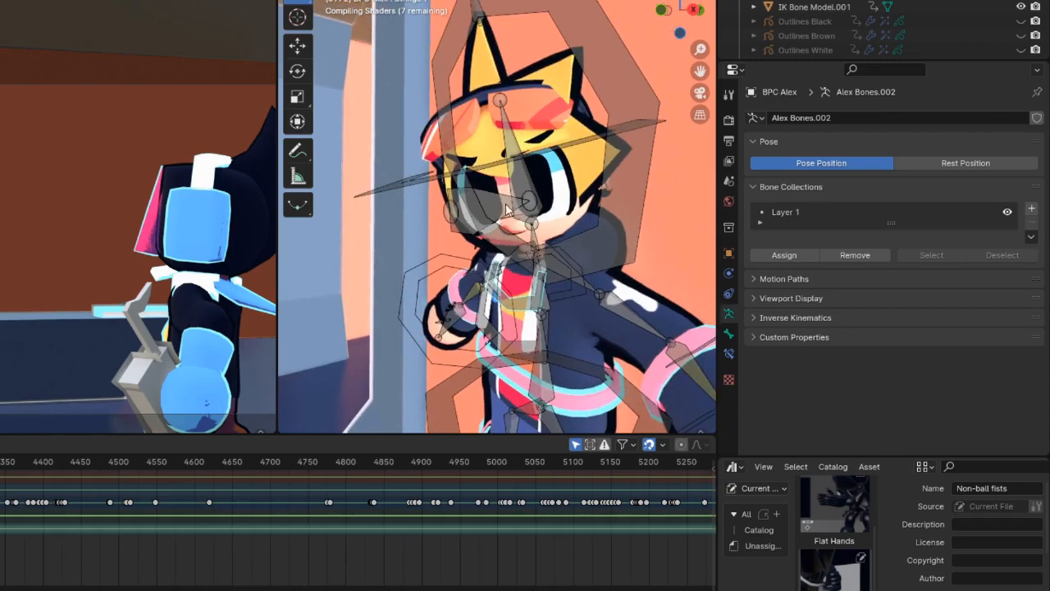
Try rotating the goggles bone down over Alex's eyes, inspect the face with overlays hidden, and undo the rotation.
{"action": "left_click", "coordinate": [510, 149]}
{"action": "key", "text": "r"}
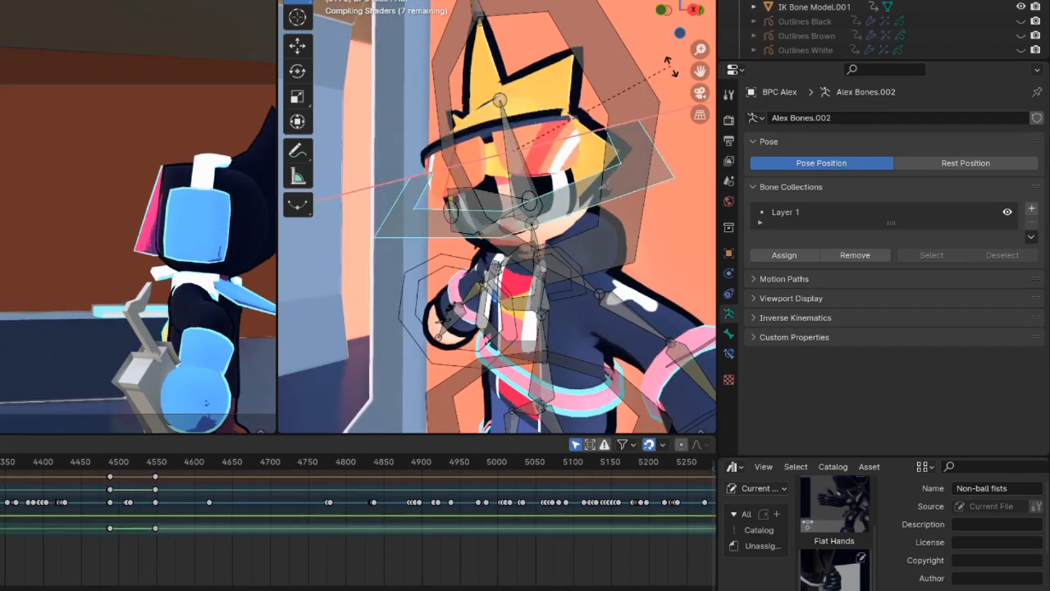
{"action": "left_click", "coordinate": [582, 42]}
{"action": "middle_click_drag", "start_coordinate": [583, 43], "coordinate": [539, 89]}
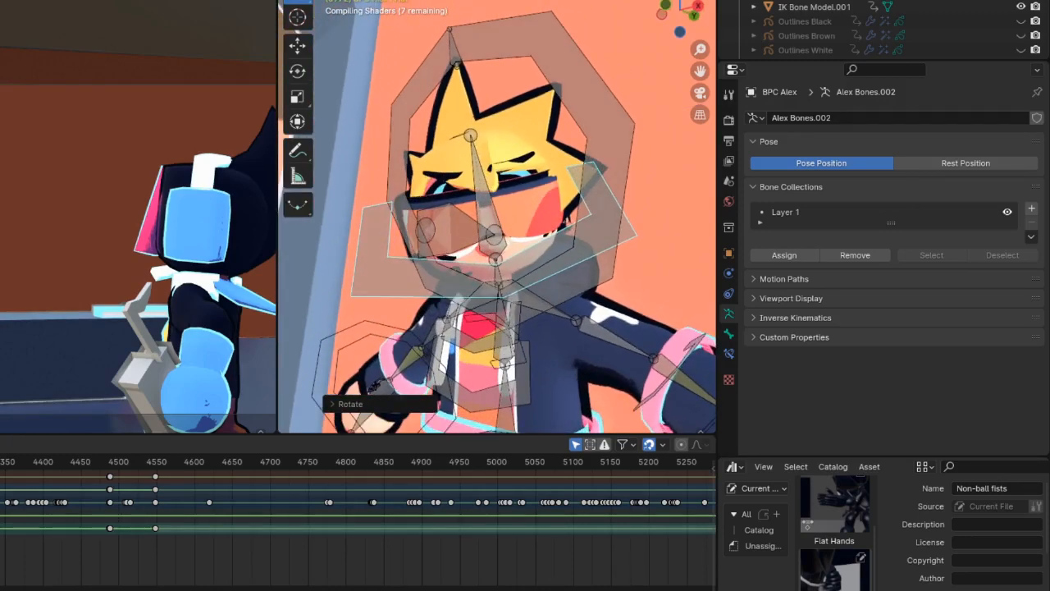
{"action": "key", "text": "shift+alt+z"}
{"action": "middle_click_drag", "start_coordinate": [553, 38], "coordinate": [513, 172]}
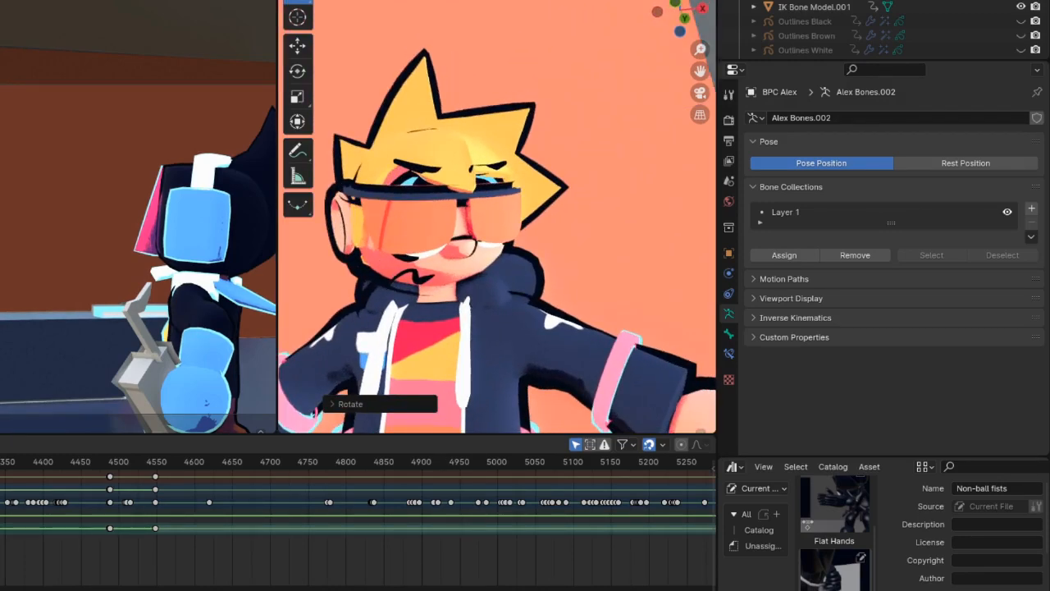
{"action": "key", "text": "shift+alt+z"}
{"action": "key", "text": "ctrl+z"}
Switch posing to the BPC Huedued rig and select a bone on its face.
{"action": "scroll", "coordinate": [556, 164], "scroll_direction": "down", "scroll_amount": 9}
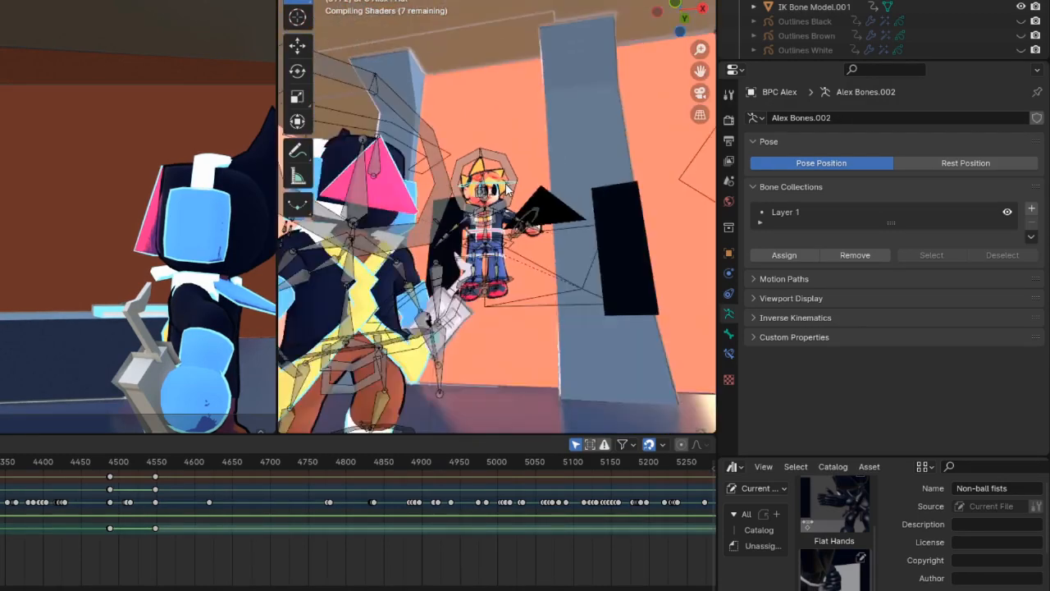
{"action": "middle_click_drag", "start_coordinate": [506, 189], "coordinate": [620, 248]}
{"action": "middle_click_drag", "start_coordinate": [693, 419], "coordinate": [533, 308], "text": "shift"}
{"action": "scroll", "coordinate": [534, 309], "scroll_direction": "up", "scroll_amount": 2}
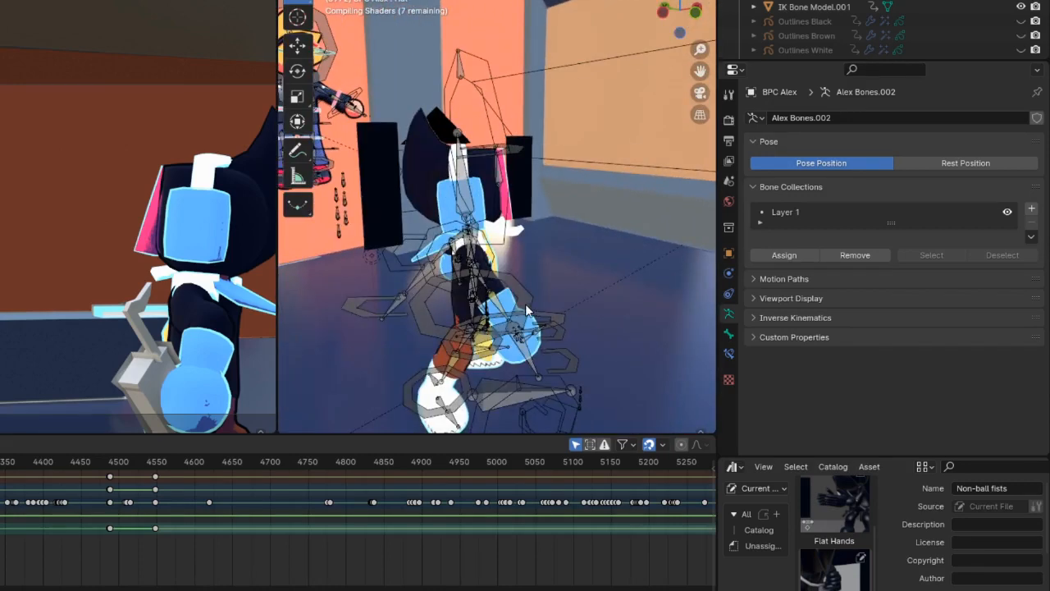
{"action": "left_click", "coordinate": [528, 311]}
{"action": "left_click", "coordinate": [501, 170]}
{"action": "middle_click_drag", "start_coordinate": [525, 177], "coordinate": [490, 231]}
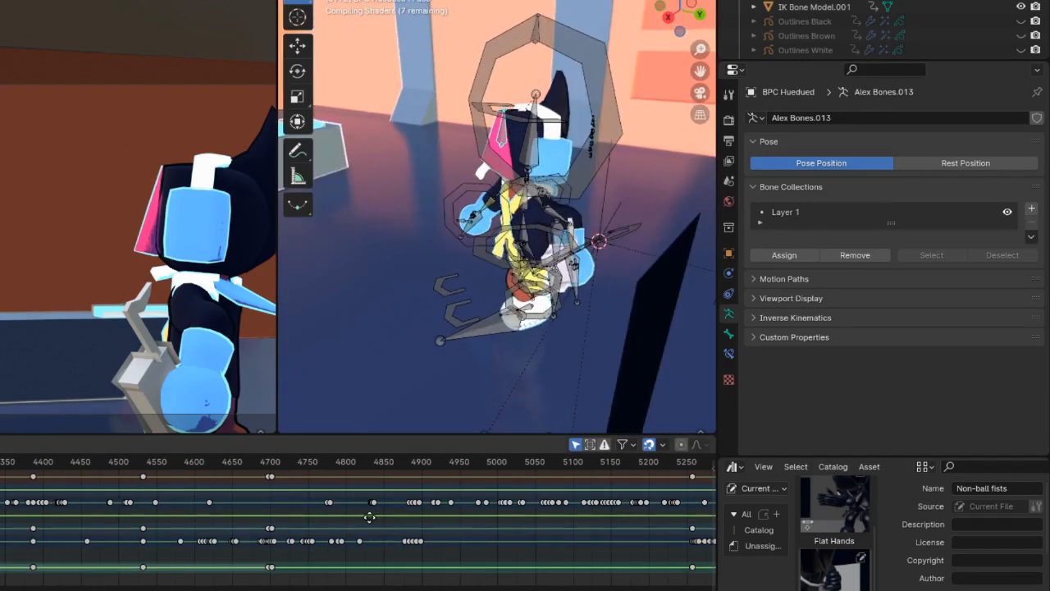
Go back through the timeline to frame 3804, where Huedued holds both hands to the head.
{"action": "middle_click_drag", "start_coordinate": [369, 517], "coordinate": [215, 516]}
{"action": "scroll", "coordinate": [304, 518], "scroll_direction": "down", "scroll_amount": 4}
{"action": "scroll", "coordinate": [534, 542], "scroll_direction": "down", "scroll_amount": 8}
{"action": "middle_click_drag", "start_coordinate": [143, 525], "coordinate": [419, 525]}
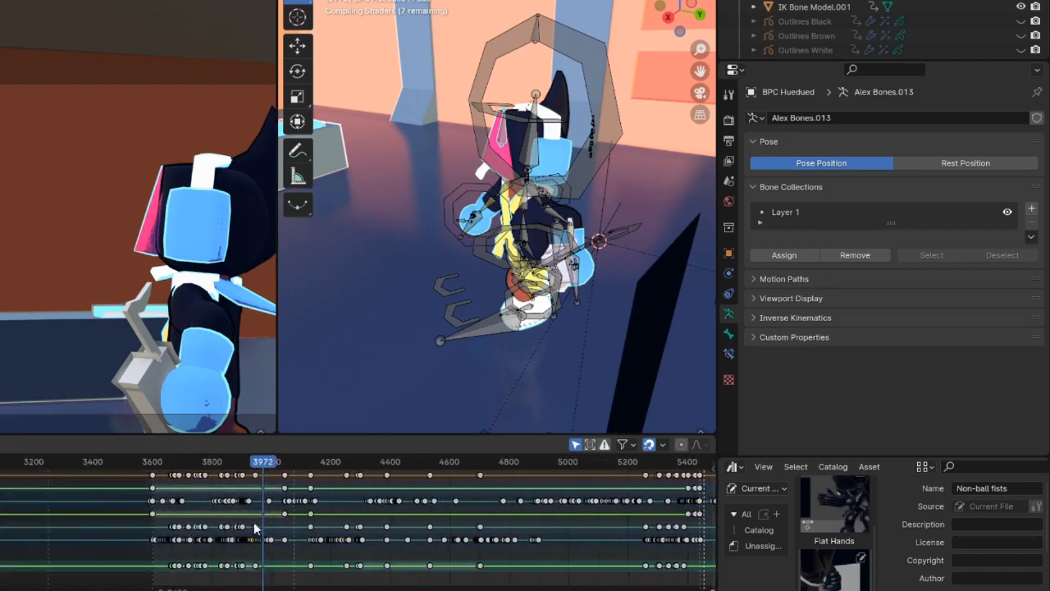
{"action": "scroll", "coordinate": [273, 517], "scroll_direction": "up", "scroll_amount": 8}
{"action": "scroll", "coordinate": [518, 247], "scroll_direction": "down", "scroll_amount": 3}
{"action": "middle_click_drag", "start_coordinate": [519, 246], "coordinate": [638, 216]}
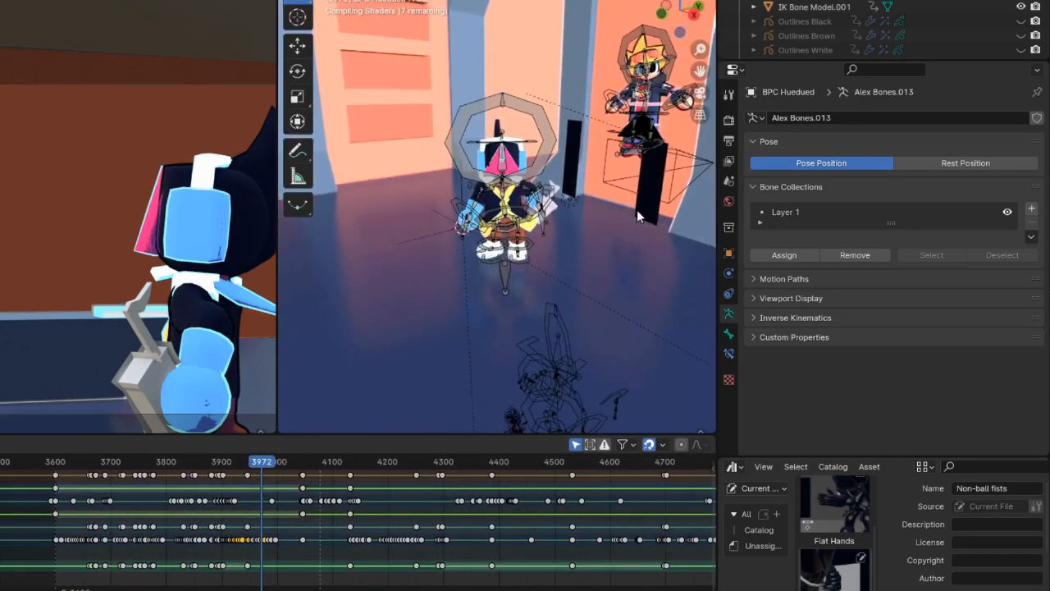
{"action": "scroll", "coordinate": [410, 270], "scroll_direction": "up", "scroll_amount": 3}
{"action": "scroll", "coordinate": [492, 287], "scroll_direction": "up", "scroll_amount": 2}
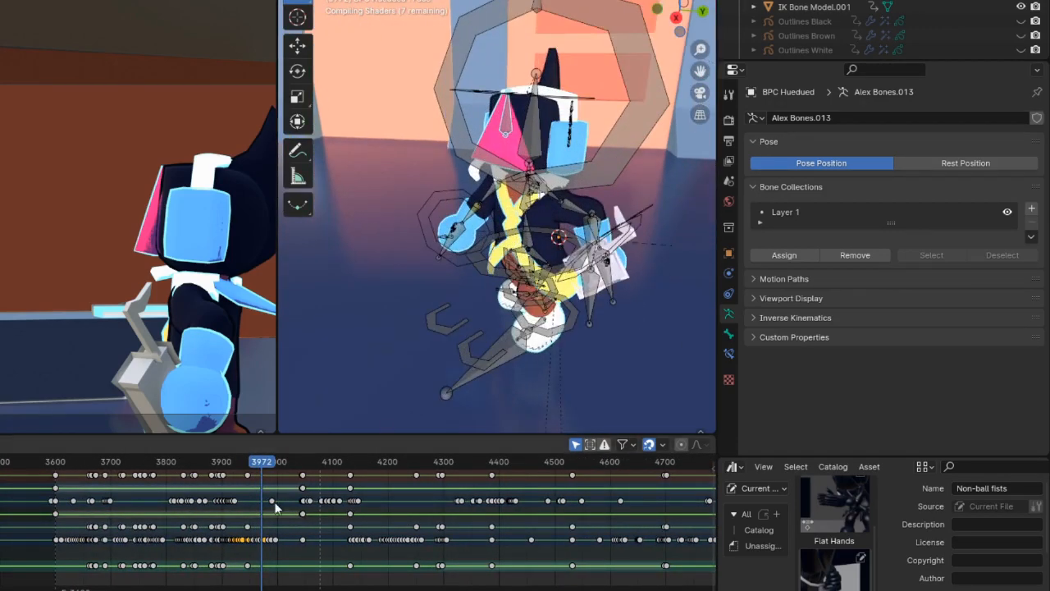
{"action": "left_click_drag", "start_coordinate": [229, 474], "coordinate": [172, 467]}
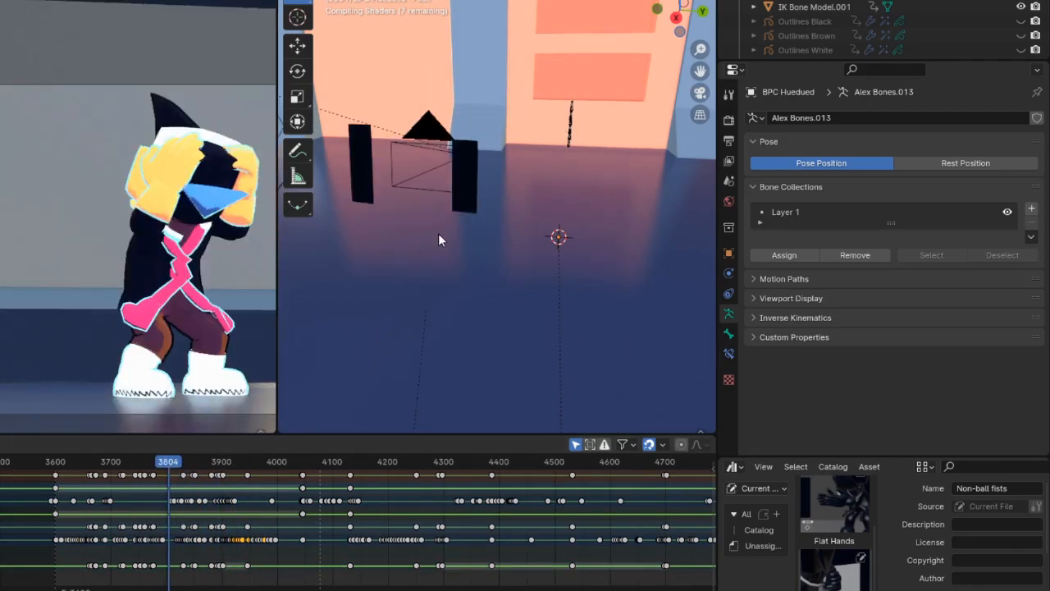
Frame Huedued's beak control bone and try moving it around the face, including along the X axis.
{"action": "key", "text": "KP_Decimal"}
{"action": "scroll", "coordinate": [436, 222], "scroll_direction": "down", "scroll_amount": 12}
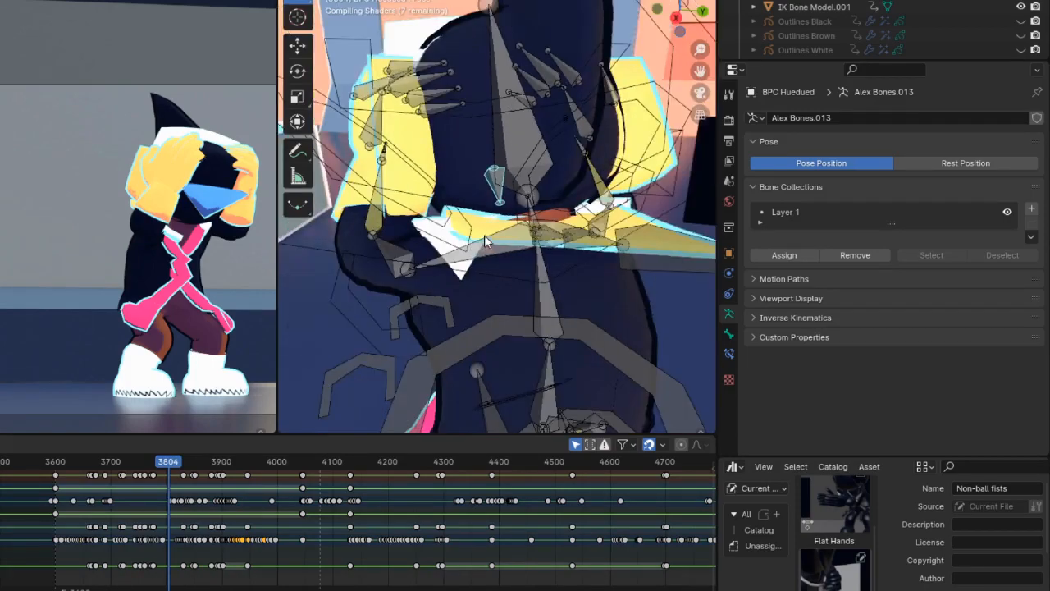
{"action": "middle_click_drag", "start_coordinate": [484, 241], "coordinate": [510, 211]}
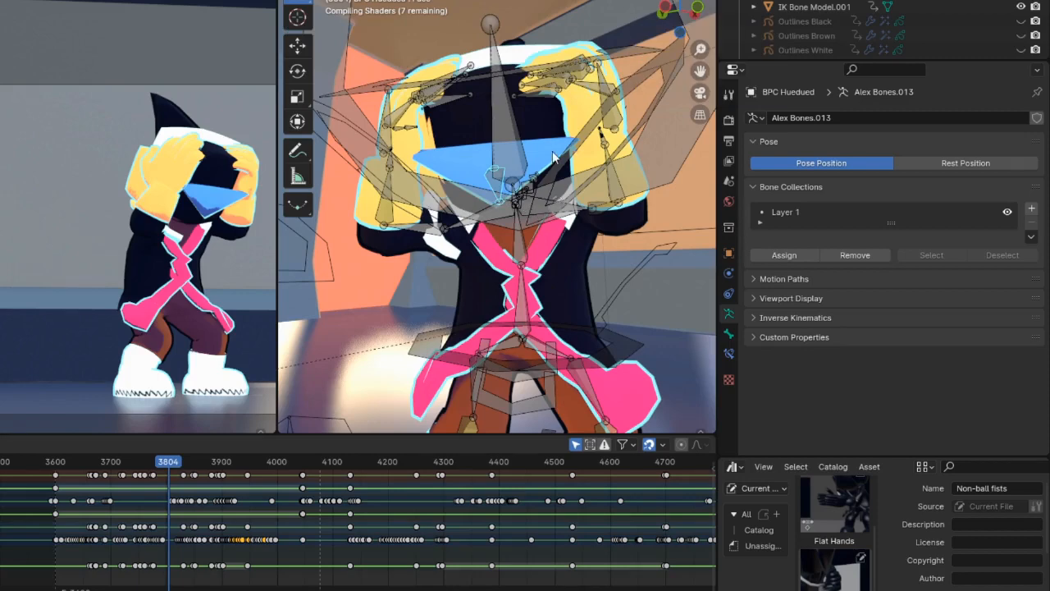
{"action": "key", "text": "g"}
{"action": "left_click", "coordinate": [572, 200]}
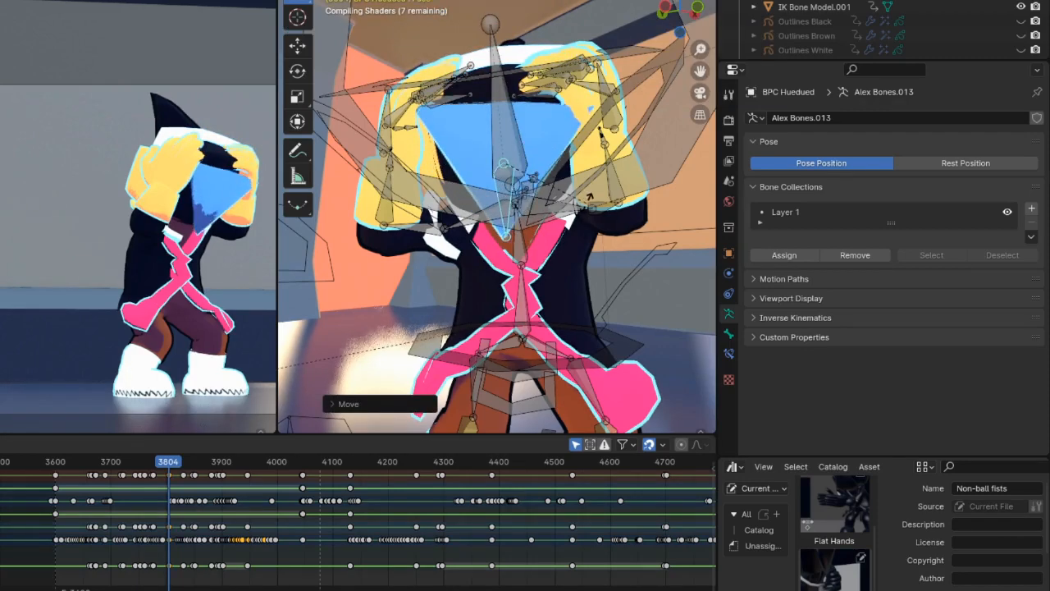
{"action": "key", "text": "g"}
{"action": "key", "text": "x"}
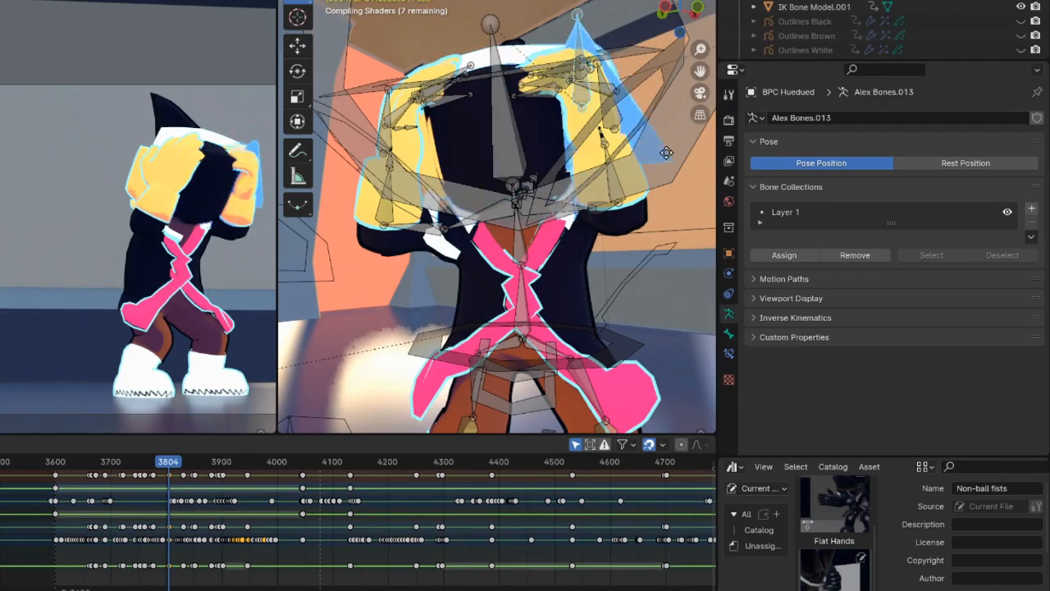
{"action": "left_click", "coordinate": [591, 199]}
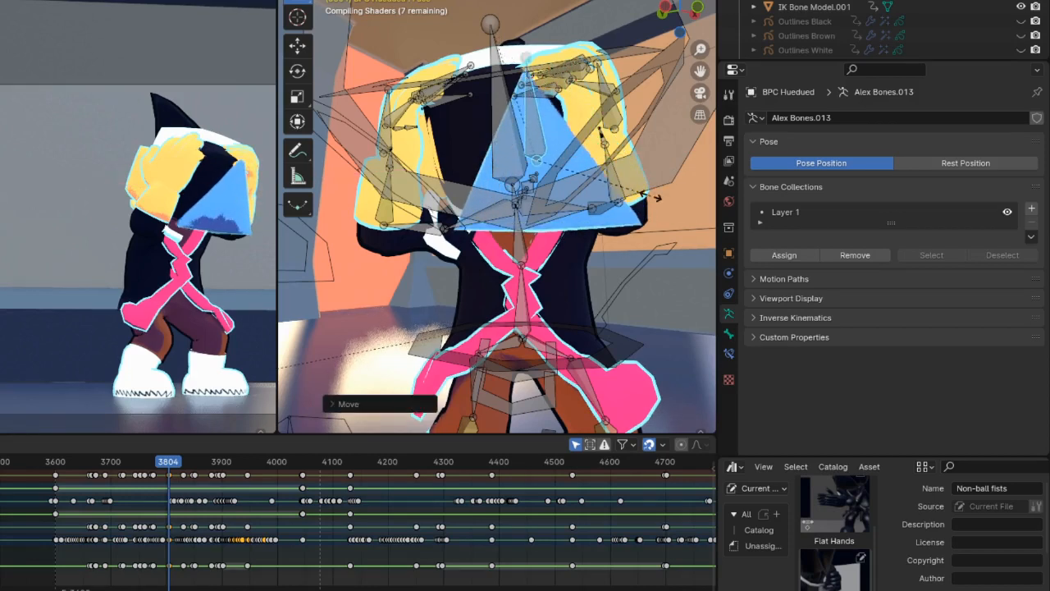
Try scaling the beak control bone and adjusting it along the Y axis.
{"action": "key", "text": "s"}
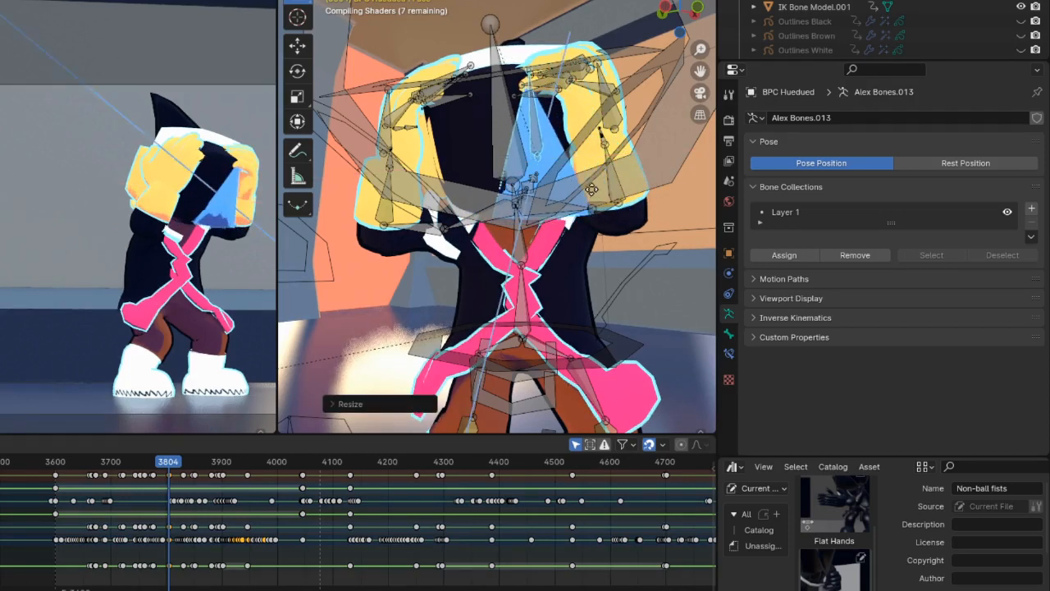
{"action": "key", "text": "y"}
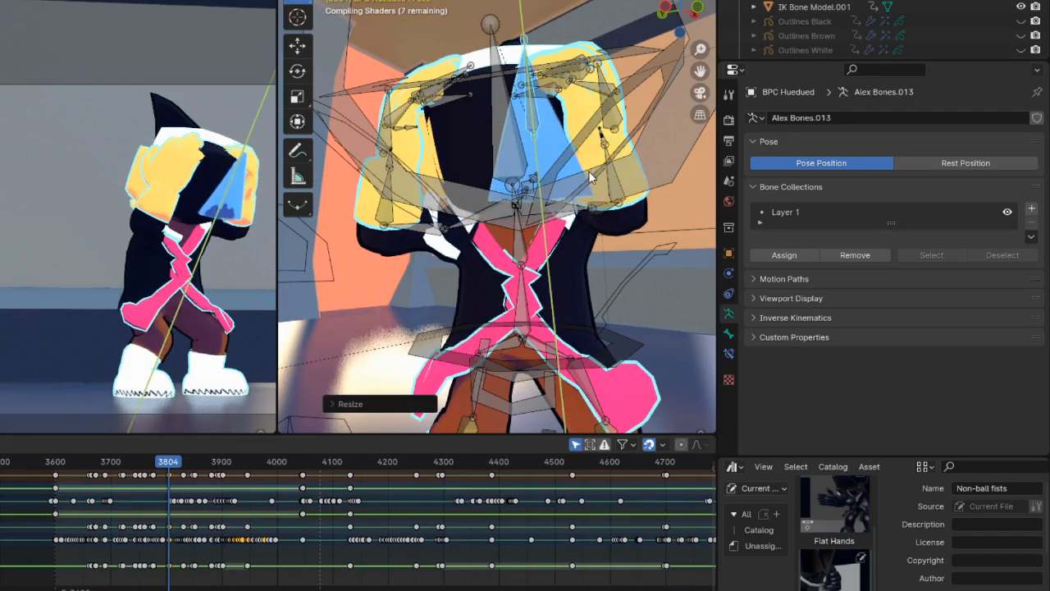
{"action": "right_click", "coordinate": [588, 174]}
Undo all the moves and scaling applied to the beak control bone.
{"action": "key", "text": "ctrl+z"}
{"action": "key", "text": "ctrl+z"}
{"action": "key", "text": "ctrl+z"}
{"action": "key", "text": "ctrl+z"}
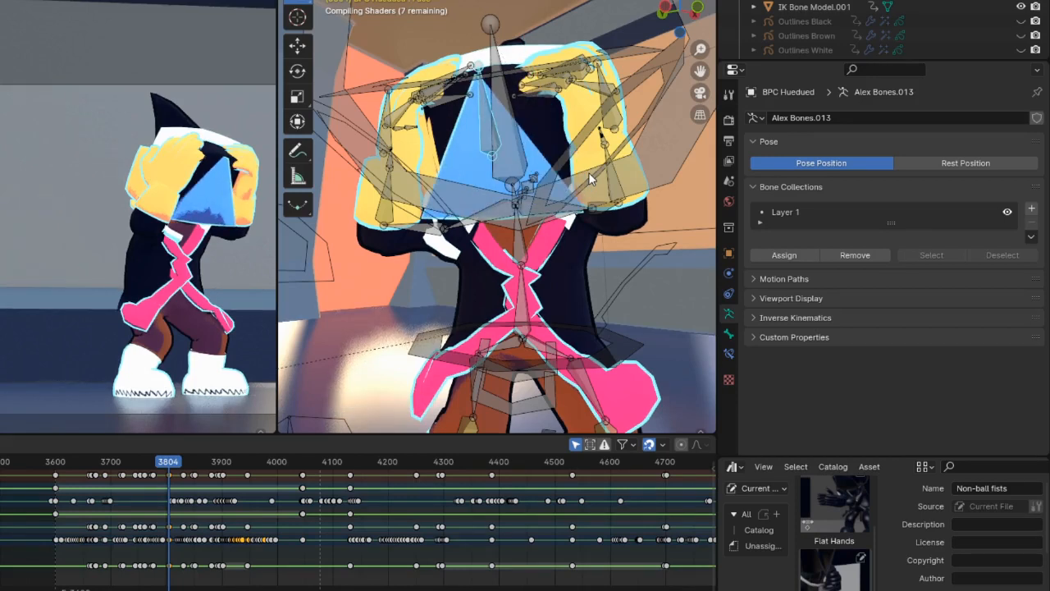
{"action": "key", "text": "ctrl+z"}
{"action": "key", "text": "ctrl+z"}
{"action": "key", "text": "ctrl+z"}
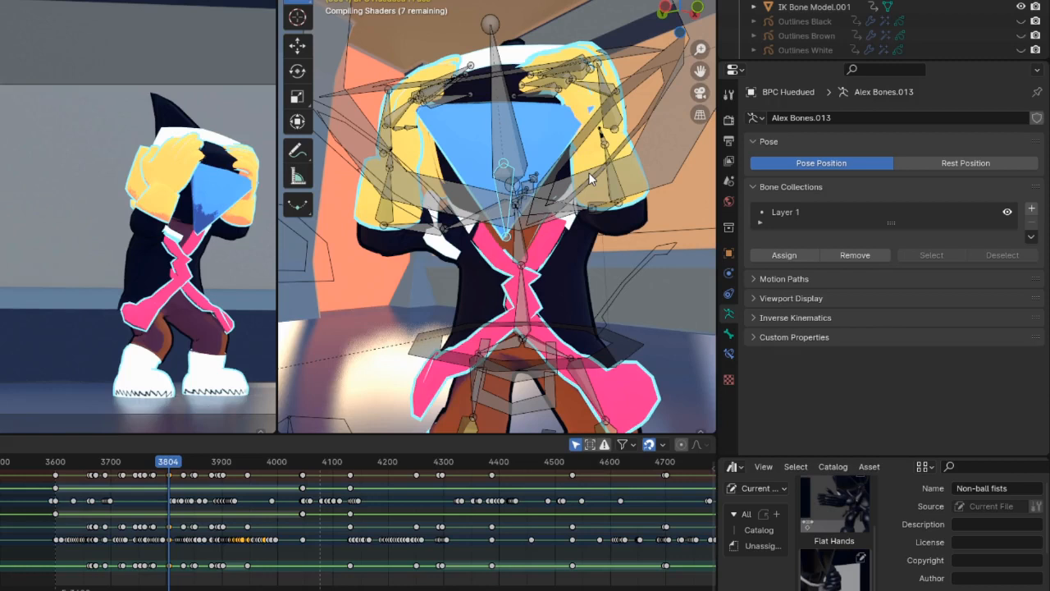
{"action": "key", "text": "ctrl+z"}
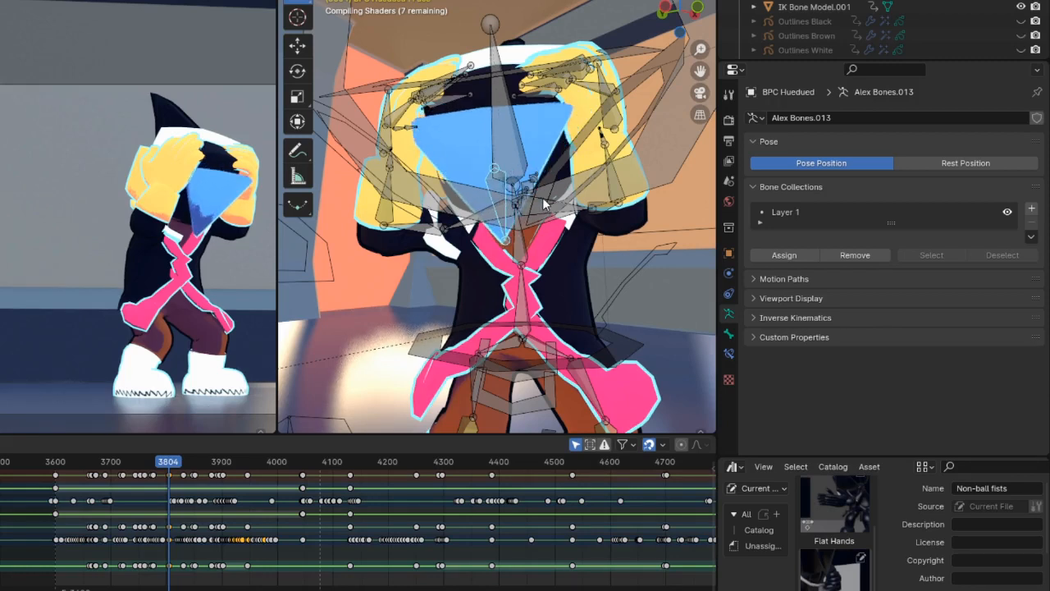
{"action": "key", "text": "ctrl+z"}
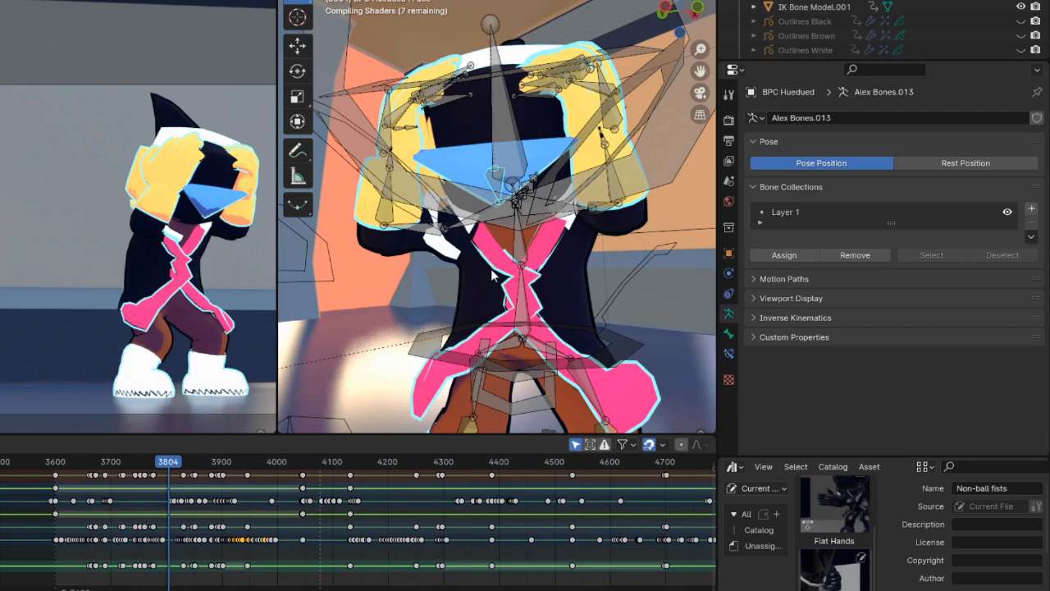
Leave posing, select the Huedued Glow mesh, and show the UVWarp modifier with its warp vertex group.
{"action": "middle_click_drag", "start_coordinate": [492, 273], "coordinate": [509, 270]}
{"action": "key", "text": "ctrl+Tab"}
{"action": "left_click", "coordinate": [463, 173]}
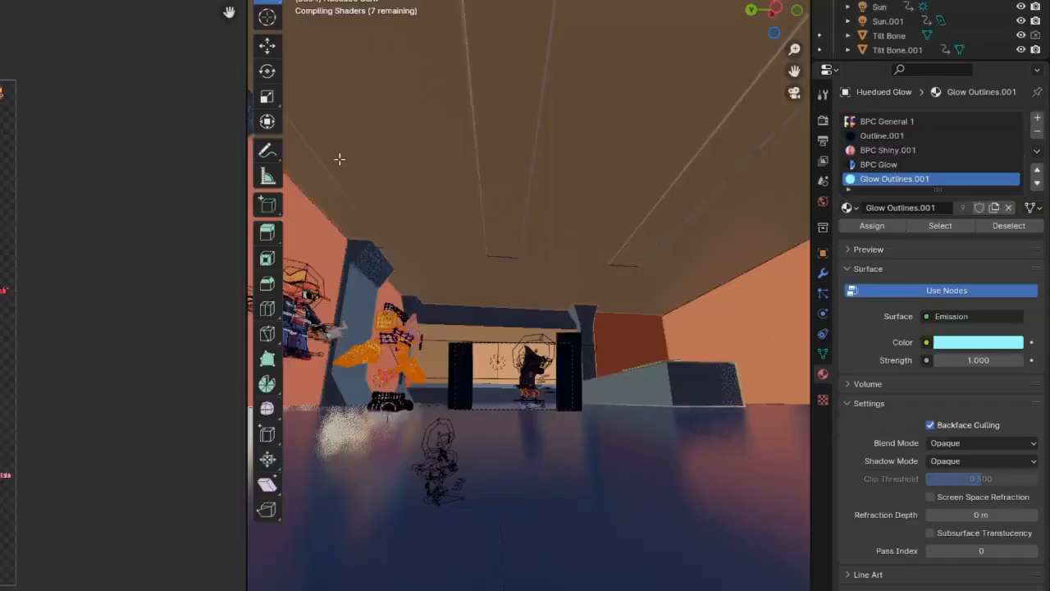
{"action": "left_click", "coordinate": [823, 273]}
{"action": "scroll", "coordinate": [866, 338], "scroll_direction": "down", "scroll_amount": 10}
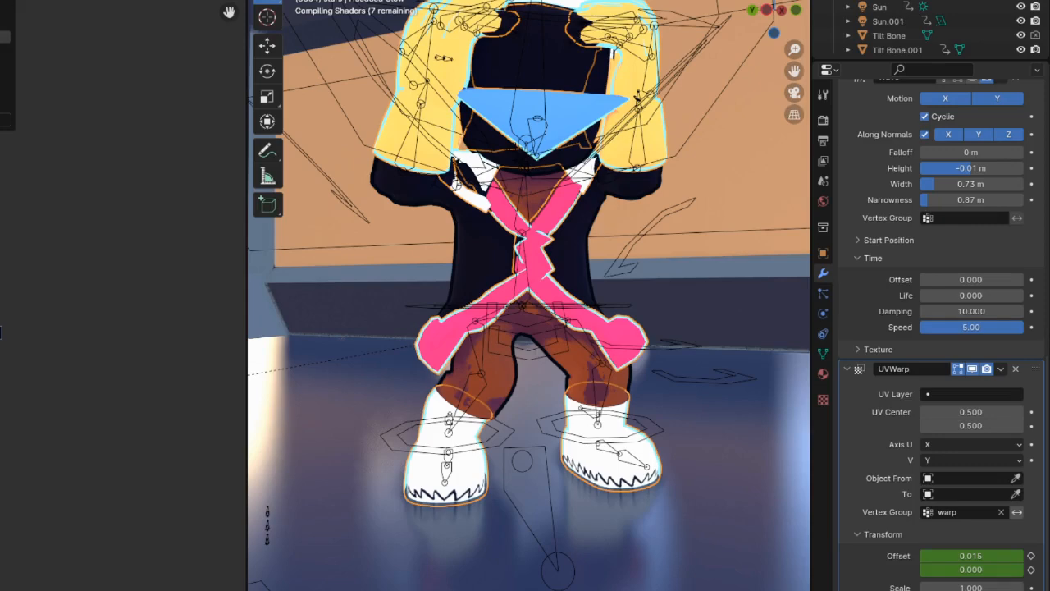
Shift the glow mesh's selected UVs onto the first column of the small pink, yellow and blue colour grid.
{"action": "left_click", "coordinate": [4, 51]}
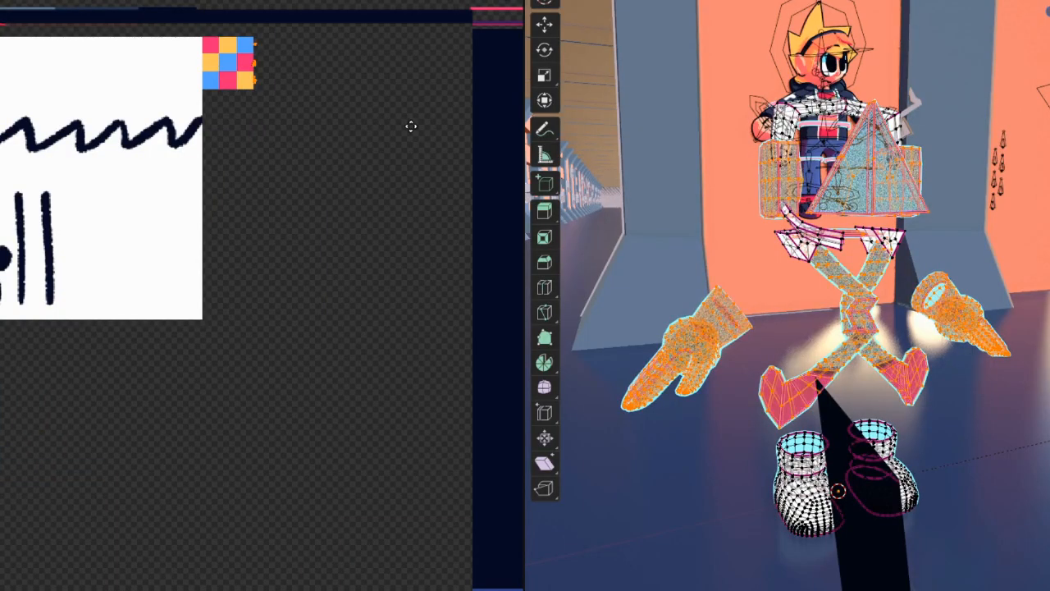
{"action": "left_click", "coordinate": [369, 127]}
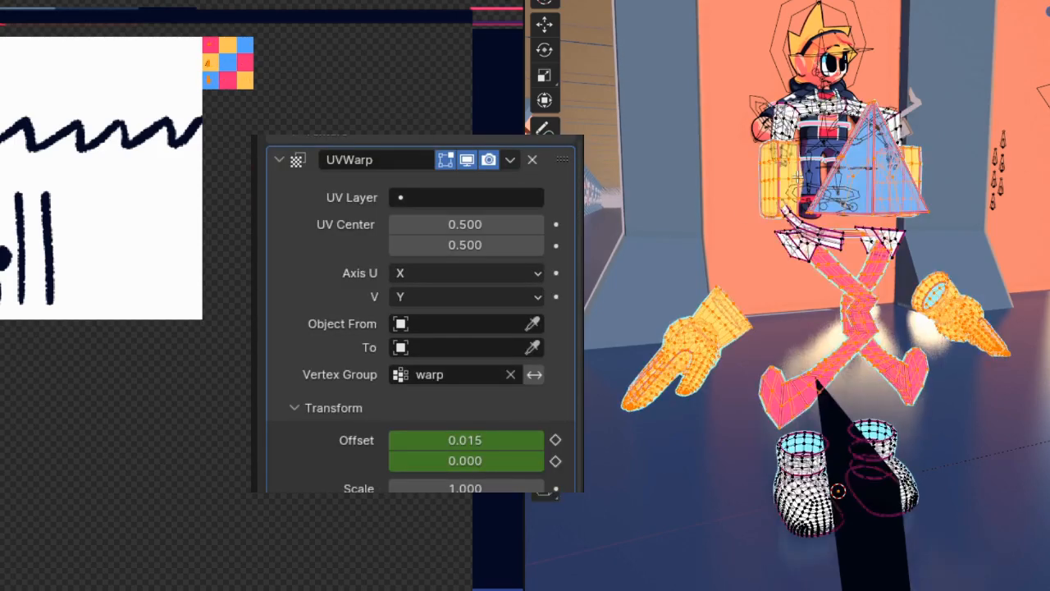
{"action": "middle_click_drag", "start_coordinate": [852, 174], "coordinate": [807, 172]}
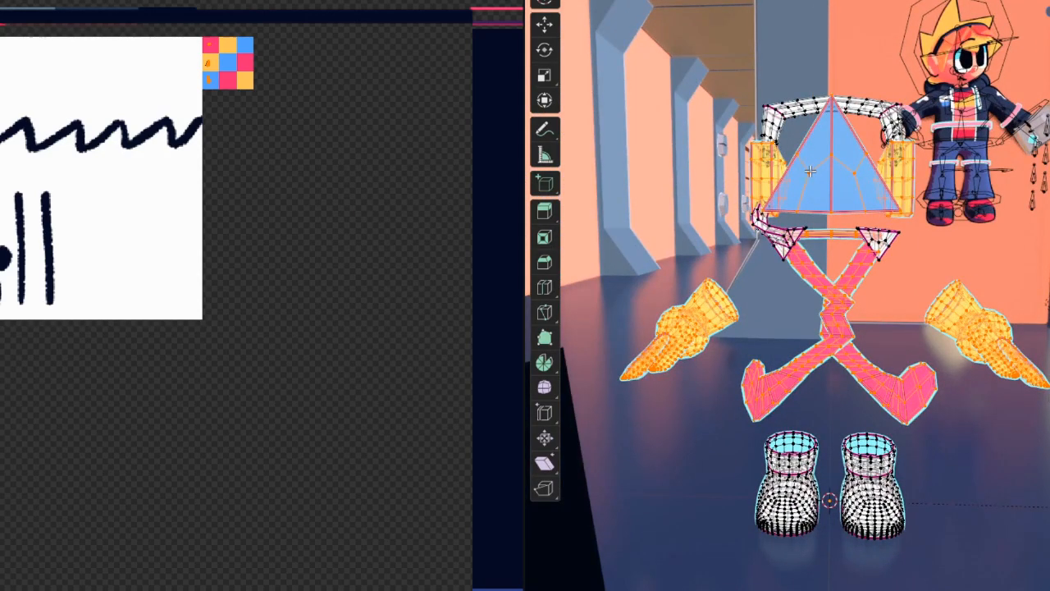
Return the Huedued Glow mesh from mesh editing to Object Mode.
{"action": "key", "text": "Tab"}
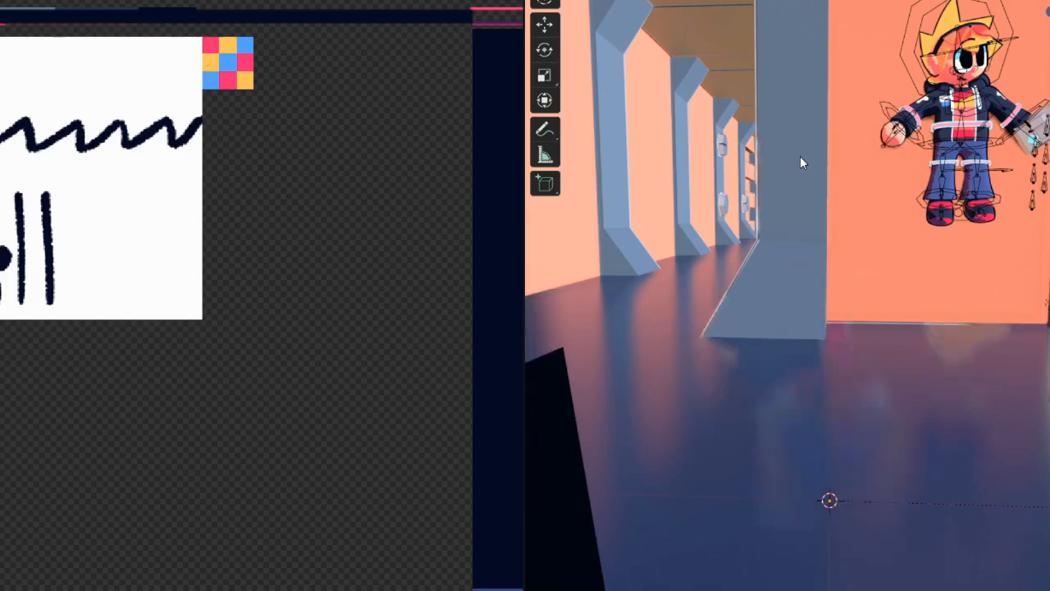
{"action": "key", "text": "Tab"}
{"action": "key", "text": "ctrl+Tab"}
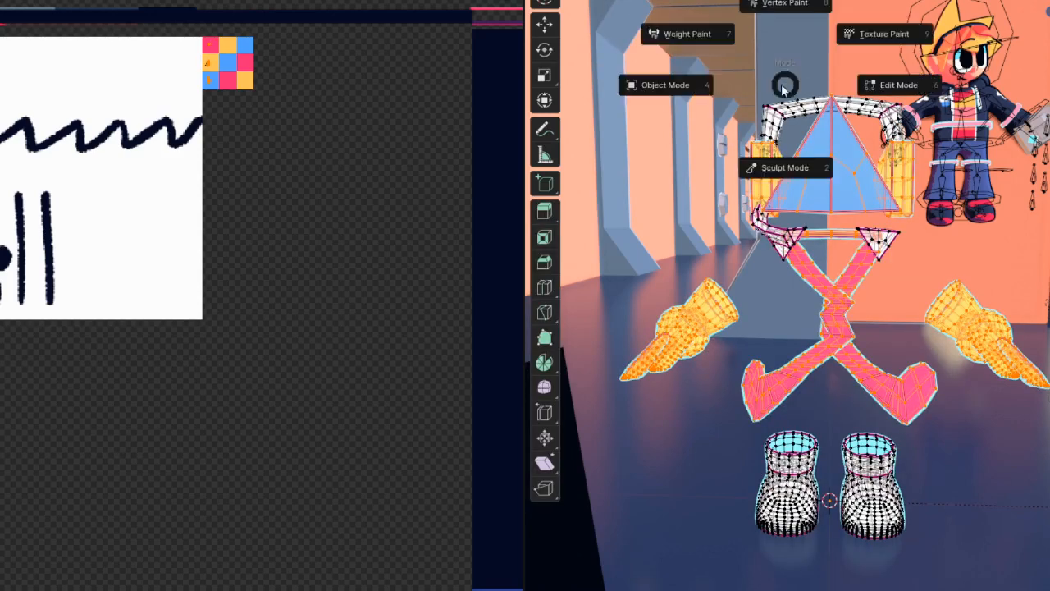
{"action": "left_click", "coordinate": [668, 85]}
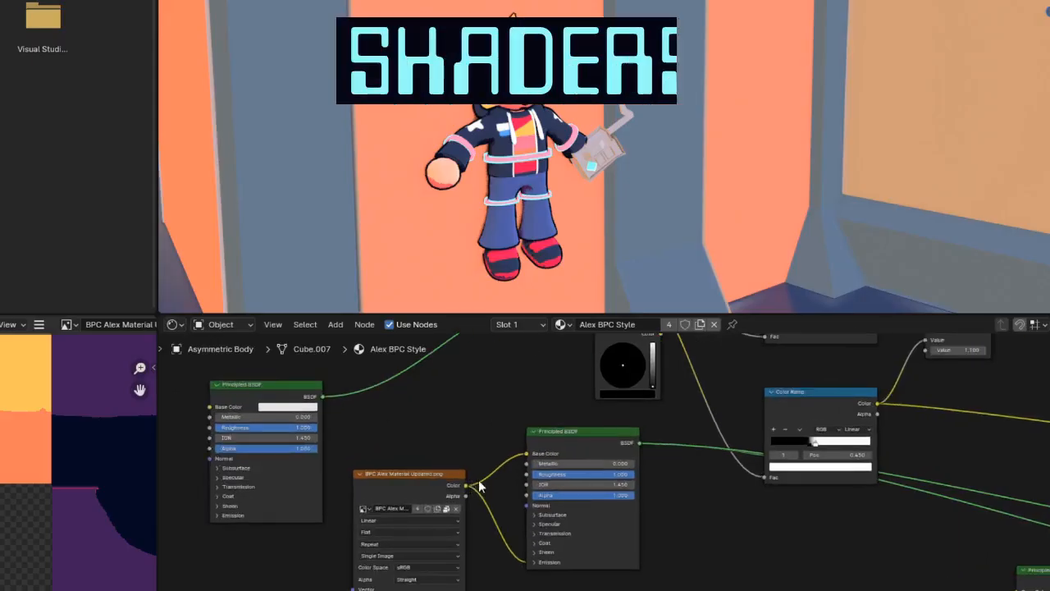
Examine the Alex BPC Style material's node tree, including its noise texture, Shader to RGB and color ramp nodes.
{"action": "middle_click_drag", "start_coordinate": [800, 390], "coordinate": [577, 560]}
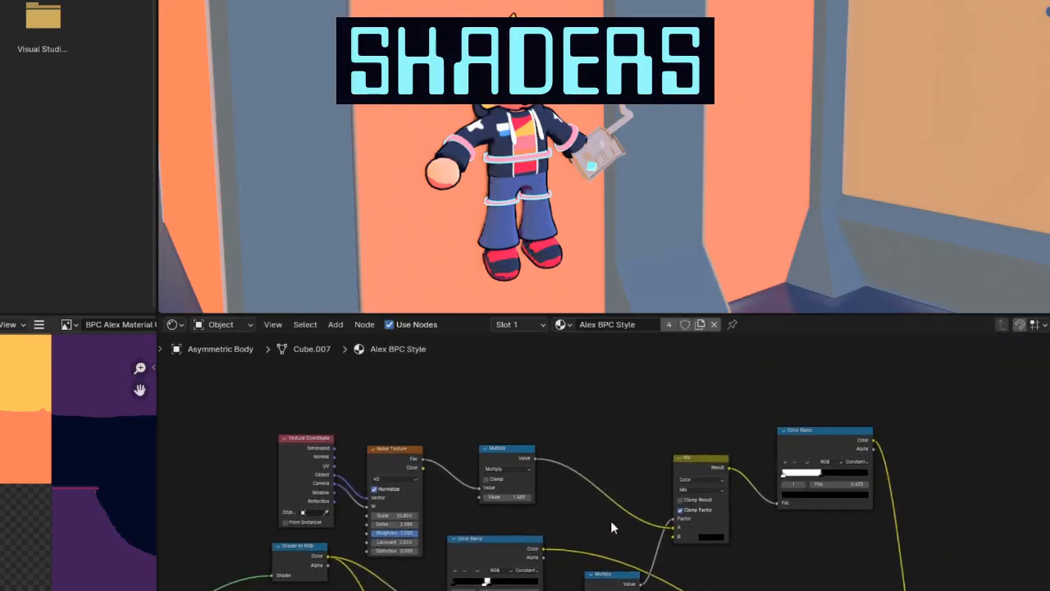
{"action": "middle_click_drag", "start_coordinate": [615, 525], "coordinate": [567, 446]}
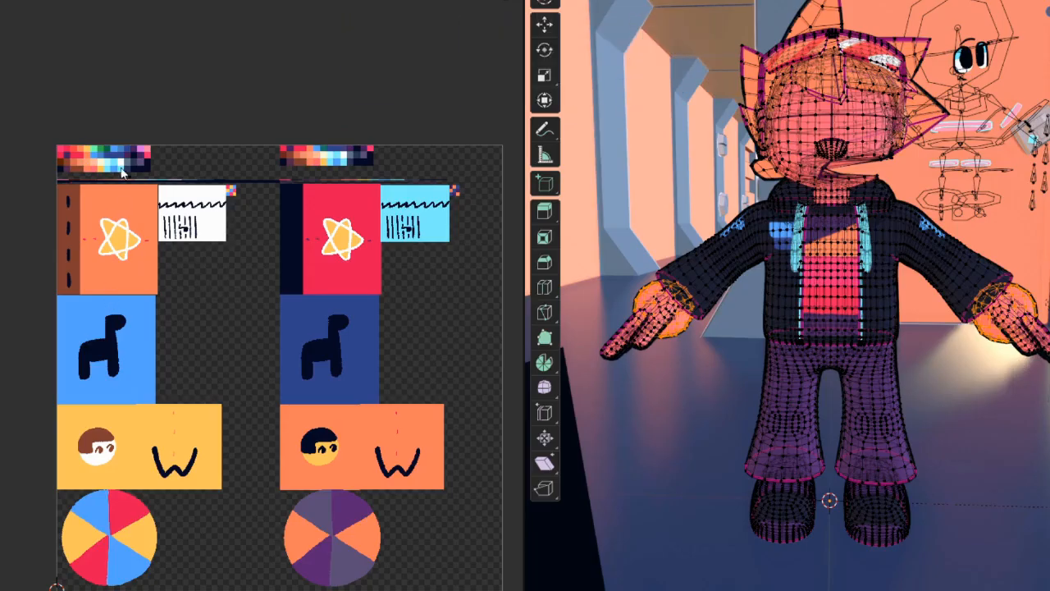
{"action": "scroll", "coordinate": [322, 233], "scroll_direction": "up", "scroll_amount": 2}
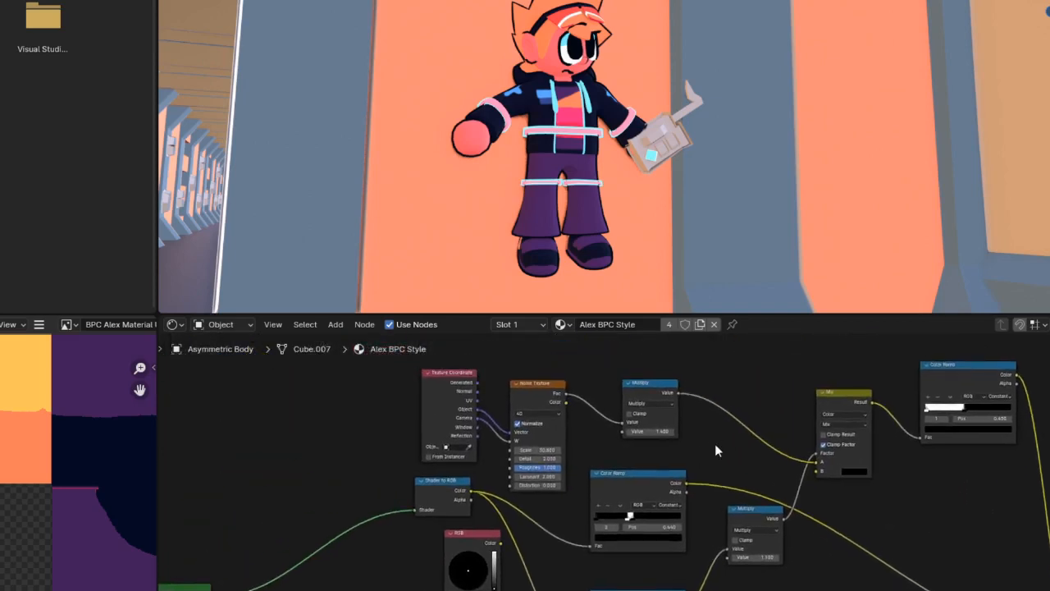
{"action": "middle_click_drag", "start_coordinate": [411, 449], "coordinate": [596, 392]}
{"action": "middle_click_drag", "start_coordinate": [744, 397], "coordinate": [561, 362]}
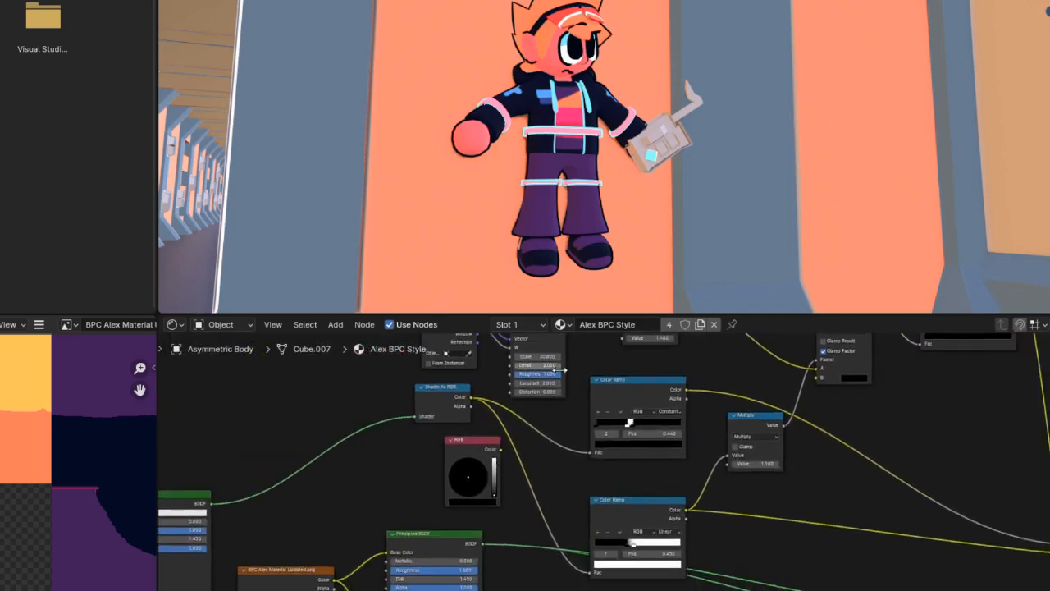
Preview the Principled BSDF fed by the BPC Alex texture on its own on the character.
{"action": "middle_click_drag", "start_coordinate": [676, 462], "coordinate": [596, 409]}
{"action": "left_click", "coordinate": [391, 493], "text": "ctrl+shift"}
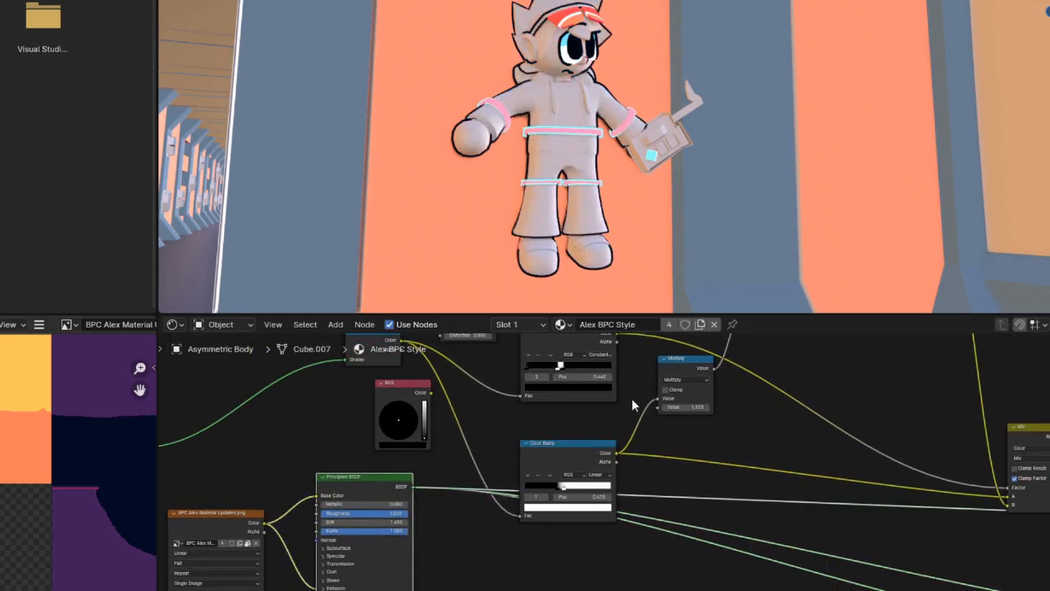
{"action": "middle_click_drag", "start_coordinate": [547, 221], "coordinate": [500, 219]}
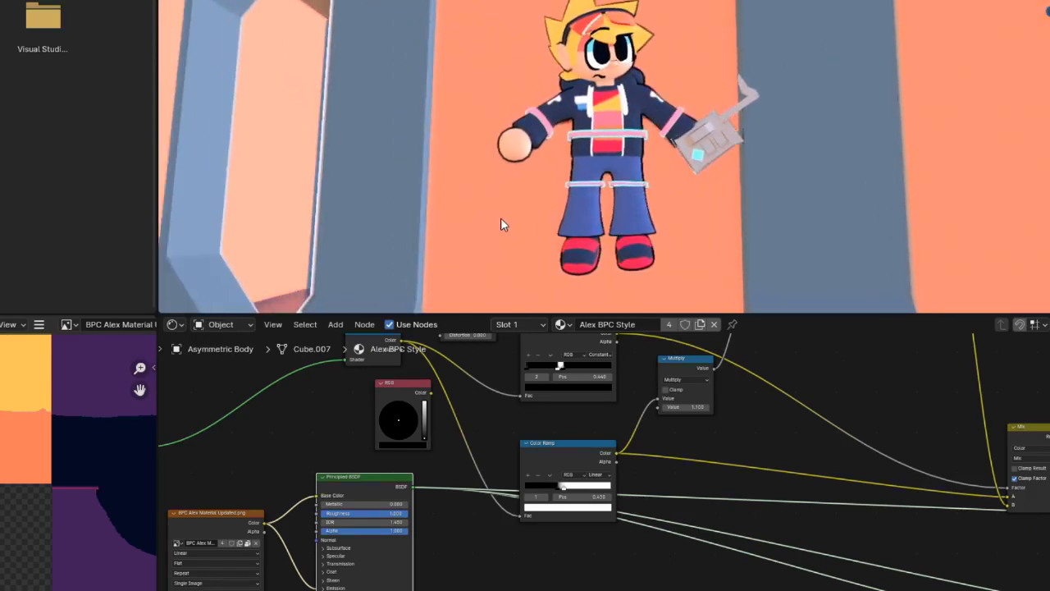
Preview the lower, linear Color Ramp node's output on the character and inspect the soft shadow mask on its head and torso.
{"action": "left_click", "coordinate": [556, 455], "text": "ctrl+shift"}
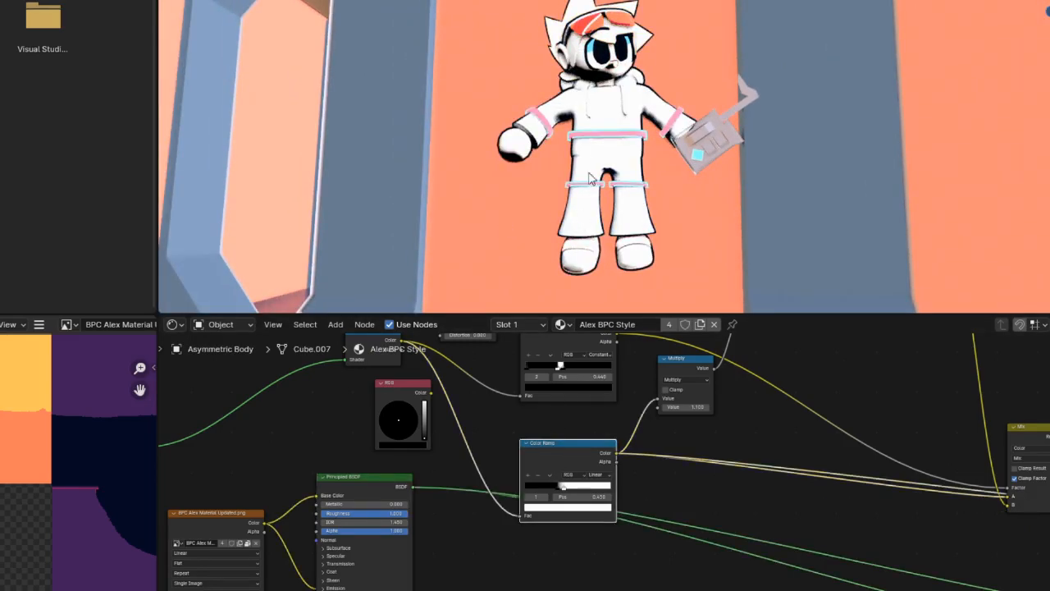
{"action": "middle_click_drag", "start_coordinate": [591, 179], "coordinate": [581, 115]}
{"action": "scroll", "coordinate": [581, 114], "scroll_direction": "up", "scroll_amount": 3}
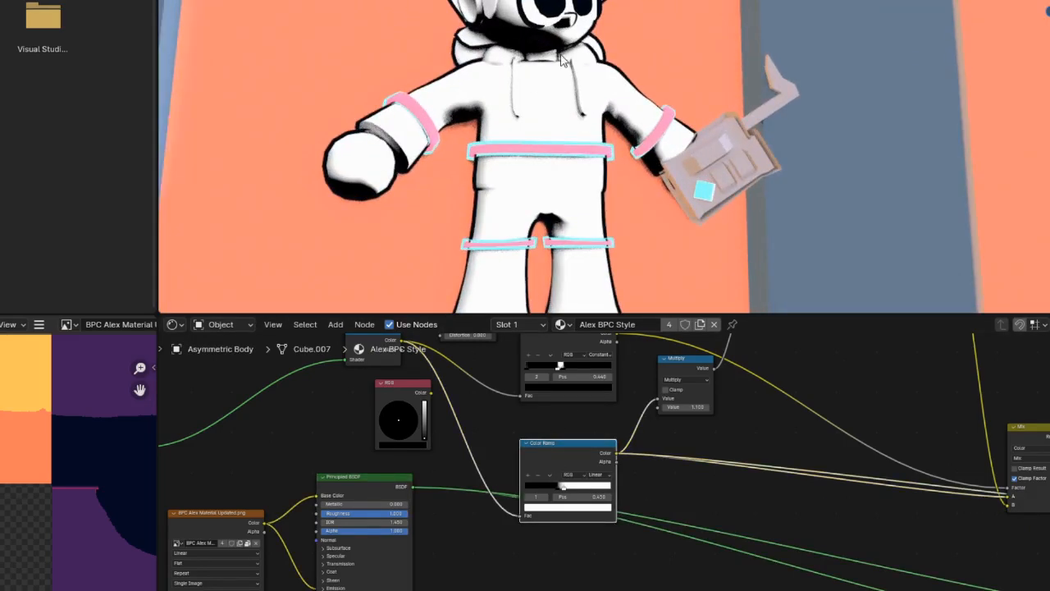
{"action": "middle_click_drag", "start_coordinate": [588, 4], "coordinate": [588, 74], "text": "shift"}
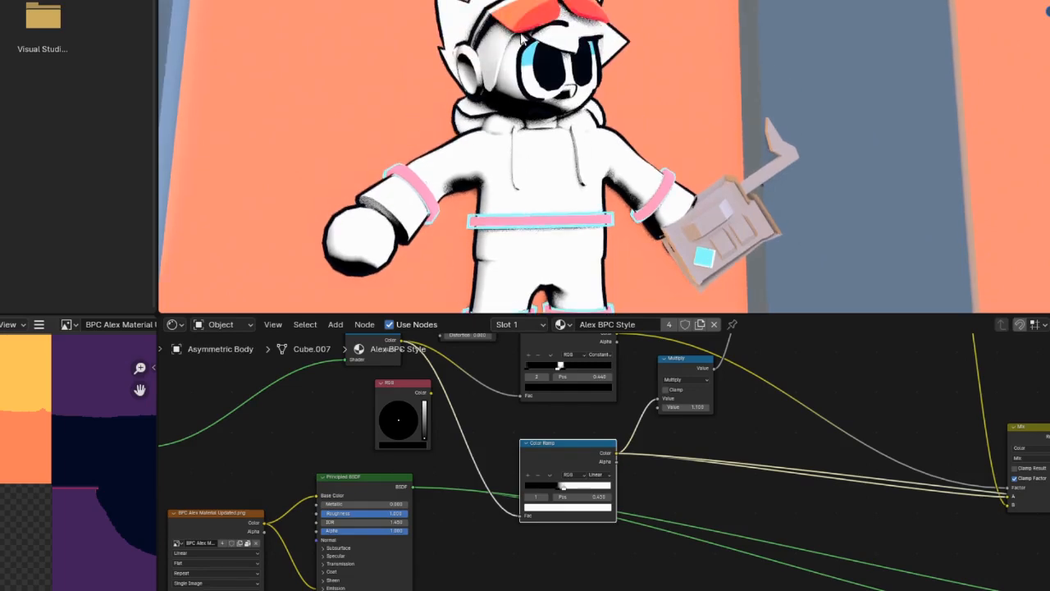
Preview the Mix node that combines the ramps with the noise, and inspect the grainy shadow edges on the character's face and neck.
{"action": "middle_click_drag", "start_coordinate": [635, 361], "coordinate": [542, 403]}
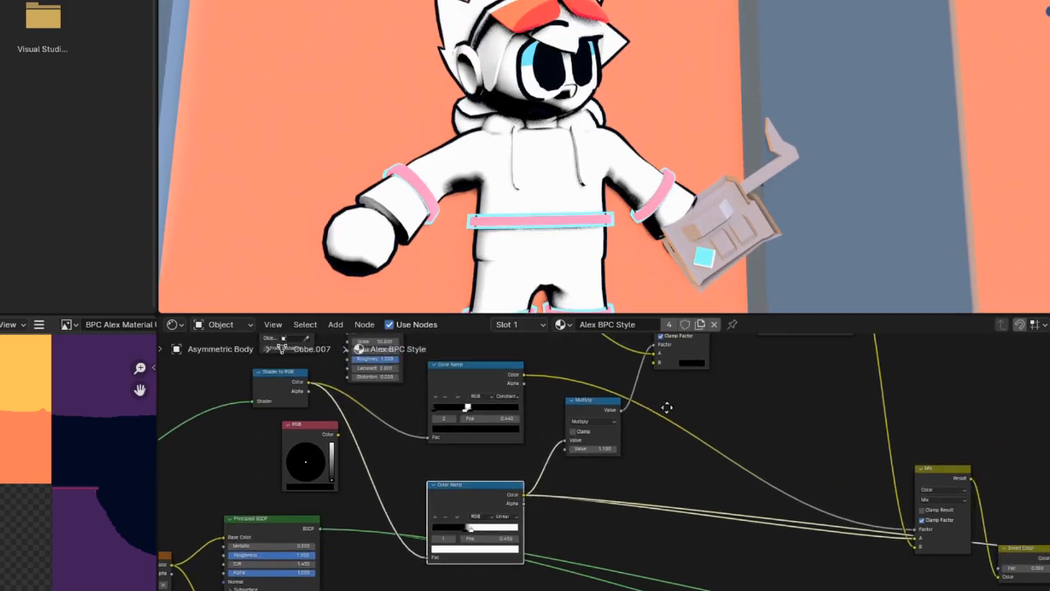
{"action": "middle_click_drag", "start_coordinate": [667, 407], "coordinate": [513, 459]}
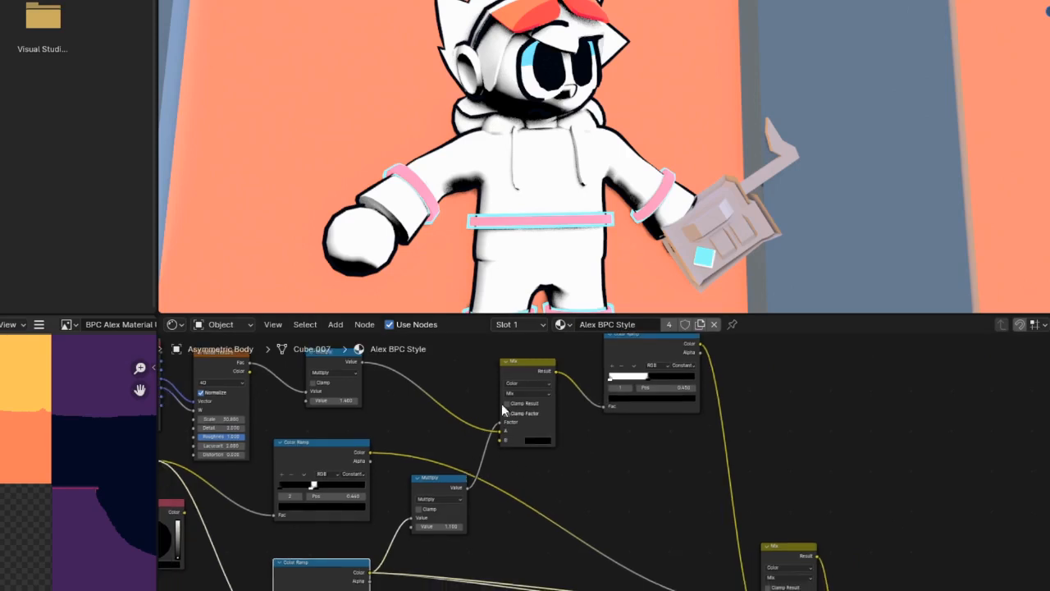
{"action": "middle_click_drag", "start_coordinate": [711, 516], "coordinate": [650, 364]}
{"action": "left_click", "coordinate": [747, 398], "text": "ctrl+shift"}
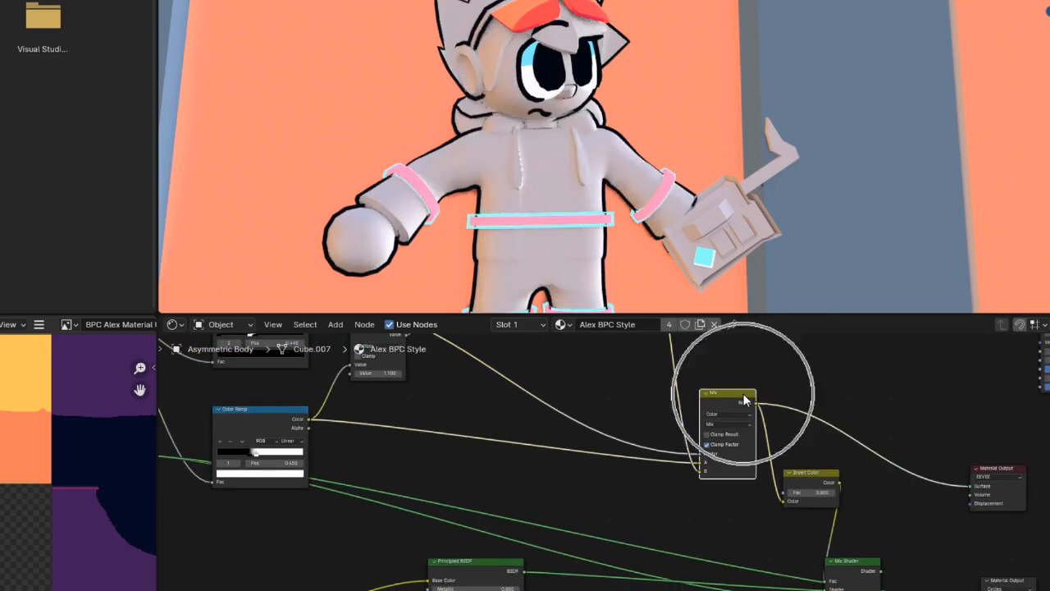
{"action": "middle_click_drag", "start_coordinate": [549, 193], "coordinate": [562, 195]}
{"action": "scroll", "coordinate": [506, 195], "scroll_direction": "up", "scroll_amount": 6}
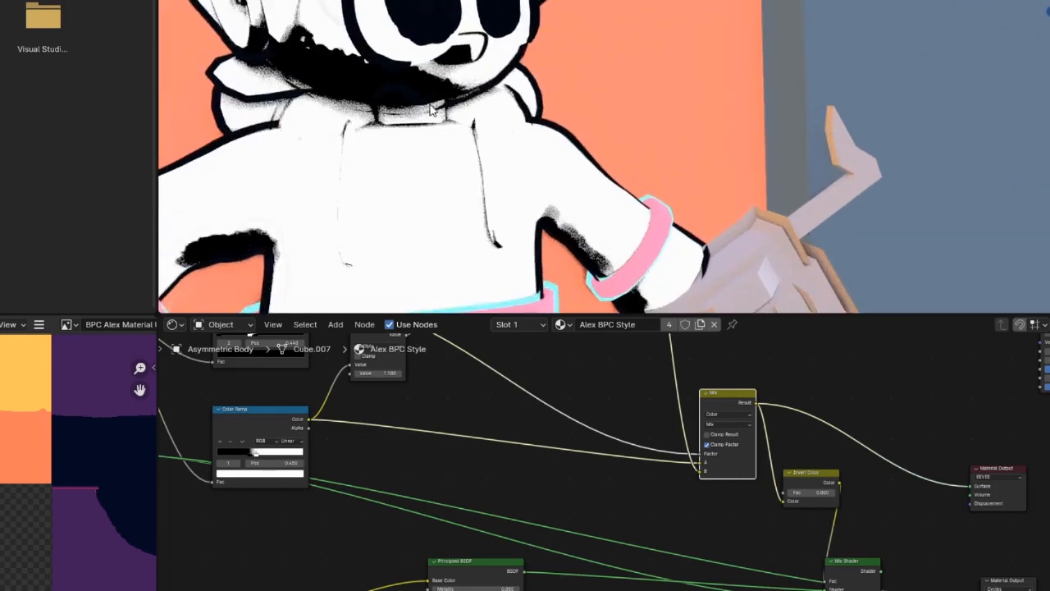
{"action": "middle_click_drag", "start_coordinate": [476, 71], "coordinate": [449, 79]}
{"action": "scroll", "coordinate": [449, 79], "scroll_direction": "up", "scroll_amount": 3}
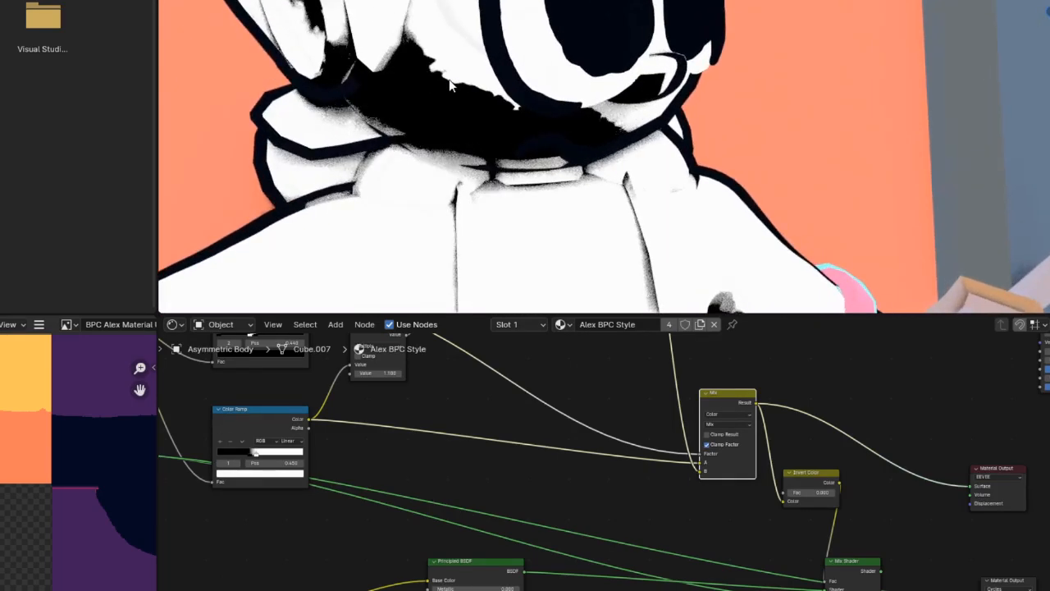
{"action": "scroll", "coordinate": [498, 94], "scroll_direction": "down", "scroll_amount": 4}
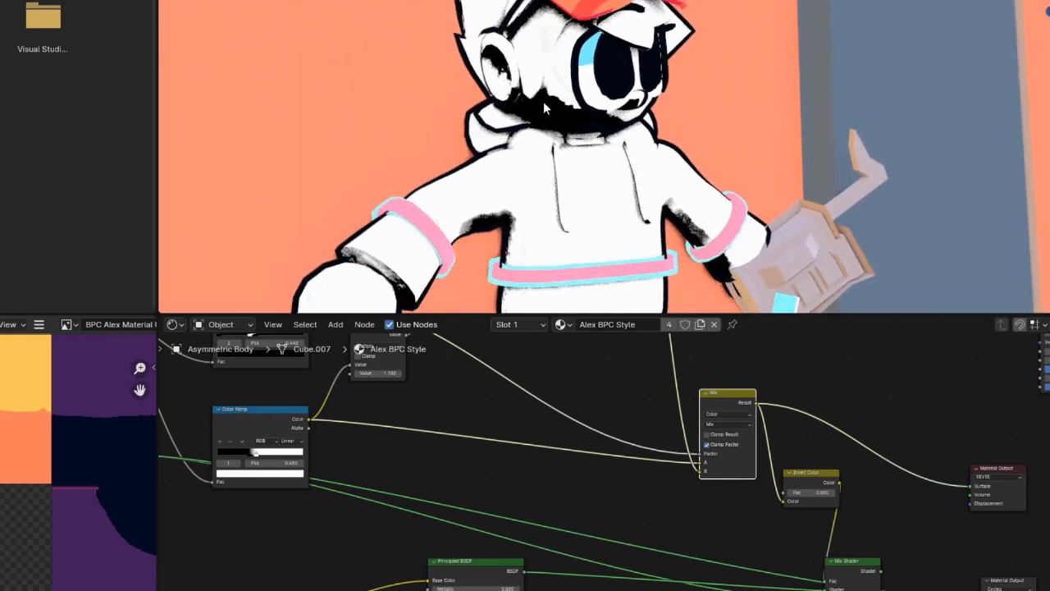
{"action": "scroll", "coordinate": [508, 94], "scroll_direction": "up", "scroll_amount": 5}
{"action": "scroll", "coordinate": [508, 94], "scroll_direction": "down", "scroll_amount": 5}
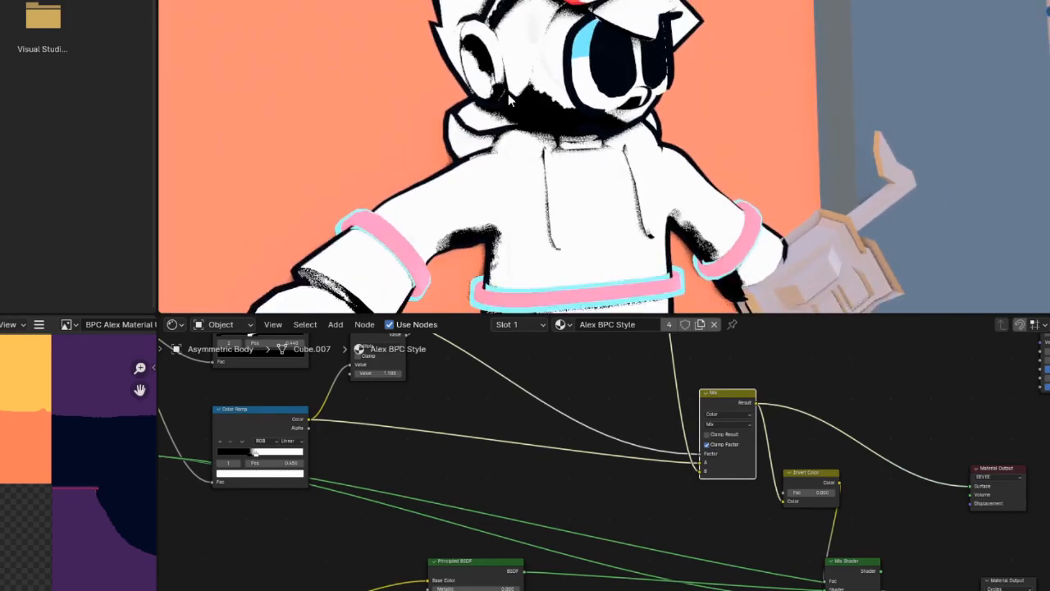
Connect the Mix Shader back to the EEVEE Material Output and inspect the finished shading on the character.
{"action": "middle_click_drag", "start_coordinate": [809, 420], "coordinate": [643, 364]}
{"action": "left_click", "coordinate": [664, 500], "text": "ctrl+shift"}
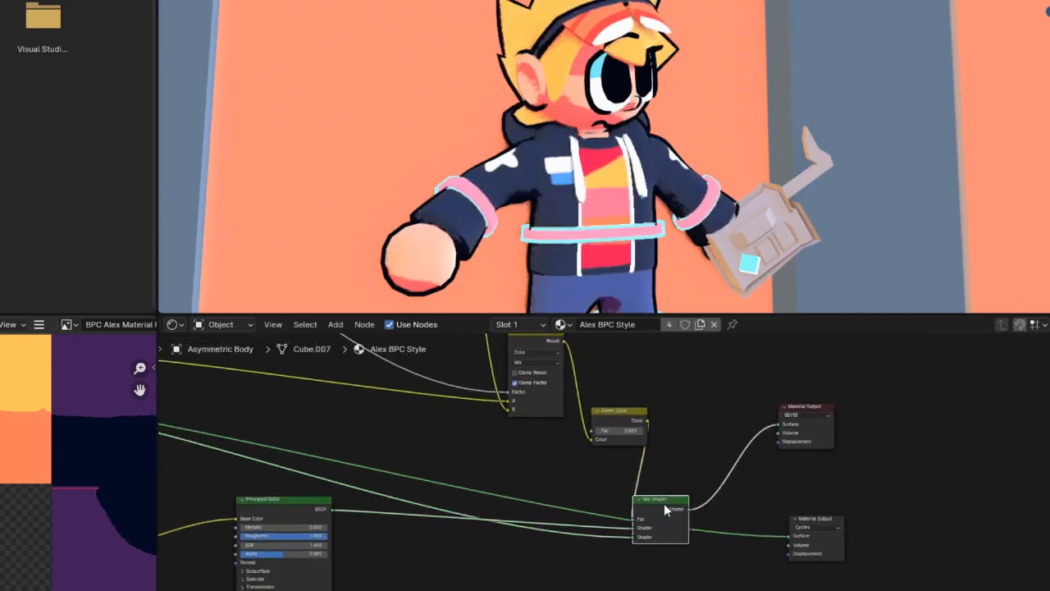
{"action": "scroll", "coordinate": [682, 156], "scroll_direction": "up", "scroll_amount": 2}
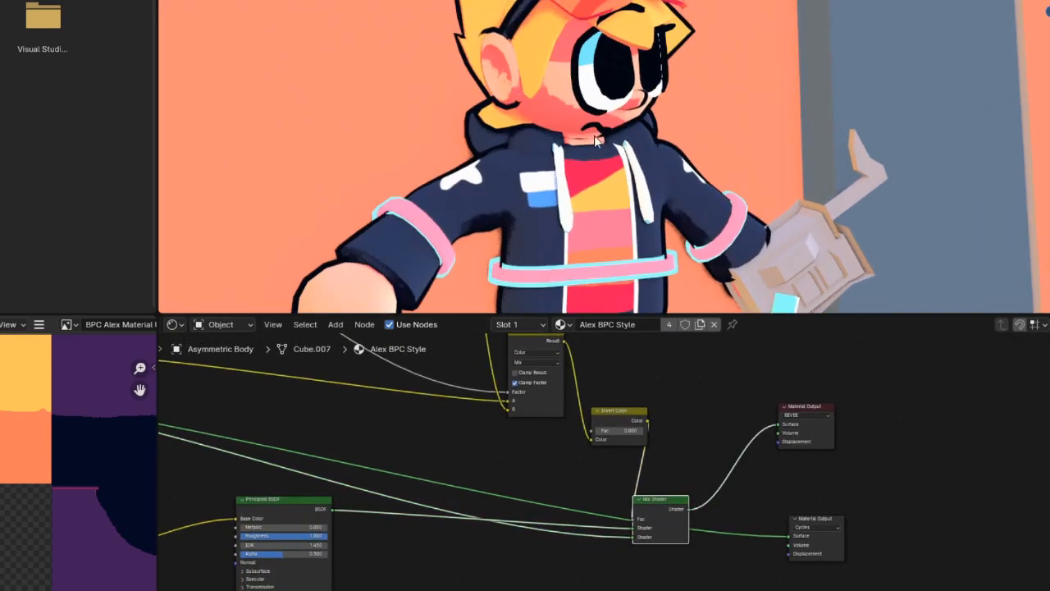
{"action": "scroll", "coordinate": [552, 110], "scroll_direction": "up", "scroll_amount": 2}
{"action": "scroll", "coordinate": [566, 107], "scroll_direction": "down", "scroll_amount": 4}
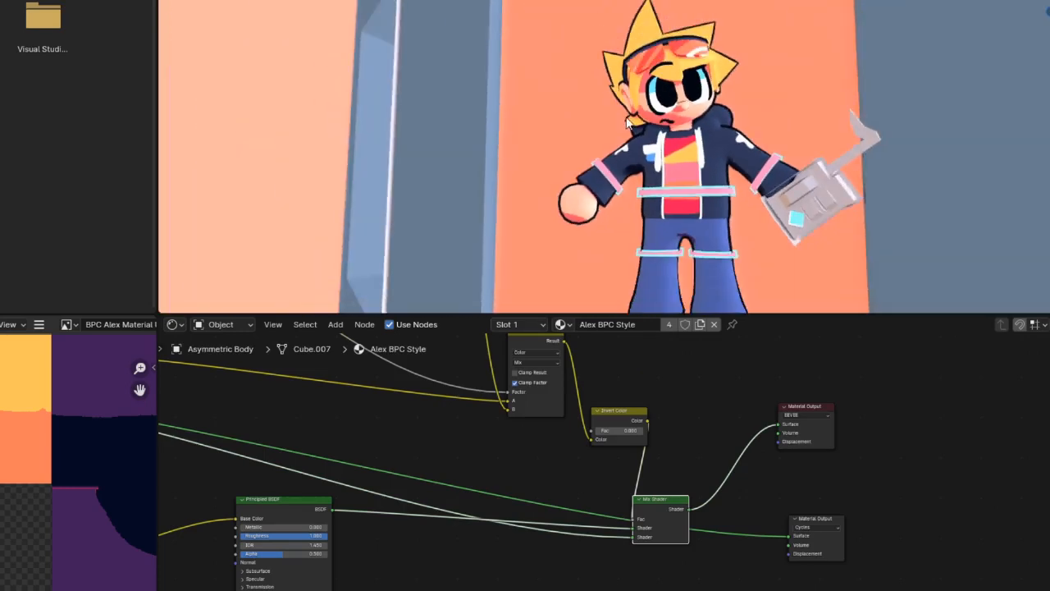
{"action": "middle_click_drag", "start_coordinate": [579, 115], "coordinate": [947, 107]}
Select the Alt Floor.001 mesh, bring up its BPC Shiny material in slot 6, and inspect the striped window panel.
{"action": "left_click", "coordinate": [975, 105]}
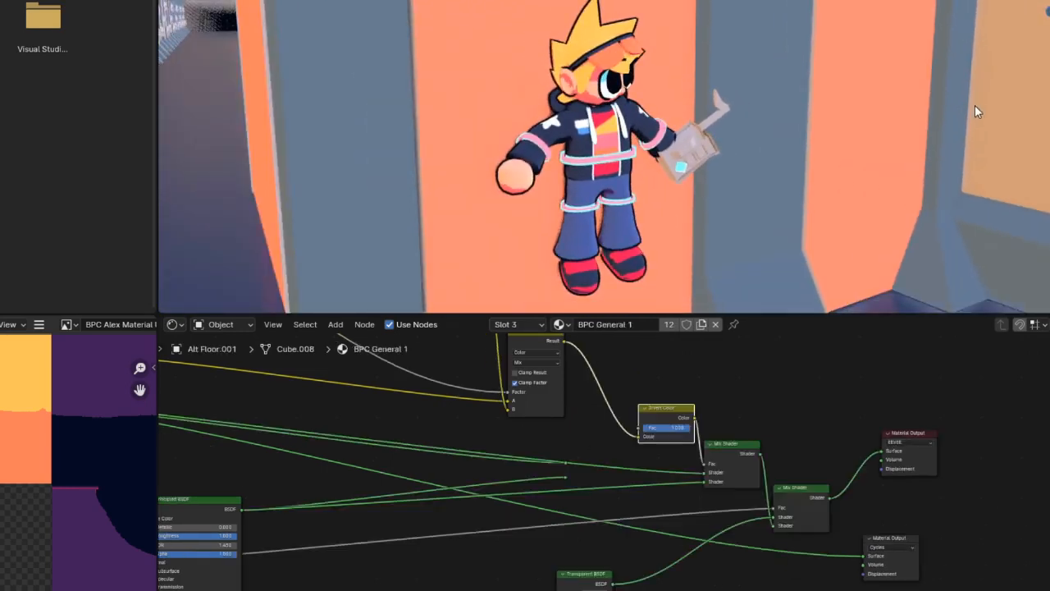
{"action": "middle_click_drag", "start_coordinate": [820, 110], "coordinate": [625, 104]}
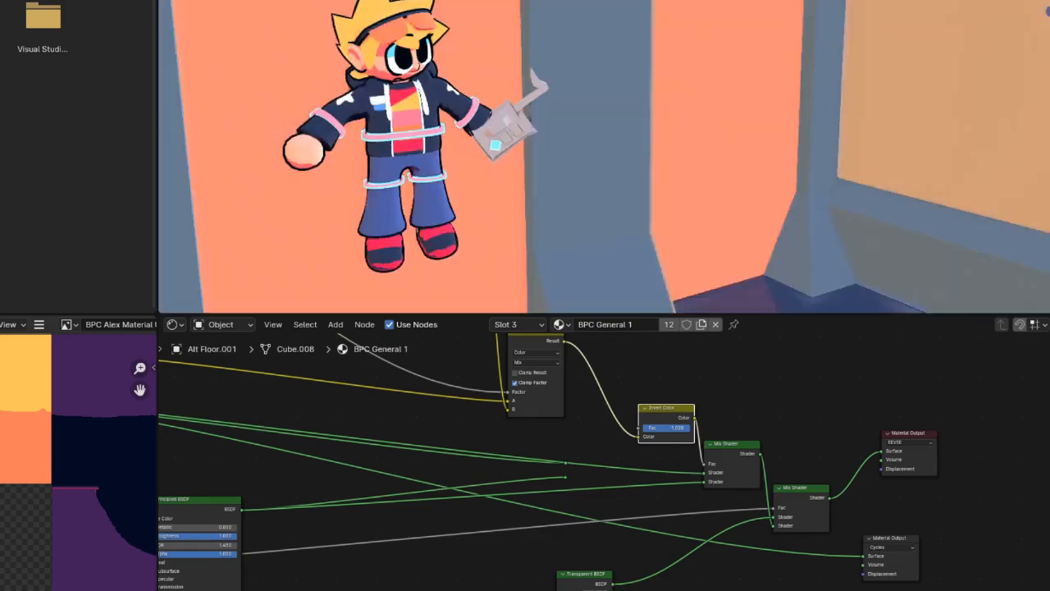
{"action": "scroll", "coordinate": [798, 161], "scroll_direction": "up", "scroll_amount": 2}
{"action": "scroll", "coordinate": [798, 162], "scroll_direction": "up", "scroll_amount": 5}
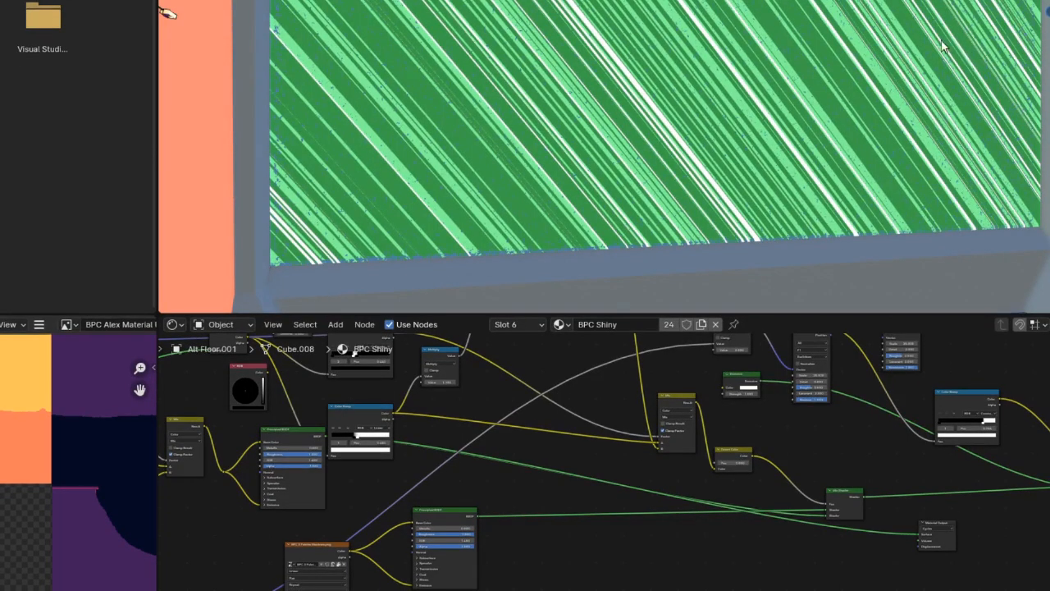
{"action": "middle_click_drag", "start_coordinate": [941, 40], "coordinate": [693, 98]}
{"action": "scroll", "coordinate": [693, 107], "scroll_direction": "up", "scroll_amount": 8}
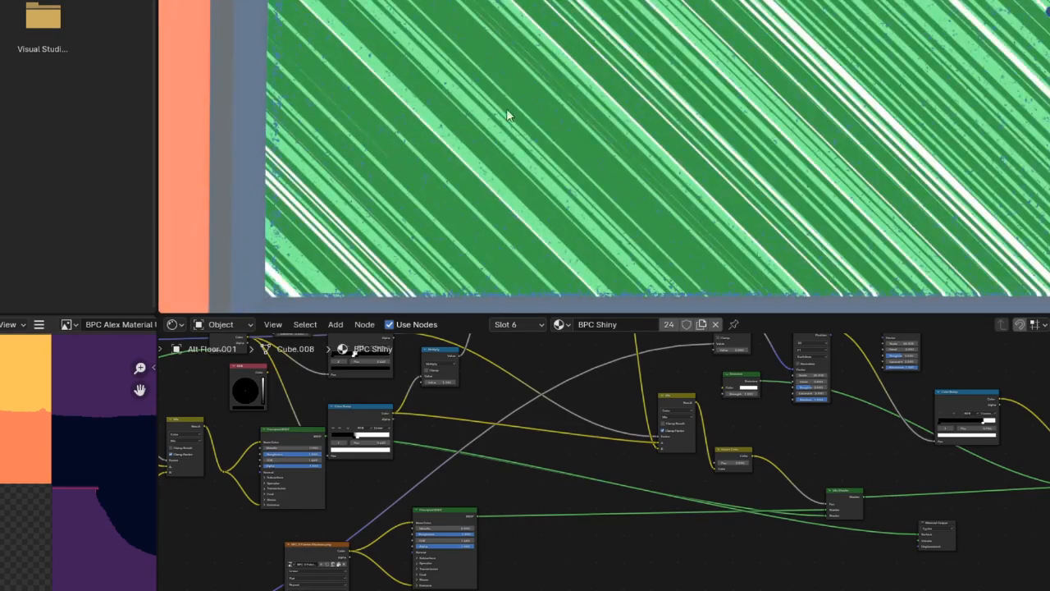
{"action": "middle_click_drag", "start_coordinate": [506, 110], "coordinate": [563, 102]}
{"action": "mouse_move", "coordinate": [640, 139]}
{"action": "middle_mouse_down"}
{"action": "mouse_move", "coordinate": [618, 143]}
{"action": "mouse_move", "coordinate": [659, 136]}
{"action": "middle_mouse_up"}
Lower the viewport world lighting strength to about 0.81 to test the window's shading, and set it back to 1.
{"action": "left_click", "coordinate": [1049, 0]}
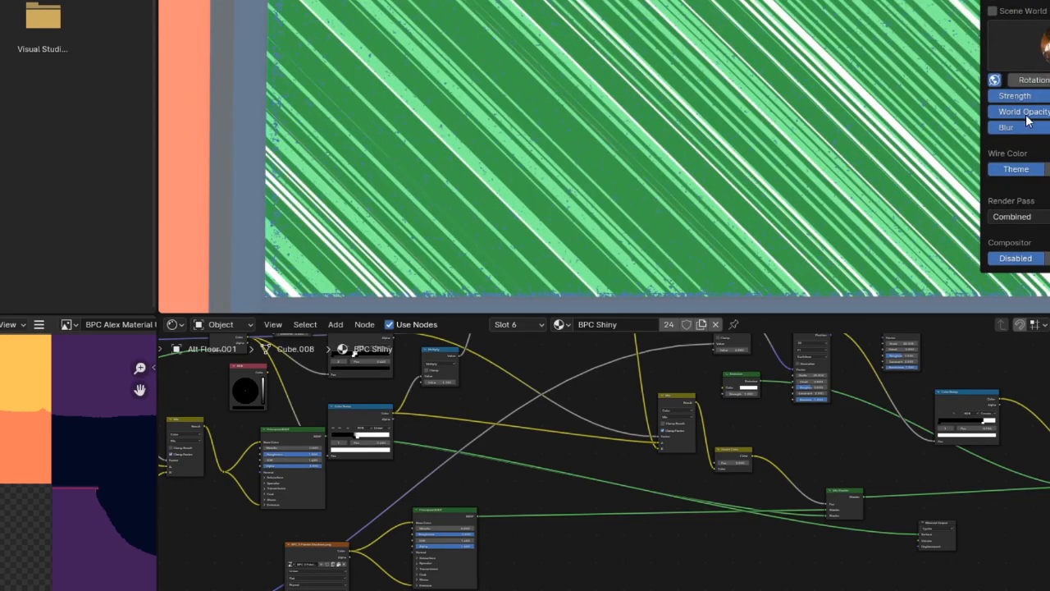
{"action": "left_click_drag", "start_coordinate": [1044, 96], "coordinate": [1049, 96]}
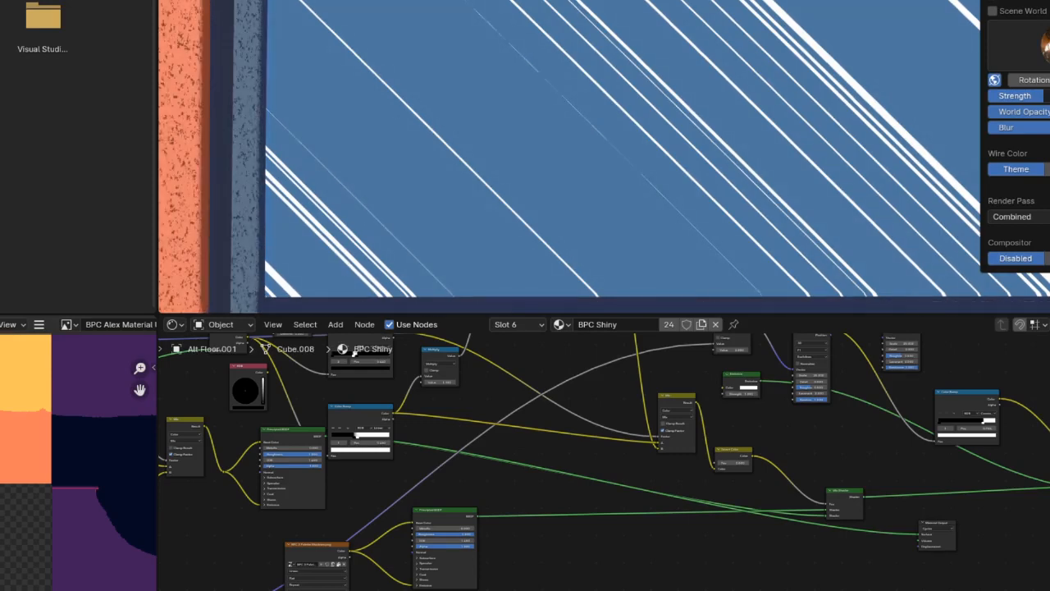
{"action": "left_click", "coordinate": [1048, 98]}
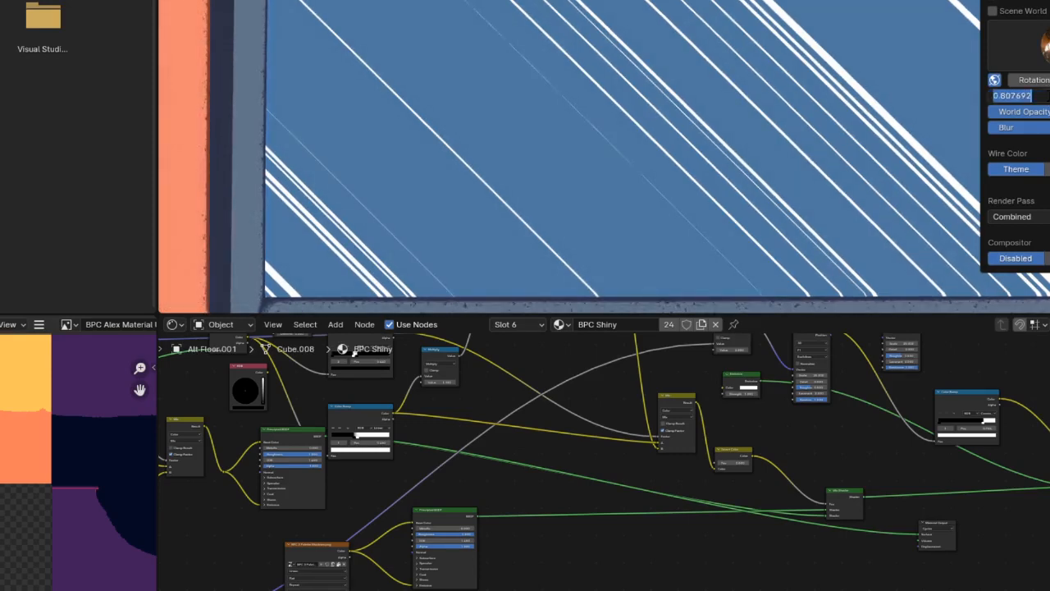
{"action": "type", "text": "1"}
{"action": "key", "text": "Return"}
Preview the BPC Shiny material's Voronoi Texture on the window panel, using its Color output.
{"action": "scroll", "coordinate": [636, 113], "scroll_direction": "up", "scroll_amount": 4}
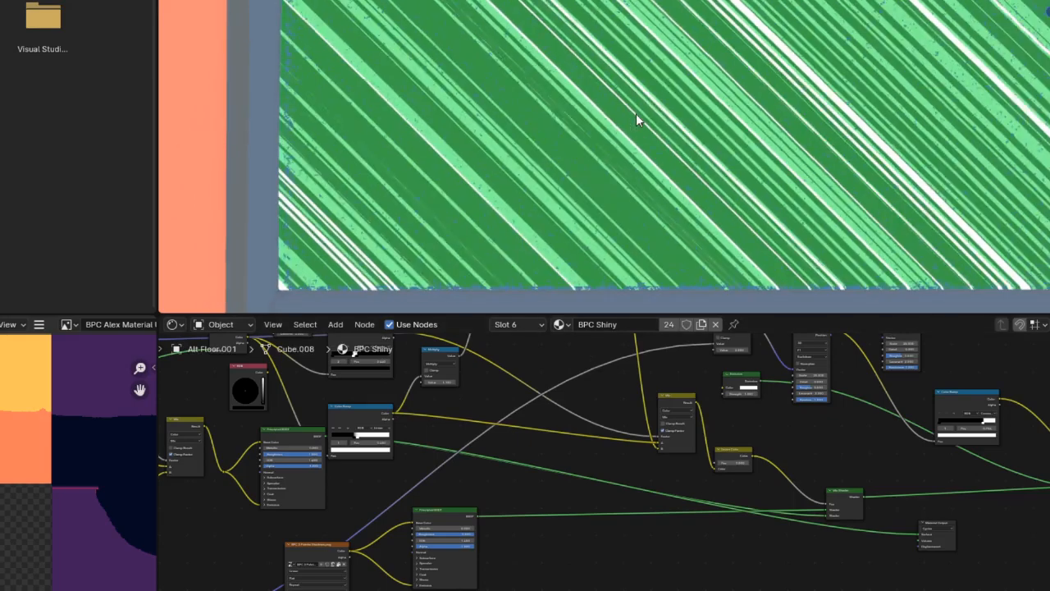
{"action": "middle_click_drag", "start_coordinate": [640, 109], "coordinate": [767, 161]}
{"action": "middle_click_drag", "start_coordinate": [534, 507], "coordinate": [732, 407]}
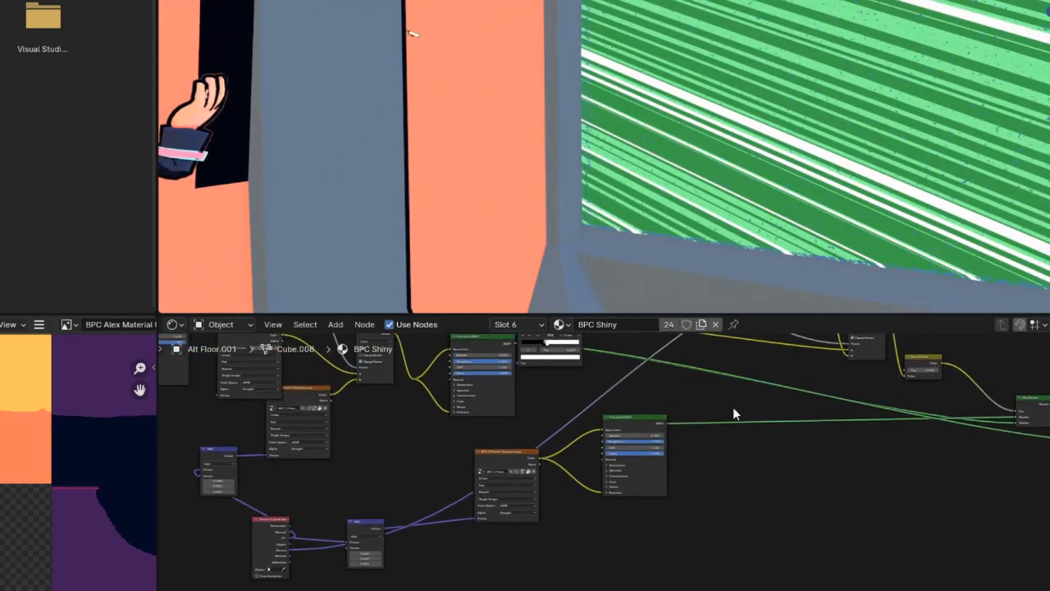
{"action": "scroll", "coordinate": [618, 465], "scroll_direction": "up", "scroll_amount": 5}
{"action": "middle_click_drag", "start_coordinate": [391, 428], "coordinate": [621, 432]}
{"action": "scroll", "coordinate": [581, 433], "scroll_direction": "up", "scroll_amount": 2}
{"action": "scroll", "coordinate": [621, 433], "scroll_direction": "down", "scroll_amount": 3}
{"action": "middle_click_drag", "start_coordinate": [788, 371], "coordinate": [497, 403]}
{"action": "scroll", "coordinate": [497, 404], "scroll_direction": "up", "scroll_amount": 2}
{"action": "left_click", "coordinate": [497, 404], "text": "ctrl+shift"}
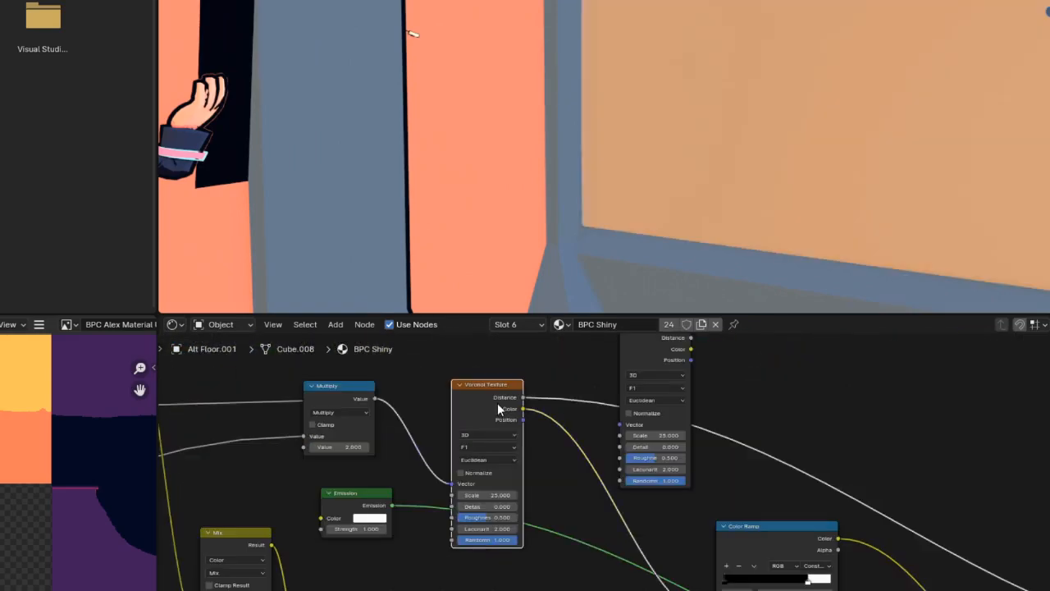
{"action": "left_click", "coordinate": [497, 403], "text": "ctrl+shift"}
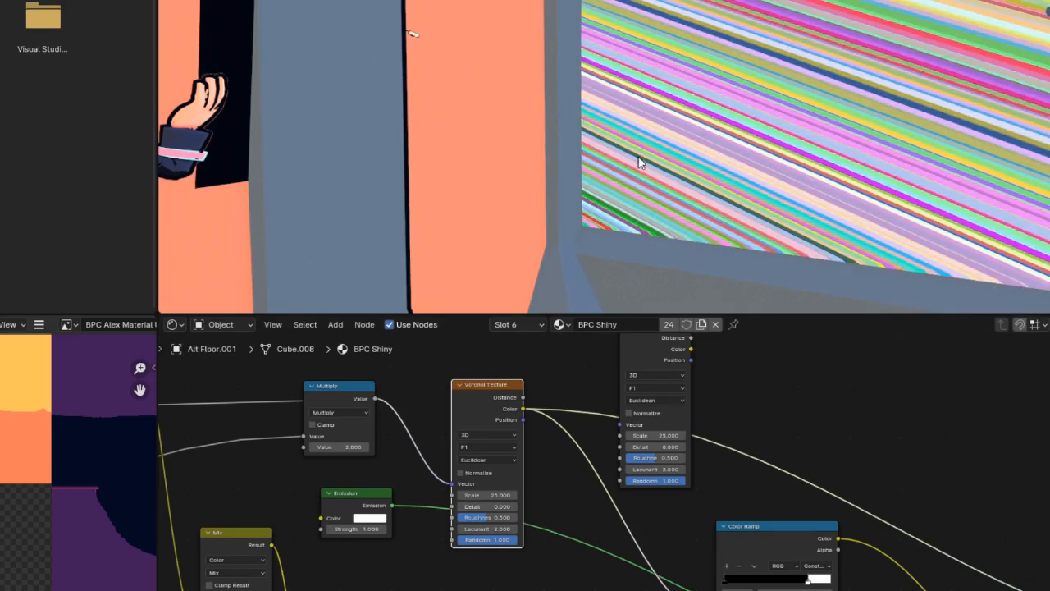
{"action": "scroll", "coordinate": [437, 484], "scroll_direction": "up", "scroll_amount": 3}
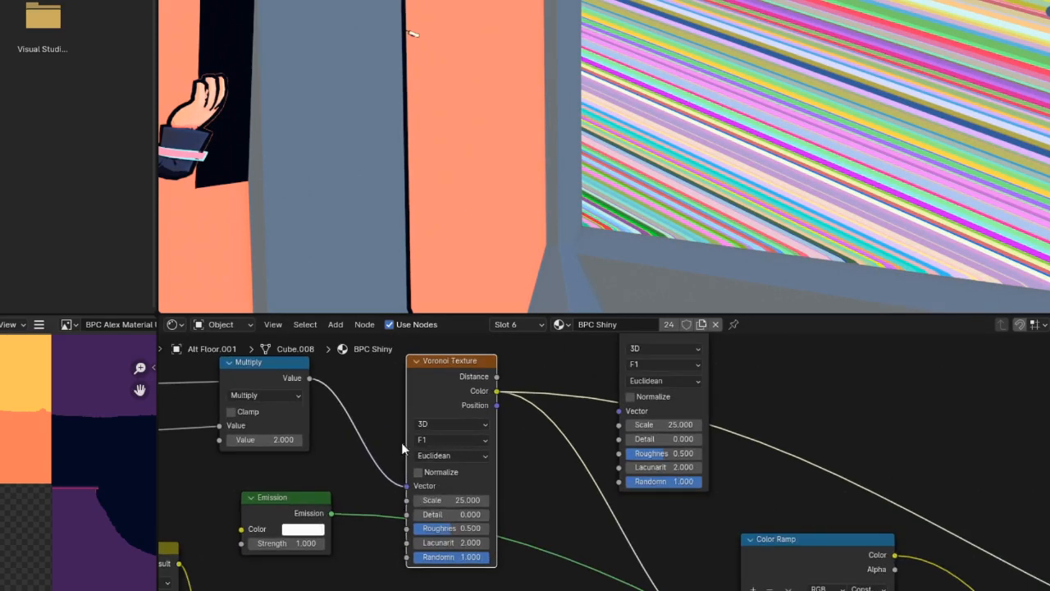
Disconnect the Multiply node from the Voronoi Texture's Vector input, inspect the unstretched pattern on the window, and reconnect it.
{"action": "middle_click_drag", "start_coordinate": [401, 442], "coordinate": [465, 444]}
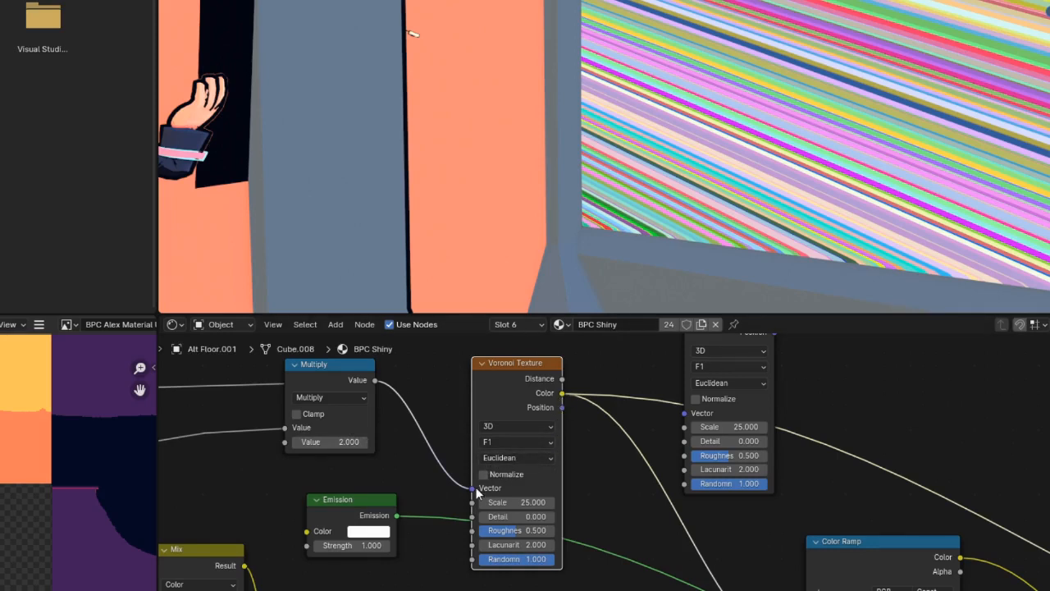
{"action": "left_click_drag", "start_coordinate": [477, 491], "coordinate": [444, 475]}
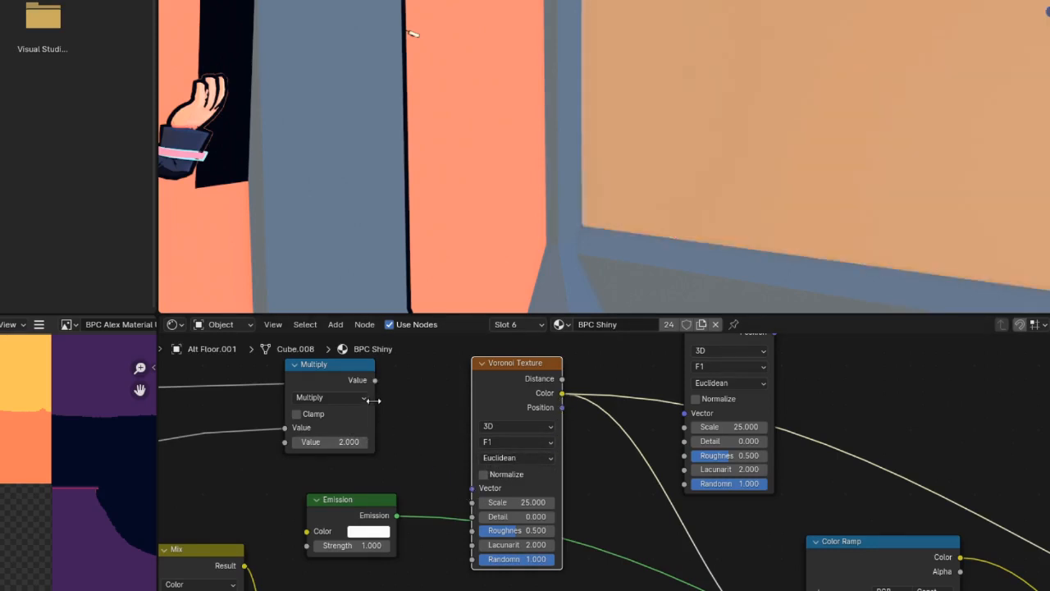
{"action": "scroll", "coordinate": [685, 182], "scroll_direction": "down", "scroll_amount": 3}
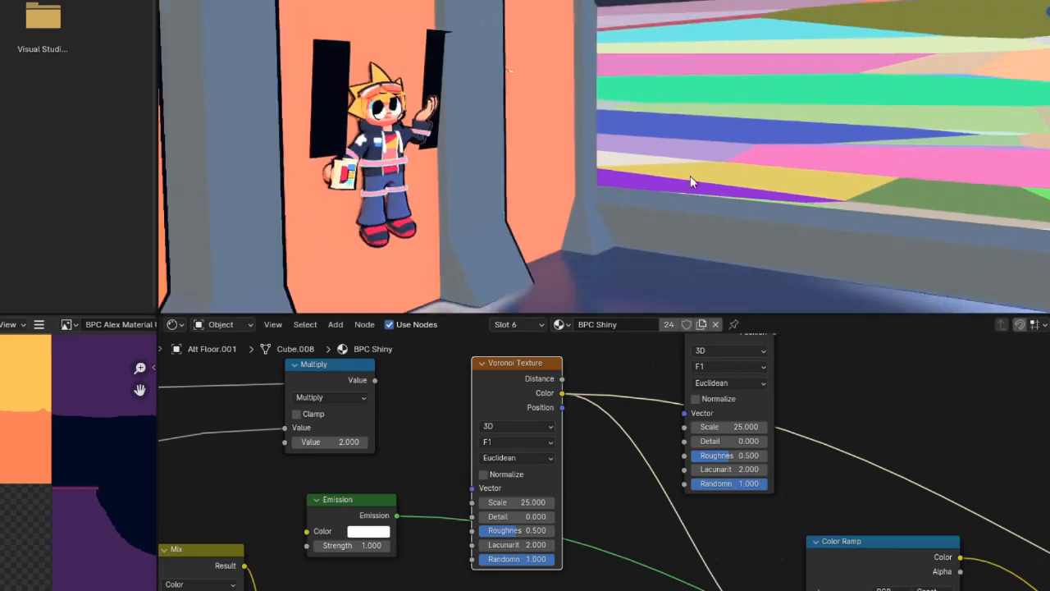
{"action": "middle_click_drag", "start_coordinate": [690, 176], "coordinate": [779, 119]}
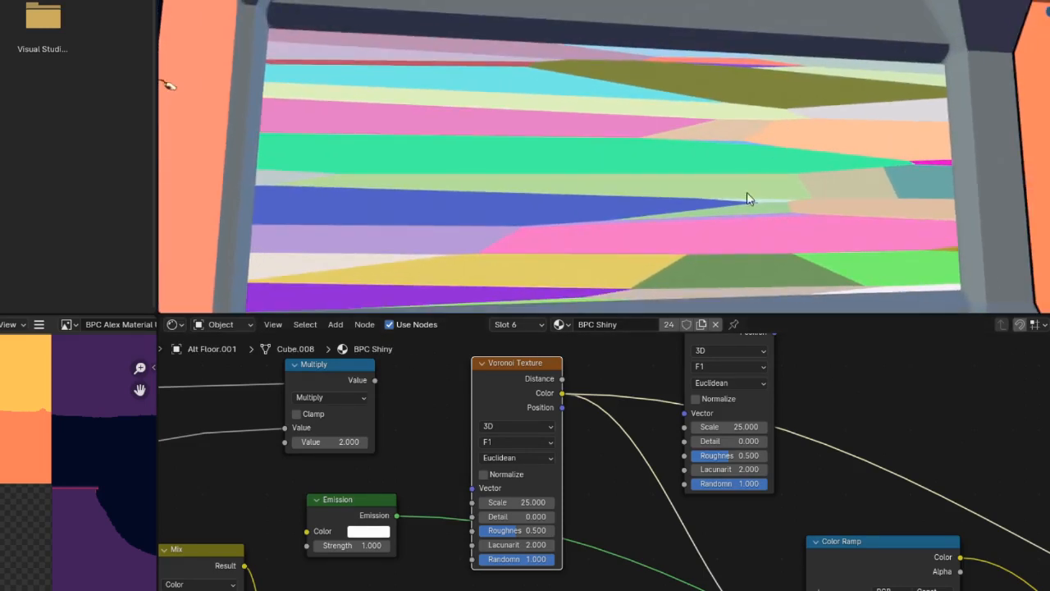
{"action": "middle_click_drag", "start_coordinate": [768, 169], "coordinate": [640, 122]}
{"action": "left_click_drag", "start_coordinate": [379, 381], "coordinate": [484, 486]}
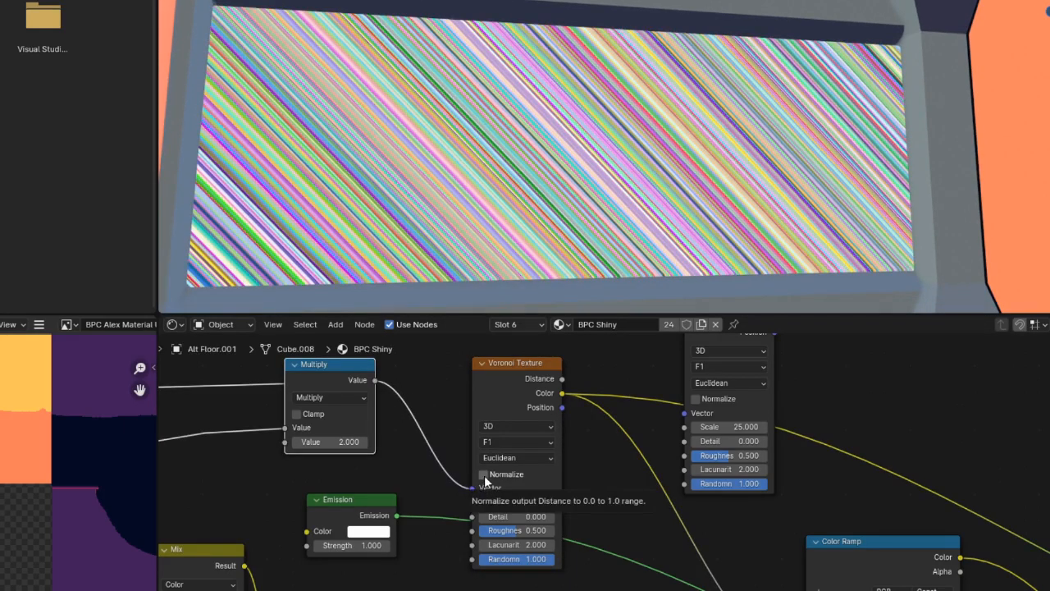
Connect the Mix Shader driven by the constant Color Ramp to the Material Output to show the window's full striped shading.
{"action": "middle_click_drag", "start_coordinate": [566, 209], "coordinate": [673, 194]}
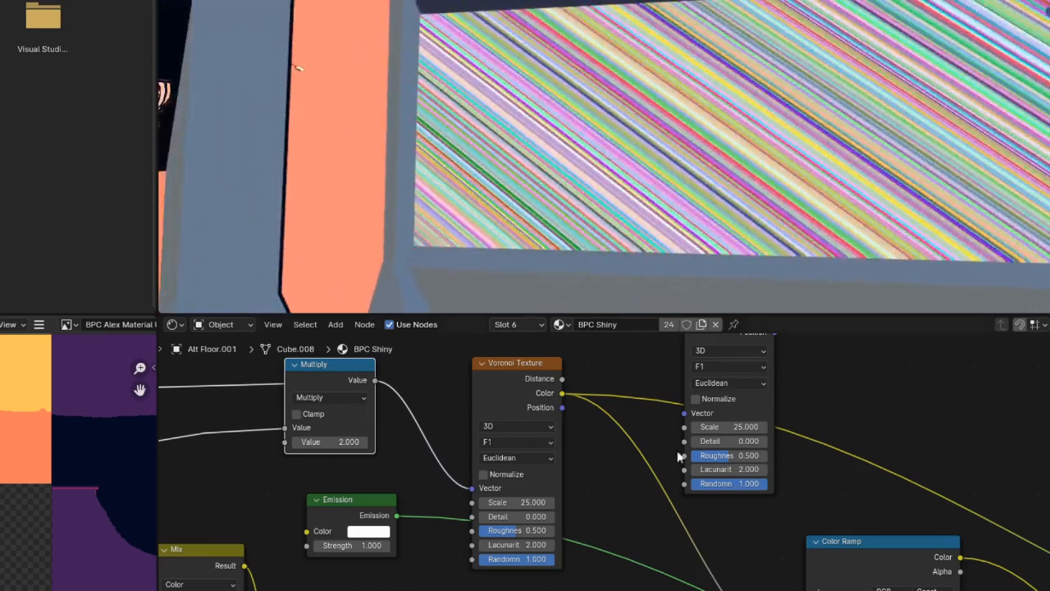
{"action": "middle_click_drag", "start_coordinate": [781, 412], "coordinate": [600, 426]}
{"action": "scroll", "coordinate": [648, 466], "scroll_direction": "down", "scroll_amount": 3}
{"action": "middle_click_drag", "start_coordinate": [690, 509], "coordinate": [479, 383]}
{"action": "left_click", "coordinate": [778, 563], "text": "ctrl+shift"}
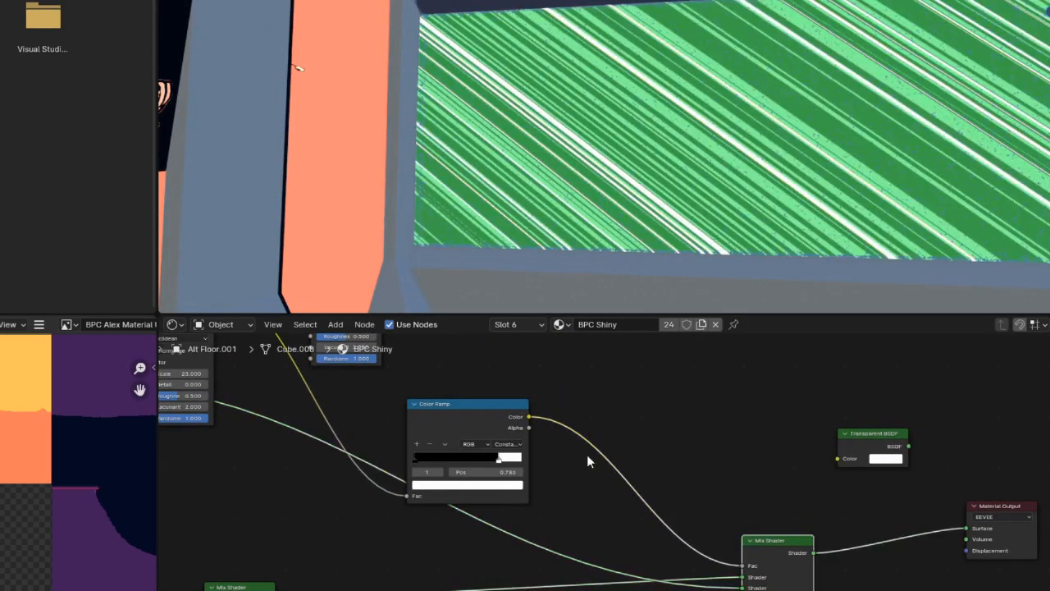
Preview the constant Color Ramp's output on the window, and reconnect the Mix Shader to the Material Output.
{"action": "left_click", "coordinate": [490, 423], "text": "ctrl+shift"}
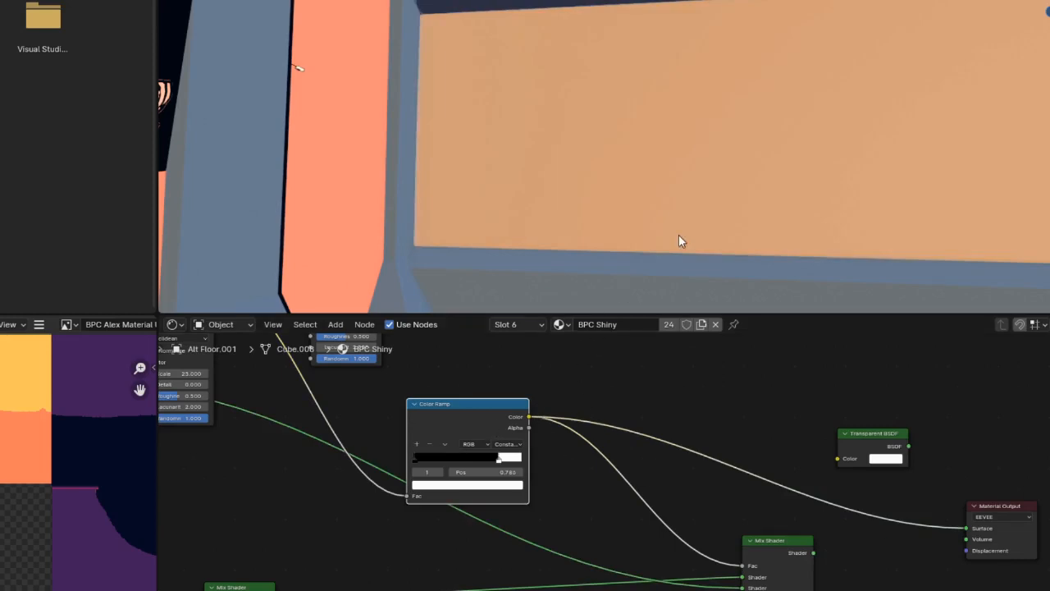
{"action": "left_click", "coordinate": [792, 555], "text": "ctrl+shift"}
{"action": "key", "text": "Home"}
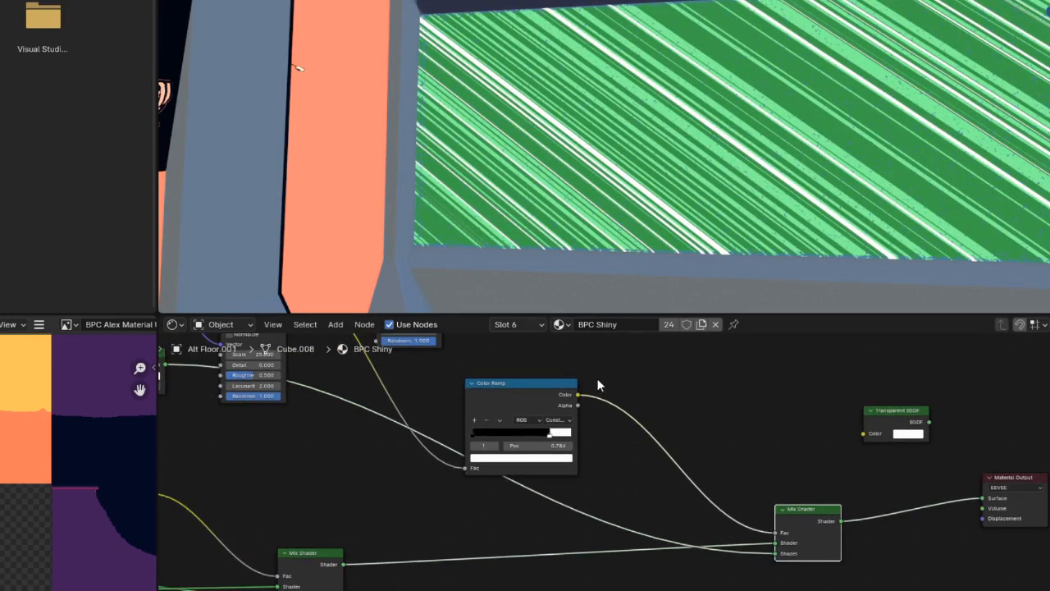
{"action": "middle_click_drag", "start_coordinate": [722, 151], "coordinate": [575, 73]}
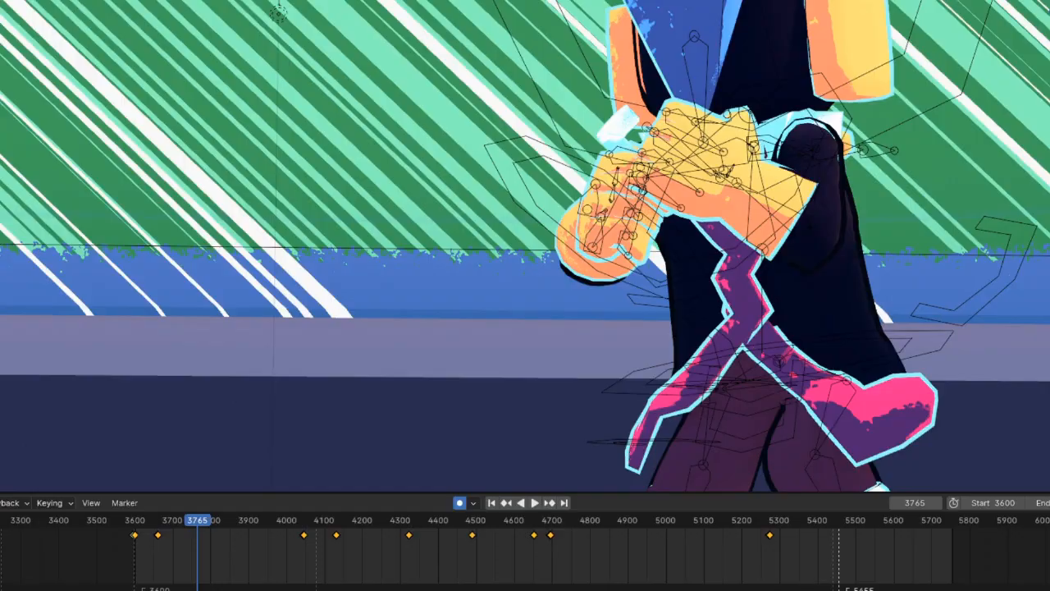
Hide the viewport overlays, frame the character in the camera view at frame 3765, and deselect everything to show the outlines.
{"action": "left_click", "coordinate": [838, 238]}
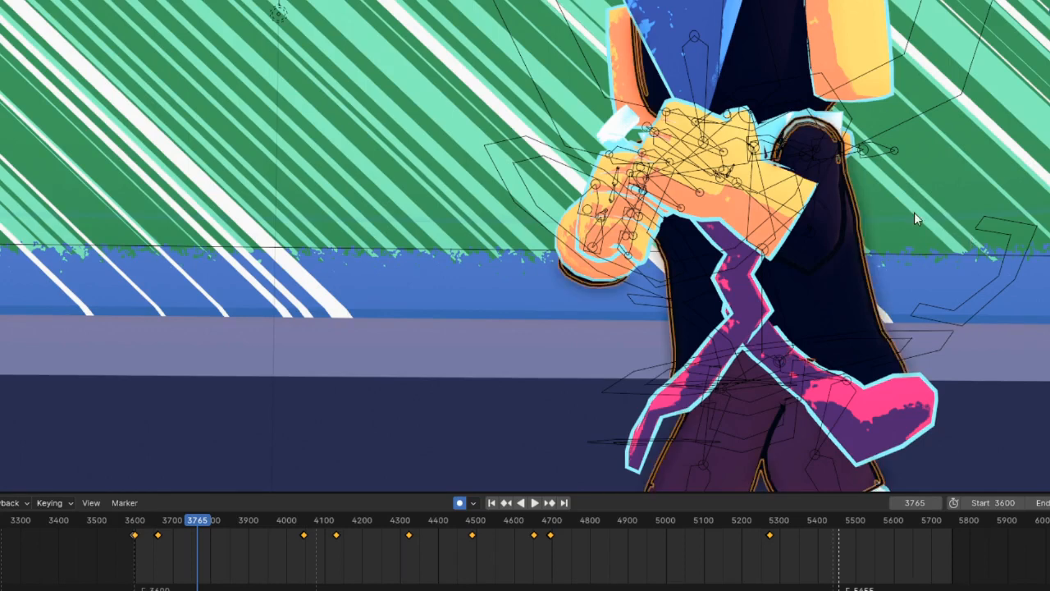
{"action": "scroll", "coordinate": [786, 351], "scroll_direction": "down", "scroll_amount": 1}
{"action": "key", "text": "shift+alt+z"}
{"action": "middle_click_drag", "start_coordinate": [838, 83], "coordinate": [769, 124], "text": "shift"}
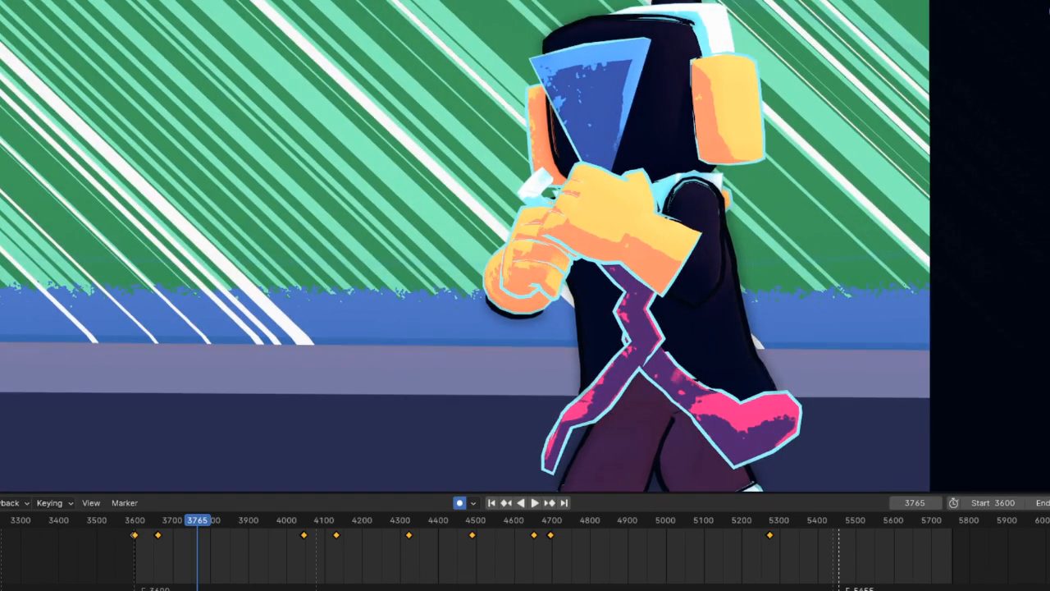
{"action": "key", "text": "alt+a"}
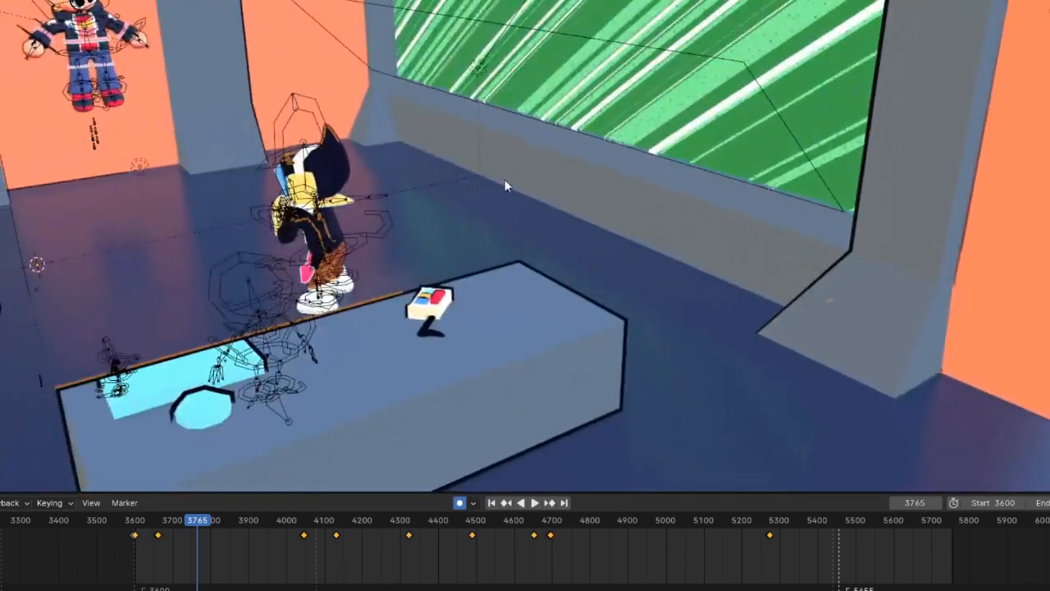
Try moving the character's selected outline objects by about 0.24, 0.02 and 0.36 m, and undo the move.
{"action": "middle_click_drag", "start_coordinate": [505, 179], "coordinate": [522, 192]}
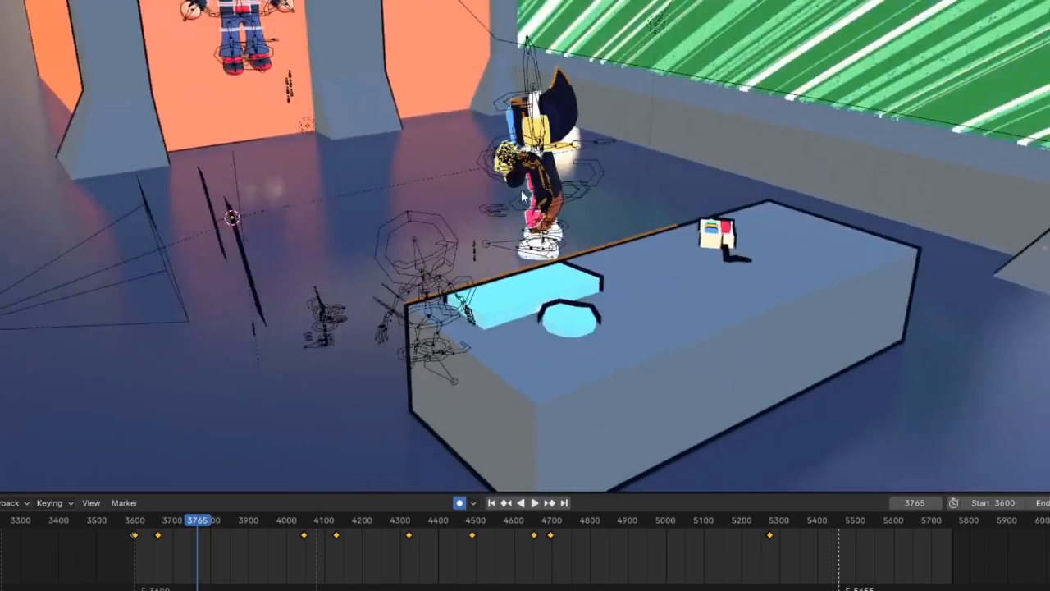
{"action": "scroll", "coordinate": [515, 143], "scroll_direction": "up", "scroll_amount": 4}
{"action": "middle_click_drag", "start_coordinate": [516, 143], "coordinate": [550, 141]}
{"action": "scroll", "coordinate": [534, 82], "scroll_direction": "up", "scroll_amount": 3}
{"action": "scroll", "coordinate": [539, 82], "scroll_direction": "down", "scroll_amount": 3}
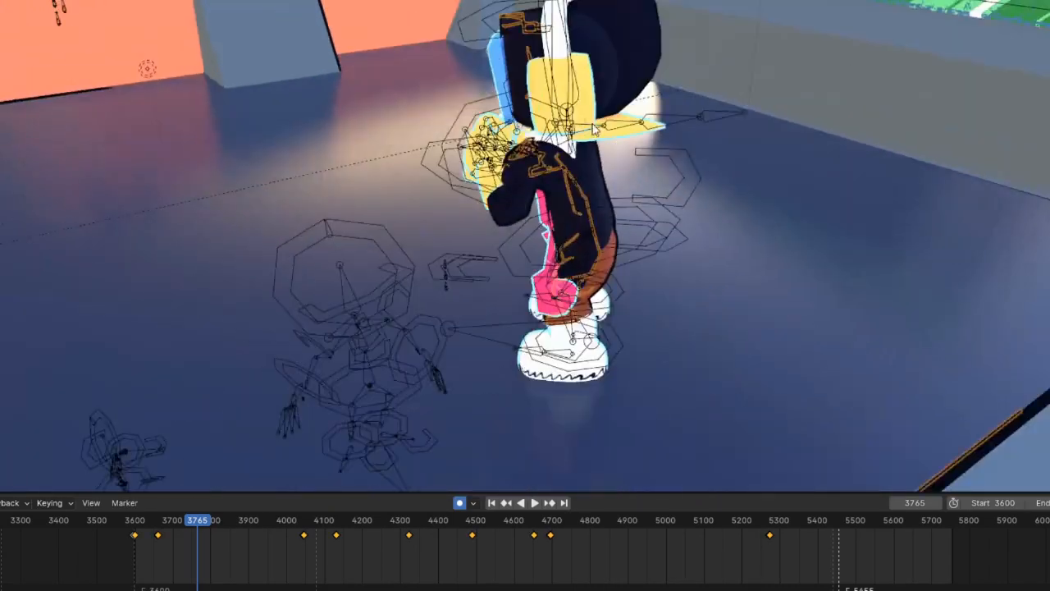
{"action": "key", "text": "g"}
{"action": "left_click", "coordinate": [639, 56]}
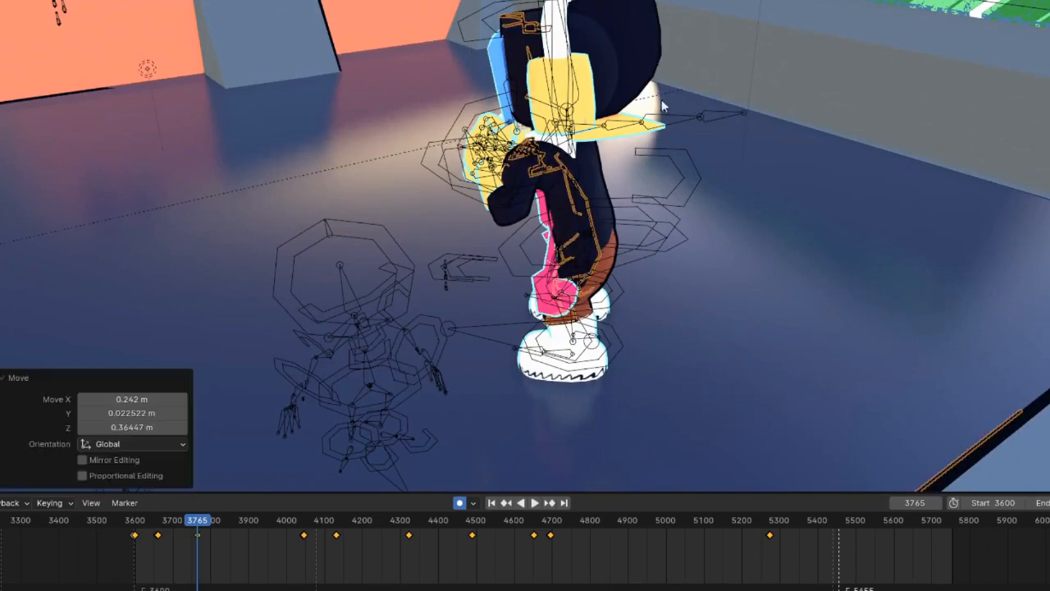
{"action": "key", "text": "ctrl+z"}
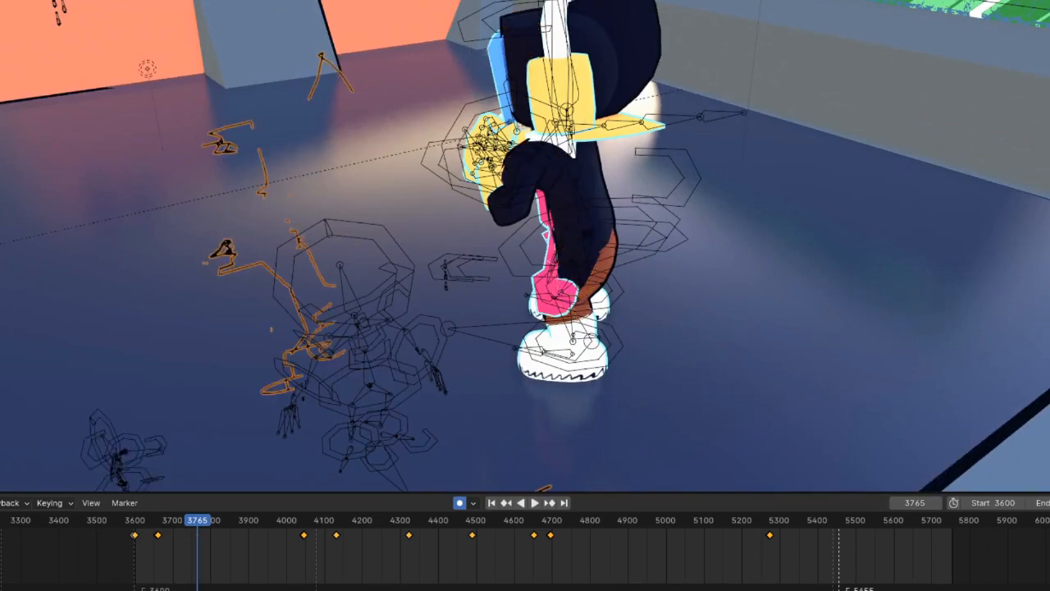
Inspect the character with its outlines displaced, both off-camera and through the camera, and undo the outline displacement.
{"action": "middle_click_drag", "start_coordinate": [525, 269], "coordinate": [670, 270]}
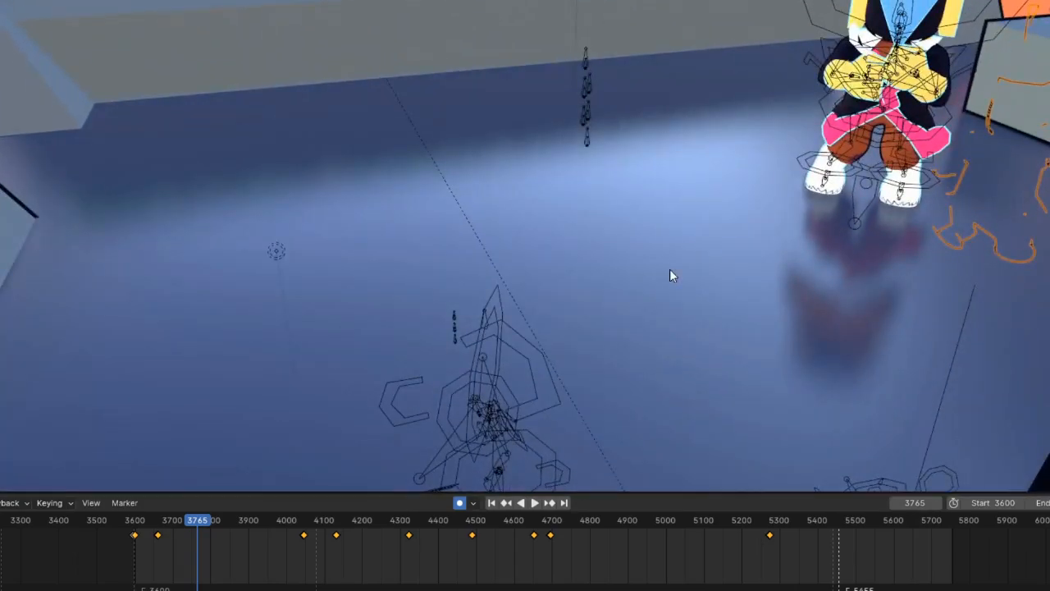
{"action": "key", "text": "KP_0"}
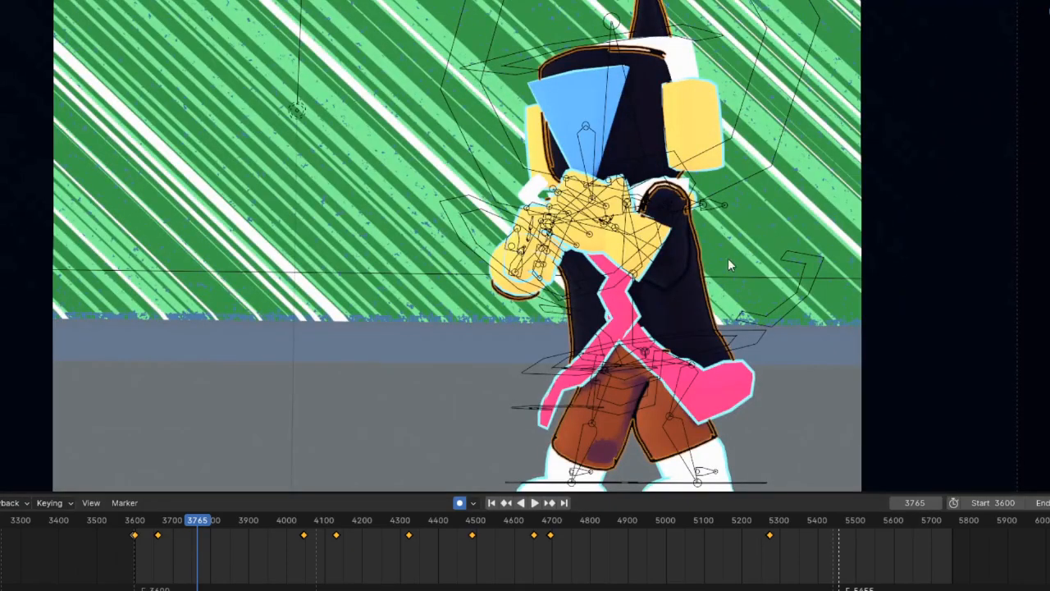
{"action": "middle_click_drag", "start_coordinate": [736, 339], "coordinate": [558, 214]}
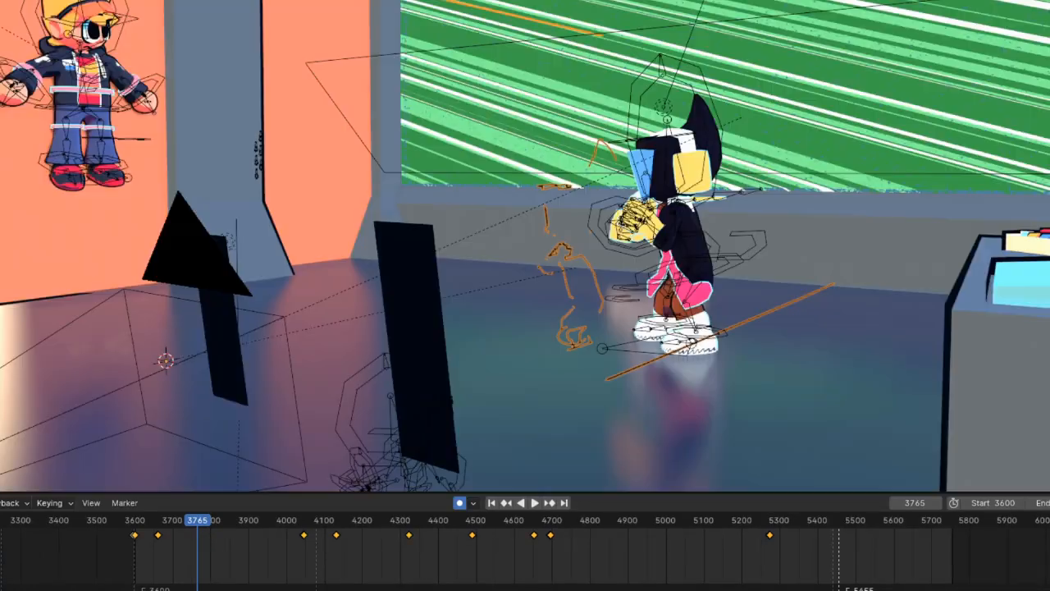
{"action": "key", "text": "ctrl+z"}
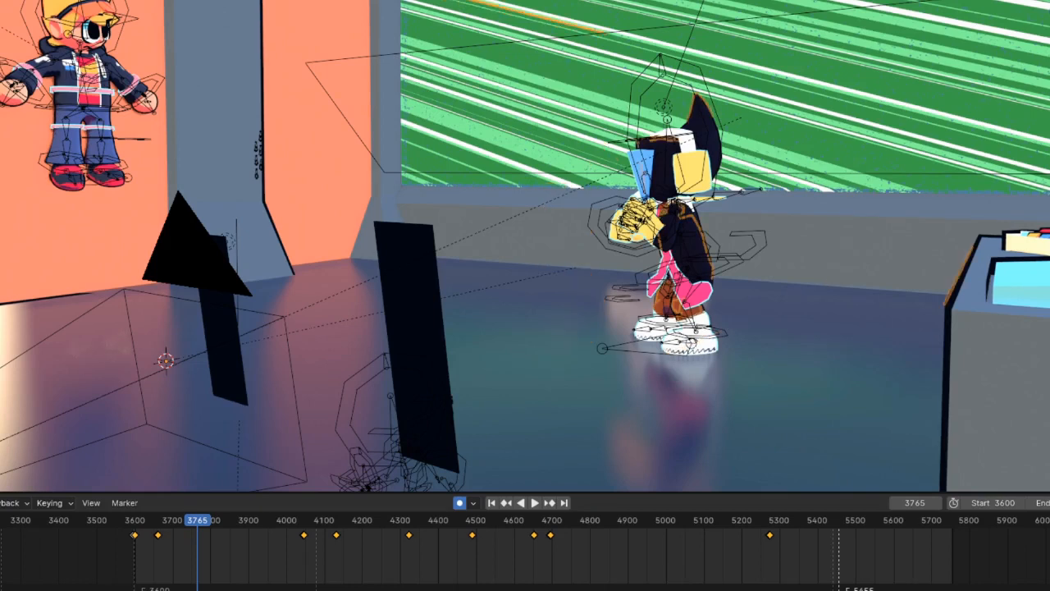
{"action": "key", "text": "KP_0"}
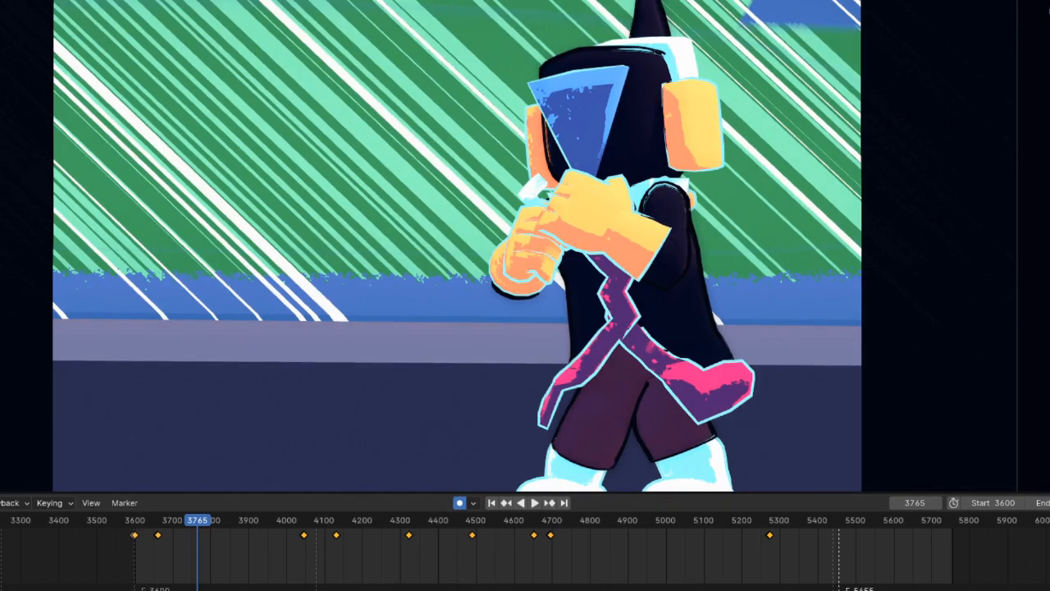
Examine the character's shading and outlines from the side and from behind, outside the camera view.
{"action": "middle_click_drag", "start_coordinate": [829, 74], "coordinate": [764, 116]}
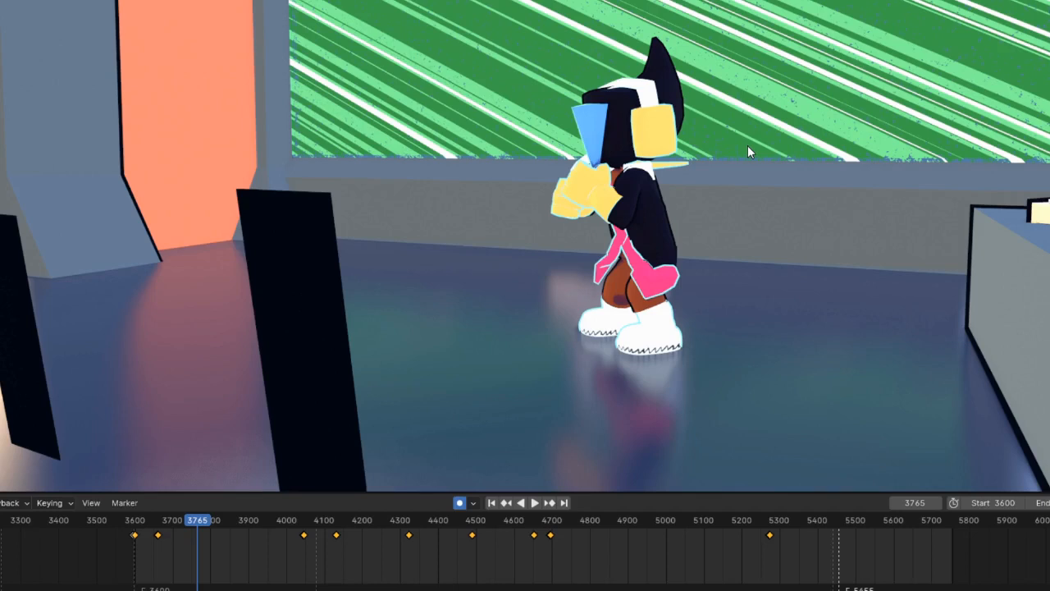
{"action": "middle_click_drag", "start_coordinate": [778, 103], "coordinate": [632, 135]}
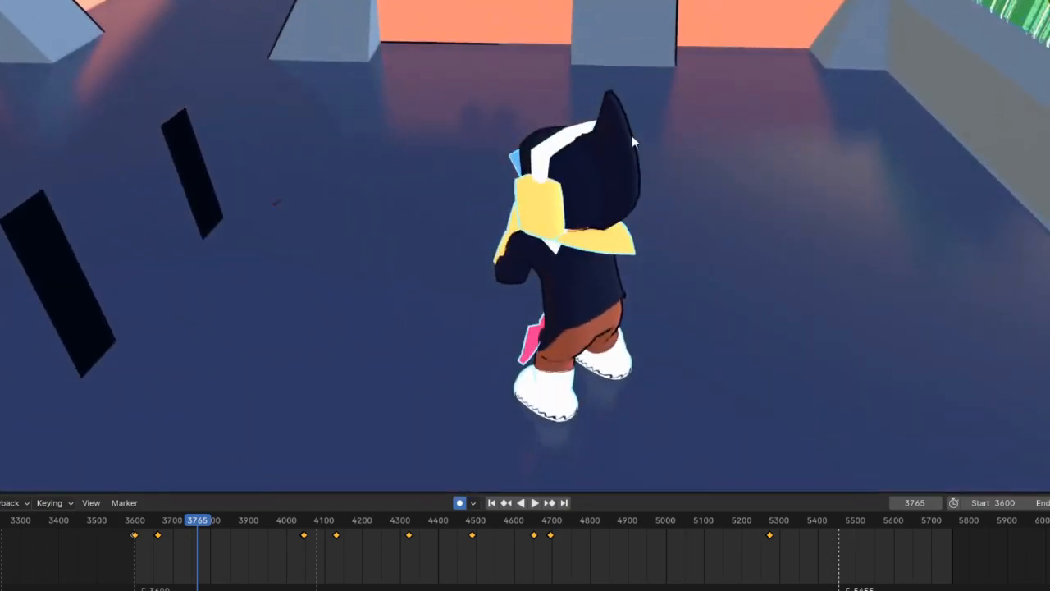
{"action": "scroll", "coordinate": [632, 138], "scroll_direction": "down", "scroll_amount": 3}
{"action": "middle_click_drag", "start_coordinate": [484, 98], "coordinate": [600, 78]}
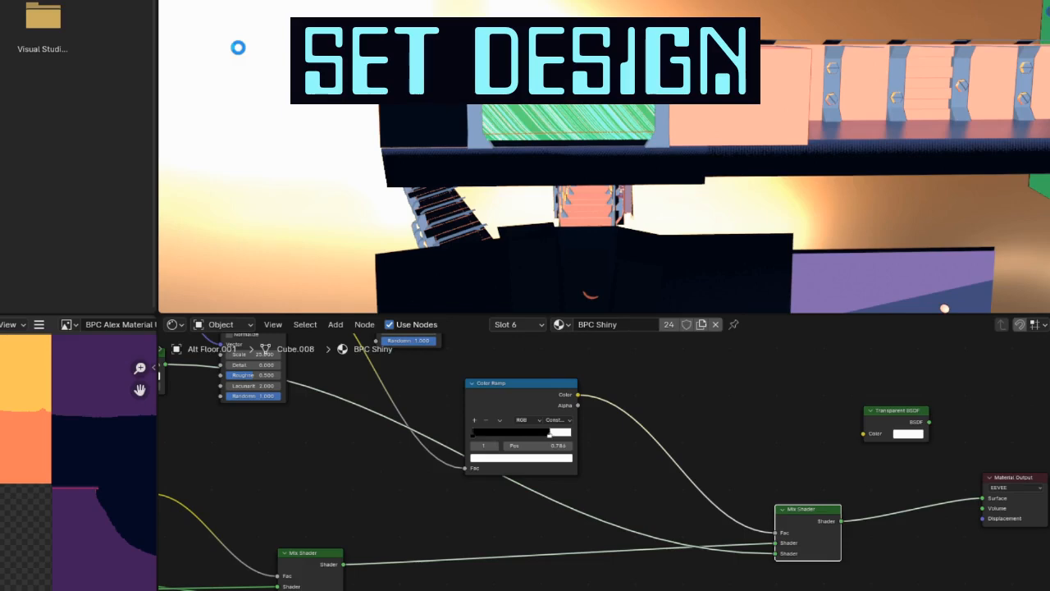
View the whole set from outside, play the animation from around frame 3980, and stop at frame 4018.
{"action": "middle_click_drag", "start_coordinate": [238, 48], "coordinate": [287, 87]}
{"action": "middle_click_drag", "start_coordinate": [488, 65], "coordinate": [537, 131]}
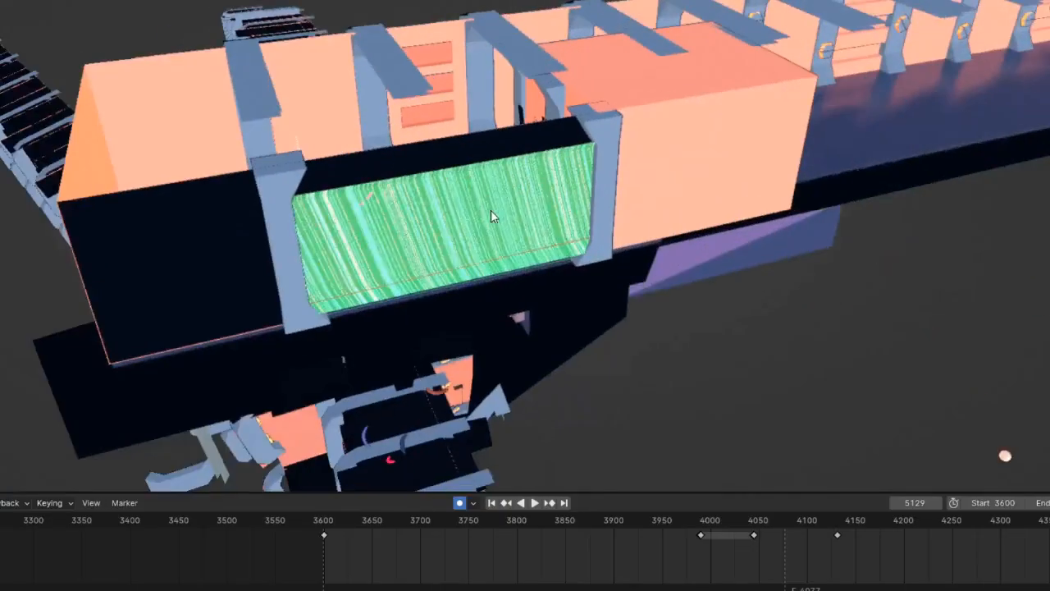
{"action": "scroll", "coordinate": [576, 539], "scroll_direction": "down", "scroll_amount": 18}
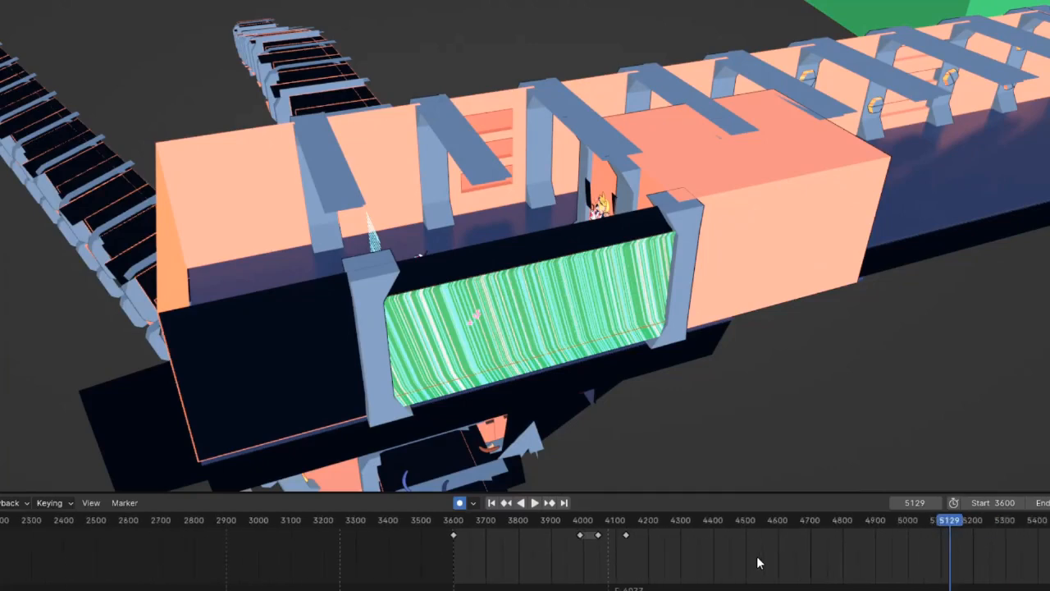
{"action": "left_click_drag", "start_coordinate": [712, 518], "coordinate": [912, 533]}
{"action": "key", "text": "space"}
{"action": "left_click", "coordinate": [943, 527]}
{"action": "middle_click_drag", "start_coordinate": [943, 530], "coordinate": [645, 542]}
{"action": "scroll", "coordinate": [645, 539], "scroll_direction": "down", "scroll_amount": 4}
{"action": "key", "text": "space"}
{"action": "left_click", "coordinate": [353, 524]}
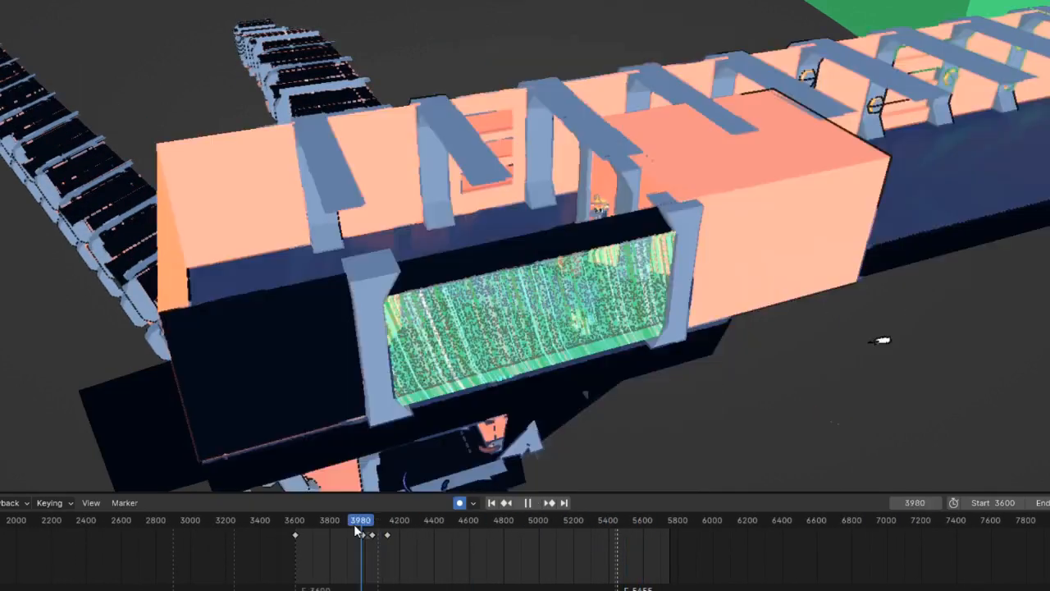
{"action": "mouse_move", "coordinate": [360, 527]}
{"action": "left_mouse_down"}
{"action": "mouse_move", "coordinate": [348, 526]}
{"action": "mouse_move", "coordinate": [367, 527]}
{"action": "left_mouse_up"}
{"action": "key", "text": "space"}
Examine the window room from above, replay its set-piece movement, and stop at frame 3927.
{"action": "middle_click_drag", "start_coordinate": [527, 379], "coordinate": [797, 248]}
{"action": "scroll", "coordinate": [704, 277], "scroll_direction": "up", "scroll_amount": 4}
{"action": "scroll", "coordinate": [804, 253], "scroll_direction": "down", "scroll_amount": 5}
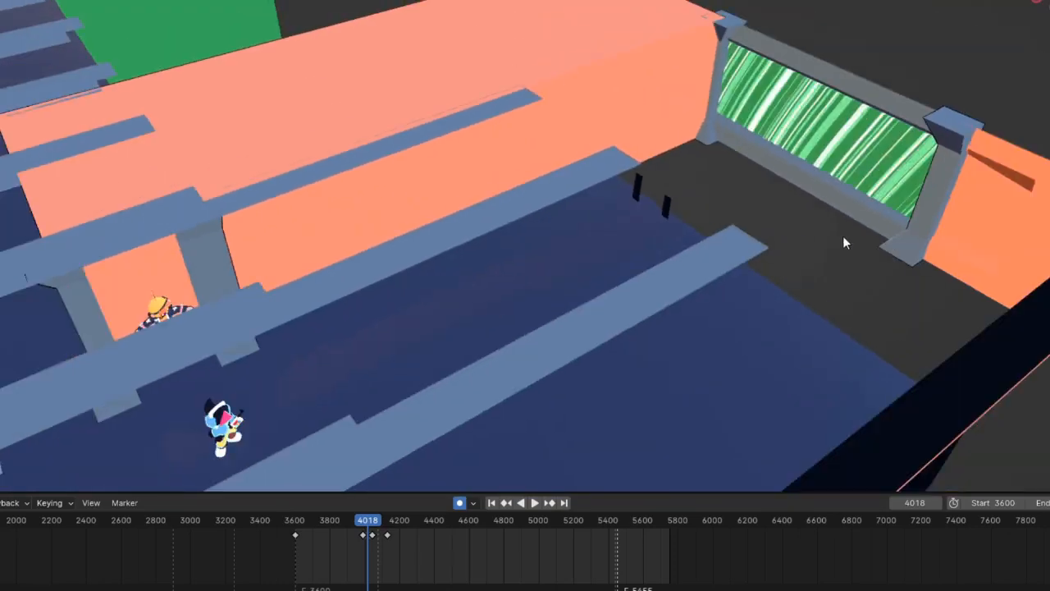
{"action": "middle_click_drag", "start_coordinate": [887, 179], "coordinate": [794, 285]}
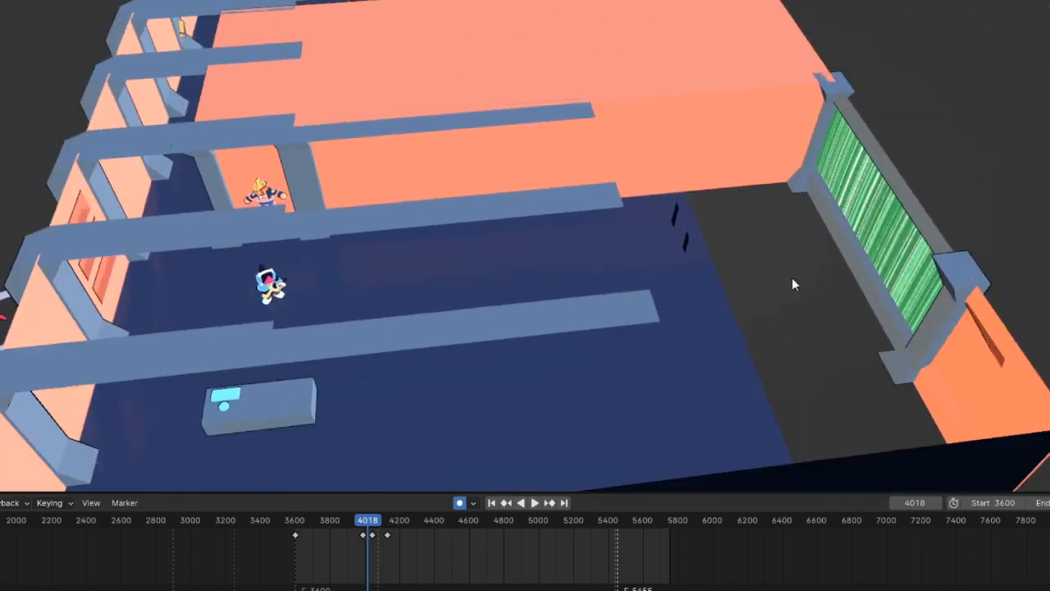
{"action": "left_click", "coordinate": [356, 525]}
{"action": "key", "text": "space"}
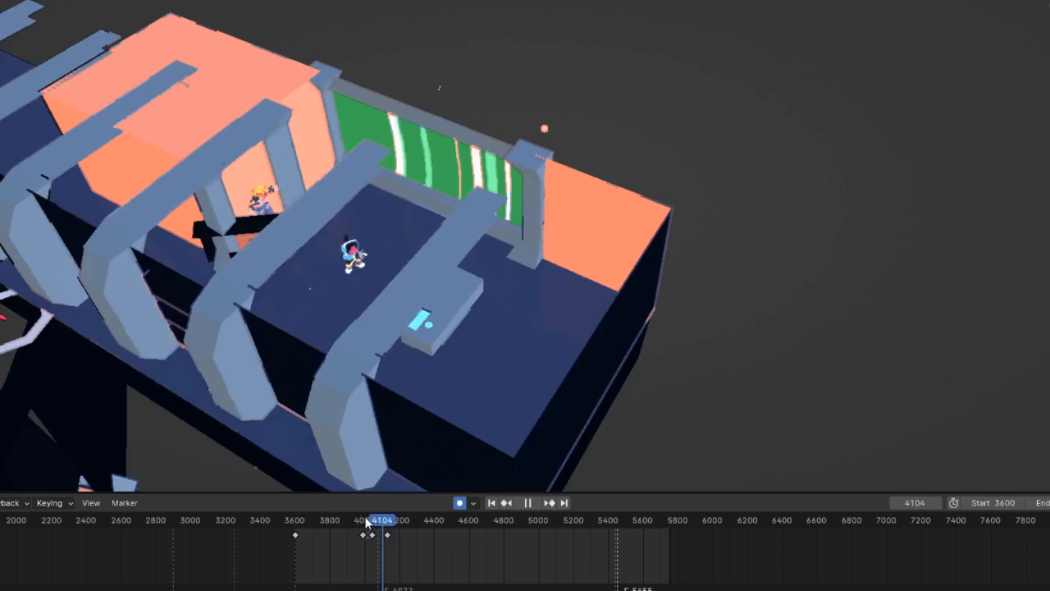
{"action": "left_click_drag", "start_coordinate": [359, 518], "coordinate": [350, 517]}
{"action": "key", "text": "space"}
Show the long corridor from outside, scrub to the running shot, and stop playback at frame 5431.
{"action": "middle_click_drag", "start_coordinate": [575, 275], "coordinate": [451, 182]}
{"action": "scroll", "coordinate": [705, 188], "scroll_direction": "down", "scroll_amount": 4}
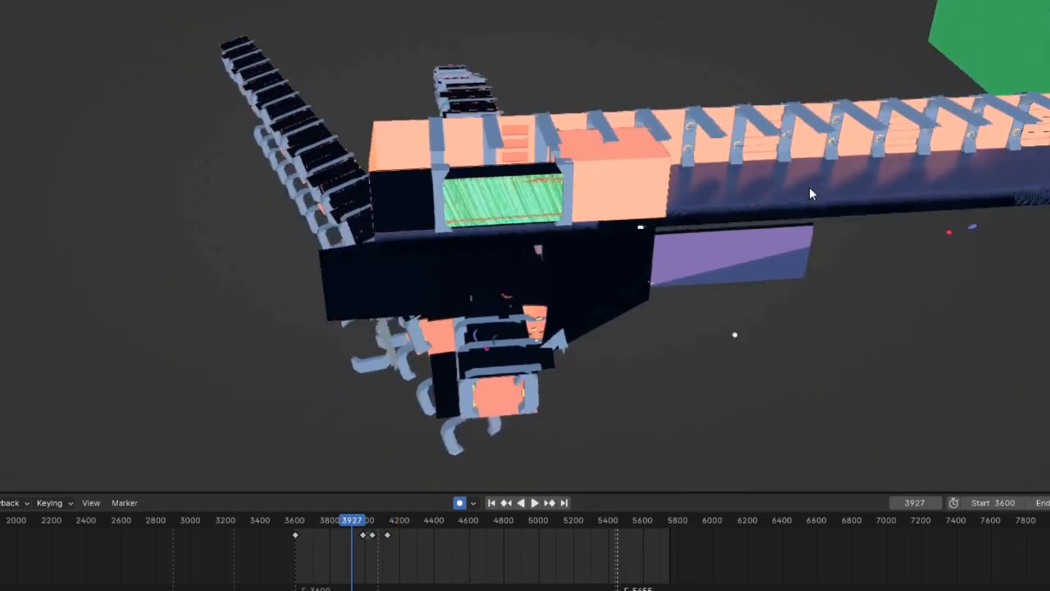
{"action": "middle_click_drag", "start_coordinate": [912, 213], "coordinate": [566, 270], "text": "shift"}
{"action": "left_click_drag", "start_coordinate": [554, 519], "coordinate": [646, 518]}
{"action": "middle_click_drag", "start_coordinate": [661, 286], "coordinate": [602, 172]}
{"action": "middle_click_drag", "start_coordinate": [619, 270], "coordinate": [619, 306]}
{"action": "left_click_drag", "start_coordinate": [635, 527], "coordinate": [616, 522]}
{"action": "key", "text": "space"}
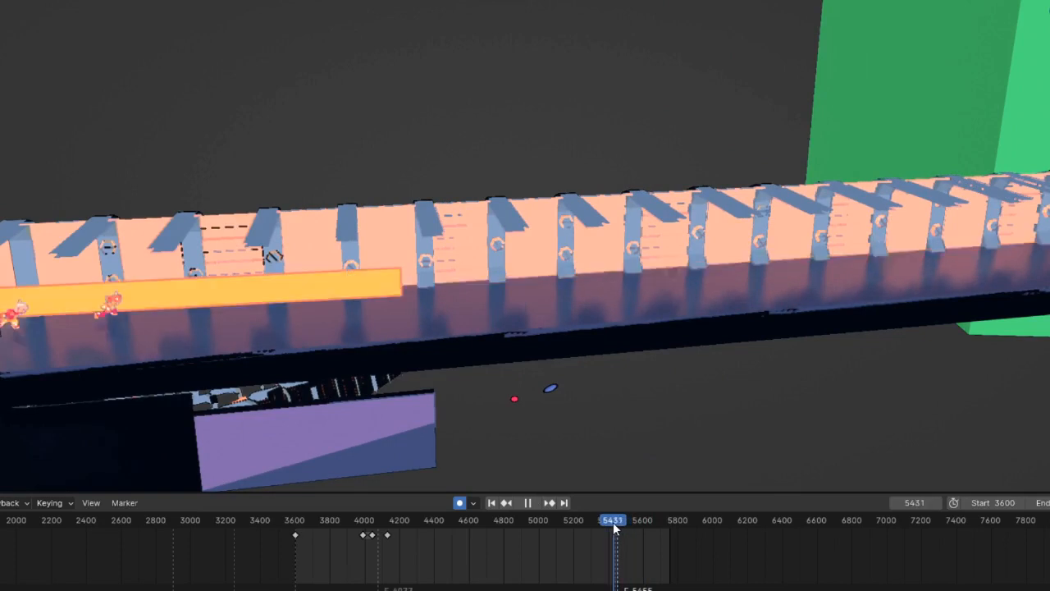
{"action": "key", "text": "Escape"}
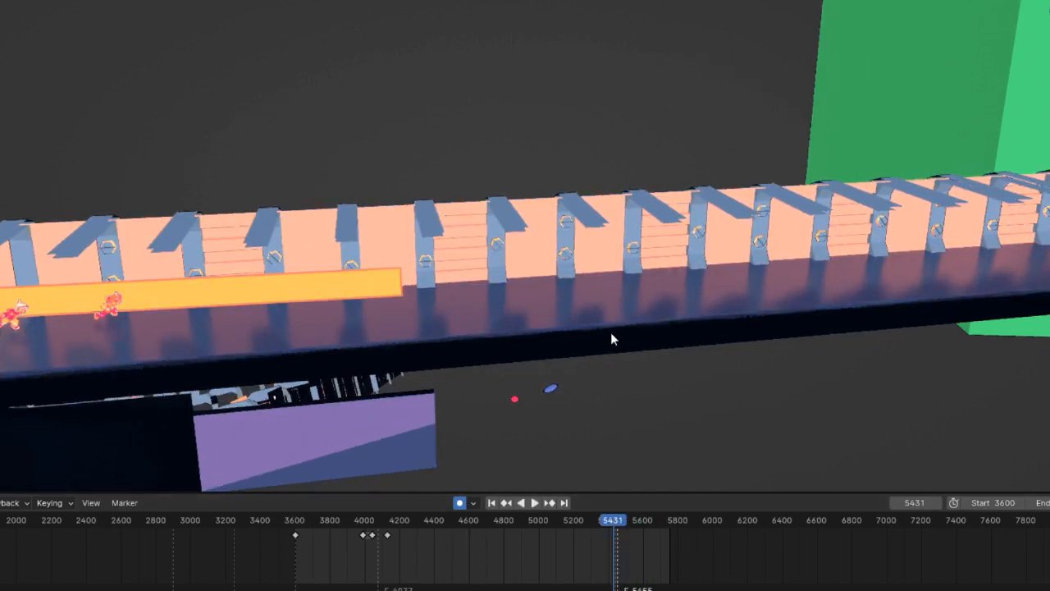
Step through the camera view to frame 5435 to show the corridor shot, and jump to frame 5547.
{"action": "key", "text": "Right"}
{"action": "middle_click_drag", "start_coordinate": [260, 319], "coordinate": [284, 310]}
{"action": "key", "text": "KP_0"}
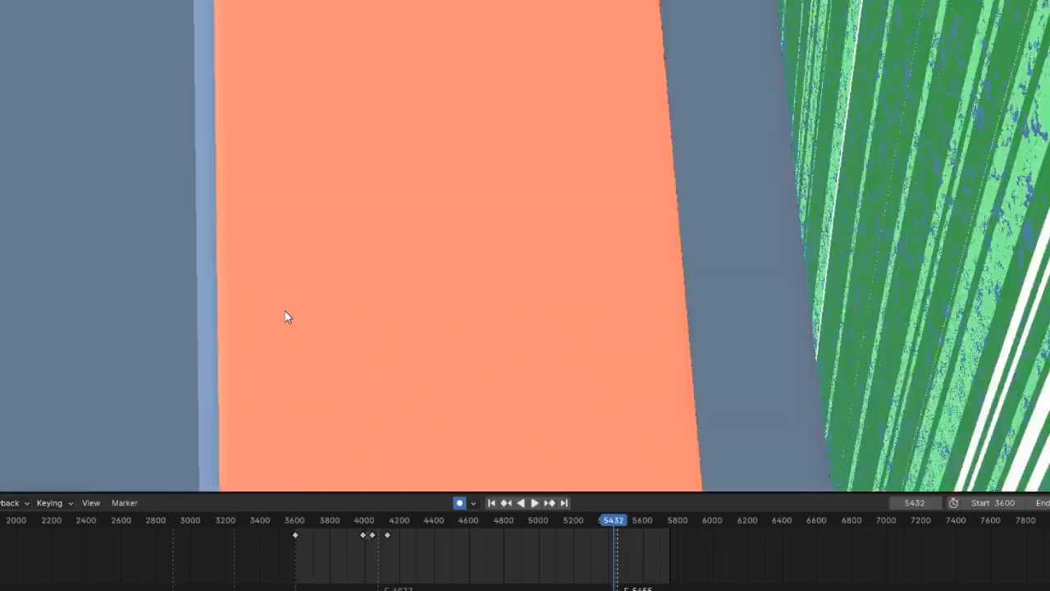
{"action": "key", "text": "Right"}
{"action": "key", "text": "Right"}
{"action": "key", "text": "Right"}
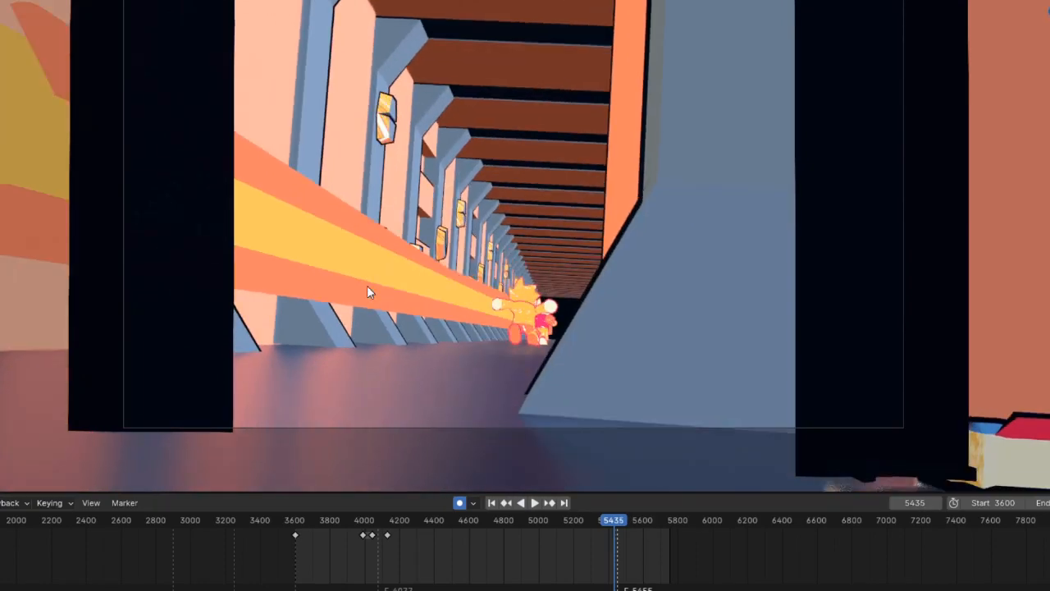
{"action": "left_click", "coordinate": [633, 524]}
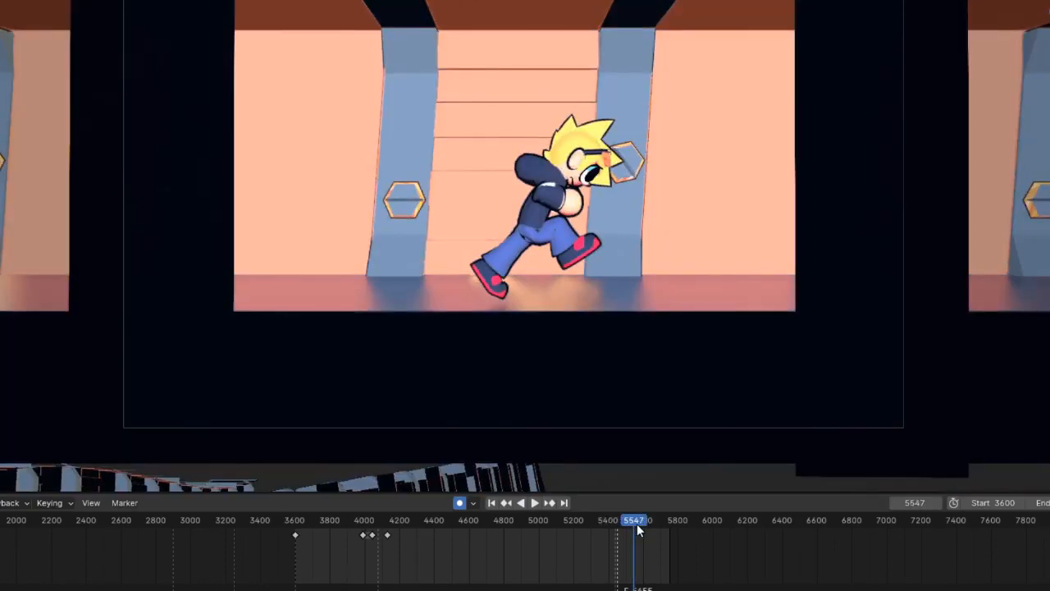
Inspect the panel cutouts and the corridor pieces behind them from outside the camera, and return to the camera view.
{"action": "middle_click_drag", "start_coordinate": [584, 269], "coordinate": [740, 231]}
{"action": "scroll", "coordinate": [530, 304], "scroll_direction": "down", "scroll_amount": 8}
{"action": "scroll", "coordinate": [646, 231], "scroll_direction": "up", "scroll_amount": 5}
{"action": "scroll", "coordinate": [634, 302], "scroll_direction": "up", "scroll_amount": 2}
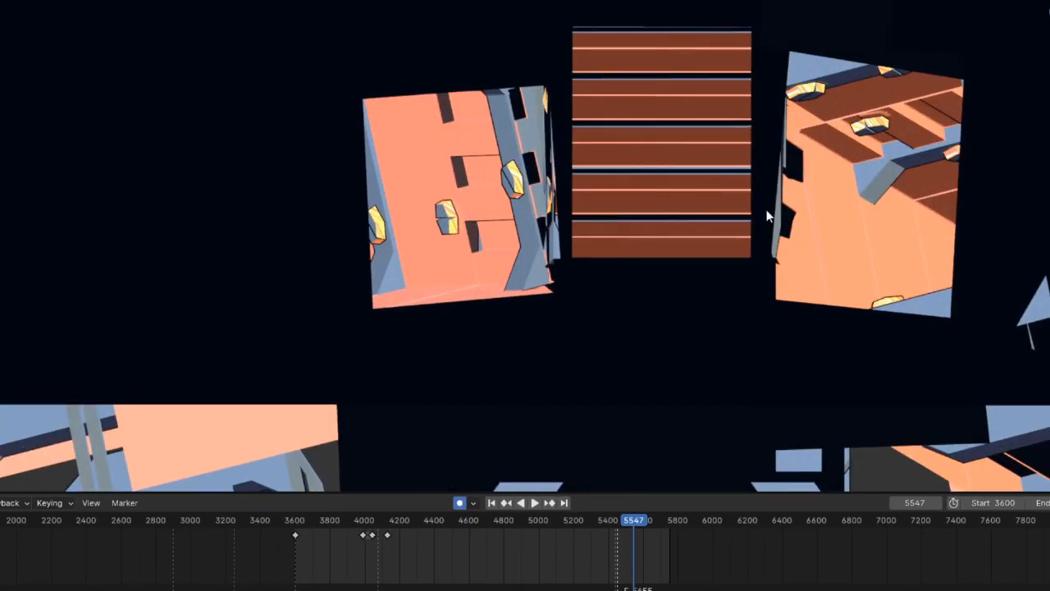
{"action": "key", "text": "KP_0"}
Show the three-panel corridor shot sliding into place at frame 5464, and go to frame 5516.
{"action": "left_click", "coordinate": [626, 525]}
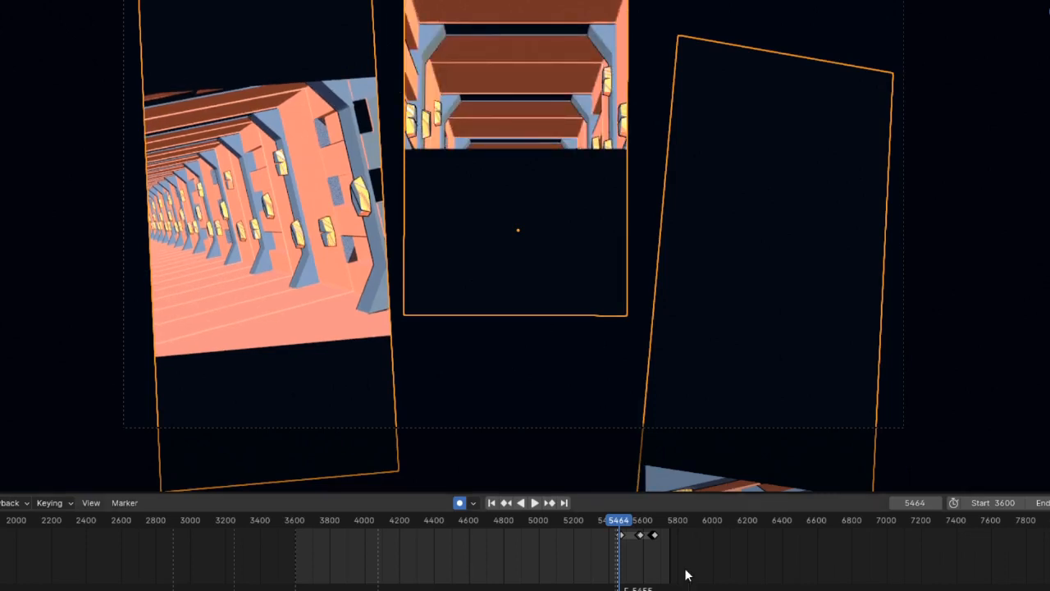
{"action": "scroll", "coordinate": [686, 575], "scroll_direction": "up", "scroll_amount": 5}
{"action": "left_click", "coordinate": [777, 525]}
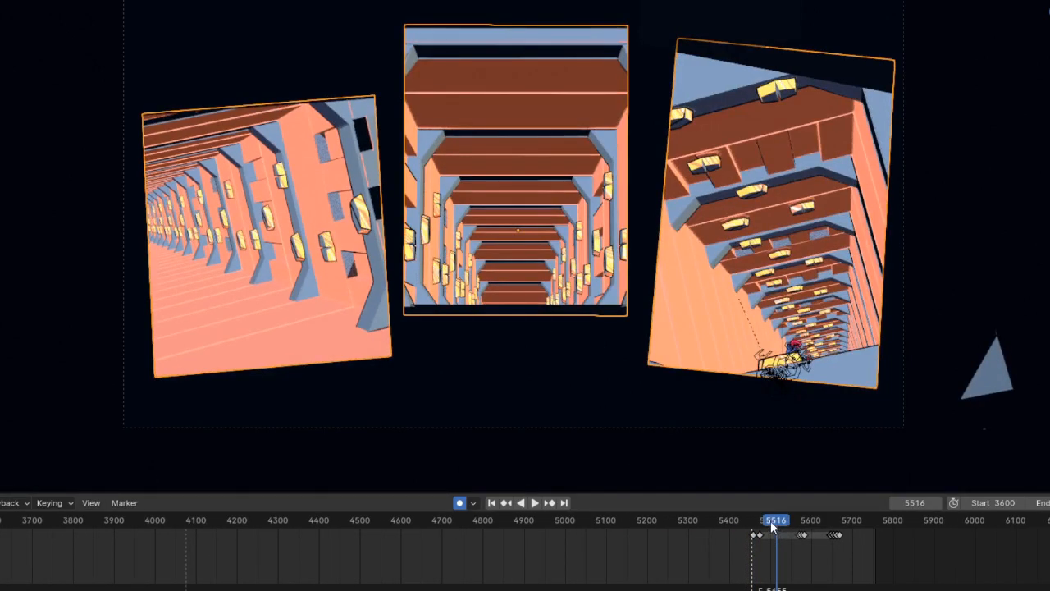
Open the left panel's corridor mesh in Edit Mode and examine its geometry from outside the camera.
{"action": "left_click", "coordinate": [356, 139]}
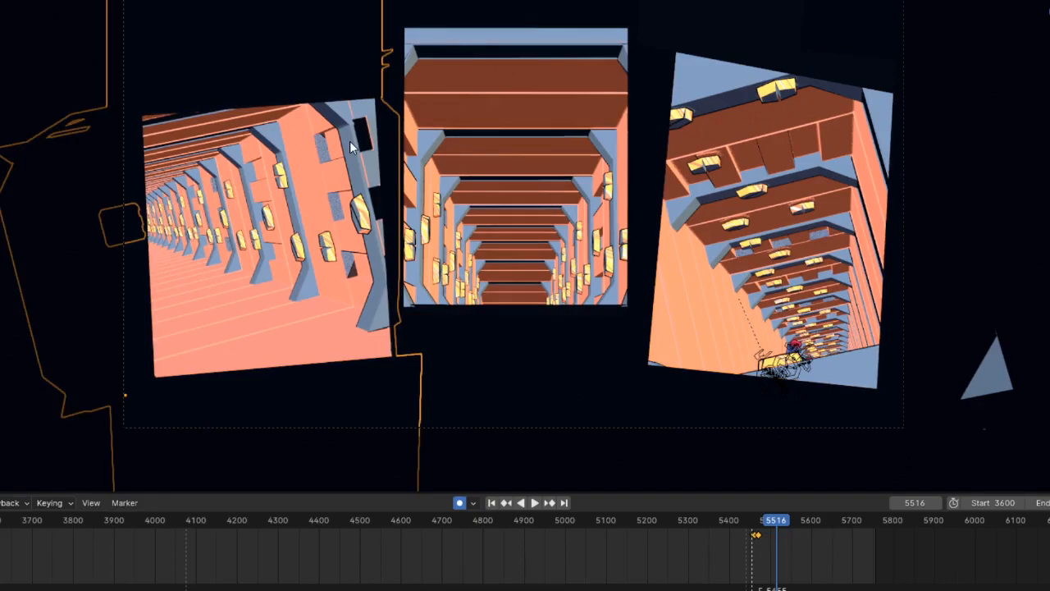
{"action": "key", "text": "Tab"}
{"action": "middle_click_drag", "start_coordinate": [356, 140], "coordinate": [587, 201]}
{"action": "middle_click_drag", "start_coordinate": [443, 111], "coordinate": [657, 143]}
{"action": "middle_click_drag", "start_coordinate": [622, 344], "coordinate": [535, 319]}
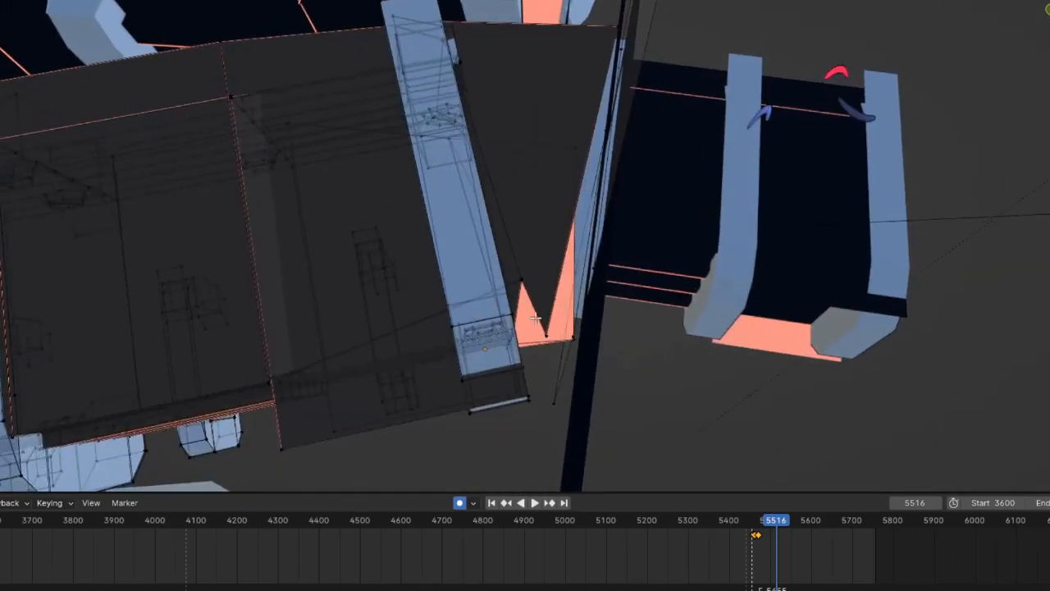
{"action": "middle_click_drag", "start_coordinate": [578, 201], "coordinate": [639, 392]}
{"action": "middle_click_drag", "start_coordinate": [553, 429], "coordinate": [398, 335]}
{"action": "middle_click_drag", "start_coordinate": [399, 284], "coordinate": [419, 123]}
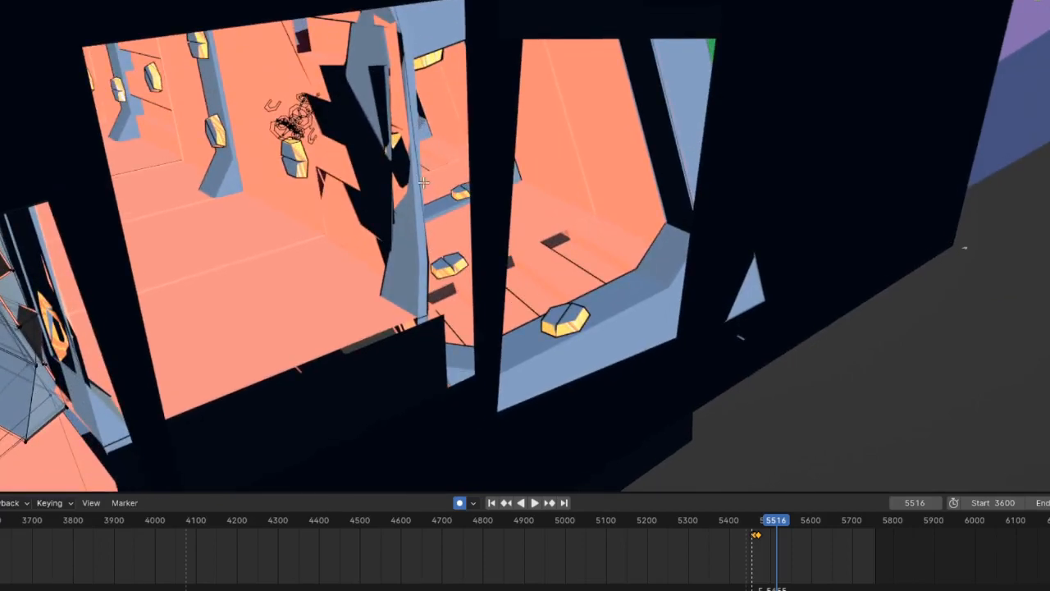
Try moving part of the middle corridor's mesh by about 0.61, 0.89 and 0.21 m, and check it through the camera.
{"action": "key", "text": "Tab"}
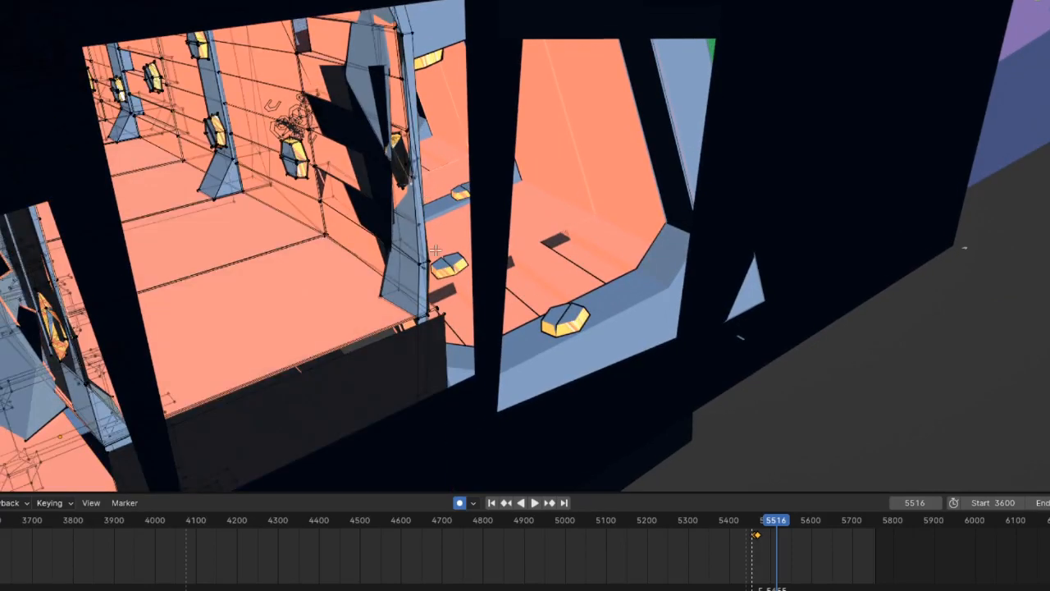
{"action": "left_click", "coordinate": [499, 244]}
{"action": "middle_click_drag", "start_coordinate": [499, 244], "coordinate": [610, 222]}
{"action": "scroll", "coordinate": [394, 144], "scroll_direction": "up", "scroll_amount": 2}
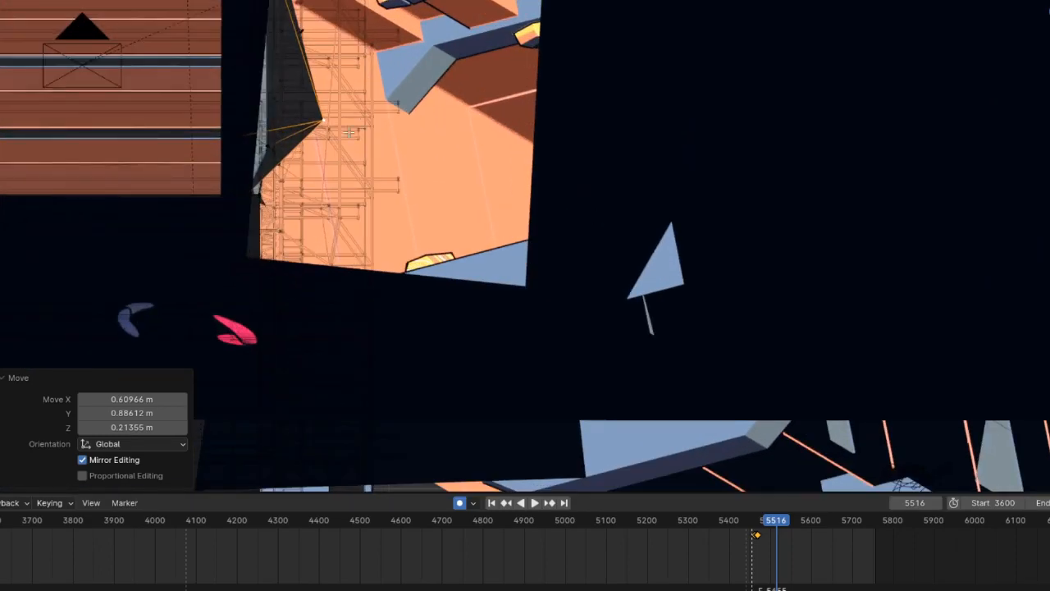
{"action": "scroll", "coordinate": [374, 115], "scroll_direction": "down", "scroll_amount": 5}
{"action": "scroll", "coordinate": [667, 203], "scroll_direction": "up", "scroll_amount": 2}
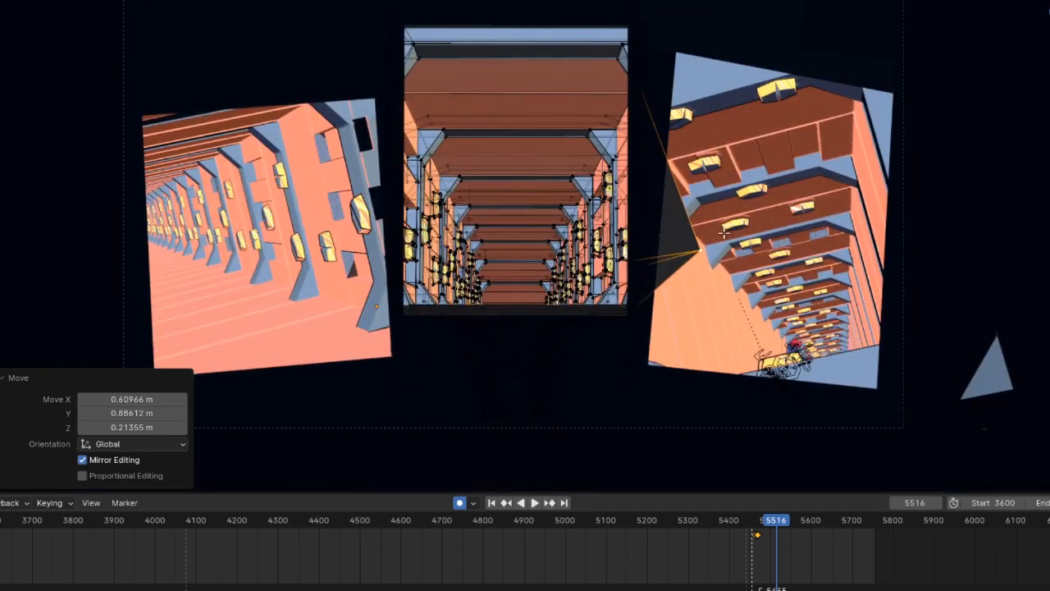
{"action": "key", "text": "r"}
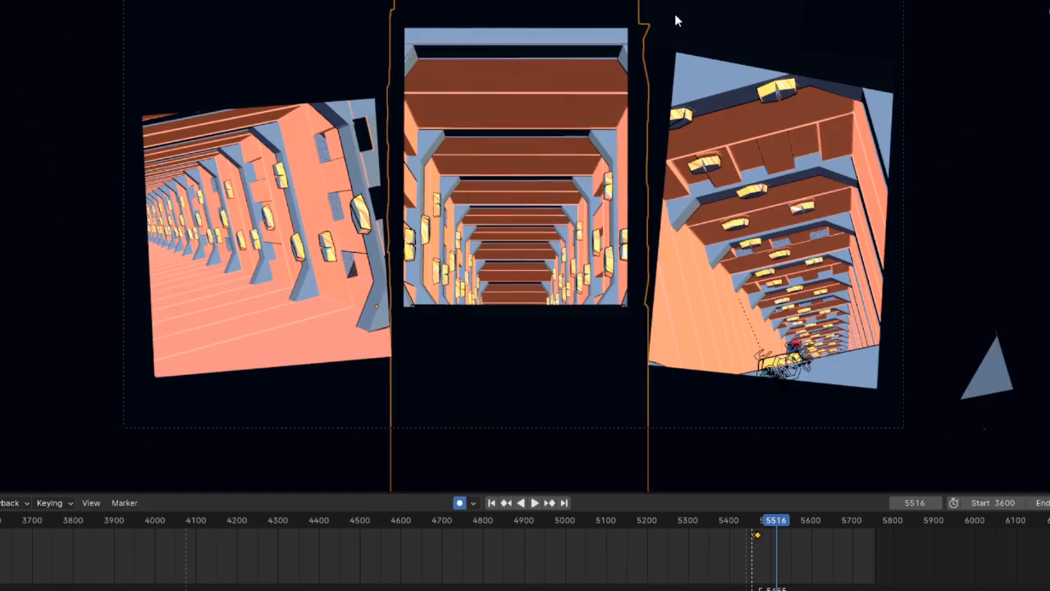
Examine the corridor sets behind the three-window comic panel frame from outside the camera at frame 5516.
{"action": "middle_click_drag", "start_coordinate": [669, 105], "coordinate": [526, 151]}
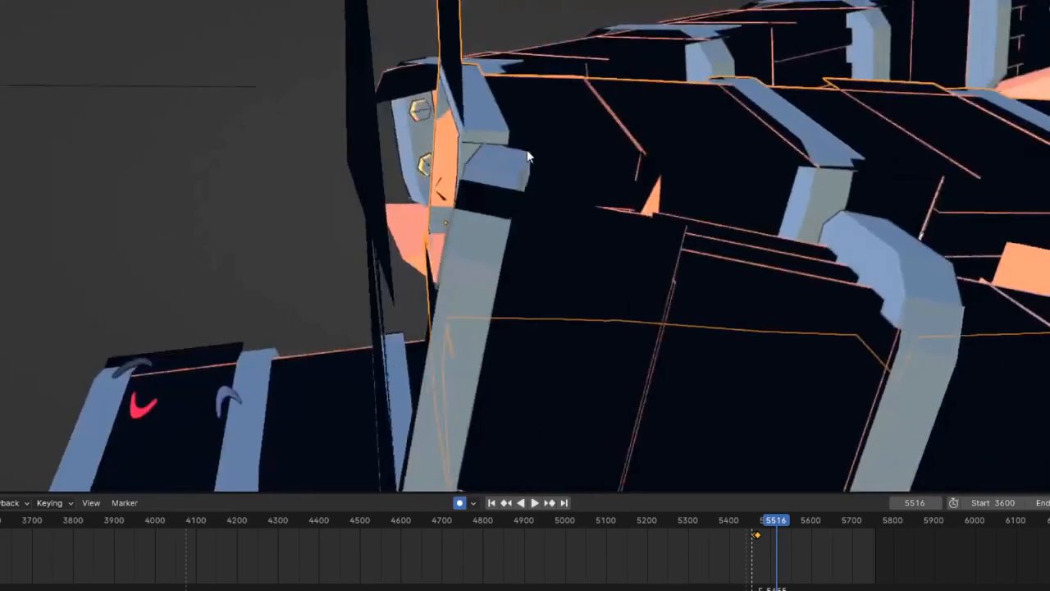
{"action": "scroll", "coordinate": [599, 167], "scroll_direction": "down", "scroll_amount": 4}
{"action": "middle_click_drag", "start_coordinate": [599, 167], "coordinate": [593, 243]}
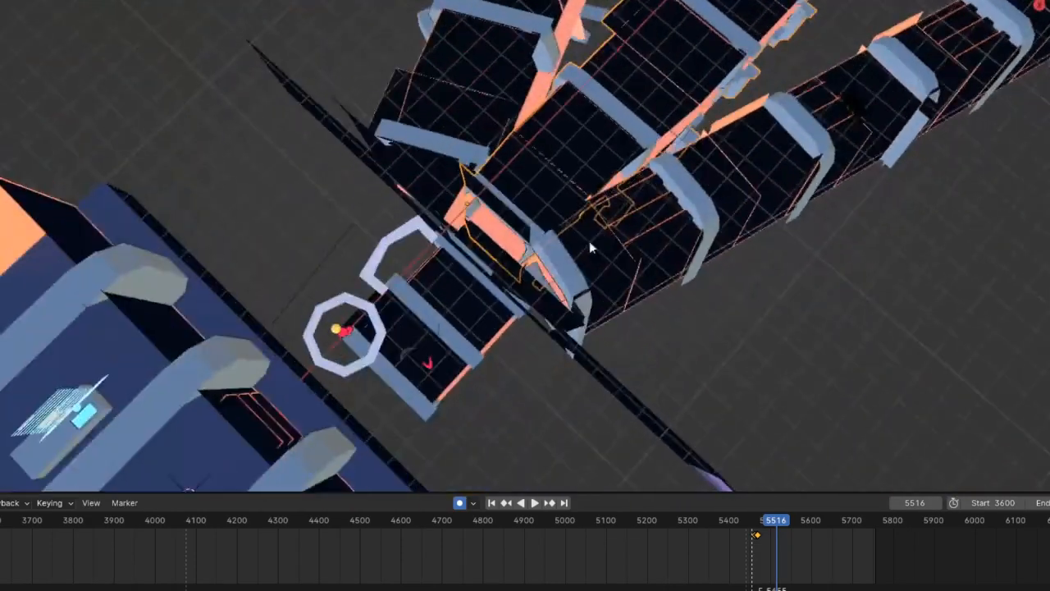
{"action": "scroll", "coordinate": [509, 251], "scroll_direction": "up", "scroll_amount": 4}
{"action": "middle_click_drag", "start_coordinate": [508, 251], "coordinate": [484, 193]}
{"action": "middle_click_drag", "start_coordinate": [456, 148], "coordinate": [560, 205]}
Select the black panel frame with the three window cut-outs and return to the camera view.
{"action": "left_click", "coordinate": [597, 91]}
{"action": "scroll", "coordinate": [603, 98], "scroll_direction": "up", "scroll_amount": 3}
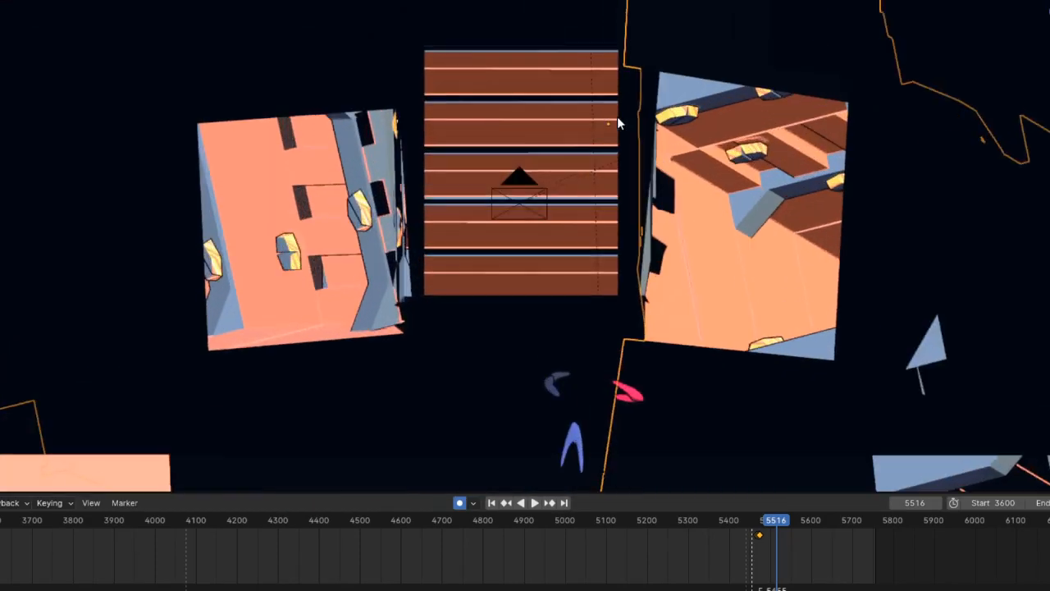
{"action": "left_click", "coordinate": [637, 107]}
{"action": "key", "text": "KP_0"}
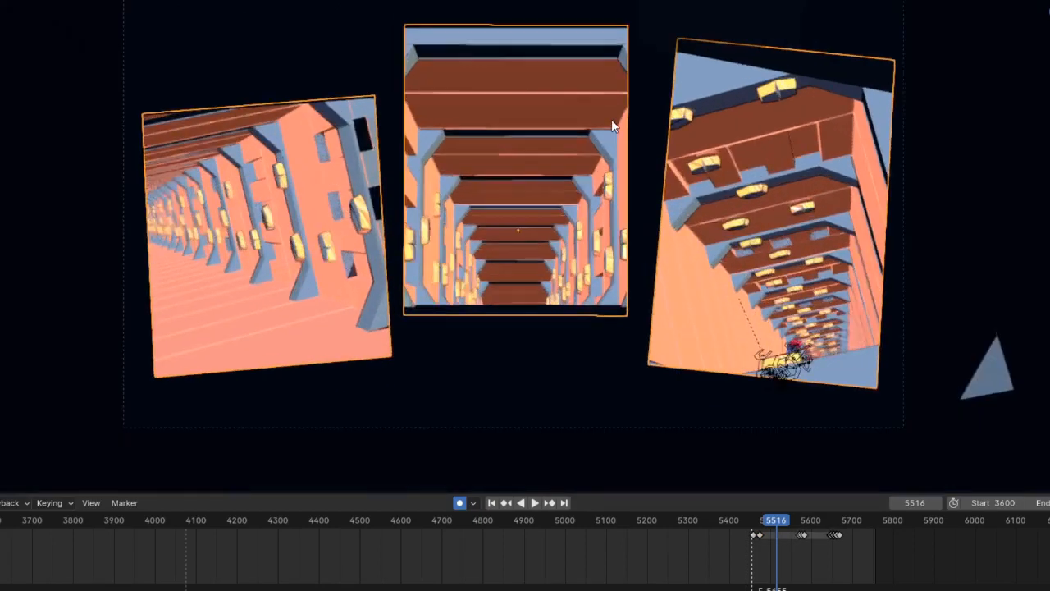
Examine the panel frame and the corridors behind it from outside the camera, stepping through frames 5457 to 5461.
{"action": "middle_click_drag", "start_coordinate": [780, 532], "coordinate": [818, 529], "text": "ctrl"}
{"action": "left_click_drag", "start_coordinate": [817, 518], "coordinate": [805, 518]}
{"action": "scroll", "coordinate": [764, 401], "scroll_direction": "down", "scroll_amount": 5}
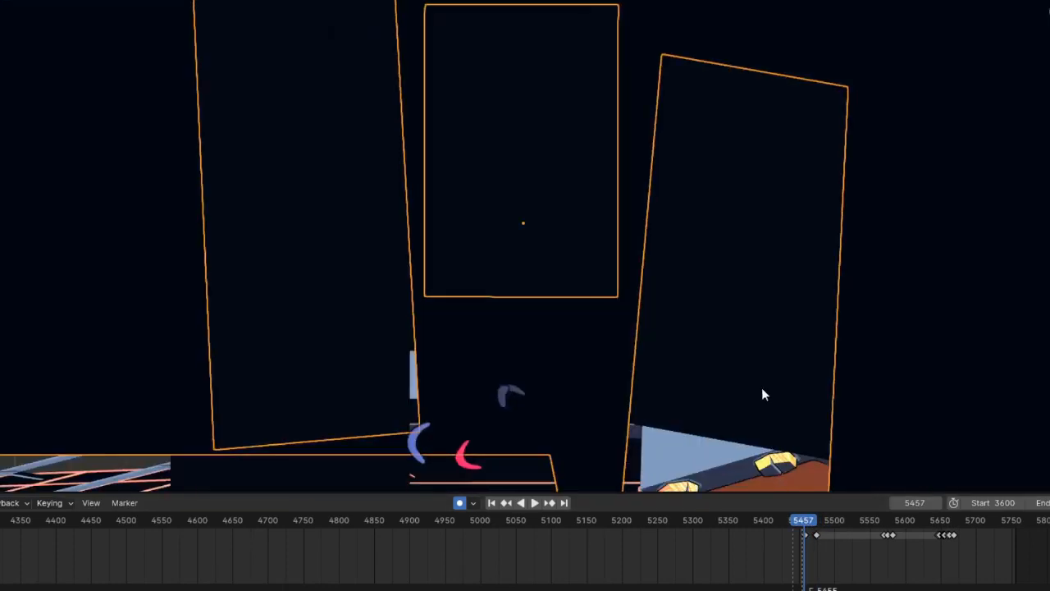
{"action": "middle_click_drag", "start_coordinate": [650, 328], "coordinate": [496, 167]}
{"action": "key", "text": "Right"}
{"action": "key", "text": "Right"}
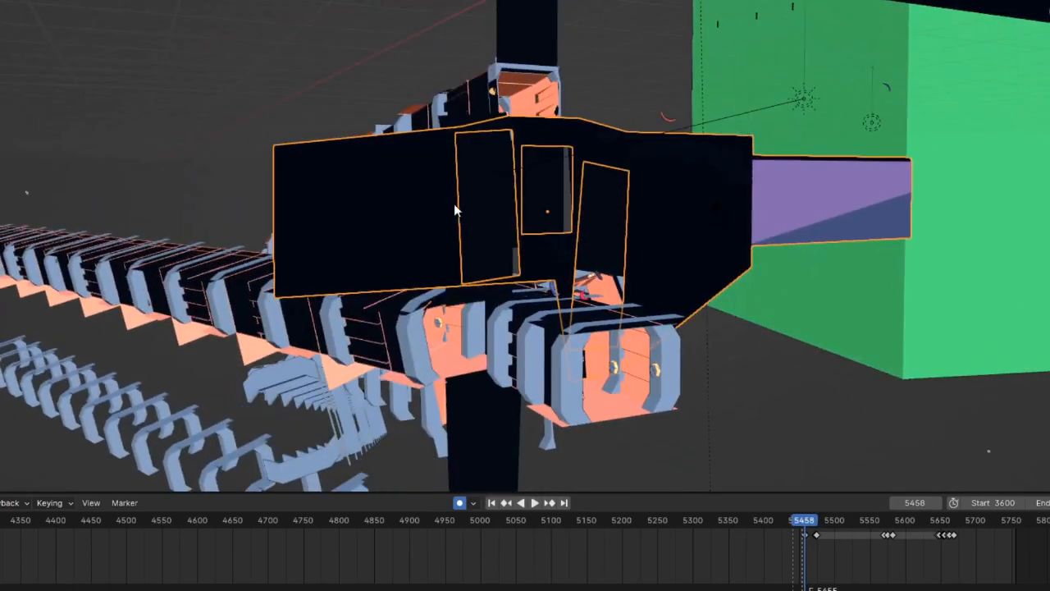
{"action": "scroll", "coordinate": [455, 202], "scroll_direction": "up", "scroll_amount": 7}
{"action": "scroll", "coordinate": [387, 279], "scroll_direction": "down", "scroll_amount": 3}
{"action": "middle_click_drag", "start_coordinate": [458, 282], "coordinate": [481, 290]}
{"action": "key", "text": "Right"}
{"action": "key", "text": "Right"}
{"action": "key", "text": "Right"}
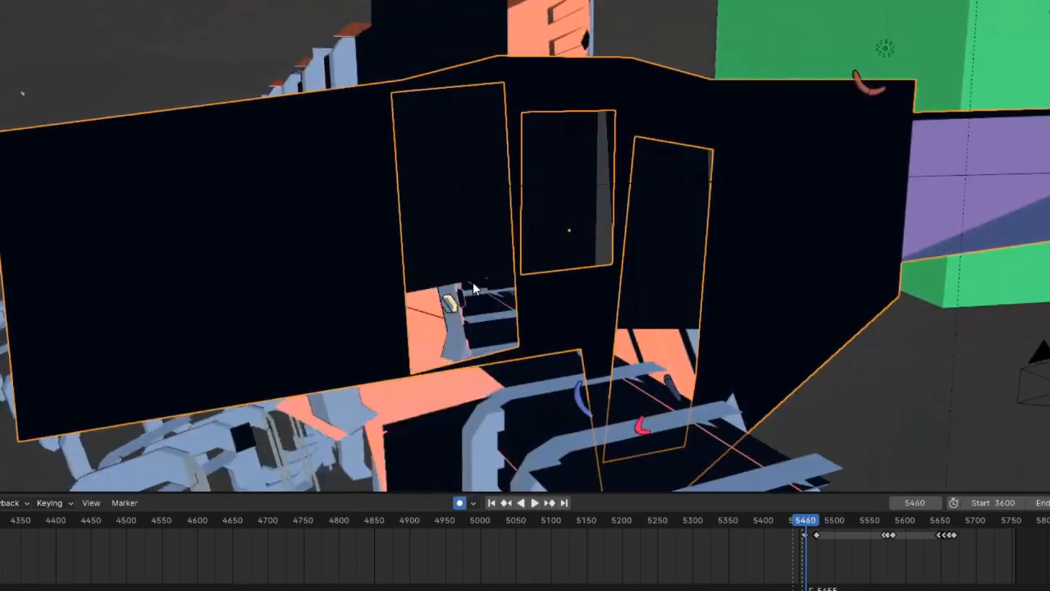
{"action": "scroll", "coordinate": [443, 203], "scroll_direction": "up", "scroll_amount": 4}
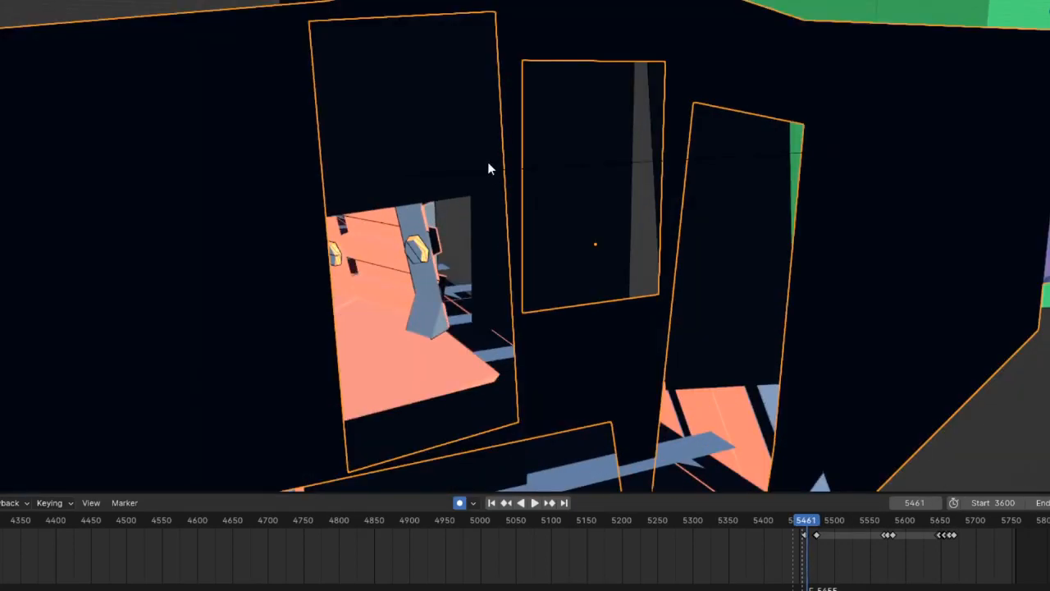
Step on to frame 5475, examining from several angles how the corridor pieces line up behind the three windows.
{"action": "key", "text": "Left"}
{"action": "key", "text": "Right"}
{"action": "key", "text": "Right"}
{"action": "key", "text": "Right"}
{"action": "key", "text": "Right"}
{"action": "key", "text": "Right"}
{"action": "key", "text": "Right"}
{"action": "key", "text": "Right"}
{"action": "key", "text": "Right"}
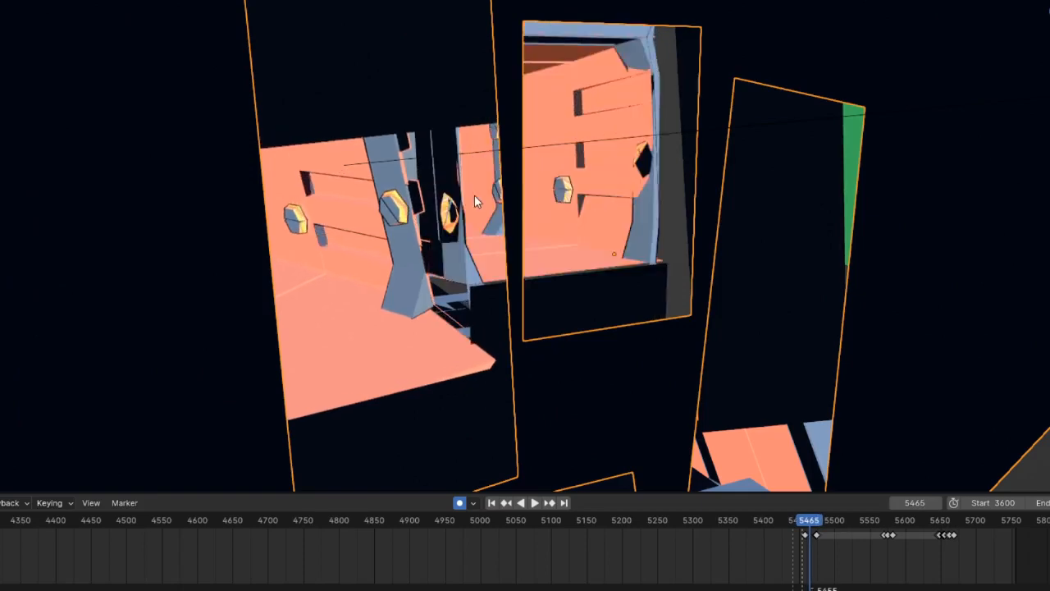
{"action": "key", "text": "Right"}
{"action": "key", "text": "Right"}
{"action": "key", "text": "Right"}
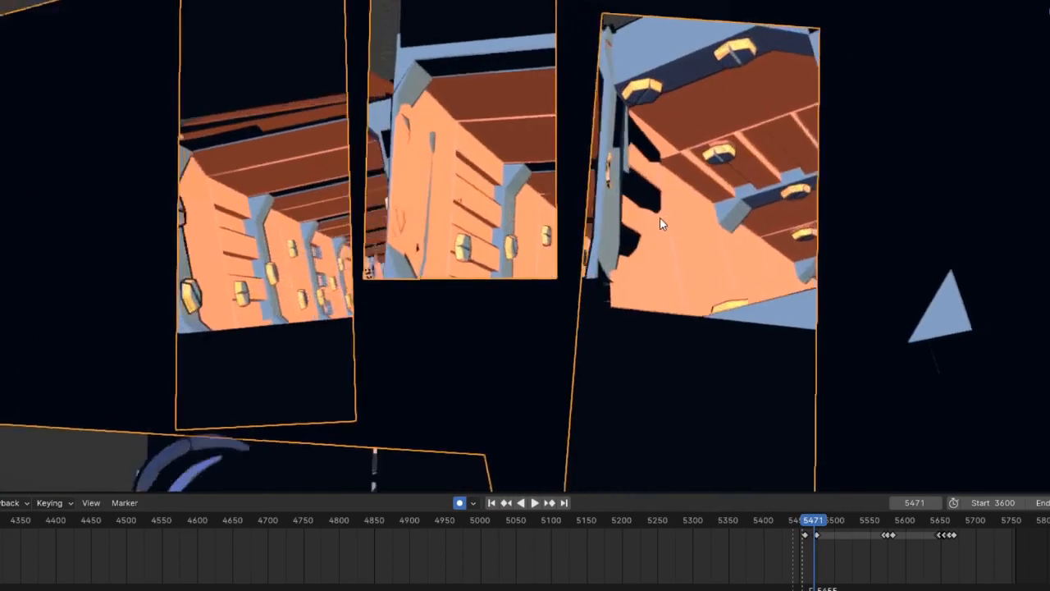
{"action": "key", "text": "Right"}
{"action": "key", "text": "Right"}
{"action": "key", "text": "Right"}
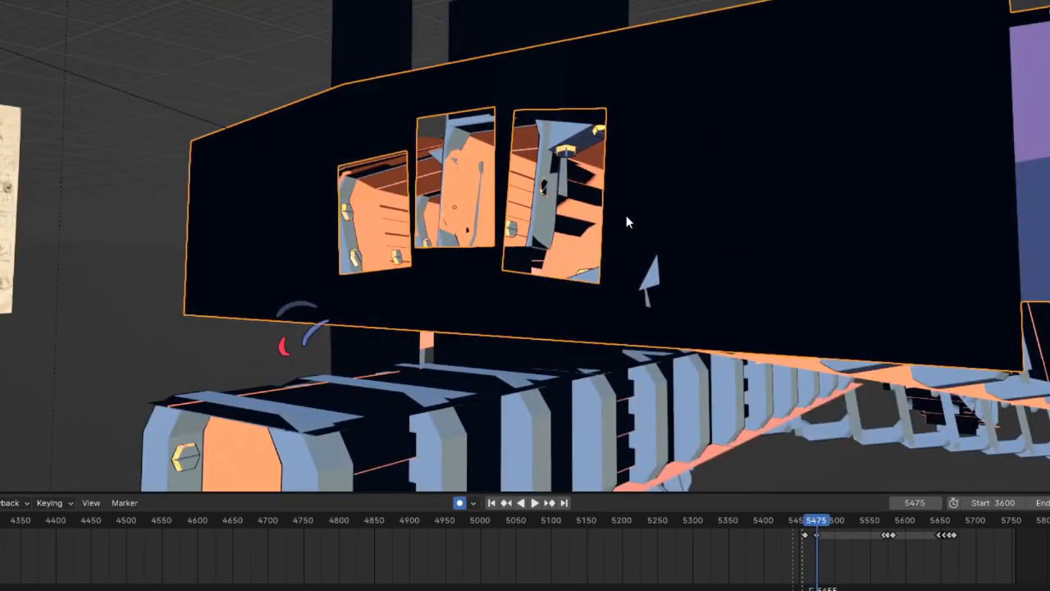
Compare the shape of the panel frame's windows between frames 5473 and 5474.
{"action": "key", "text": "Left"}
{"action": "key", "text": "Left"}
{"action": "key", "text": "Left"}
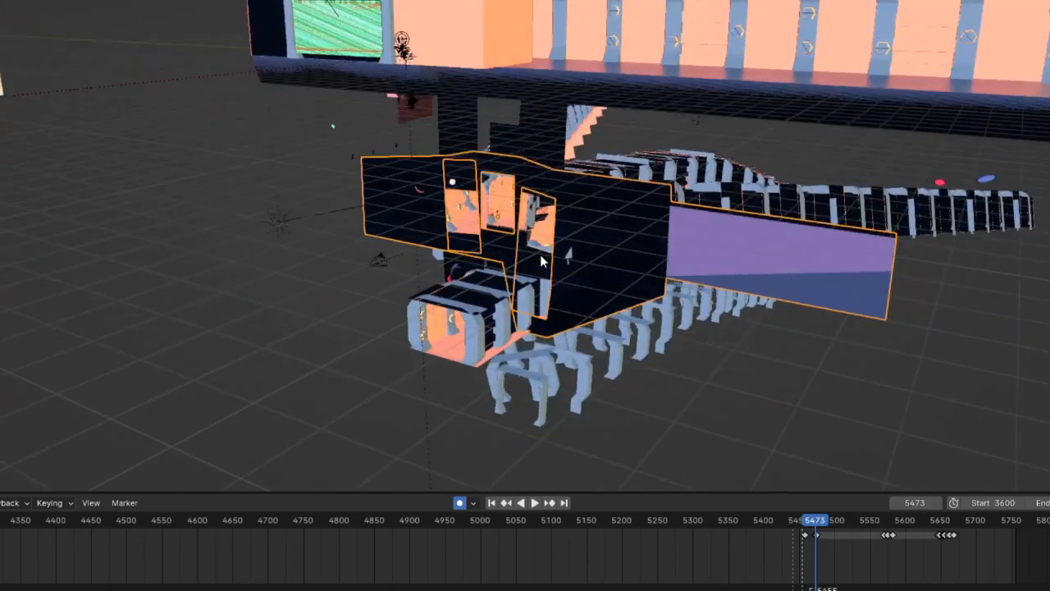
{"action": "scroll", "coordinate": [599, 246], "scroll_direction": "up", "scroll_amount": 6}
{"action": "key", "text": "Right"}
{"action": "key", "text": "Right"}
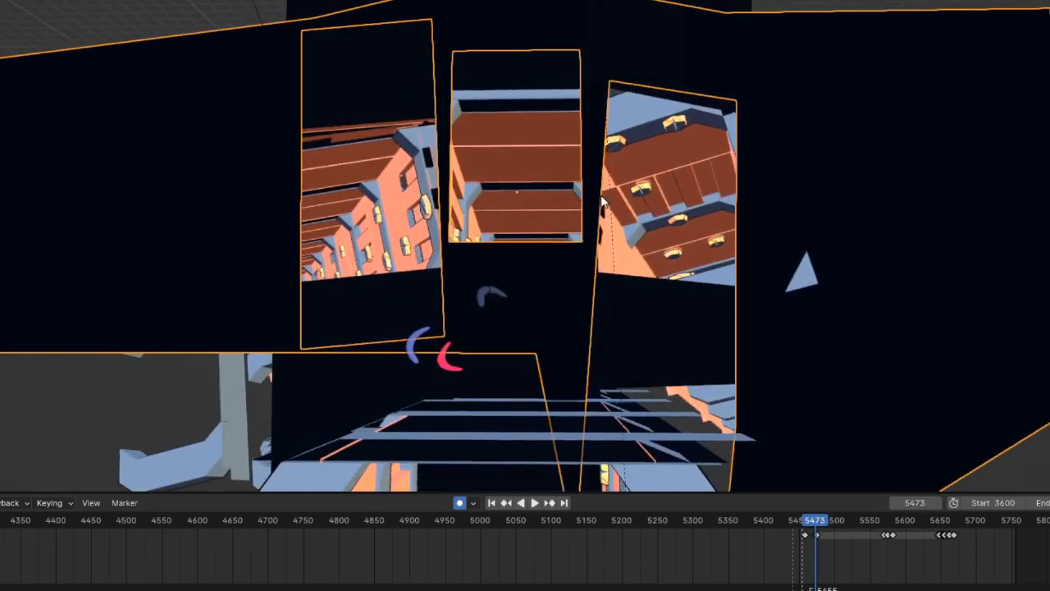
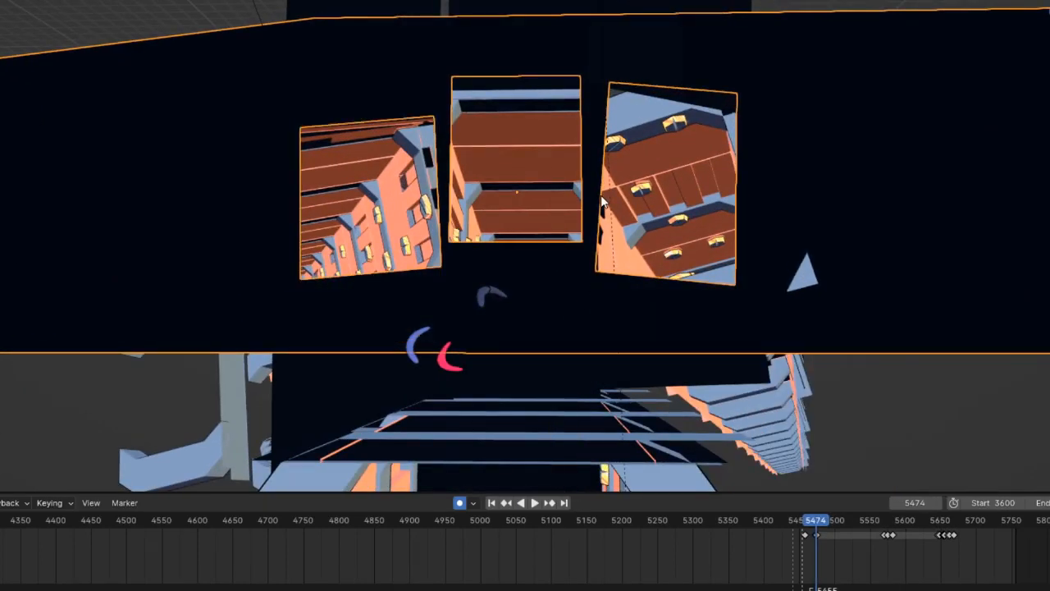
{"action": "key", "text": "Left"}
{"action": "key", "text": "Right"}
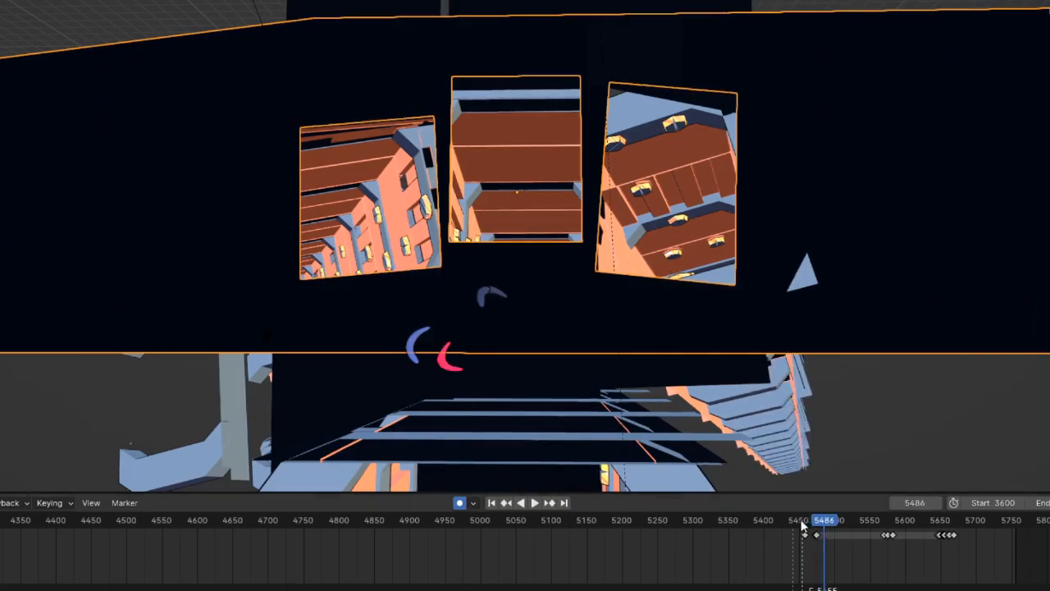
{"action": "key", "text": "Left"}
Examine the whole panel setup from afar and move the playhead back to the flashback shot at frame 4088.
{"action": "scroll", "coordinate": [700, 211], "scroll_direction": "down", "scroll_amount": 5}
{"action": "middle_click_drag", "start_coordinate": [700, 212], "coordinate": [663, 180]}
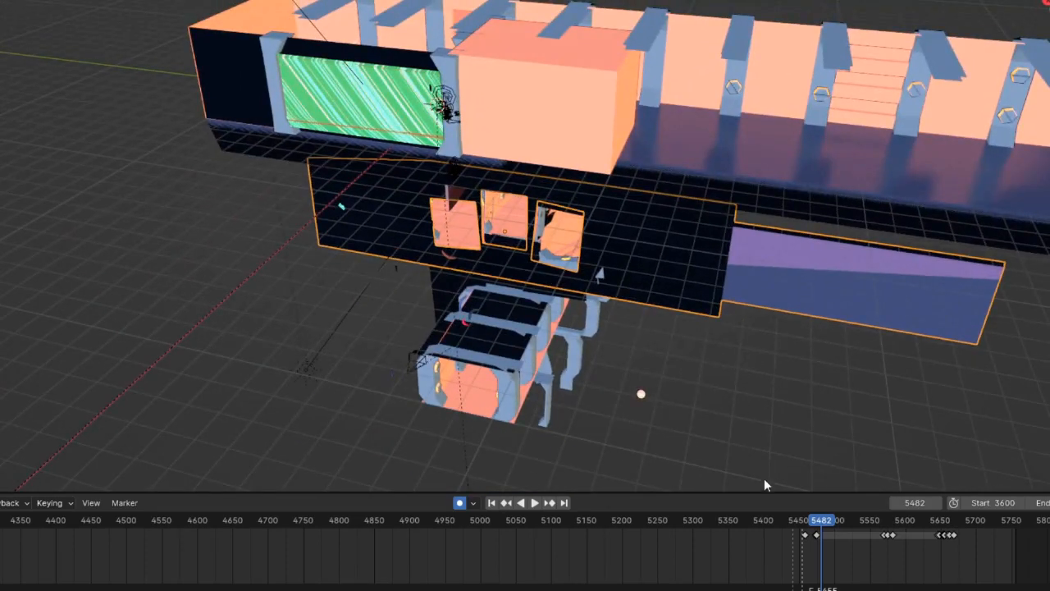
{"action": "left_click", "coordinate": [759, 520]}
{"action": "key", "text": "space"}
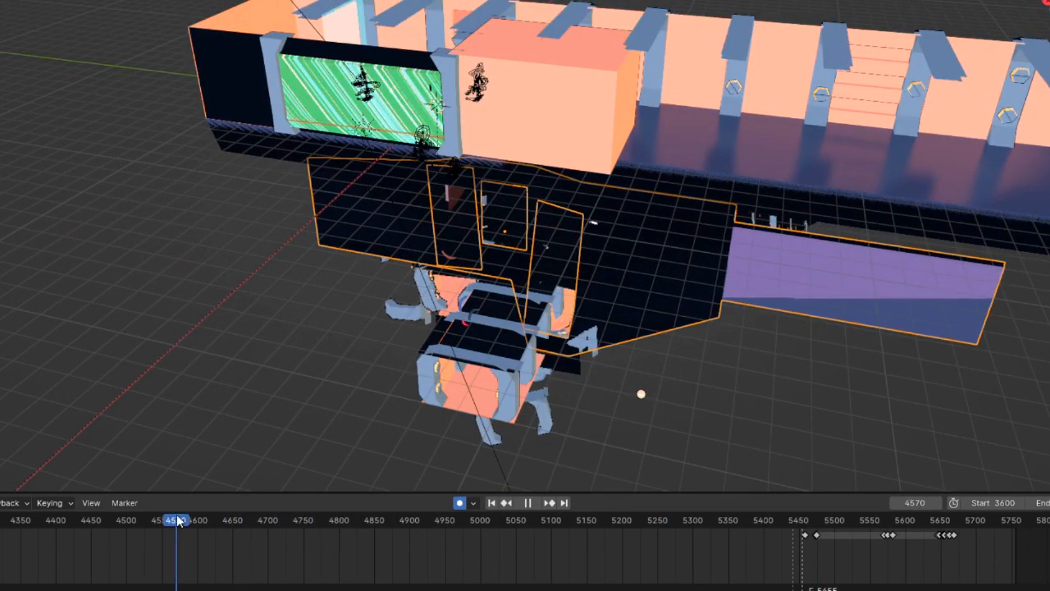
{"action": "middle_click_drag", "start_coordinate": [280, 544], "coordinate": [503, 554]}
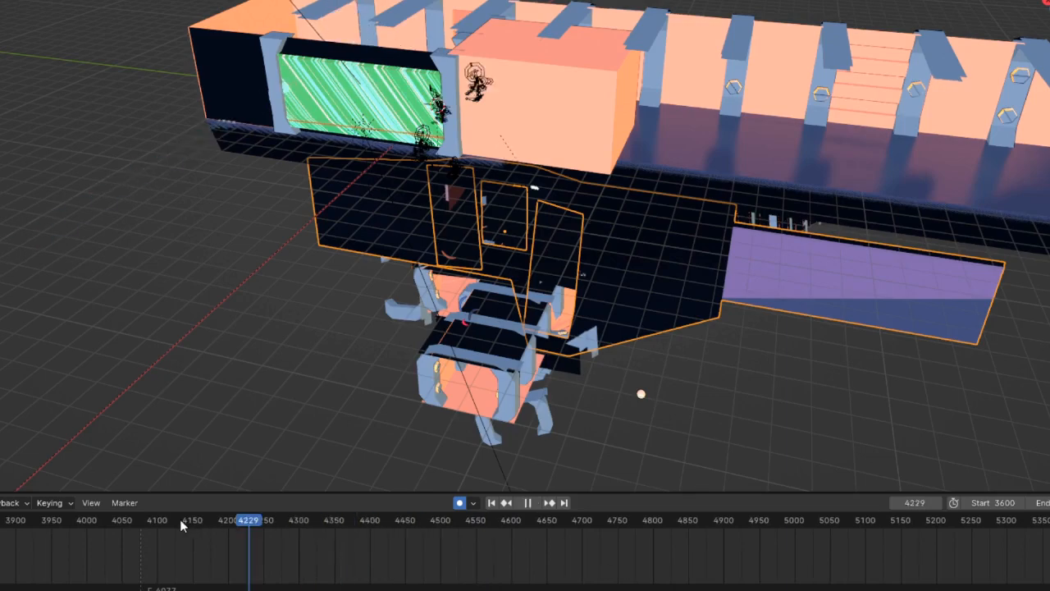
{"action": "left_click_drag", "start_coordinate": [174, 520], "coordinate": [140, 524]}
{"action": "key", "text": "space"}
Locate the flashback panels inside the main room and view them through the camera at frame 4088.
{"action": "middle_click_drag", "start_coordinate": [299, 232], "coordinate": [785, 281]}
{"action": "middle_click_drag", "start_coordinate": [870, 271], "coordinate": [687, 248], "text": "shift"}
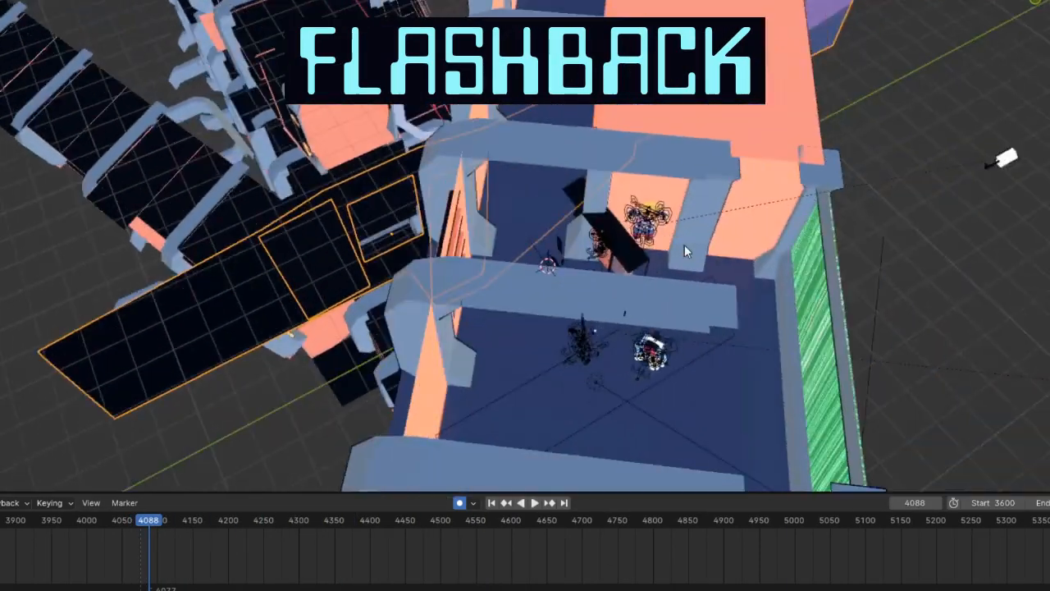
{"action": "scroll", "coordinate": [687, 249], "scroll_direction": "up", "scroll_amount": 6}
{"action": "middle_click_drag", "start_coordinate": [776, 271], "coordinate": [741, 229]}
{"action": "key", "text": "KP_0"}
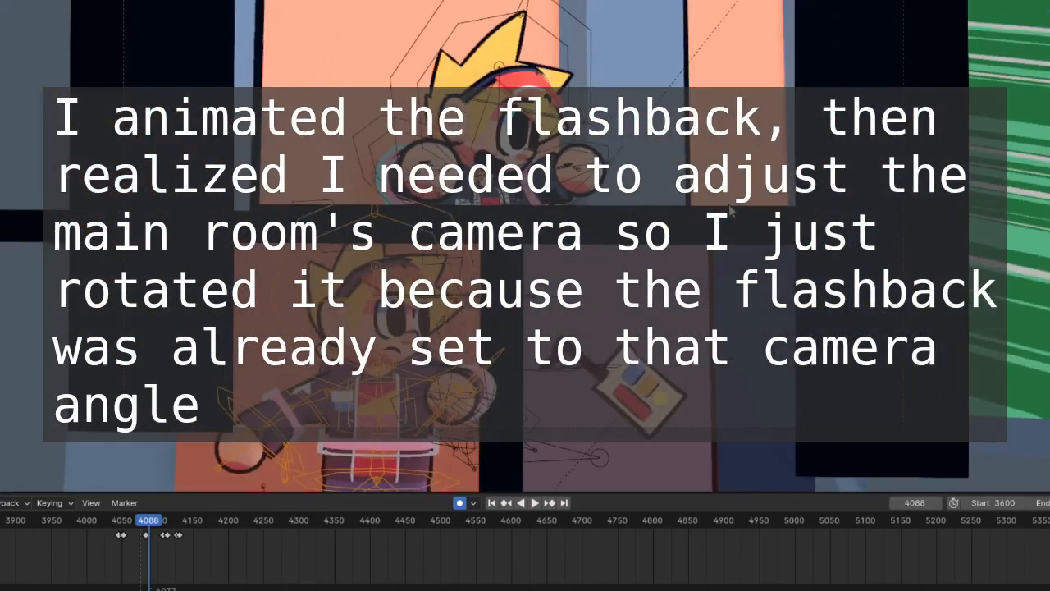
Select the backdrop of the lower flashback panels and compare its layout outside the camera with the camera view.
{"action": "scroll", "coordinate": [615, 290], "scroll_direction": "up", "scroll_amount": 1}
{"action": "left_click", "coordinate": [579, 265]}
{"action": "middle_click_drag", "start_coordinate": [580, 266], "coordinate": [669, 246]}
{"action": "scroll", "coordinate": [508, 274], "scroll_direction": "up", "scroll_amount": 4}
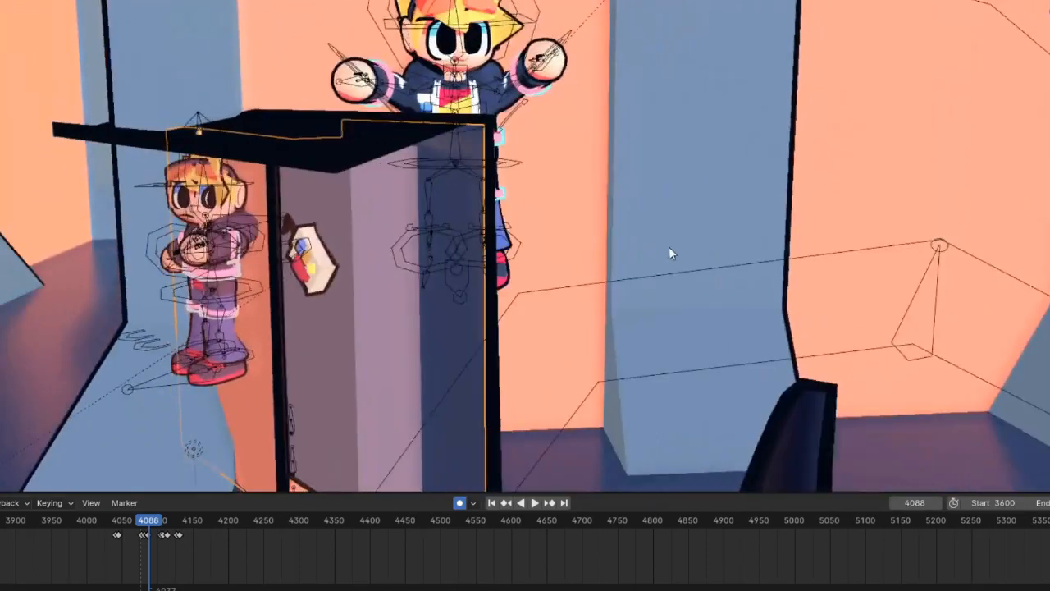
{"action": "key", "text": "KP_0"}
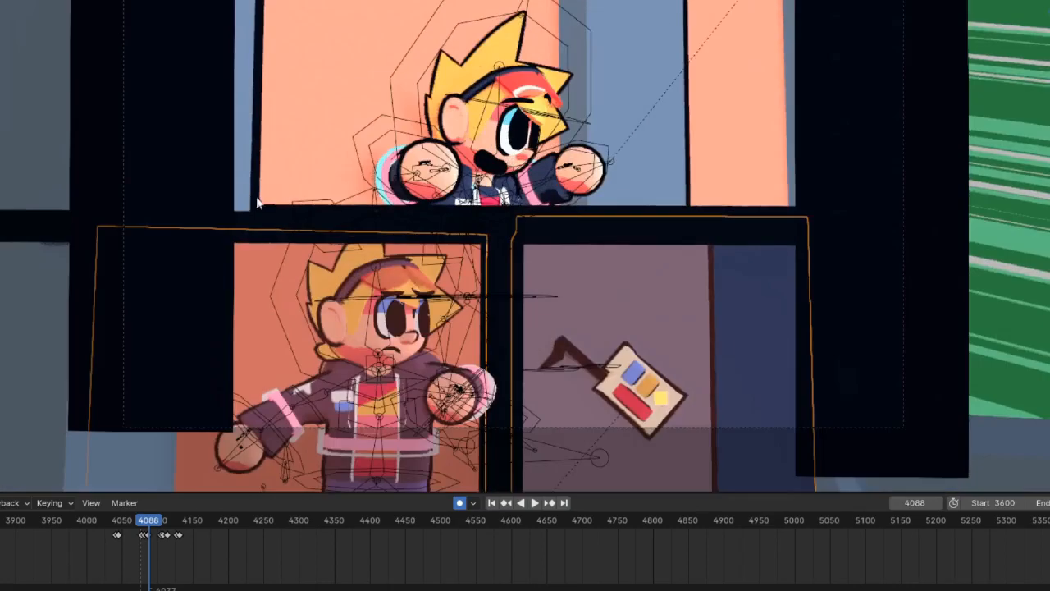
Select the black frame dividing the flashback panels and go to its keyframes at about frame 4083.
{"action": "left_click", "coordinate": [320, 238]}
{"action": "left_click", "coordinate": [312, 293]}
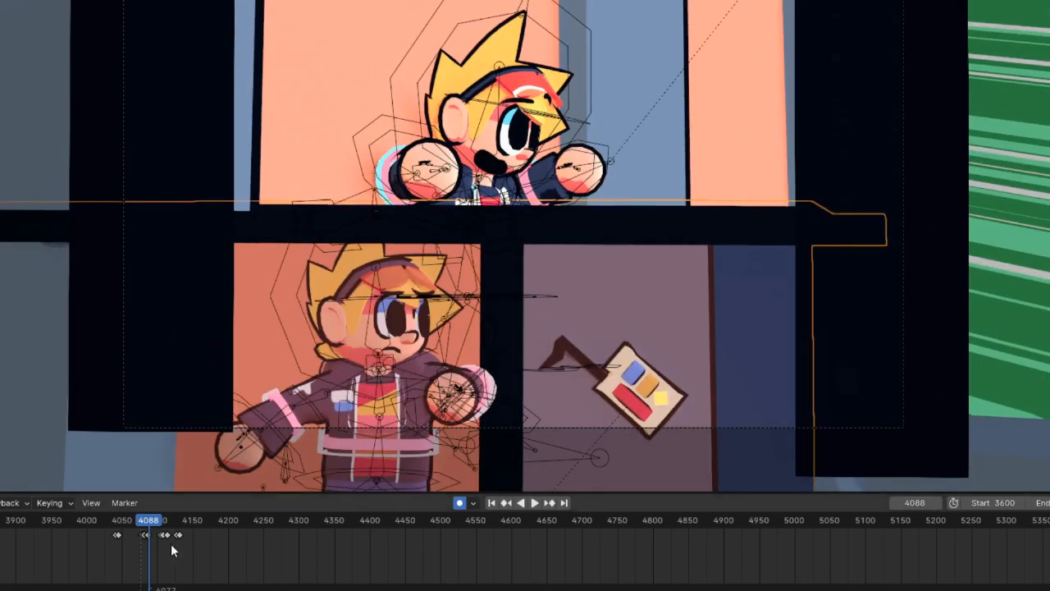
{"action": "middle_click_drag", "start_coordinate": [171, 543], "coordinate": [353, 559]}
{"action": "scroll", "coordinate": [337, 559], "scroll_direction": "up", "scroll_amount": 8}
{"action": "middle_click_drag", "start_coordinate": [265, 555], "coordinate": [463, 549]}
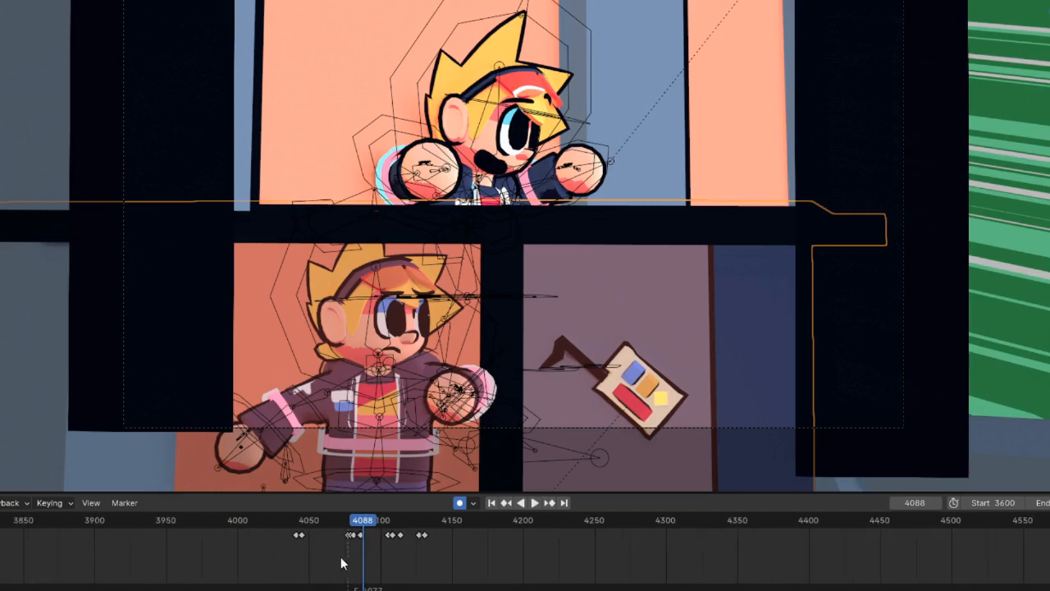
{"action": "left_click_drag", "start_coordinate": [353, 526], "coordinate": [348, 522]}
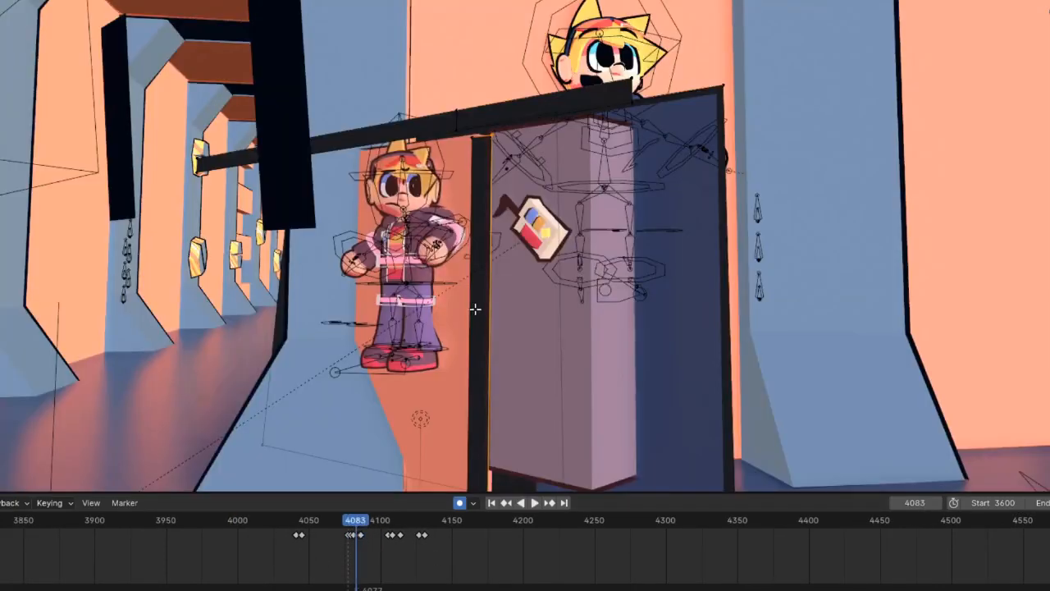
Step through frames 4083 to 4095, examining the vertical divider and the character reaching across the panels.
{"action": "key", "text": "Right"}
{"action": "key", "text": "Right"}
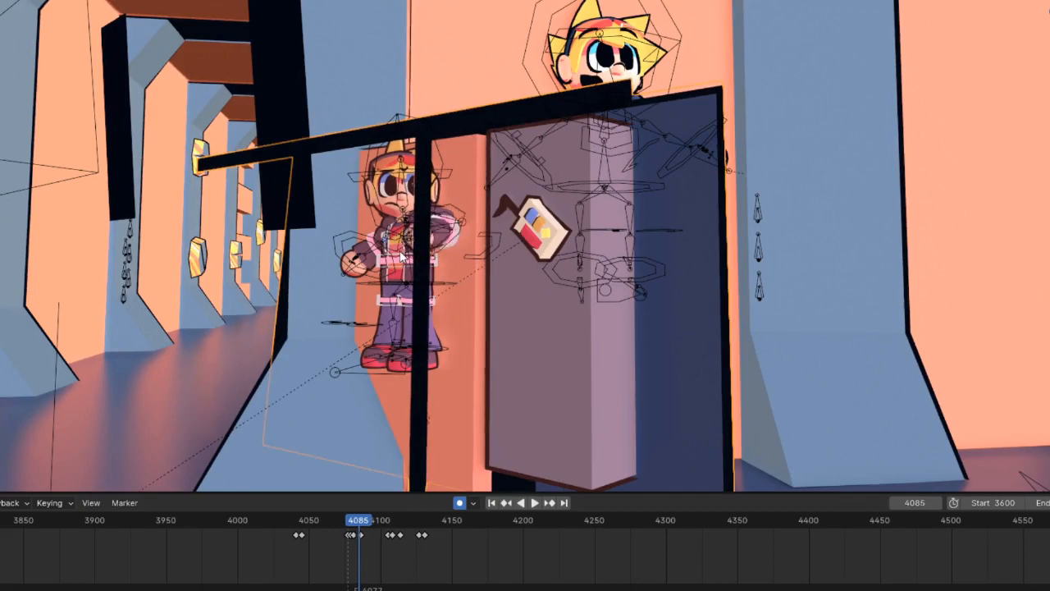
{"action": "key", "text": "Right"}
{"action": "key", "text": "Right"}
{"action": "key", "text": "Right"}
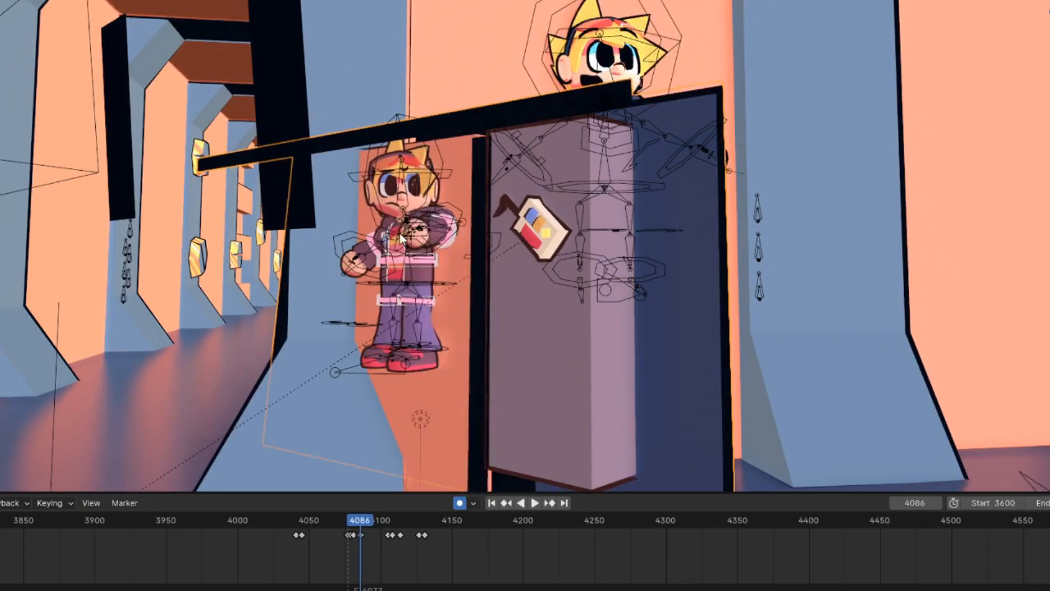
{"action": "key", "text": "Right"}
{"action": "key", "text": "Right"}
{"action": "key", "text": "Right"}
{"action": "key", "text": "Right"}
{"action": "key", "text": "Right"}
{"action": "key", "text": "Right"}
{"action": "key", "text": "Right"}
{"action": "key", "text": "Right"}
{"action": "key", "text": "Right"}
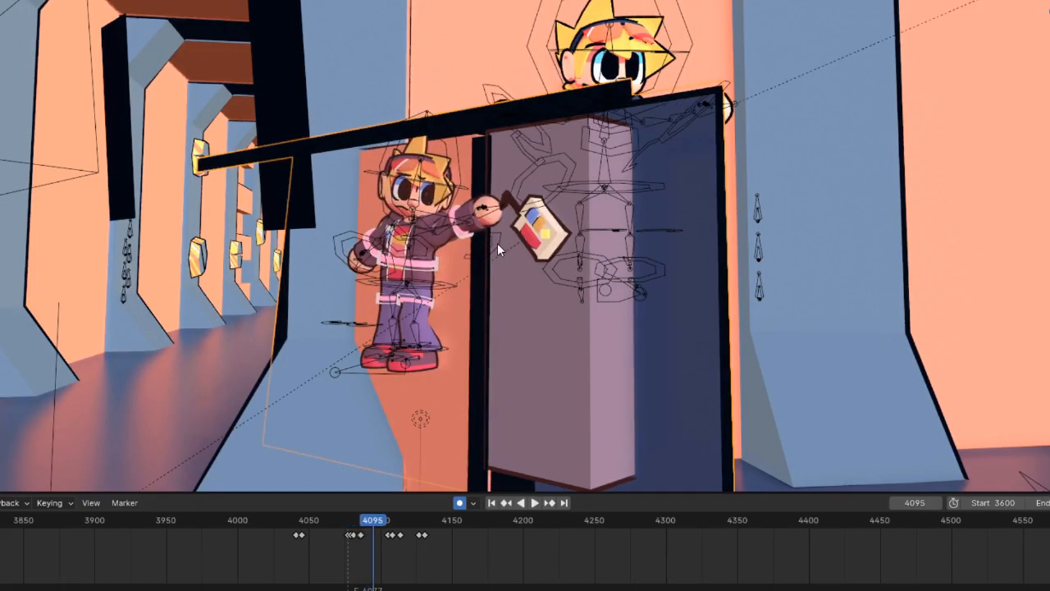
Step on to frame 4107, examining up close how the character's hand grabs the carton in the neighbouring panel.
{"action": "key", "text": "Right"}
{"action": "key", "text": "Right"}
{"action": "key", "text": "Right"}
{"action": "key", "text": "Right"}
{"action": "key", "text": "Right"}
{"action": "scroll", "coordinate": [498, 240], "scroll_direction": "up", "scroll_amount": 5}
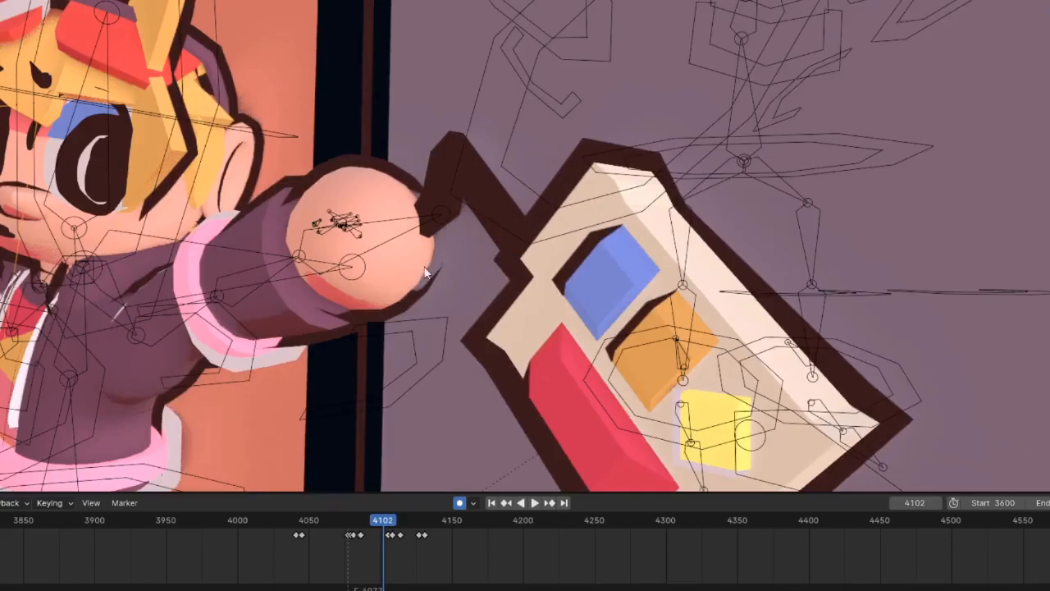
{"action": "key", "text": "Right"}
{"action": "key", "text": "Right"}
{"action": "key", "text": "Right"}
{"action": "key", "text": "Right"}
{"action": "key", "text": "Right"}
{"action": "key", "text": "Right"}
{"action": "key", "text": "Right"}
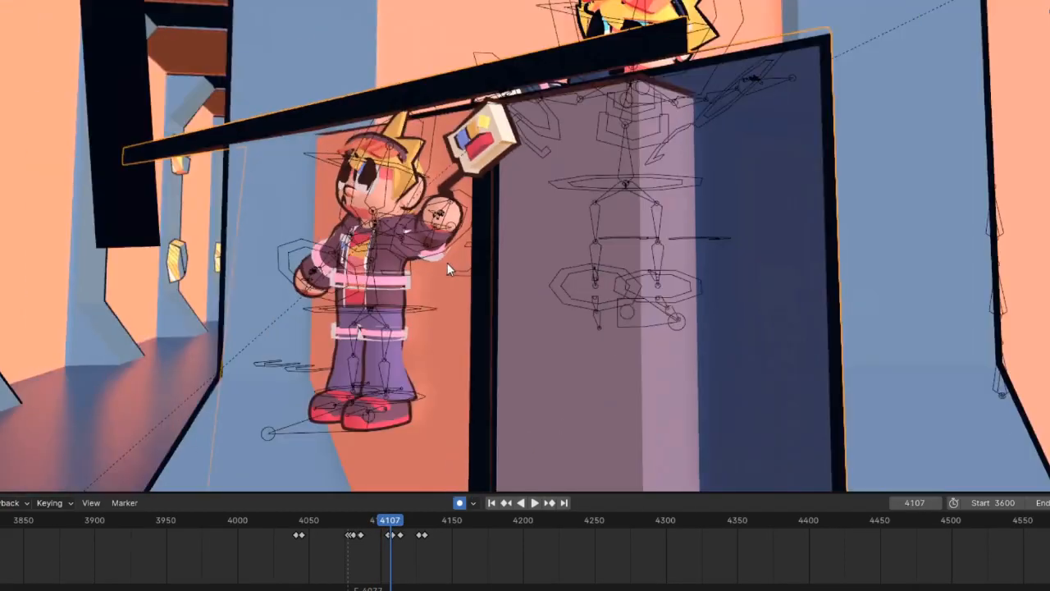
Step on to frame 4114, examining the divider's movement as the character throws the carton.
{"action": "key", "text": "Right"}
{"action": "key", "text": "Right"}
{"action": "key", "text": "Right"}
{"action": "key", "text": "Right"}
{"action": "key", "text": "Right"}
{"action": "key", "text": "Right"}
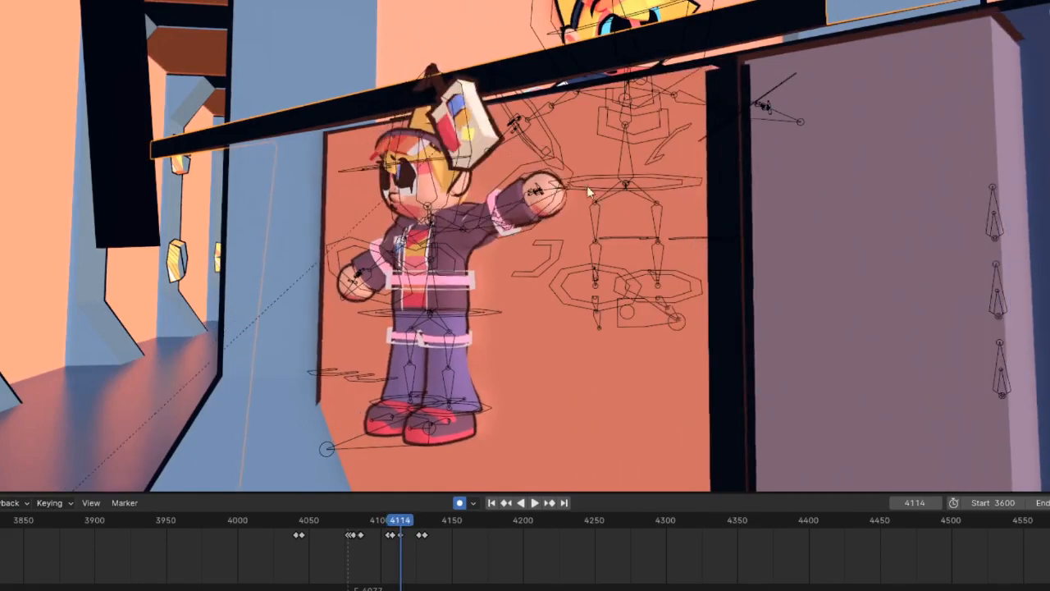
Step back and forth around frames 4112 to 4114 to compare the size and placement of the panels.
{"action": "key", "text": "Left"}
{"action": "key", "text": "Left"}
{"action": "key", "text": "Left"}
{"action": "key", "text": "Left"}
{"action": "key", "text": "Left"}
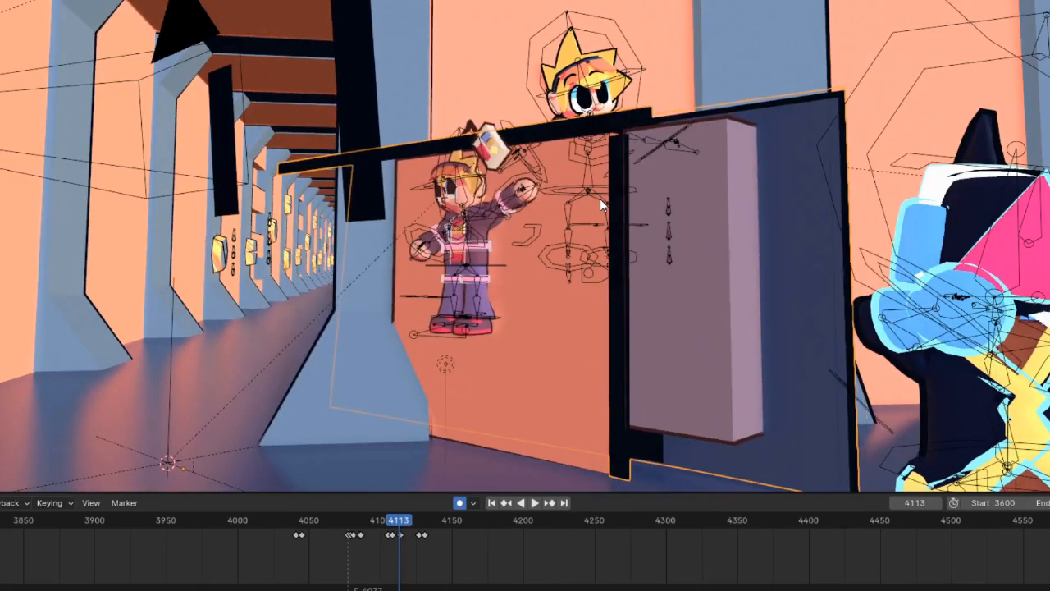
{"action": "key", "text": "Right"}
{"action": "key", "text": "Right"}
{"action": "key", "text": "Right"}
{"action": "key", "text": "Right"}
{"action": "key", "text": "Right"}
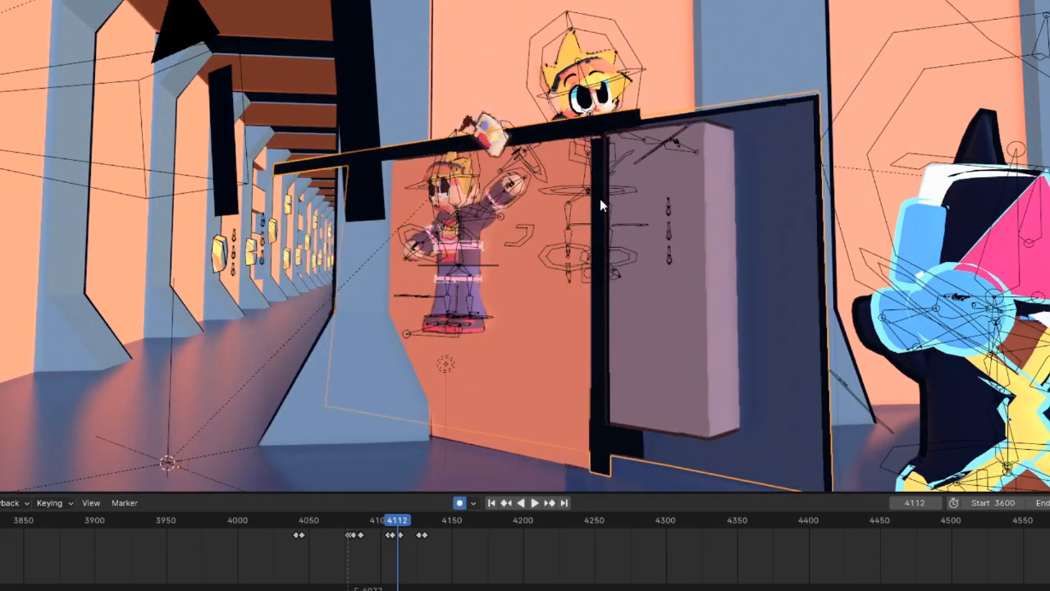
Examine the flashback panels from the side and front, checking the depth of the characters around frame 4114.
{"action": "middle_click_drag", "start_coordinate": [604, 170], "coordinate": [494, 199]}
{"action": "scroll", "coordinate": [587, 246], "scroll_direction": "up", "scroll_amount": 4}
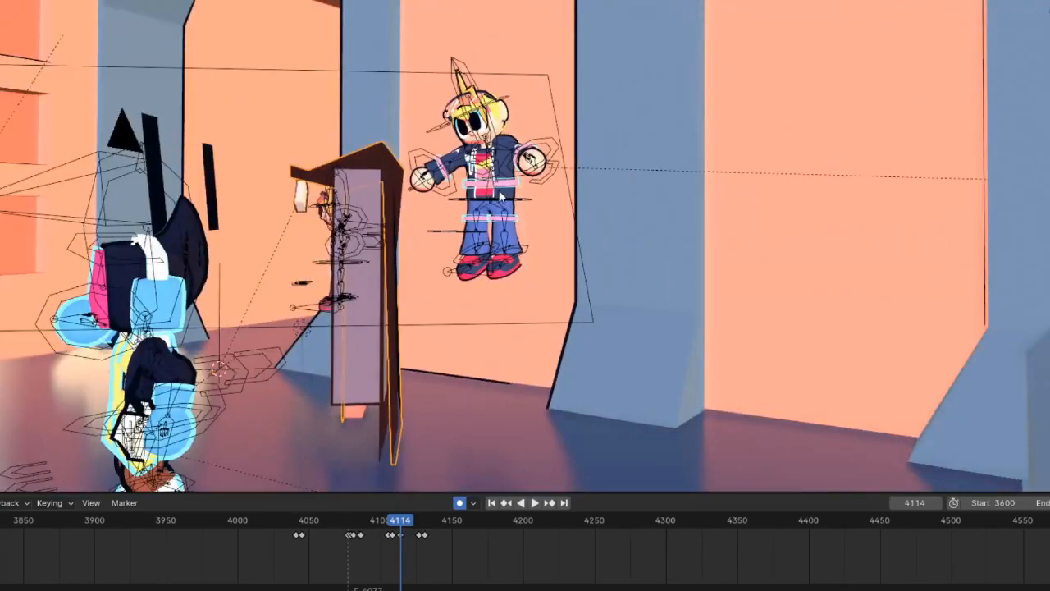
{"action": "middle_click_drag", "start_coordinate": [433, 308], "coordinate": [553, 306]}
{"action": "key", "text": "Left"}
{"action": "key", "text": "Left"}
{"action": "key", "text": "Left"}
{"action": "key", "text": "Left"}
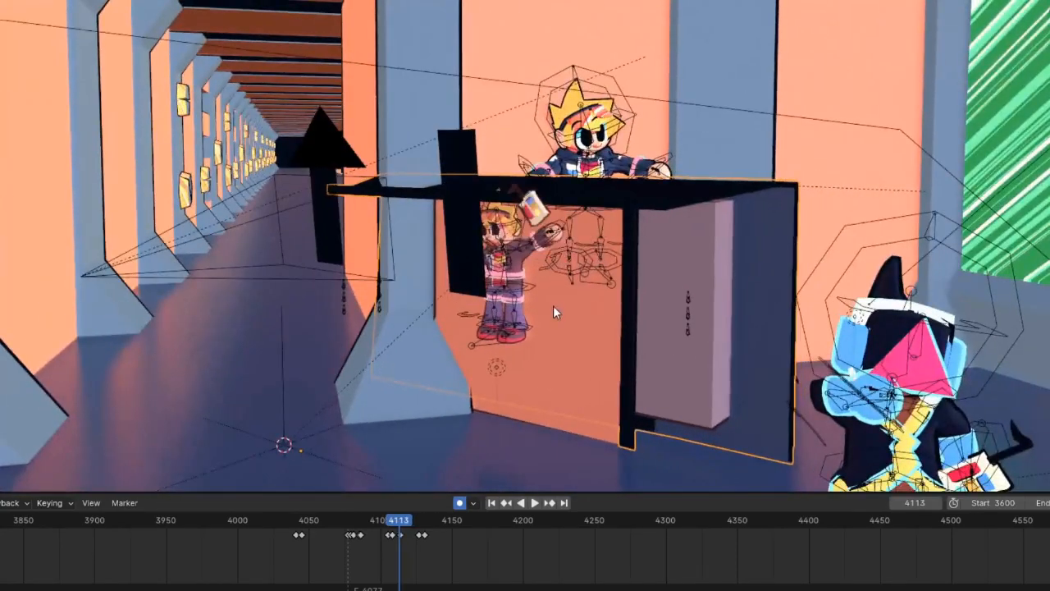
Step back to frame 4103, examining up close how the character's hand holds the carton across the divider.
{"action": "key", "text": "Left"}
{"action": "key", "text": "Left"}
{"action": "key", "text": "Left"}
{"action": "key", "text": "Left"}
{"action": "key", "text": "Left"}
{"action": "key", "text": "Left"}
{"action": "key", "text": "Left"}
{"action": "key", "text": "Left"}
{"action": "scroll", "coordinate": [557, 277], "scroll_direction": "up", "scroll_amount": 4}
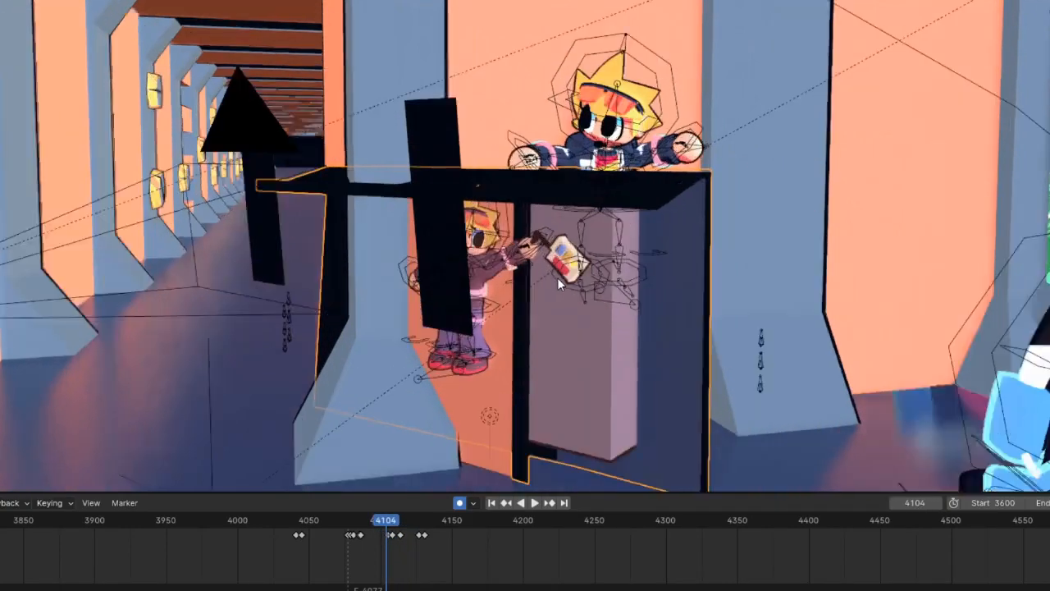
{"action": "scroll", "coordinate": [562, 398], "scroll_direction": "up", "scroll_amount": 5}
{"action": "scroll", "coordinate": [567, 393], "scroll_direction": "down", "scroll_amount": 4}
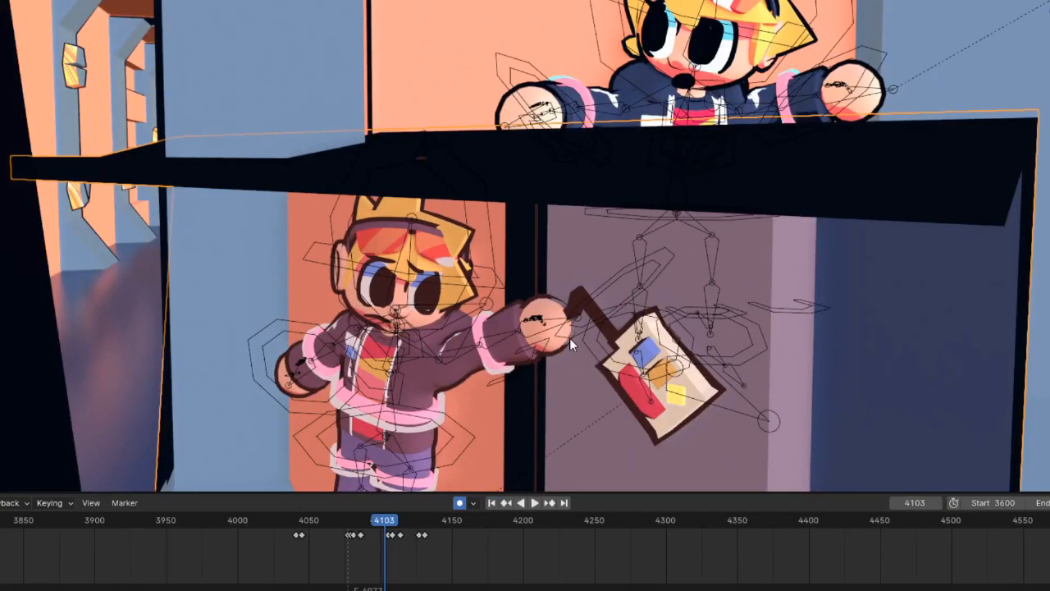
Select the carton and examine the flashback panels' placement in the corridor from farther back and above.
{"action": "left_click", "coordinate": [657, 404]}
{"action": "left_click", "coordinate": [658, 432]}
{"action": "scroll", "coordinate": [606, 386], "scroll_direction": "down", "scroll_amount": 7}
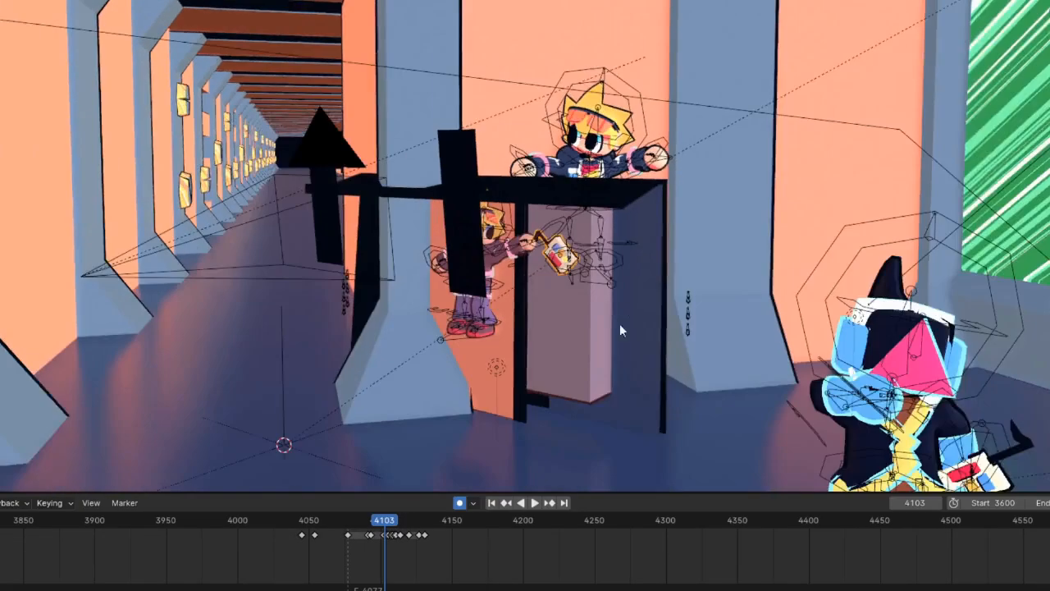
{"action": "middle_click_drag", "start_coordinate": [621, 329], "coordinate": [733, 344]}
{"action": "middle_click_drag", "start_coordinate": [935, 485], "coordinate": [810, 411], "text": "shift"}
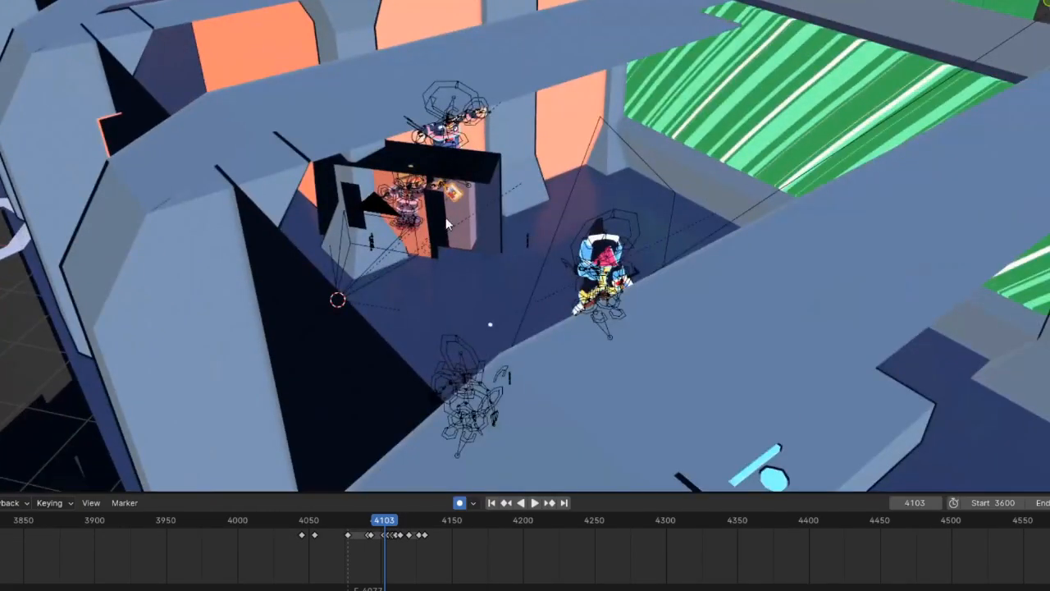
{"action": "scroll", "coordinate": [446, 217], "scroll_direction": "up", "scroll_amount": 5}
{"action": "scroll", "coordinate": [514, 238], "scroll_direction": "down", "scroll_amount": 3}
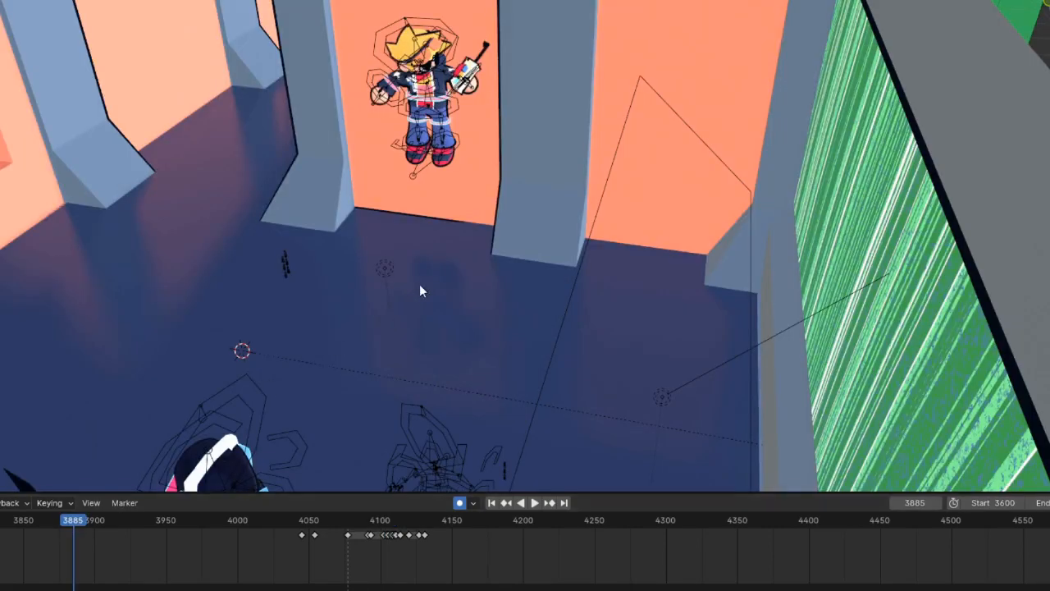
Jump between frames 4084, 4101 and 3796 to compare what stands in the corridor in the different shots.
{"action": "middle_click_drag", "start_coordinate": [293, 554], "coordinate": [407, 554]}
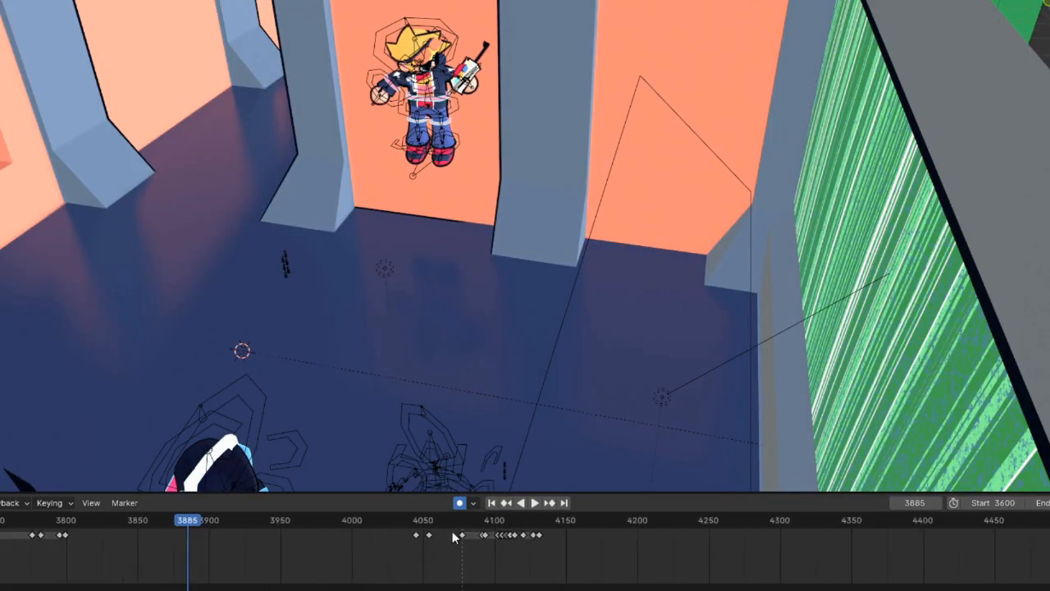
{"action": "left_click", "coordinate": [471, 522]}
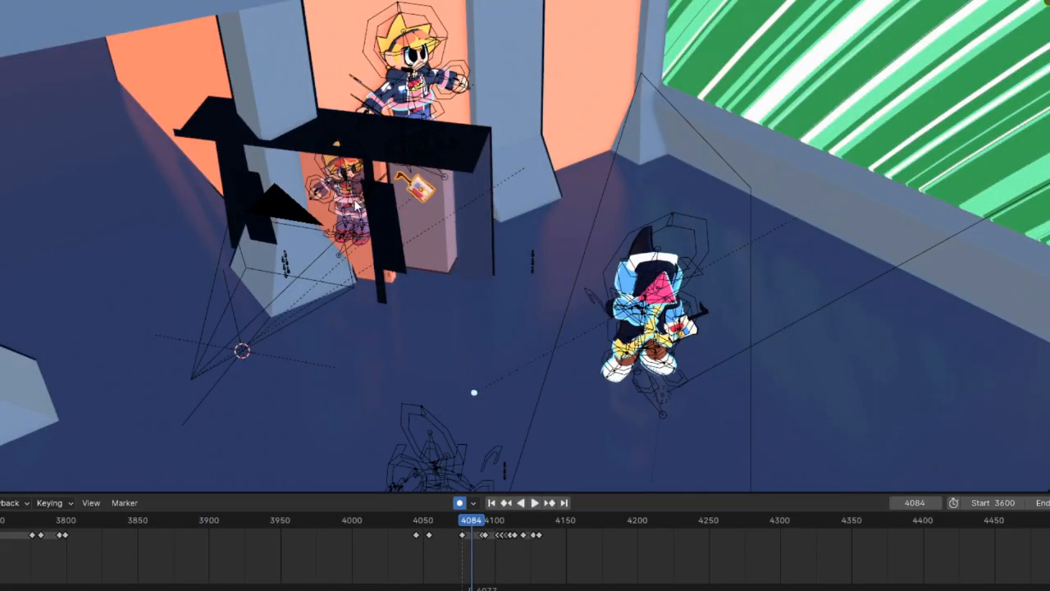
{"action": "left_click", "coordinate": [496, 523]}
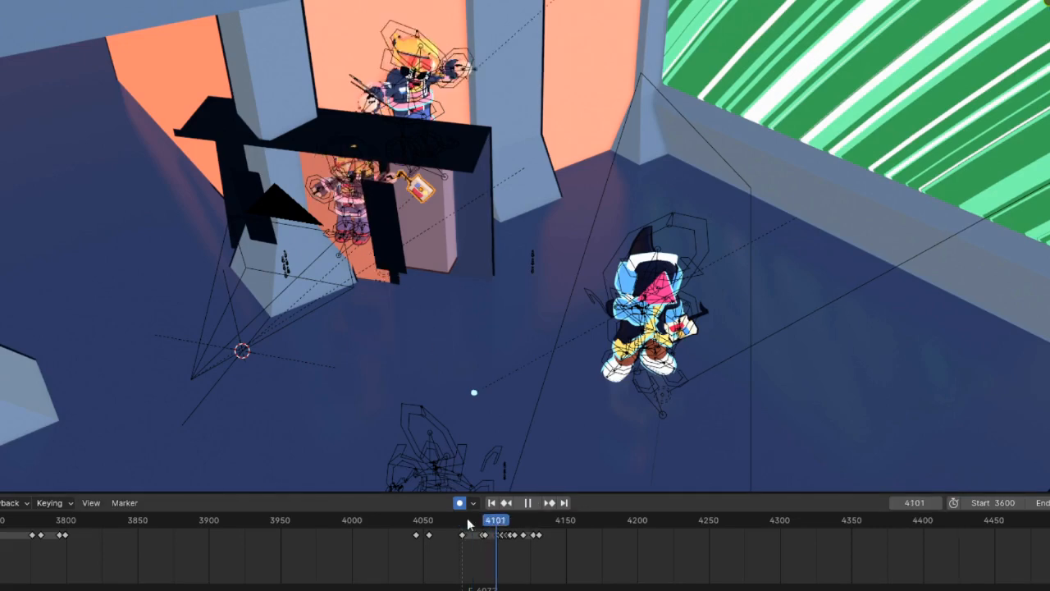
{"action": "left_click", "coordinate": [63, 522]}
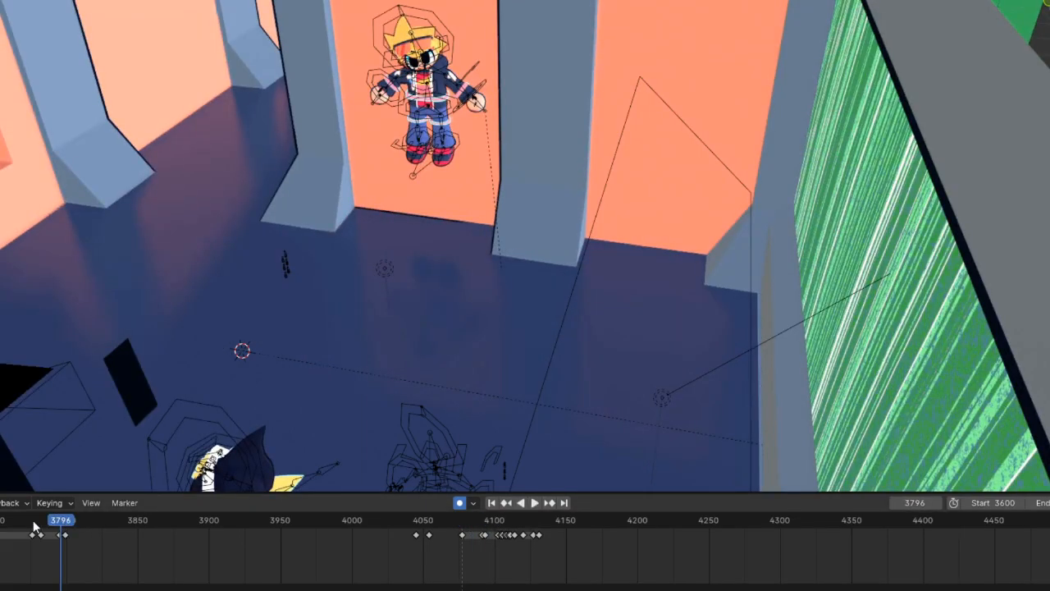
Play on to frame 3822 and examine the character holding the carton from the front.
{"action": "middle_click_drag", "start_coordinate": [36, 529], "coordinate": [321, 536]}
{"action": "key", "text": "space"}
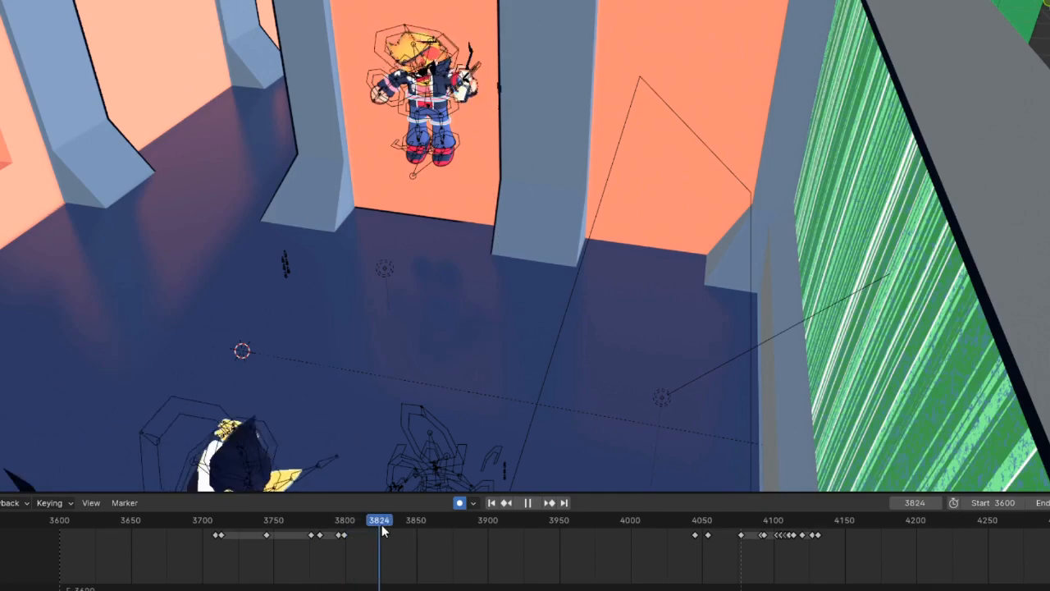
{"action": "key", "text": "space"}
{"action": "scroll", "coordinate": [437, 88], "scroll_direction": "up", "scroll_amount": 2}
{"action": "middle_click_drag", "start_coordinate": [437, 88], "coordinate": [652, 269]}
{"action": "scroll", "coordinate": [486, 146], "scroll_direction": "up", "scroll_amount": 3}
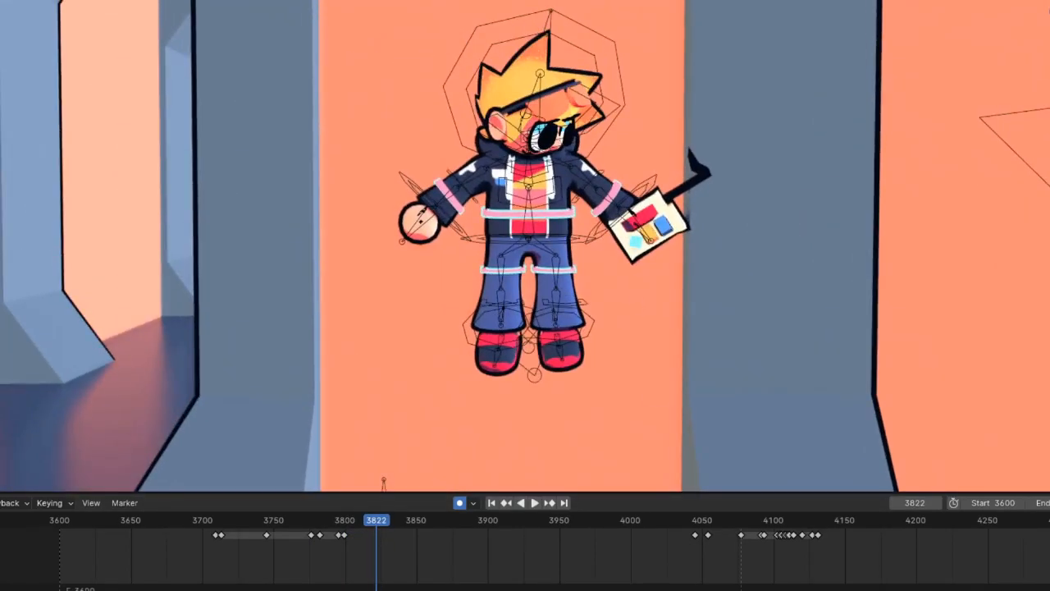
Scrub ahead to frame 5605 to inspect the corridor set and purple wall, and go back to frame 5350.
{"action": "left_click_drag", "start_coordinate": [618, 519], "coordinate": [747, 525]}
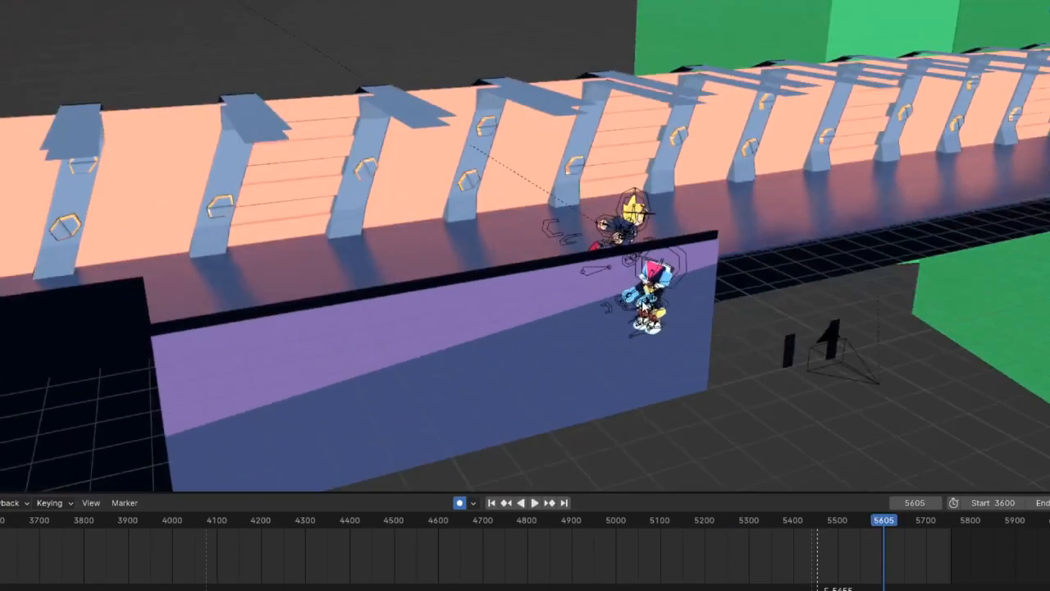
{"action": "scroll", "coordinate": [618, 366], "scroll_direction": "up", "scroll_amount": 3}
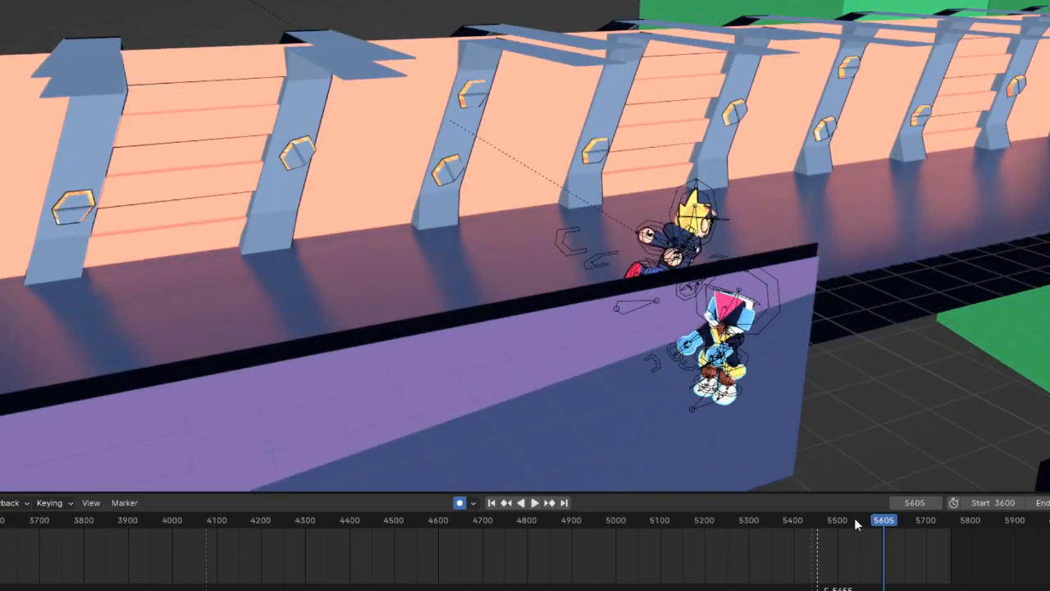
{"action": "left_click_drag", "start_coordinate": [854, 518], "coordinate": [771, 523]}
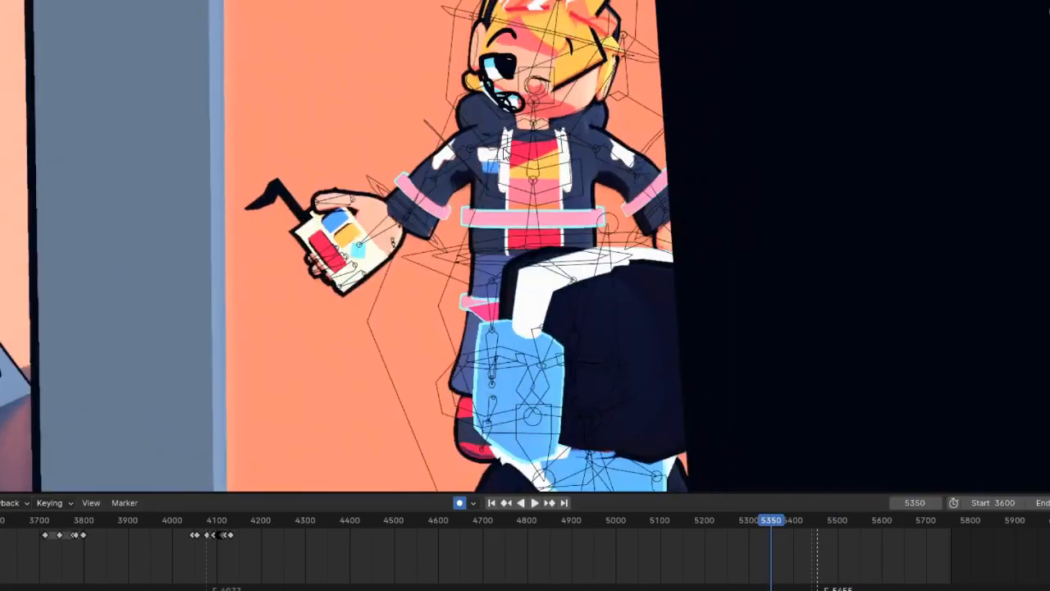
Select the black side bars framing the character and view frame 5223 through the camera.
{"action": "middle_click_drag", "start_coordinate": [504, 154], "coordinate": [688, 374]}
{"action": "scroll", "coordinate": [340, 281], "scroll_direction": "down", "scroll_amount": 3}
{"action": "left_click", "coordinate": [787, 292]}
{"action": "left_click_drag", "start_coordinate": [771, 529], "coordinate": [712, 525]}
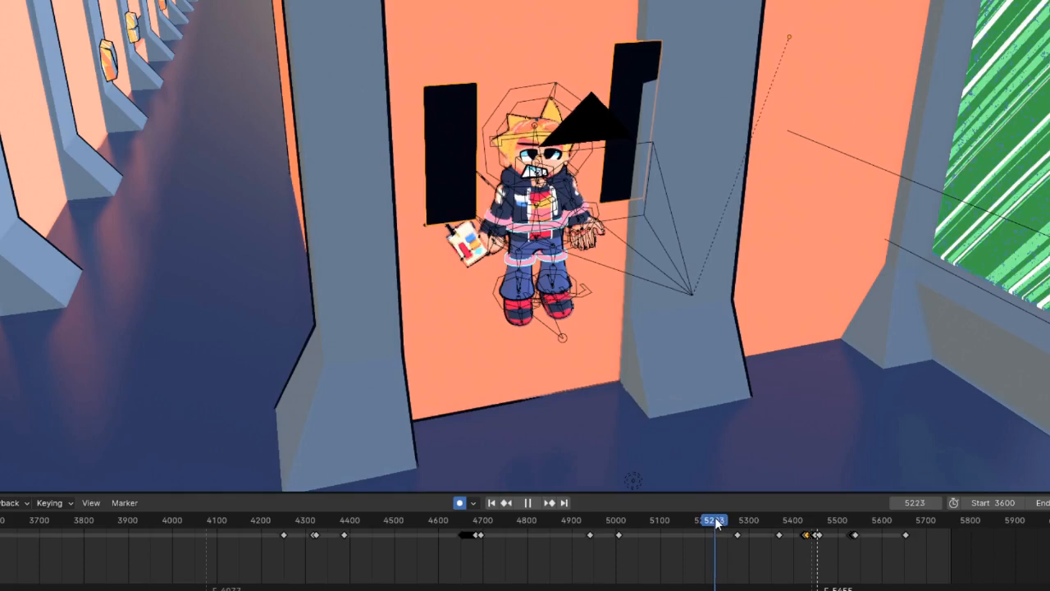
{"action": "key", "text": "KP_0"}
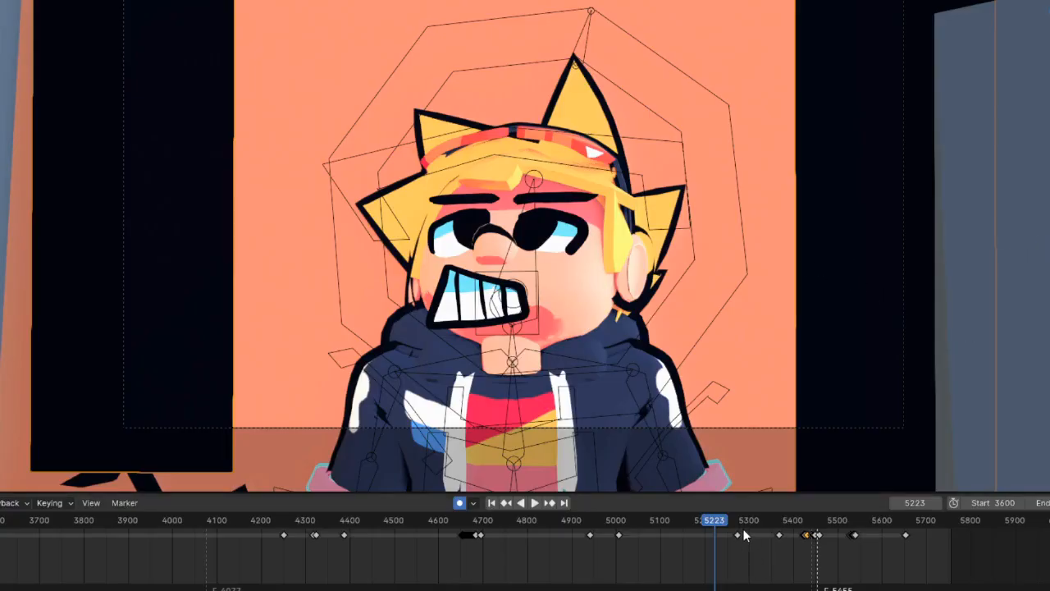
Go to frame 5301 and examine from above and the side how the black bars surround the two characters.
{"action": "mouse_move", "coordinate": [740, 524]}
{"action": "left_mouse_down"}
{"action": "mouse_move", "coordinate": [720, 523]}
{"action": "mouse_move", "coordinate": [749, 524]}
{"action": "left_mouse_up"}
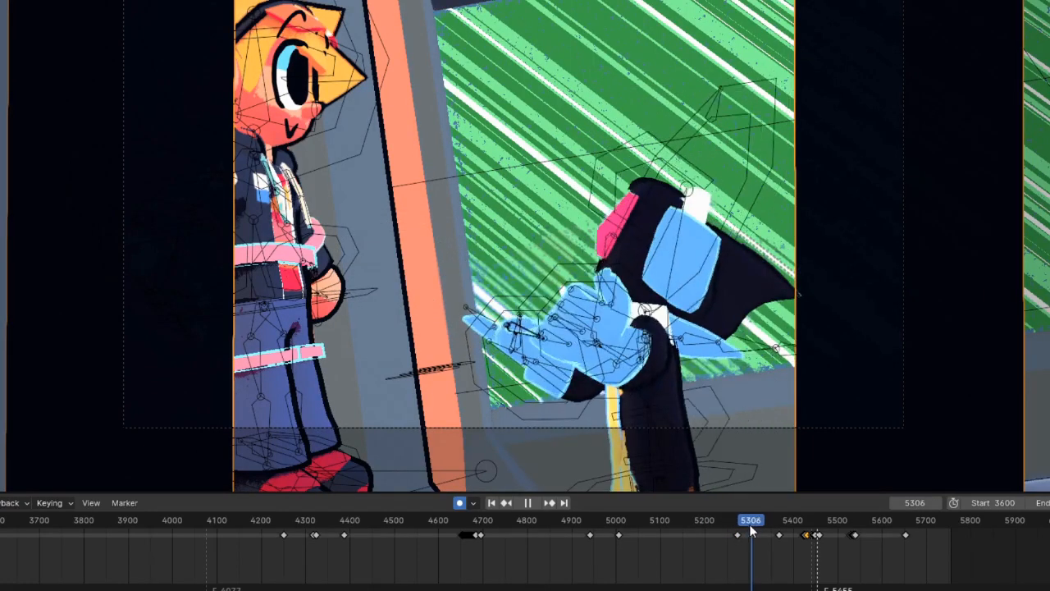
{"action": "middle_click_drag", "start_coordinate": [726, 373], "coordinate": [673, 231]}
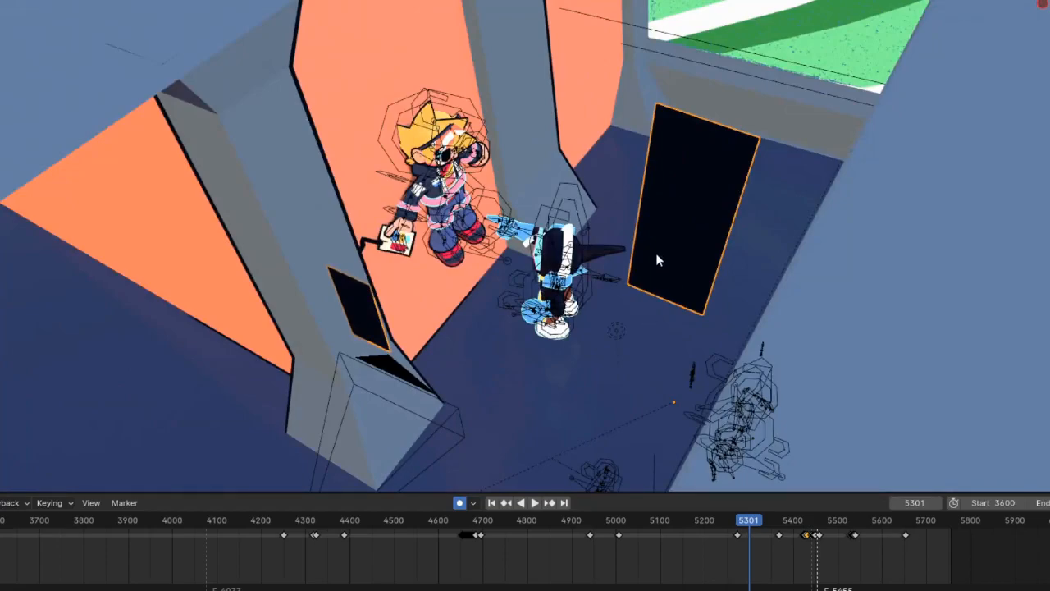
{"action": "middle_click_drag", "start_coordinate": [583, 273], "coordinate": [391, 296]}
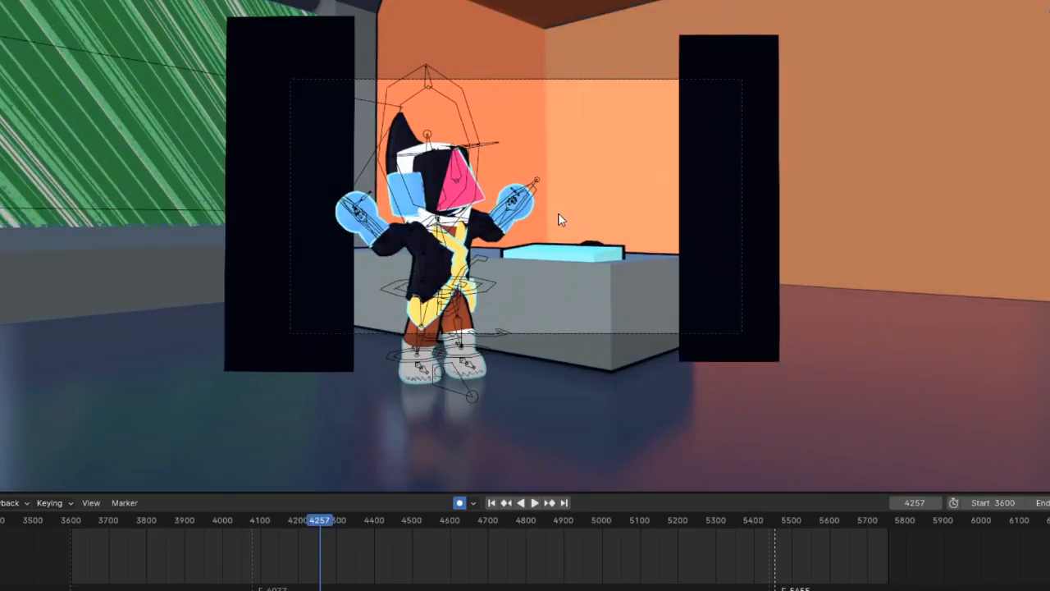
{"action": "middle_click_drag", "start_coordinate": [337, 204], "coordinate": [685, 298]}
{"action": "middle_click_drag", "start_coordinate": [705, 329], "coordinate": [705, 329]}
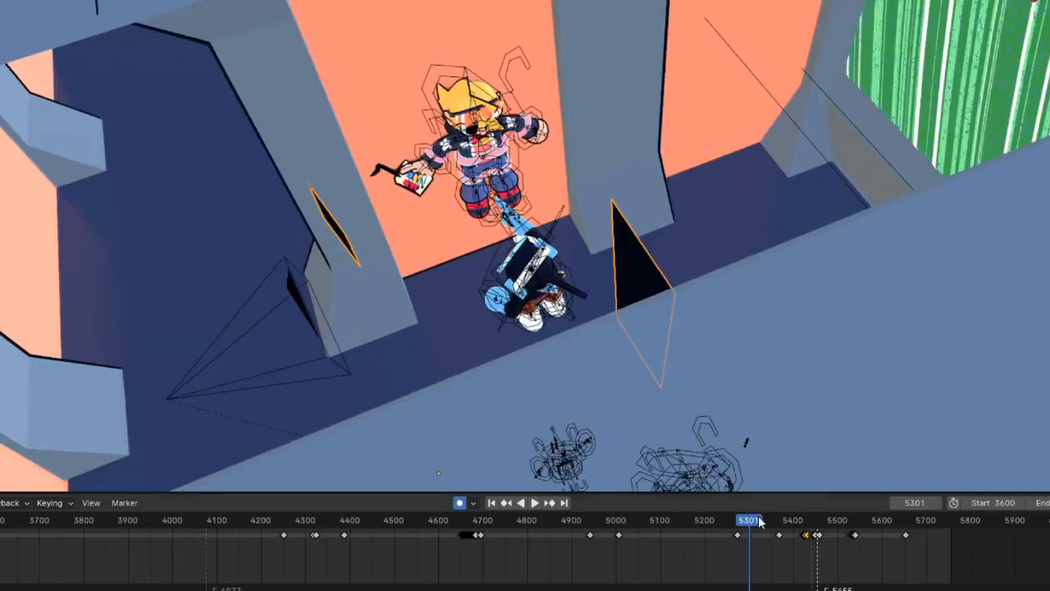
Scrub to frame 5437 and examine the black bars and carton on the corridor floor from above.
{"action": "left_click_drag", "start_coordinate": [775, 521], "coordinate": [809, 522]}
{"action": "scroll", "coordinate": [429, 324], "scroll_direction": "down", "scroll_amount": 1}
{"action": "middle_click_drag", "start_coordinate": [429, 324], "coordinate": [432, 347]}
{"action": "key", "text": "Right"}
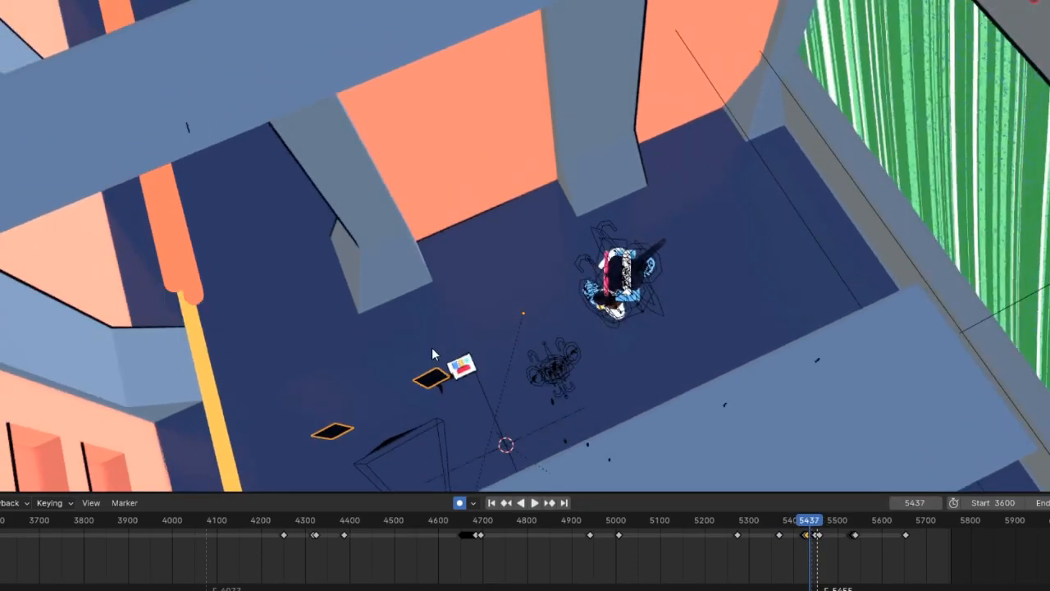
Step back to frame 5428, examining from above how the coloured character copies are placed along the corridor.
{"action": "key", "text": "Left"}
{"action": "key", "text": "Left"}
{"action": "key", "text": "Left"}
{"action": "key", "text": "Left"}
{"action": "key", "text": "Left"}
{"action": "key", "text": "Left"}
{"action": "key", "text": "Left"}
{"action": "key", "text": "Left"}
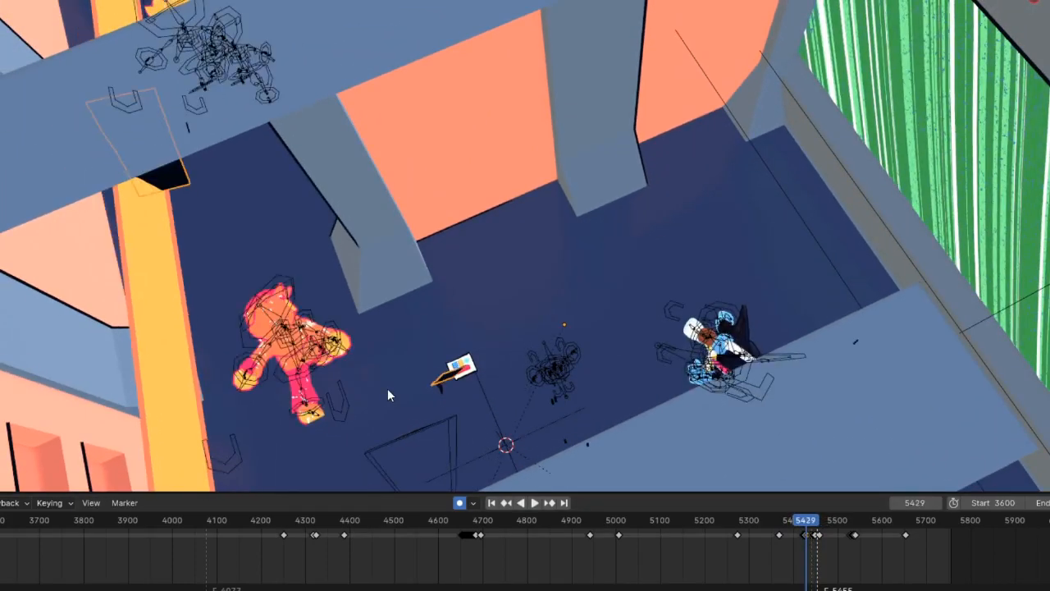
{"action": "key", "text": "Left"}
{"action": "scroll", "coordinate": [388, 388], "scroll_direction": "down", "scroll_amount": 1}
{"action": "key", "text": "Right"}
{"action": "key", "text": "Left"}
{"action": "key", "text": "Left"}
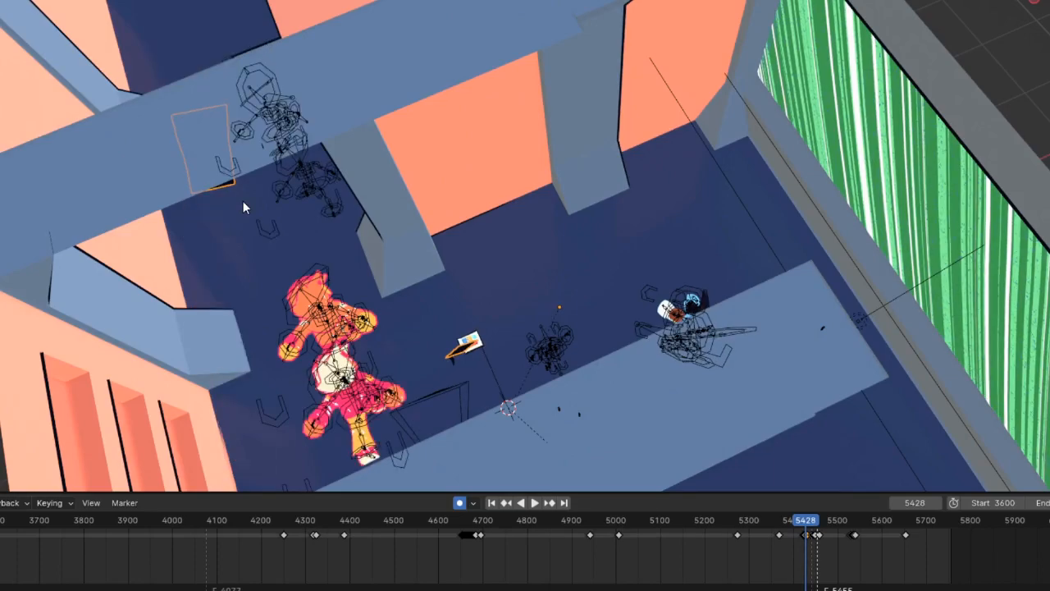
View the shot through the camera and step between frames 5426 and 5429 to compare the coloured copies' poses.
{"action": "key", "text": "KP_0"}
{"action": "scroll", "coordinate": [283, 197], "scroll_direction": "up", "scroll_amount": 4}
{"action": "key", "text": "Right"}
{"action": "key", "text": "Right"}
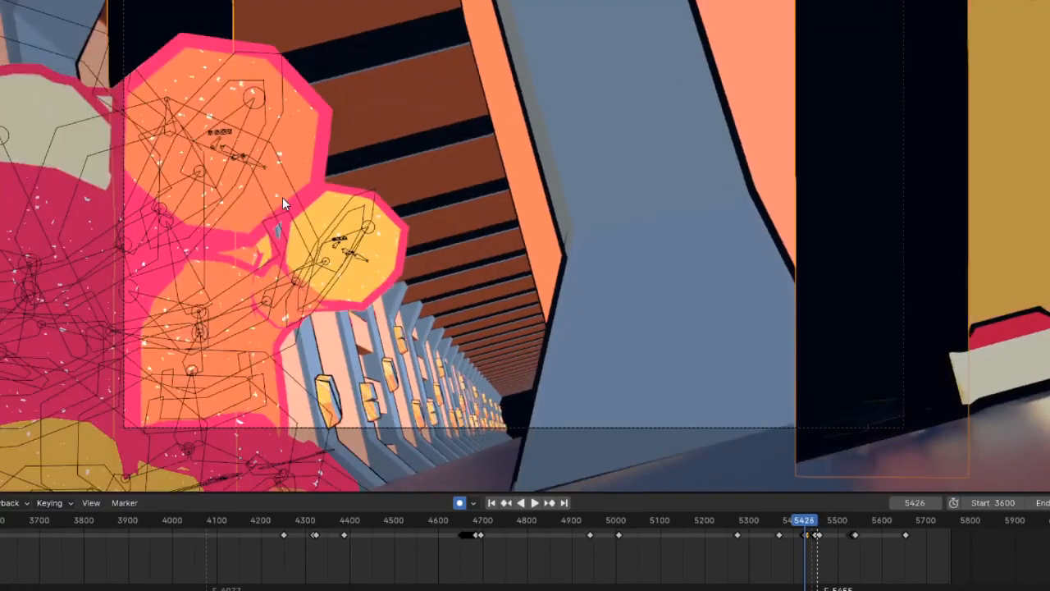
{"action": "key", "text": "Left"}
{"action": "key", "text": "Left"}
{"action": "key", "text": "Right"}
{"action": "key", "text": "Right"}
{"action": "key", "text": "Right"}
{"action": "key", "text": "Right"}
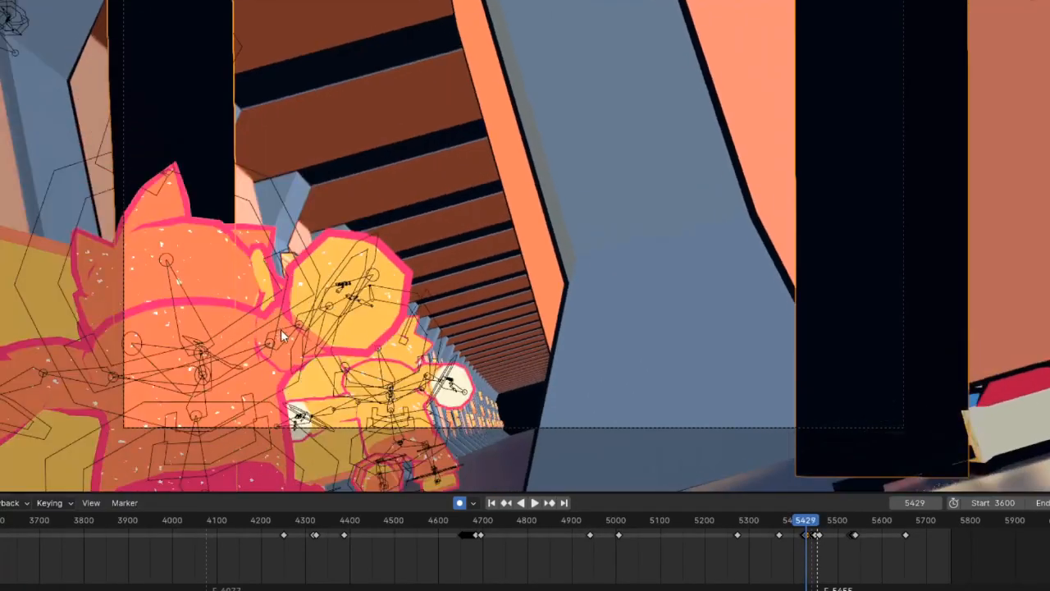
Step back and forth up to frame 5432, examining how the copies and yellow trail recede down the corridor.
{"action": "key", "text": "Left"}
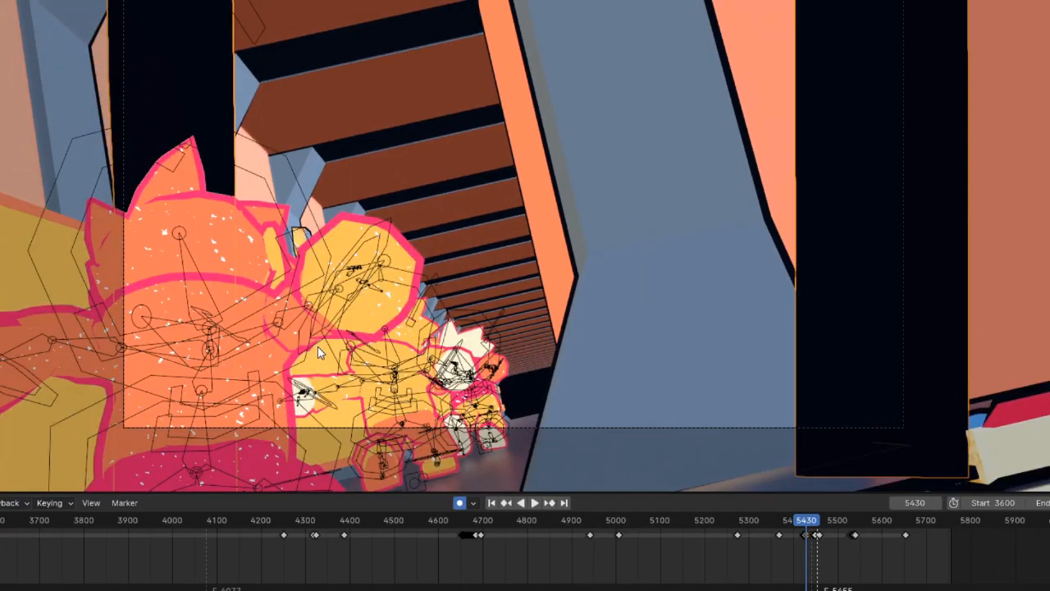
{"action": "key", "text": "Right"}
{"action": "key", "text": "Left"}
{"action": "key", "text": "Right"}
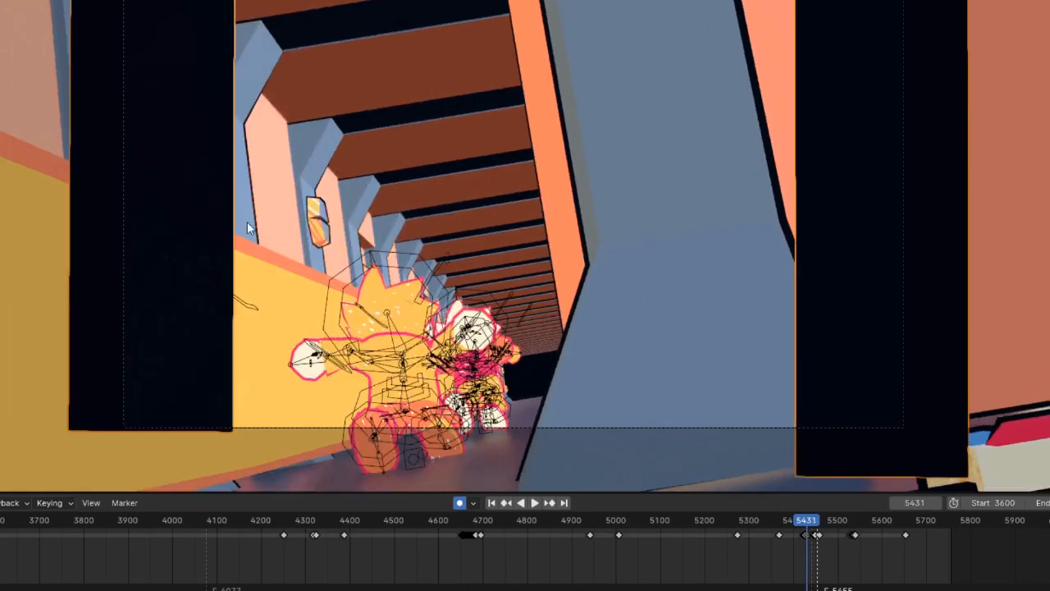
{"action": "key", "text": "Left"}
{"action": "key", "text": "Right"}
{"action": "key", "text": "Right"}
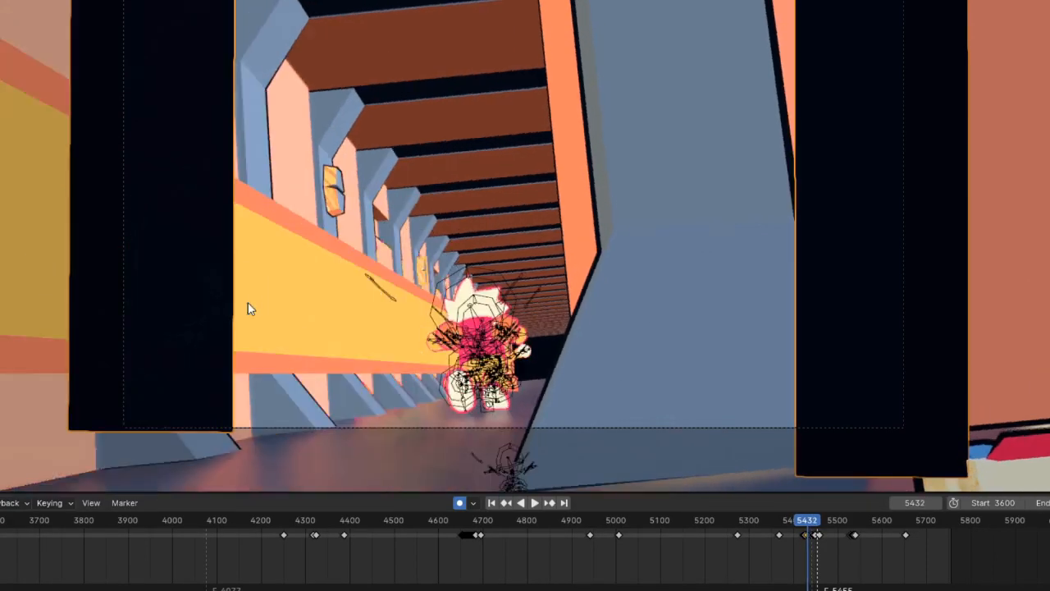
Step on to frame 5438 to follow the yellow trail thinning out, and return to frame 5432.
{"action": "key", "text": "Right"}
{"action": "key", "text": "Right"}
{"action": "key", "text": "Right"}
{"action": "key", "text": "Right"}
{"action": "key", "text": "Right"}
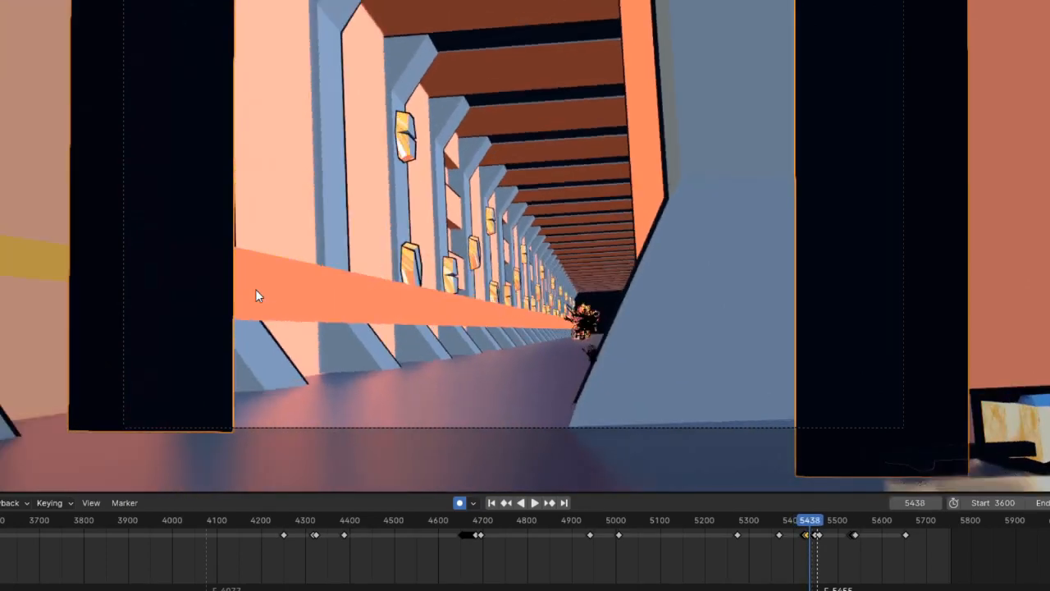
{"action": "key", "text": "Left"}
{"action": "key", "text": "Left"}
{"action": "key", "text": "Left"}
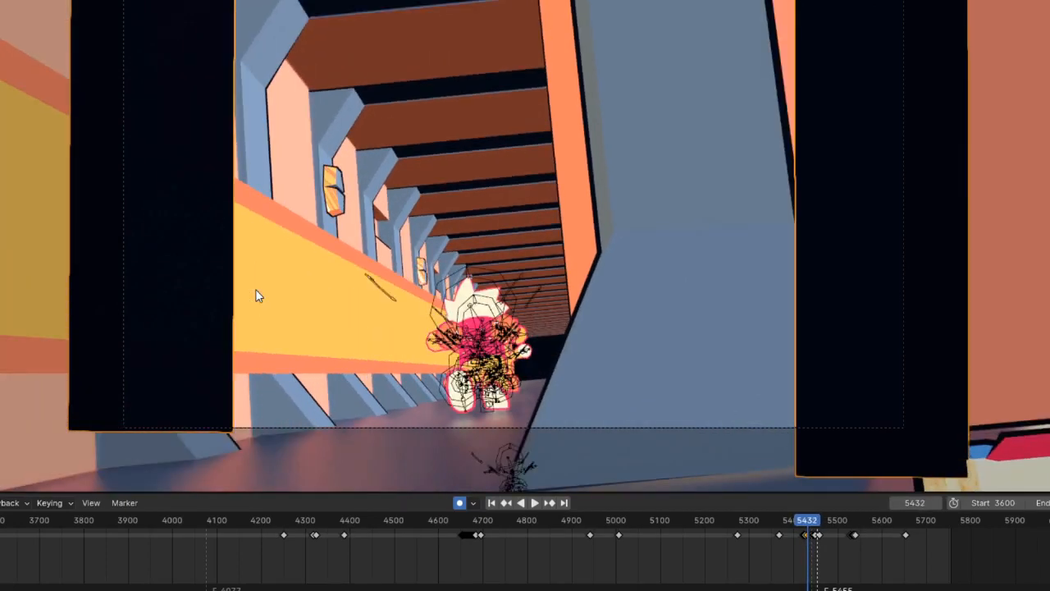
Leave the camera view and examine the coloured character copies at frame 5431 from inside the corridor.
{"action": "key", "text": "Left"}
{"action": "key", "text": "Left"}
{"action": "key", "text": "Left"}
{"action": "key", "text": "KP_0"}
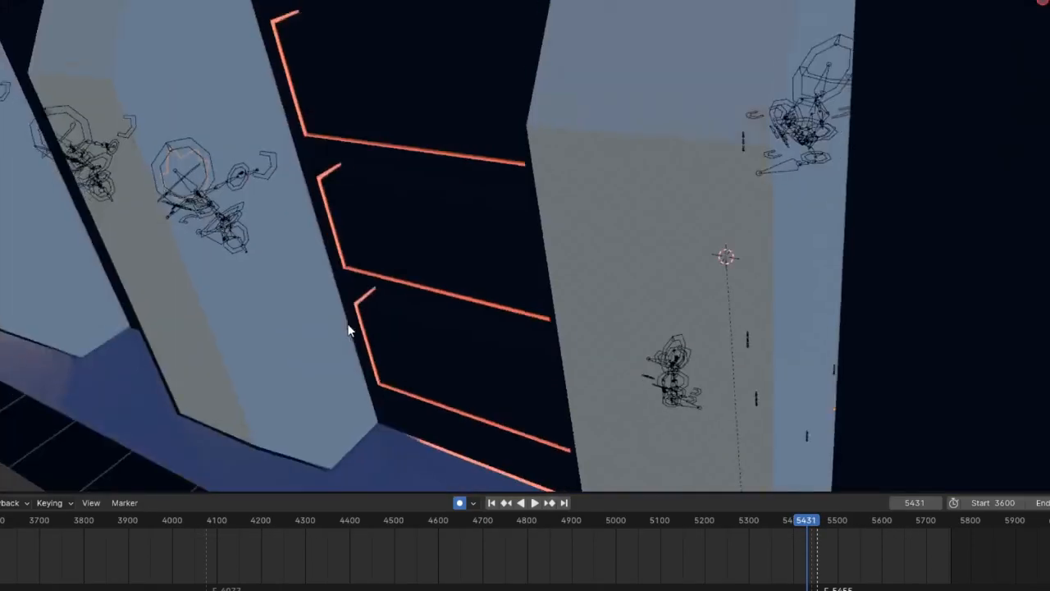
{"action": "middle_click_drag", "start_coordinate": [348, 330], "coordinate": [353, 402]}
{"action": "middle_click_drag", "start_coordinate": [353, 238], "coordinate": [870, 373], "text": "shift"}
{"action": "middle_click_drag", "start_coordinate": [581, 318], "coordinate": [658, 211]}
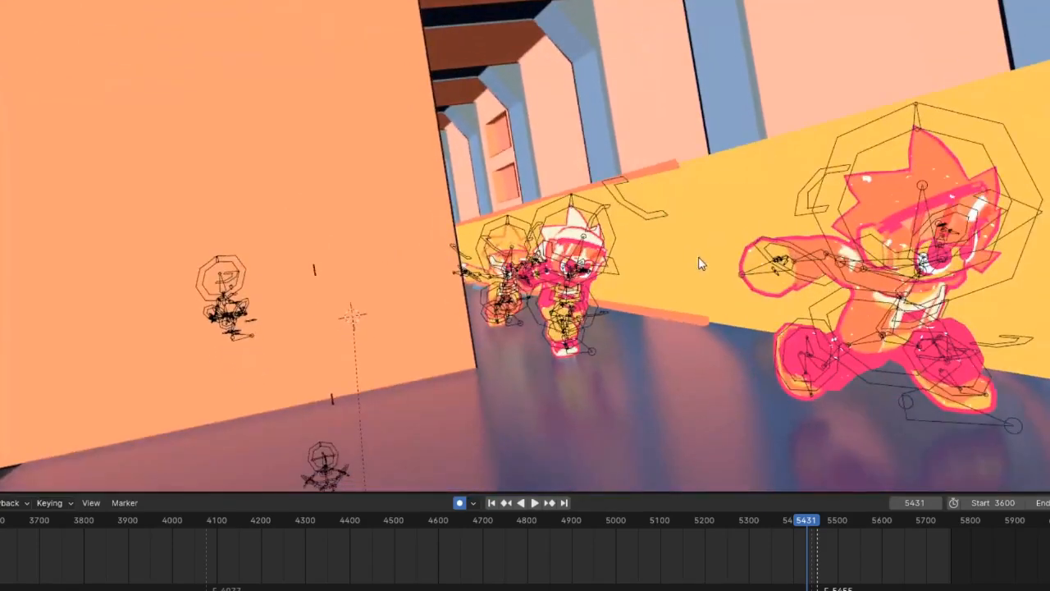
{"action": "mouse_move", "coordinate": [697, 257]}
{"action": "middle_mouse_down"}
{"action": "mouse_move", "coordinate": [713, 232]}
{"action": "mouse_move", "coordinate": [711, 254]}
{"action": "mouse_move", "coordinate": [687, 257]}
{"action": "middle_mouse_up"}
Step back and forth around frames 5430 and 5431, comparing the copies and yellow trail from the front.
{"action": "key", "text": "Left"}
{"action": "key", "text": "Left"}
{"action": "key", "text": "Left"}
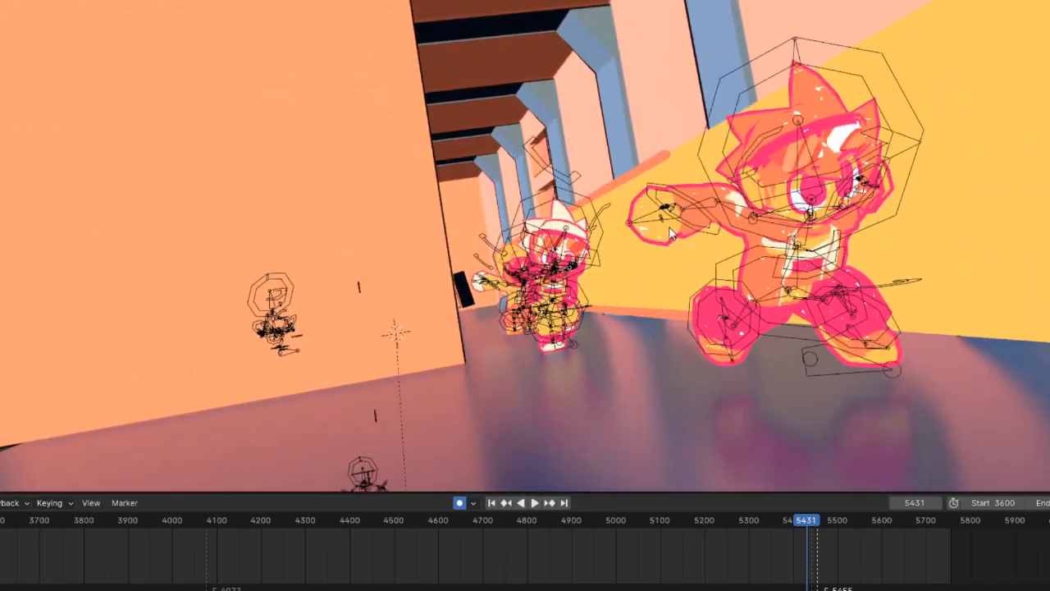
{"action": "key", "text": "Right"}
{"action": "key", "text": "Right"}
{"action": "key", "text": "Right"}
{"action": "key", "text": "Right"}
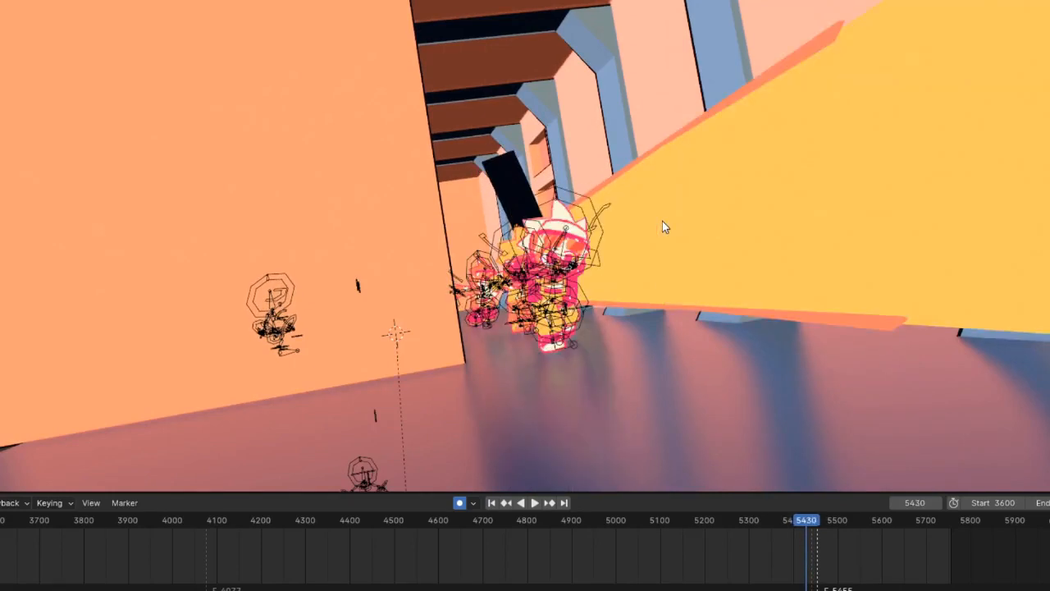
Step on to frame 5435 and nearby frames, examining how the yellow trail narrows along the corridor wall.
{"action": "key", "text": "Right"}
{"action": "key", "text": "Right"}
{"action": "key", "text": "Right"}
{"action": "key", "text": "Right"}
{"action": "key", "text": "Left"}
{"action": "key", "text": "Left"}
{"action": "key", "text": "Left"}
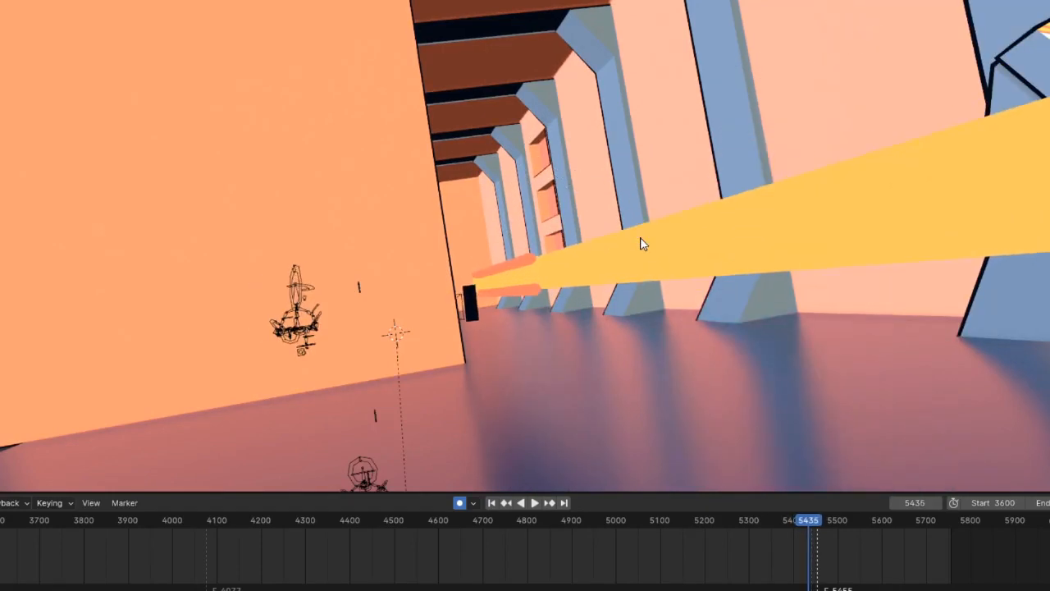
Step back to frames 5430 and 5431 and compare the coloured character copies with the widening yellow trail.
{"action": "key", "text": "Left"}
{"action": "key", "text": "Left"}
{"action": "key", "text": "Left"}
{"action": "key", "text": "Left"}
{"action": "key", "text": "Right"}
{"action": "key", "text": "Right"}
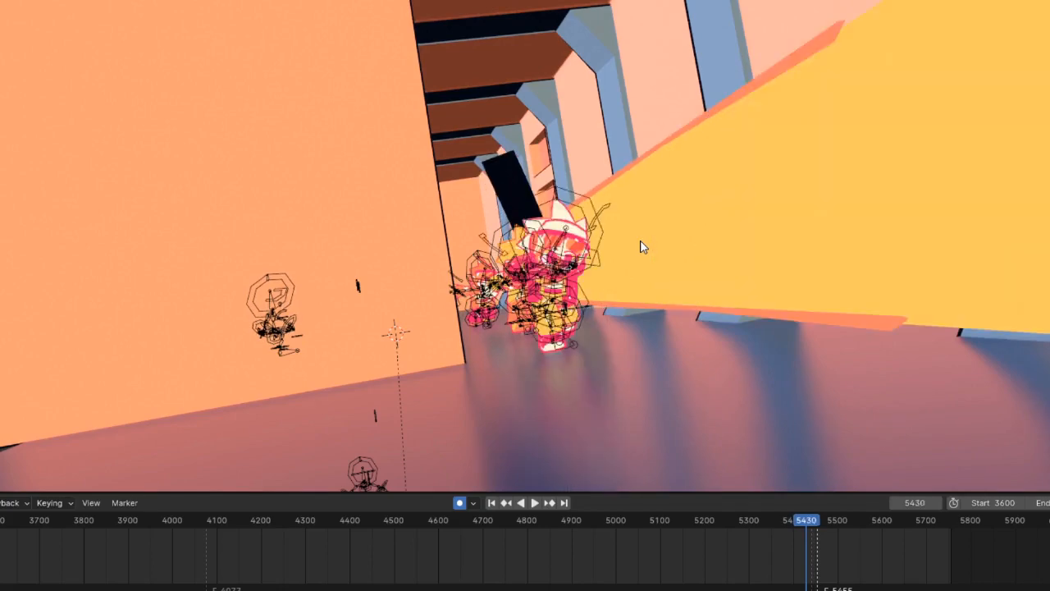
{"action": "key", "text": "Right"}
{"action": "key", "text": "Right"}
{"action": "key", "text": "Left"}
{"action": "key", "text": "Left"}
{"action": "key", "text": "Left"}
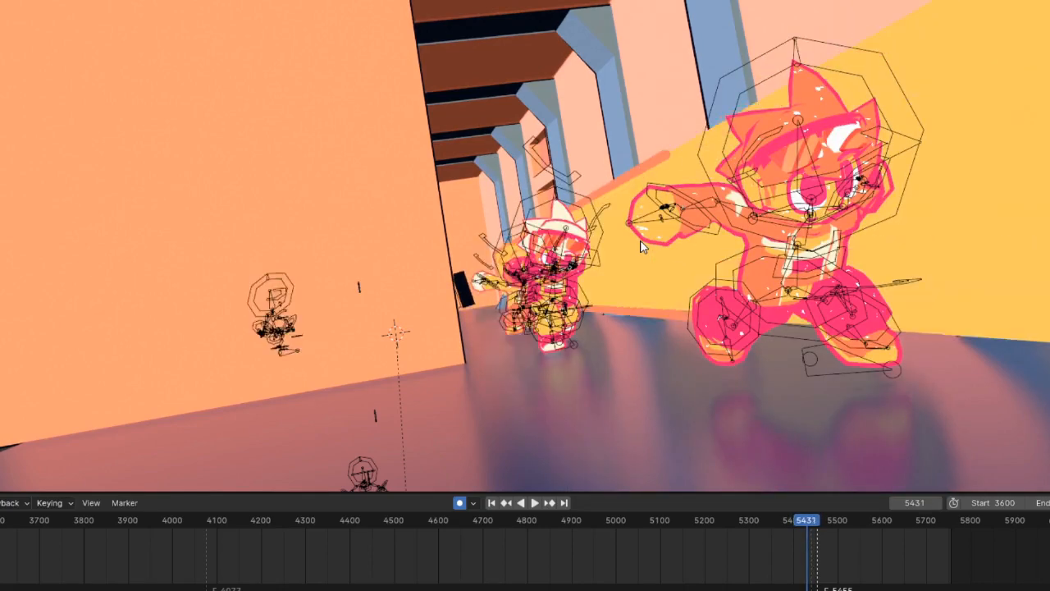
Advance to frame 5433 and examine the whole corridor set and yellow trail from outside.
{"action": "key", "text": "Right"}
{"action": "key", "text": "Right"}
{"action": "key", "text": "Right"}
{"action": "middle_click_drag", "start_coordinate": [642, 247], "coordinate": [870, 241]}
{"action": "scroll", "coordinate": [870, 240], "scroll_direction": "down", "scroll_amount": 4}
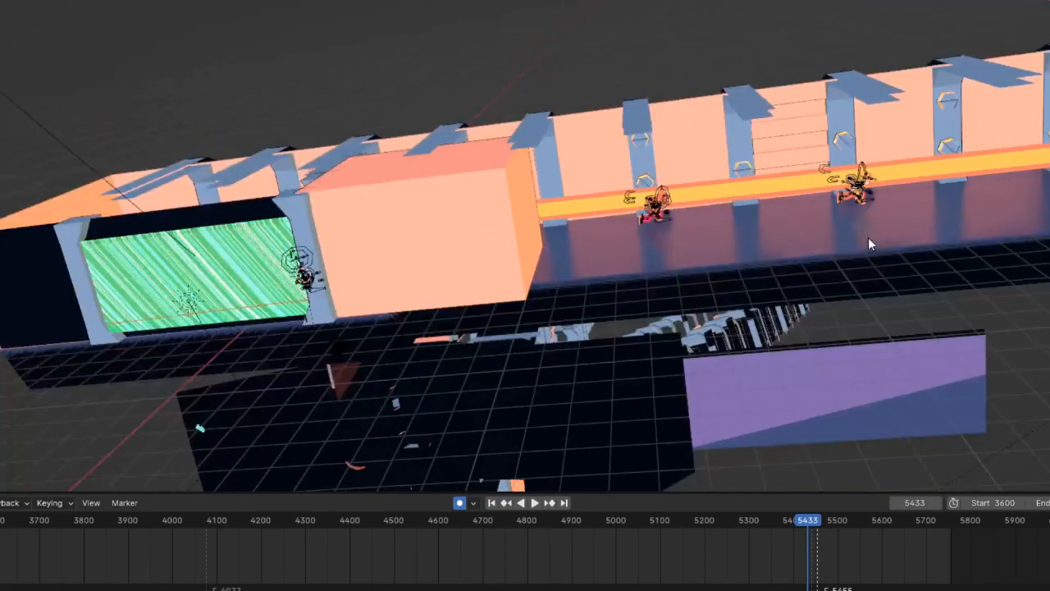
{"action": "key", "text": "Right"}
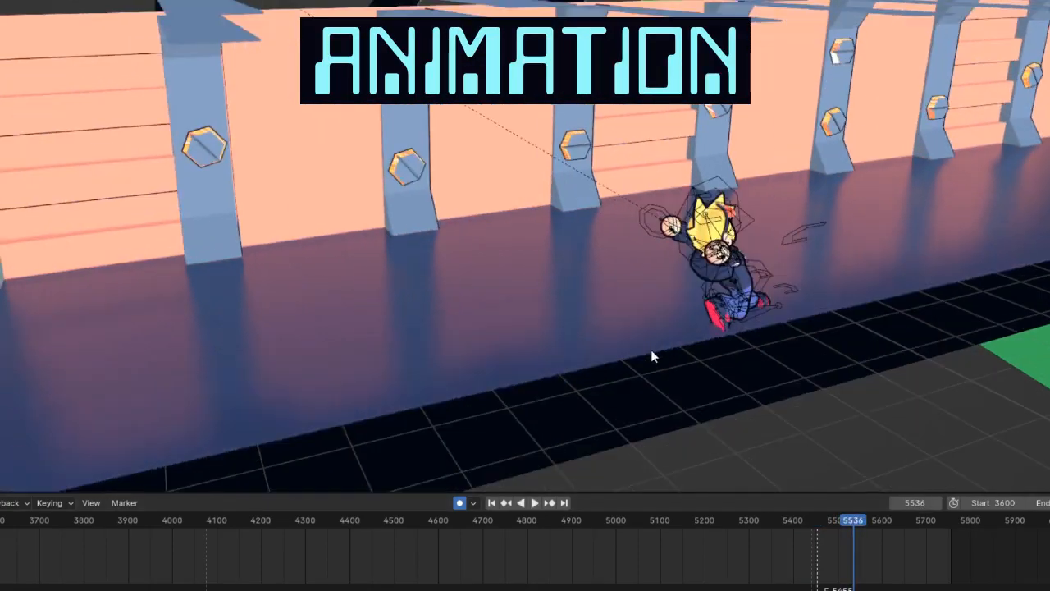
Examine the blond character's run from the side of the corridor, stepping through frames 5536 to 5546.
{"action": "middle_click_drag", "start_coordinate": [651, 351], "coordinate": [592, 301]}
{"action": "key", "text": "Right"}
{"action": "key", "text": "Right"}
{"action": "key", "text": "Right"}
{"action": "key", "text": "Right"}
{"action": "key", "text": "Right"}
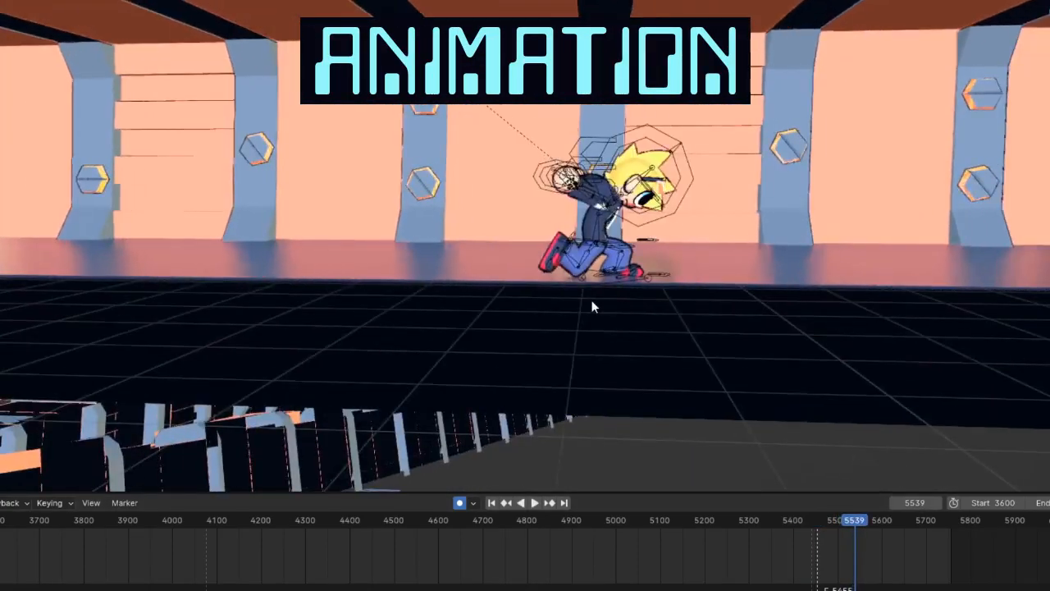
{"action": "key", "text": "Right"}
{"action": "key", "text": "Right"}
{"action": "key", "text": "Right"}
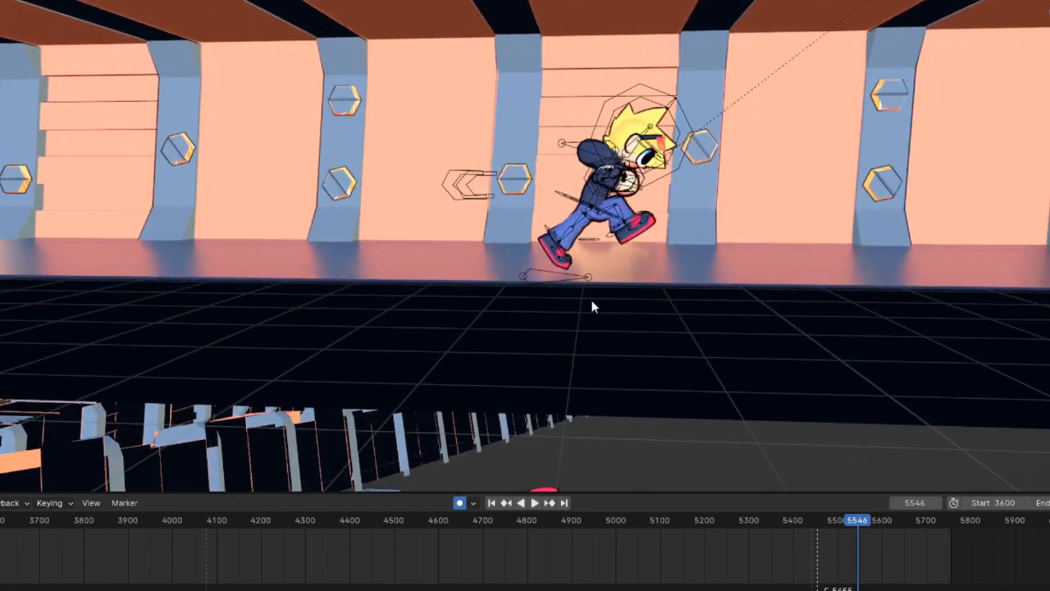
Try moving the red ellipse at the character's feet about 3.6 m down below the corridor floor, and undo the move.
{"action": "scroll", "coordinate": [600, 247], "scroll_direction": "down", "scroll_amount": 1}
{"action": "left_click", "coordinate": [563, 244]}
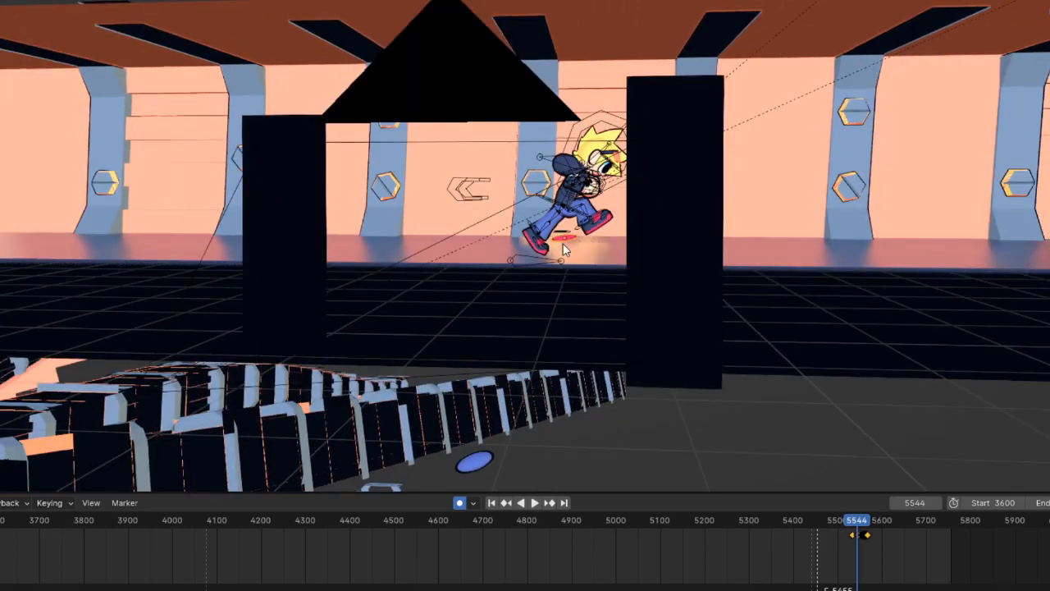
{"action": "key", "text": "g"}
{"action": "left_click", "coordinate": [624, 442]}
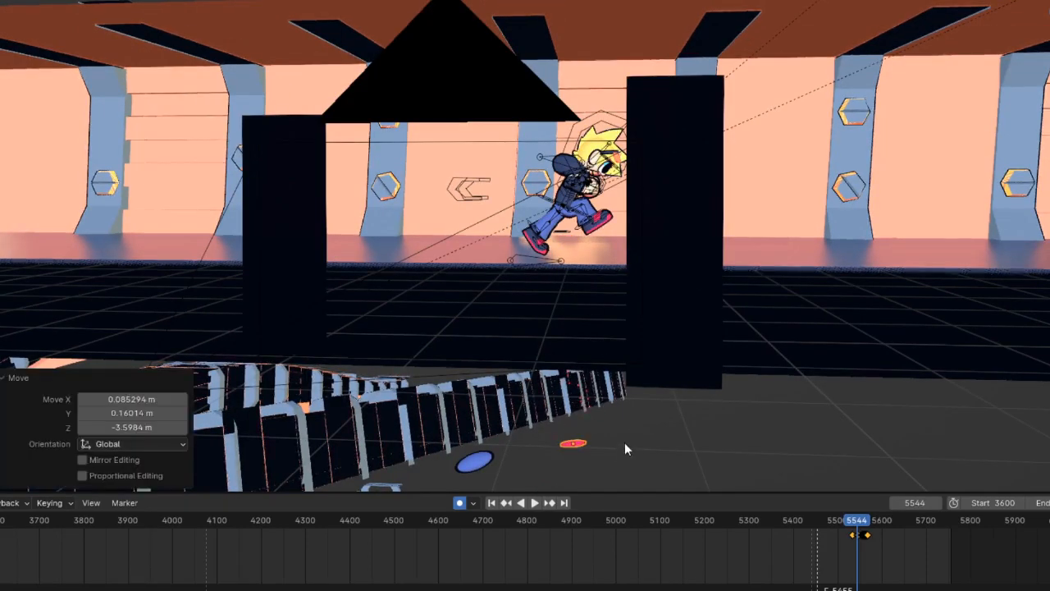
{"action": "middle_click_drag", "start_coordinate": [624, 442], "coordinate": [550, 207]}
{"action": "key", "text": "ctrl+z"}
Play on to frame 5555 and examine the red and blue smear shapes around the character's legs up close.
{"action": "key", "text": "space"}
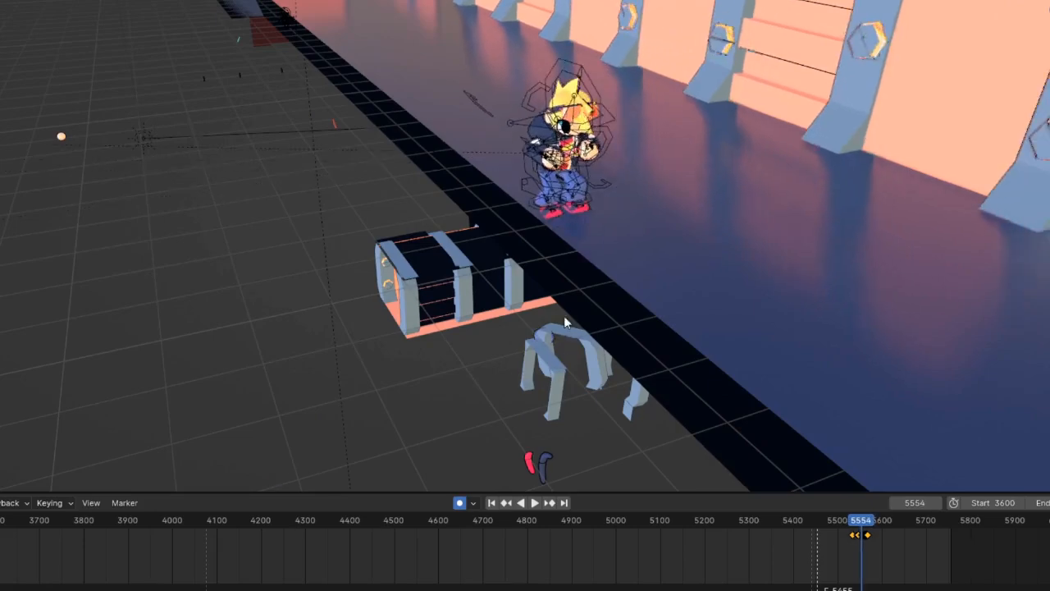
{"action": "middle_click_drag", "start_coordinate": [563, 317], "coordinate": [618, 230]}
{"action": "key", "text": "Left"}
{"action": "key", "text": "Right"}
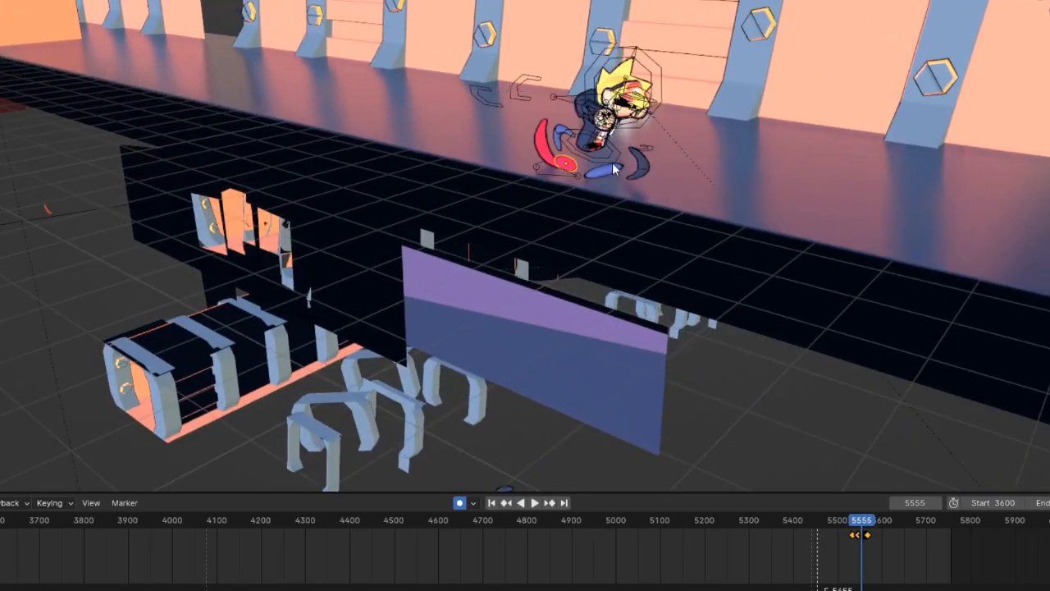
{"action": "scroll", "coordinate": [667, 106], "scroll_direction": "up", "scroll_amount": 4}
{"action": "middle_click_drag", "start_coordinate": [668, 91], "coordinate": [522, 85]}
{"action": "scroll", "coordinate": [668, 115], "scroll_direction": "up", "scroll_amount": 4}
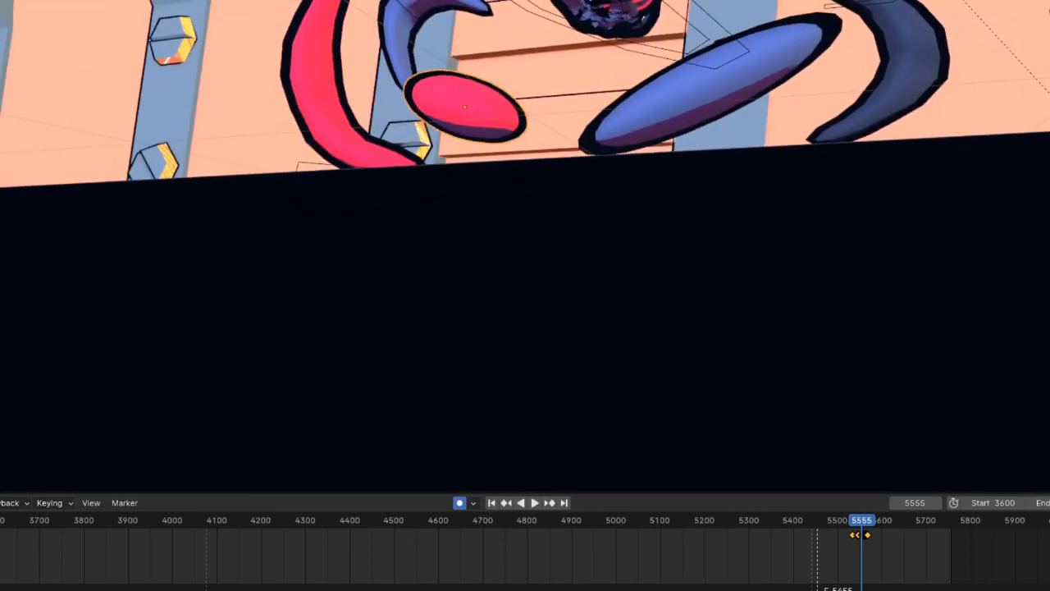
{"action": "middle_click_drag", "start_coordinate": [566, 10], "coordinate": [596, 36]}
{"action": "scroll", "coordinate": [588, 89], "scroll_direction": "down", "scroll_amount": 7}
Step back and forth between frames 5555 and 5559 to study how the red and blue leg smears change places.
{"action": "key", "text": "Right"}
{"action": "key", "text": "Right"}
{"action": "key", "text": "Right"}
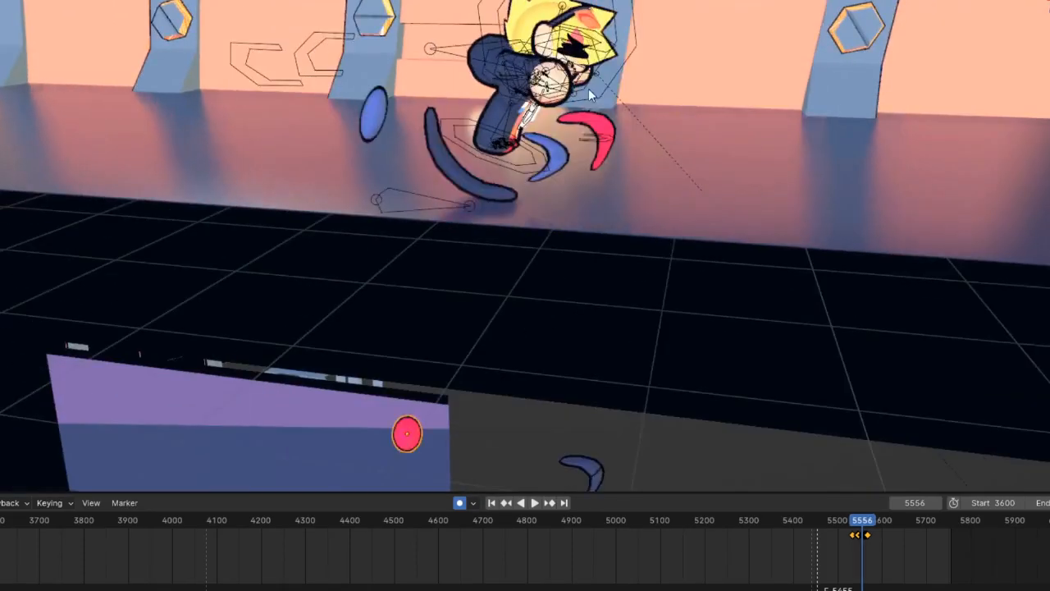
{"action": "key", "text": "Left"}
{"action": "key", "text": "Left"}
{"action": "key", "text": "Right"}
{"action": "key", "text": "Right"}
{"action": "key", "text": "Right"}
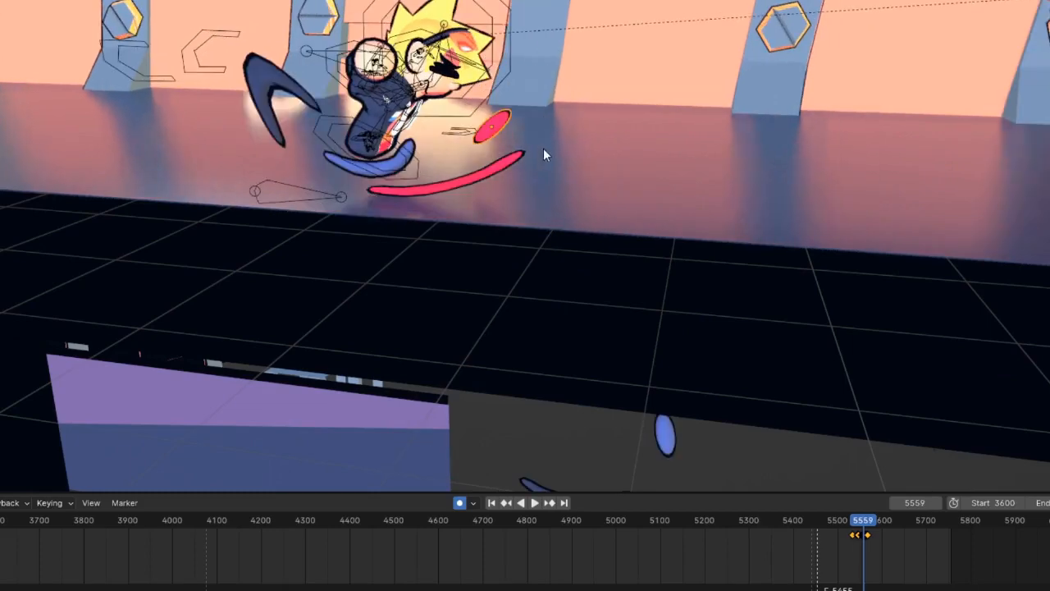
{"action": "key", "text": "Right"}
{"action": "key", "text": "Right"}
{"action": "key", "text": "Left"}
{"action": "key", "text": "Left"}
{"action": "key", "text": "Left"}
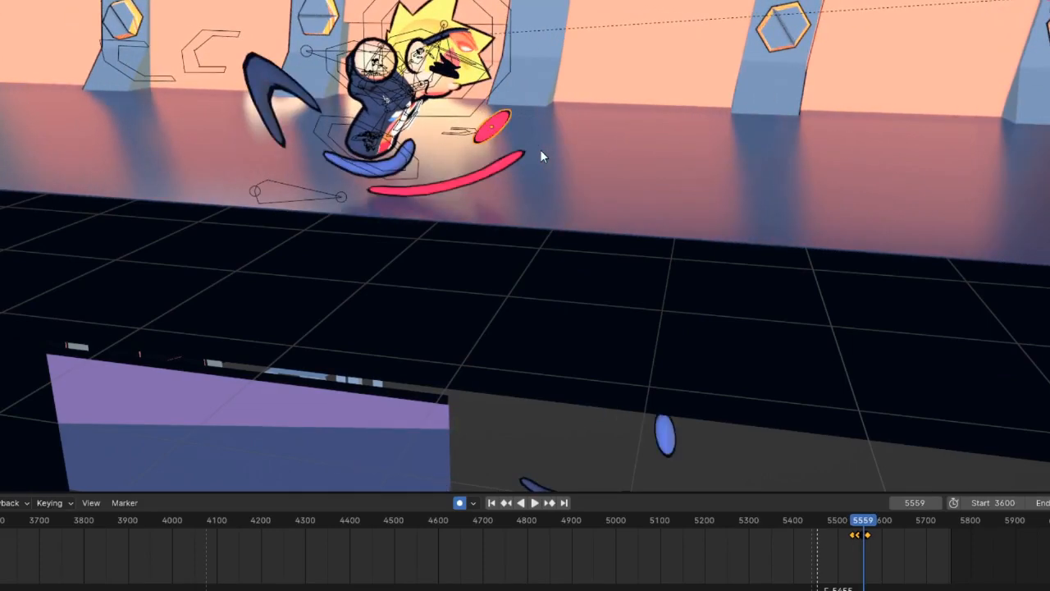
Examine the leg smears and the spare shapes parked below the floor from above, stepping on from frame 5558.
{"action": "scroll", "coordinate": [535, 176], "scroll_direction": "down", "scroll_amount": 4}
{"action": "middle_click_drag", "start_coordinate": [546, 278], "coordinate": [549, 314]}
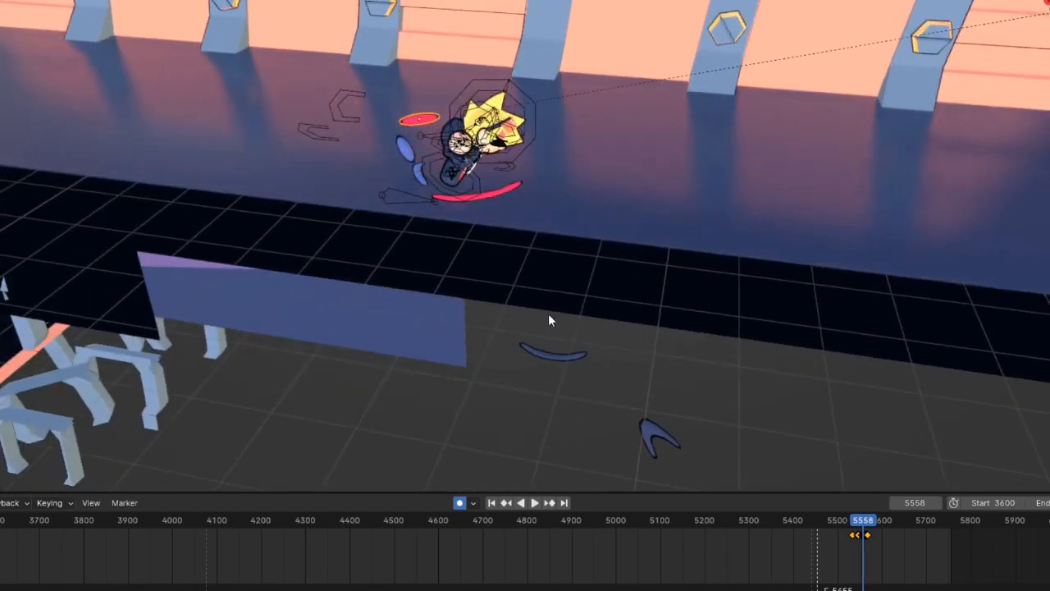
{"action": "key", "text": "Right"}
{"action": "key", "text": "Right"}
{"action": "key", "text": "Right"}
{"action": "key", "text": "Right"}
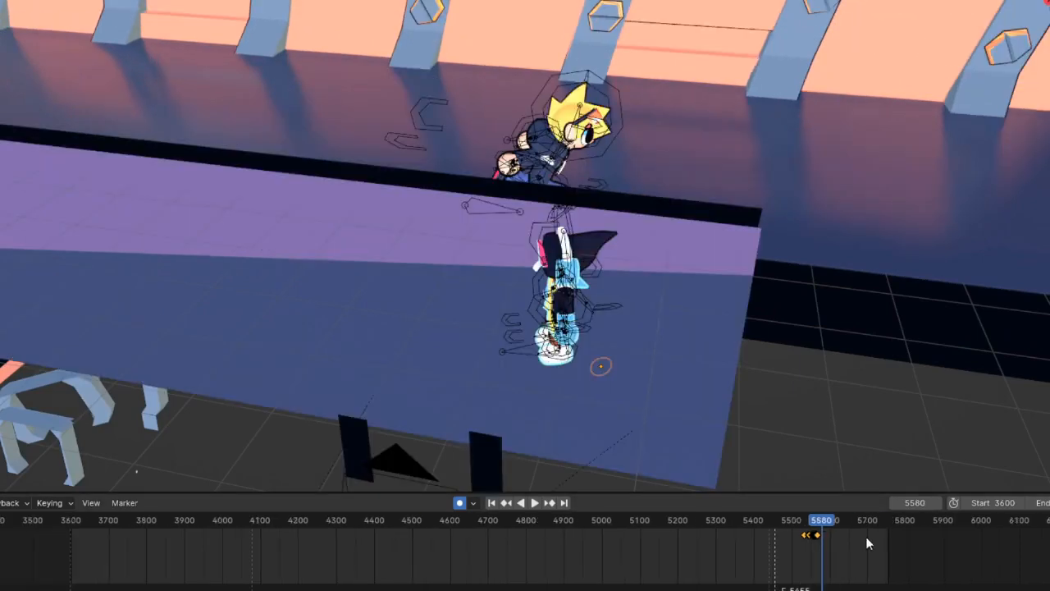
Play the run from frame 5580 to frame 5658 and step back to frame 5648, watching both characters.
{"action": "key", "text": "space"}
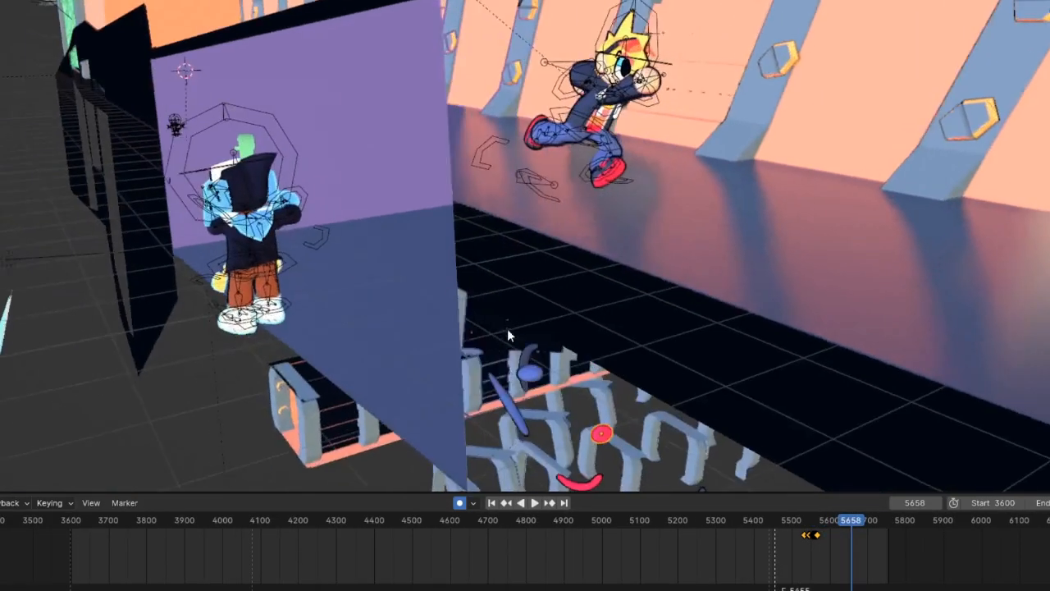
{"action": "key", "text": "space"}
{"action": "key", "text": "Left"}
{"action": "key", "text": "Left"}
{"action": "key", "text": "Left"}
{"action": "key", "text": "Left"}
{"action": "key", "text": "Left"}
{"action": "key", "text": "Left"}
{"action": "key", "text": "Left"}
{"action": "key", "text": "Left"}
{"action": "key", "text": "Left"}
{"action": "key", "text": "Left"}
{"action": "key", "text": "Left"}
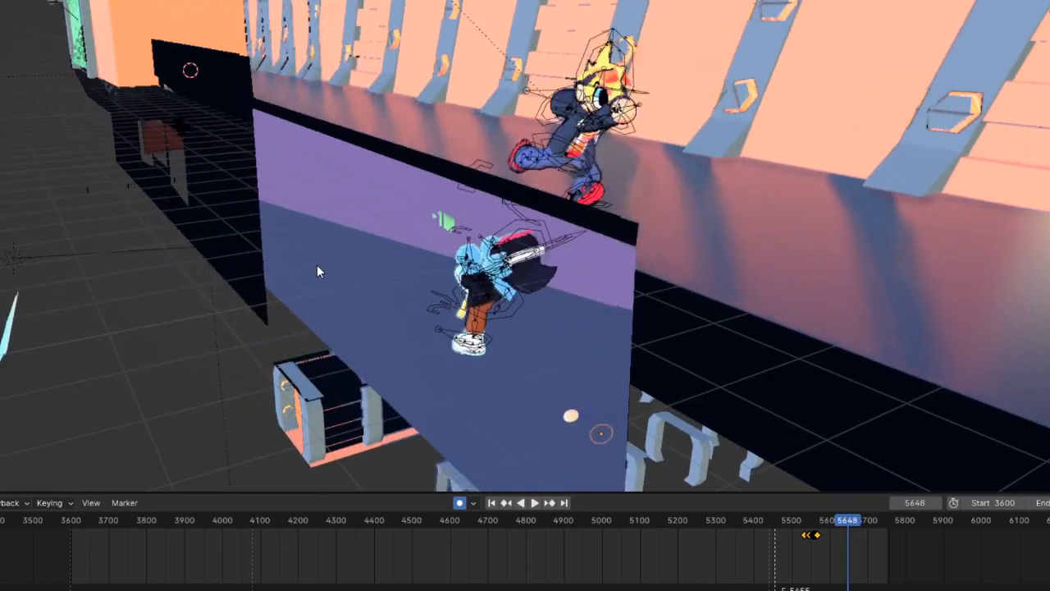
Step forward from frame 5648 to compare the blond character's run poses with the character before the purple backdrop.
{"action": "key", "text": "Right"}
{"action": "key", "text": "Right"}
{"action": "key", "text": "Right"}
{"action": "key", "text": "Right"}
{"action": "key", "text": "Right"}
{"action": "key", "text": "Right"}
{"action": "key", "text": "Right"}
{"action": "key", "text": "Right"}
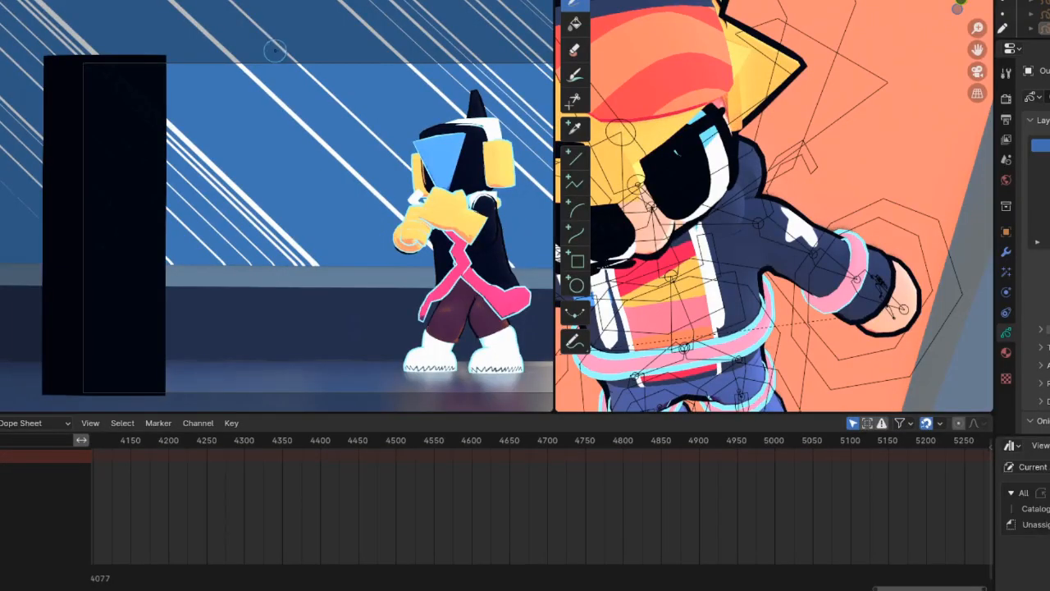
Reframe the camera shot on the masked character standing between the black panel borders.
{"action": "scroll", "coordinate": [275, 51], "scroll_direction": "down", "scroll_amount": 1}
{"action": "scroll", "coordinate": [372, 117], "scroll_direction": "up", "scroll_amount": 1}
{"action": "middle_click_drag", "start_coordinate": [436, 117], "coordinate": [345, 88], "text": "shift"}
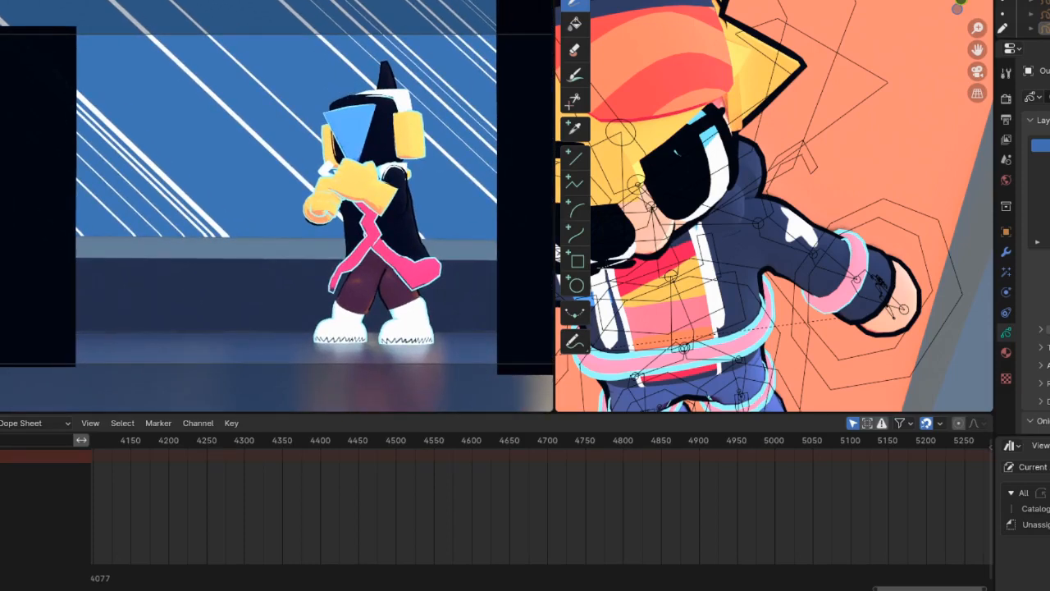
Return the second viewport to Object Mode and locate the storyboard sheet among the sets in front view.
{"action": "left_click", "coordinate": [628, 0]}
{"action": "left_click", "coordinate": [628, 0]}
{"action": "key", "text": "KP_1"}
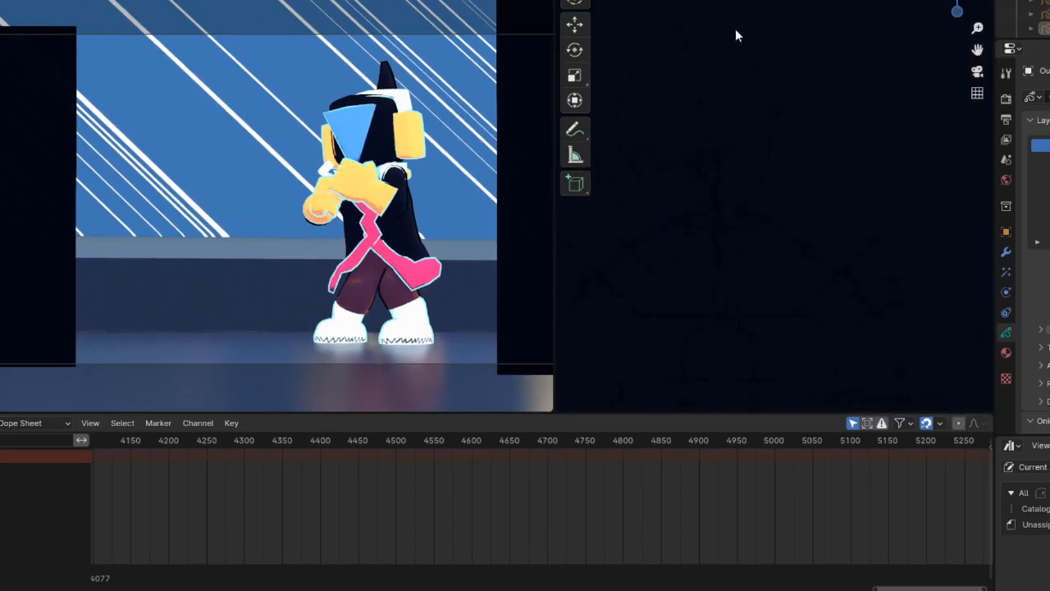
{"action": "middle_click_drag", "start_coordinate": [737, 30], "coordinate": [823, 138]}
{"action": "scroll", "coordinate": [692, 88], "scroll_direction": "down", "scroll_amount": 6}
{"action": "scroll", "coordinate": [773, 111], "scroll_direction": "down", "scroll_amount": 3}
{"action": "scroll", "coordinate": [772, 110], "scroll_direction": "down", "scroll_amount": 4}
{"action": "key", "text": "KP_1"}
{"action": "scroll", "coordinate": [762, 94], "scroll_direction": "down", "scroll_amount": 6}
{"action": "scroll", "coordinate": [764, 202], "scroll_direction": "up", "scroll_amount": 3}
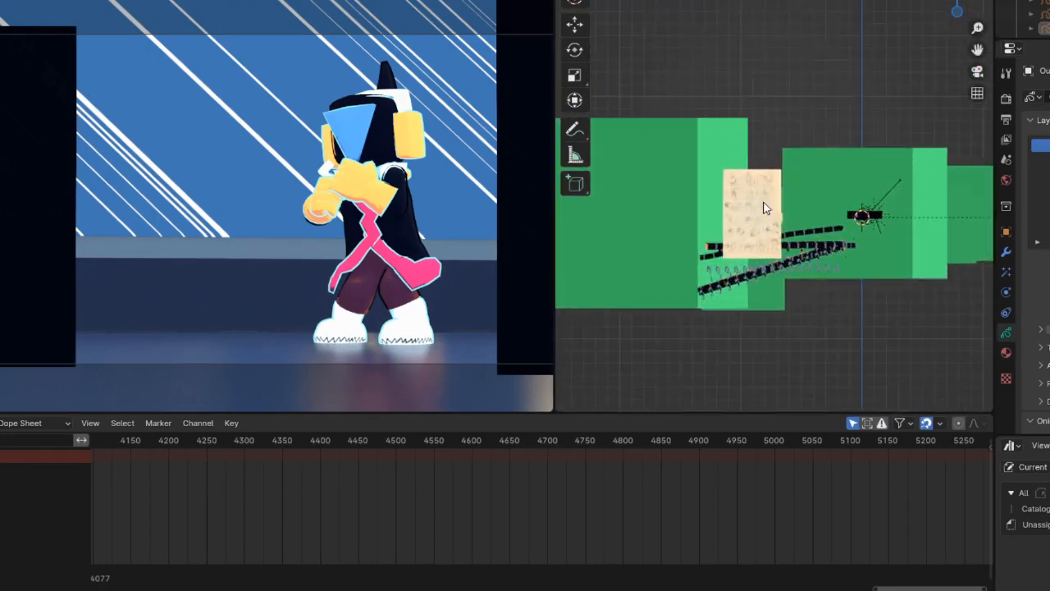
Examine the upper rows of storyboard sketches on the paper sheet.
{"action": "middle_click_drag", "start_coordinate": [764, 207], "coordinate": [739, 139], "text": "shift"}
{"action": "scroll", "coordinate": [739, 139], "scroll_direction": "up", "scroll_amount": 5}
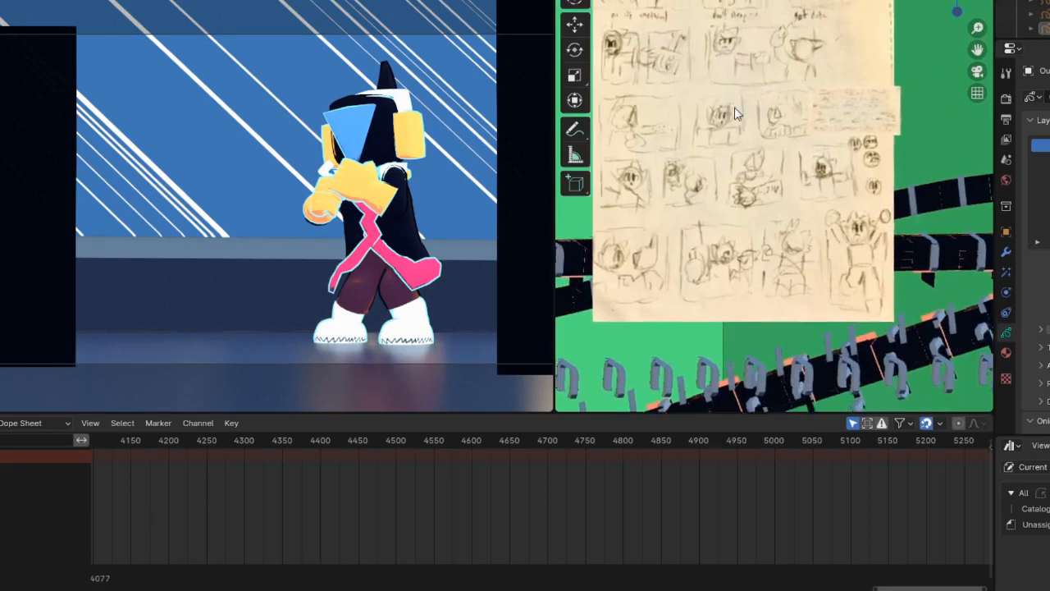
{"action": "scroll", "coordinate": [735, 106], "scroll_direction": "up", "scroll_amount": 4}
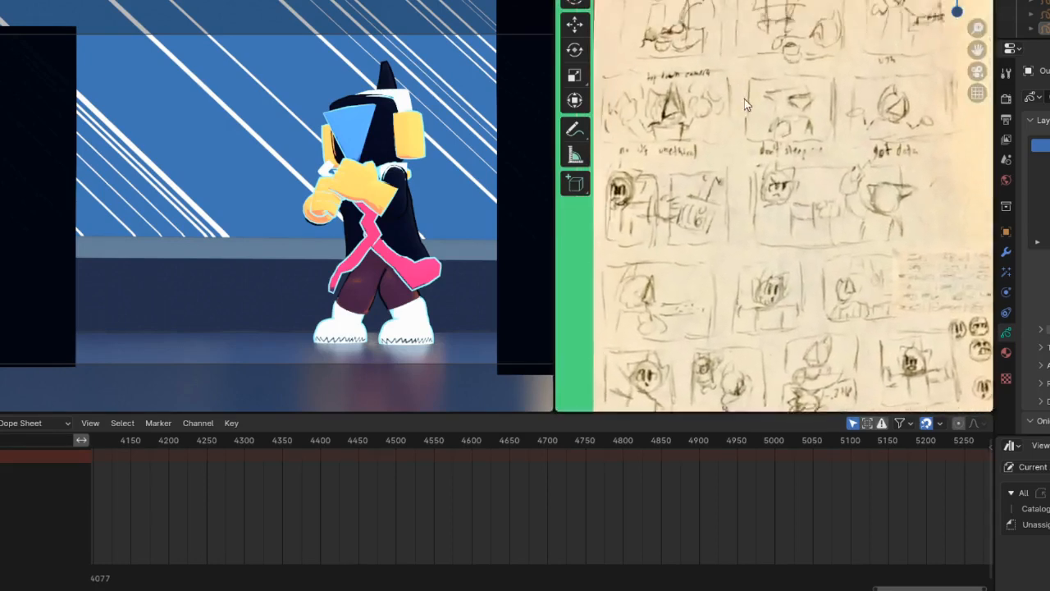
{"action": "middle_click_drag", "start_coordinate": [745, 98], "coordinate": [742, 160], "text": "shift"}
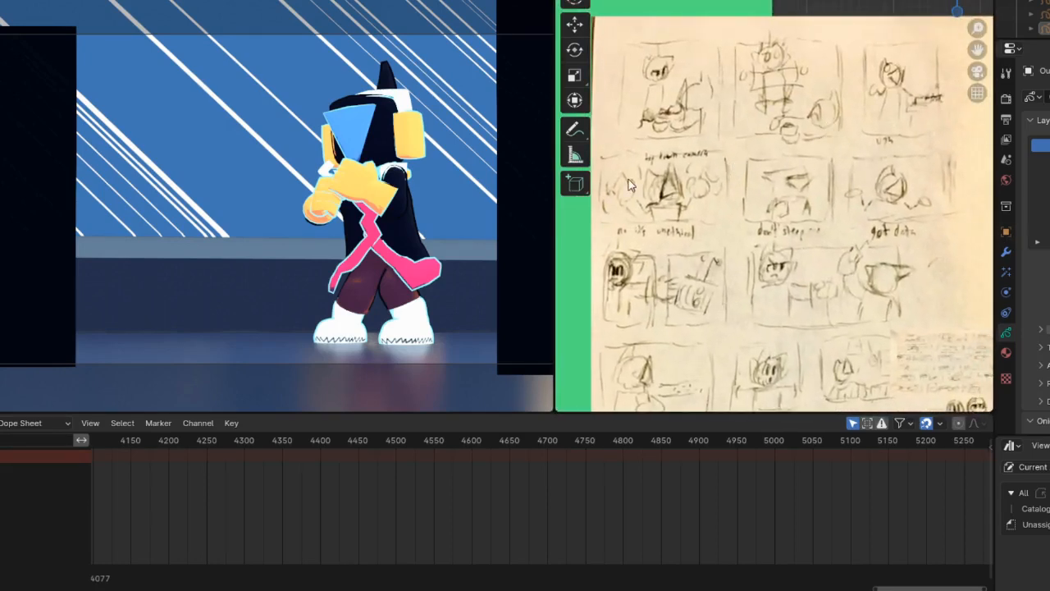
{"action": "scroll", "coordinate": [683, 224], "scroll_direction": "up", "scroll_amount": 1}
{"action": "middle_click_drag", "start_coordinate": [865, 225], "coordinate": [881, 164], "text": "shift"}
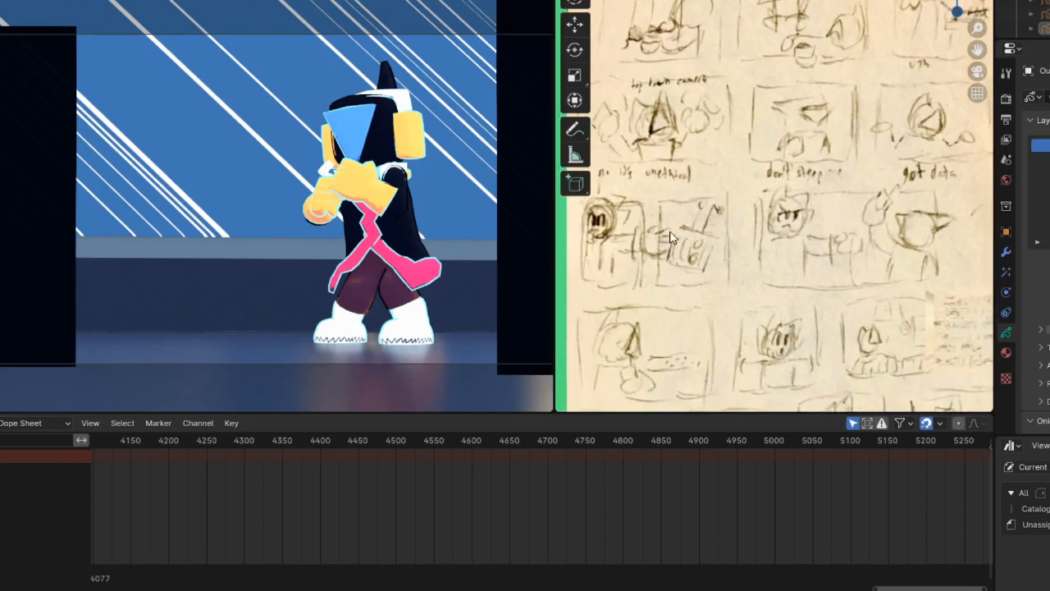
Examine the storyboard row below the "no it's unethical" caption, panel by panel.
{"action": "middle_click_drag", "start_coordinate": [671, 272], "coordinate": [830, 180], "text": "shift"}
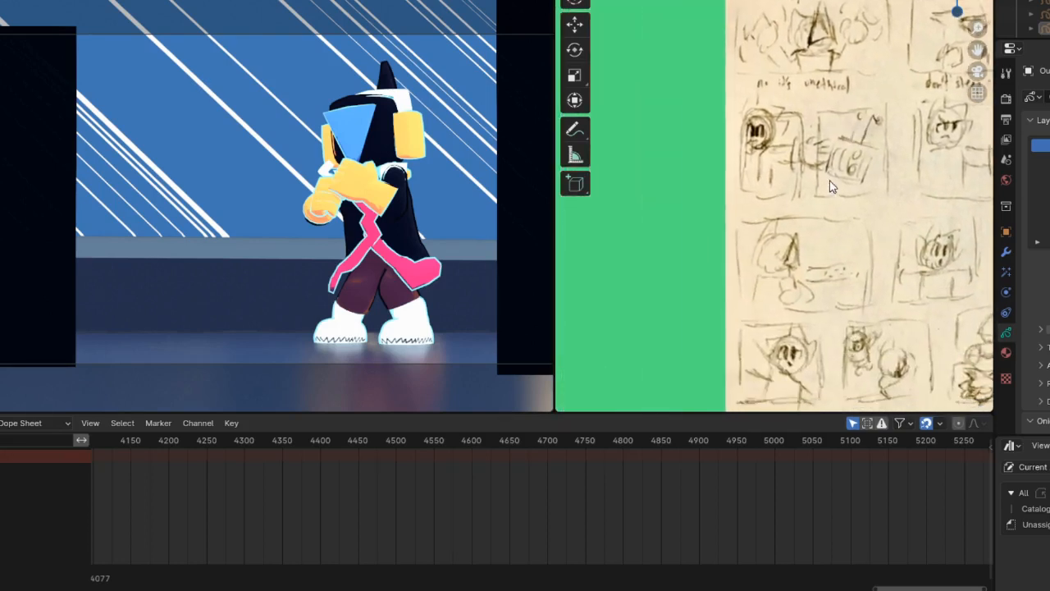
{"action": "scroll", "coordinate": [830, 181], "scroll_direction": "up", "scroll_amount": 2}
{"action": "middle_click_drag", "start_coordinate": [875, 153], "coordinate": [767, 159], "text": "shift"}
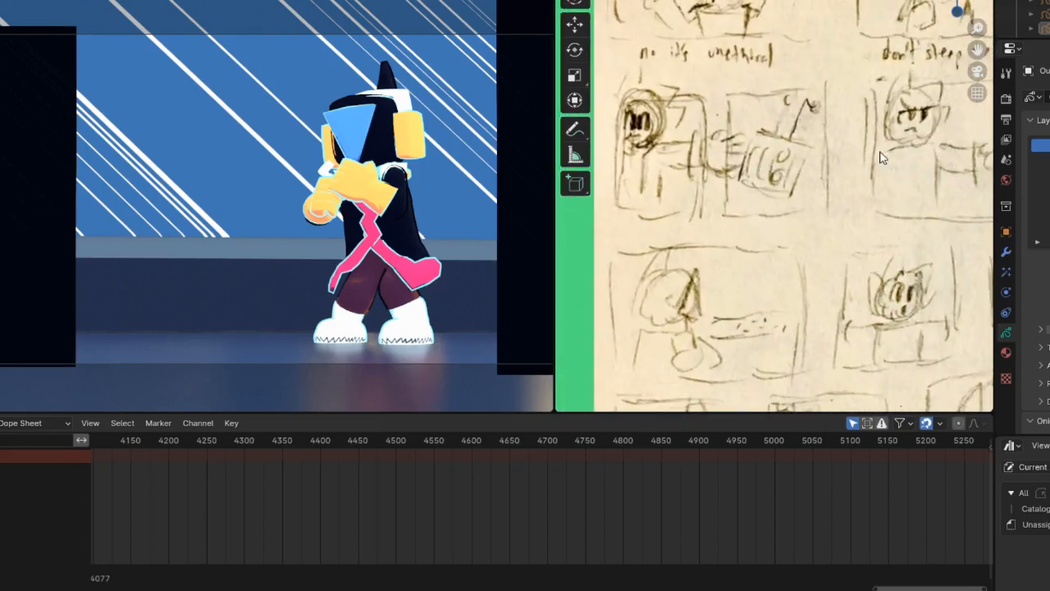
{"action": "middle_click_drag", "start_coordinate": [866, 147], "coordinate": [656, 135], "text": "shift"}
{"action": "scroll", "coordinate": [711, 133], "scroll_direction": "down", "scroll_amount": 2}
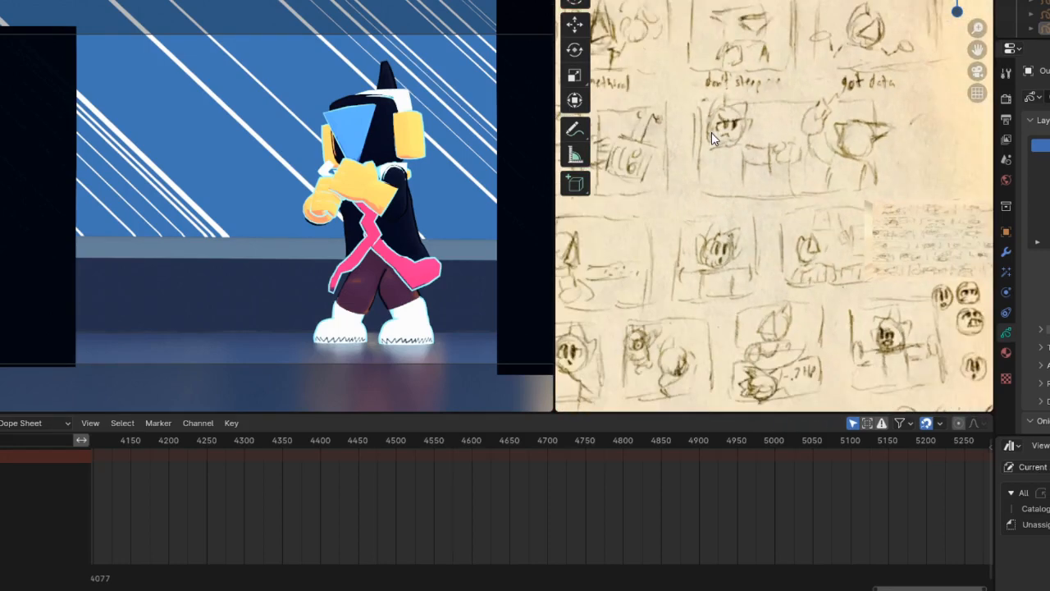
Examine the lower storyboard rows, following the panels across to the HP damage sketch.
{"action": "scroll", "coordinate": [712, 132], "scroll_direction": "down", "scroll_amount": 4}
{"action": "scroll", "coordinate": [686, 183], "scroll_direction": "up", "scroll_amount": 1}
{"action": "middle_click_drag", "start_coordinate": [687, 183], "coordinate": [692, 161], "text": "shift"}
{"action": "middle_click_drag", "start_coordinate": [698, 297], "coordinate": [837, 181], "text": "shift"}
{"action": "scroll", "coordinate": [748, 184], "scroll_direction": "up", "scroll_amount": 4}
{"action": "scroll", "coordinate": [836, 181], "scroll_direction": "up", "scroll_amount": 1}
{"action": "middle_click_drag", "start_coordinate": [891, 156], "coordinate": [694, 157], "text": "shift"}
{"action": "scroll", "coordinate": [772, 149], "scroll_direction": "down", "scroll_amount": 2}
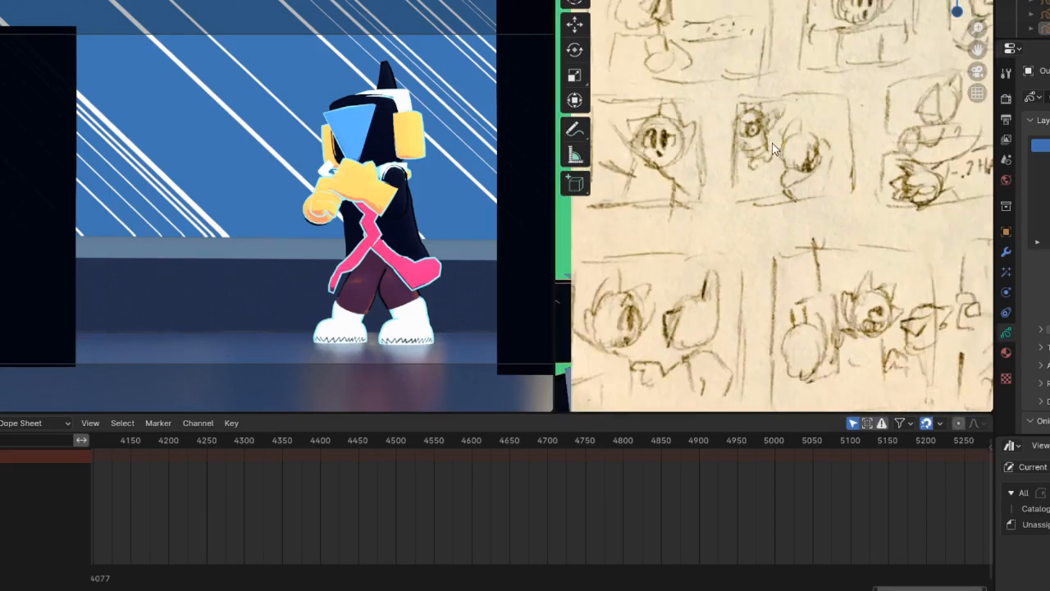
{"action": "middle_click_drag", "start_coordinate": [825, 126], "coordinate": [648, 136], "text": "shift"}
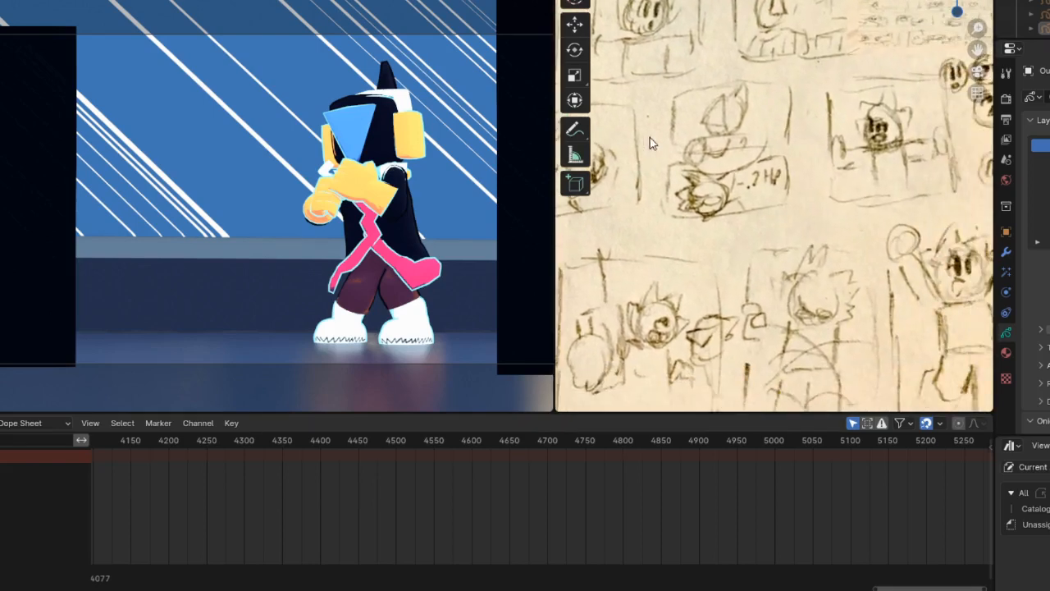
Examine the HP damage sketch and the tall-eared figure above it up close.
{"action": "scroll", "coordinate": [672, 187], "scroll_direction": "up", "scroll_amount": 4}
{"action": "middle_click_drag", "start_coordinate": [673, 191], "coordinate": [857, 194], "text": "shift"}
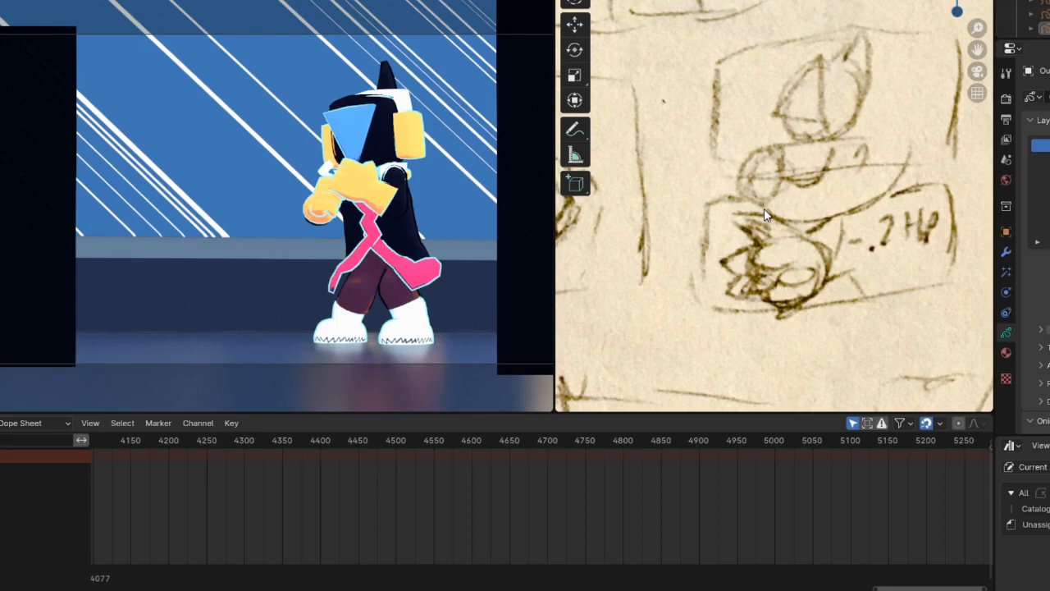
{"action": "scroll", "coordinate": [764, 208], "scroll_direction": "down", "scroll_amount": 5}
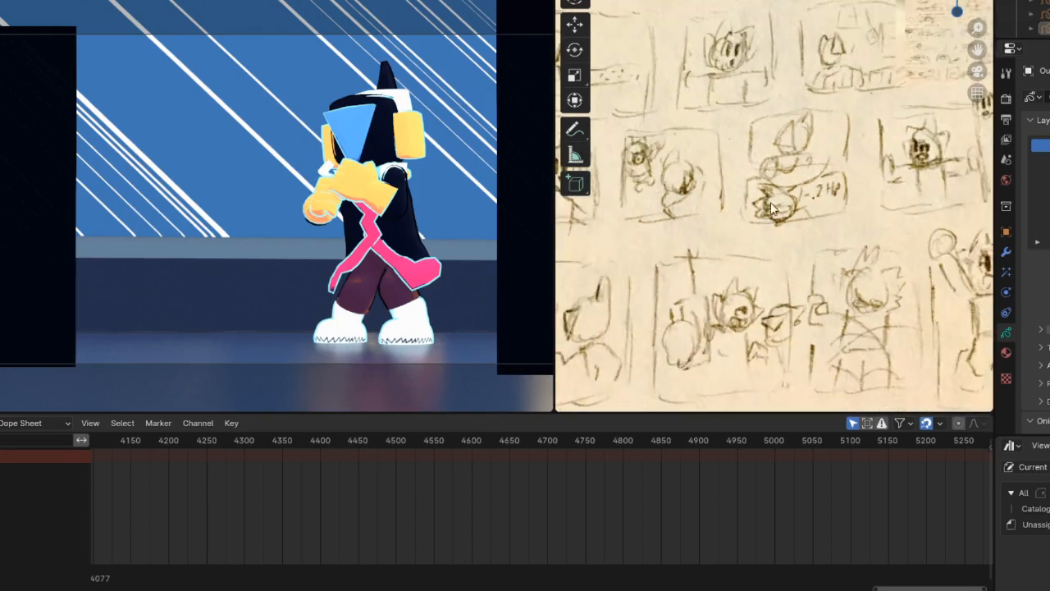
Examine the bottom row of storyboard panels showing the characters face to face.
{"action": "scroll", "coordinate": [709, 207], "scroll_direction": "up", "scroll_amount": 2}
{"action": "mouse_move", "coordinate": [708, 207]}
{"action": "middle_mouse_down", "text": "shift"}
{"action": "mouse_move", "coordinate": [889, 196]}
{"action": "mouse_move", "coordinate": [946, 171]}
{"action": "middle_mouse_up", "text": "shift"}
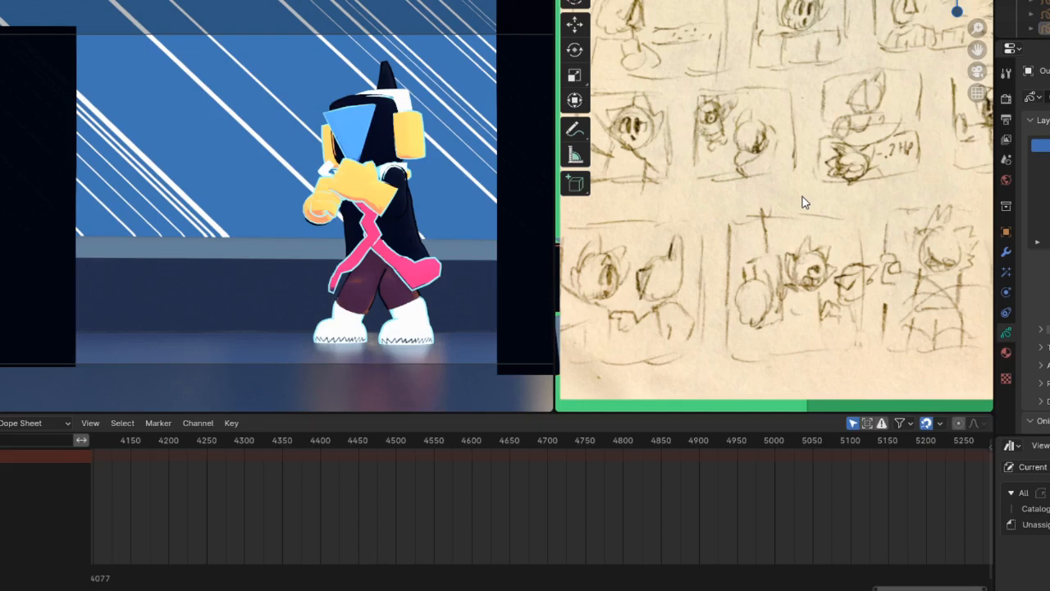
{"action": "scroll", "coordinate": [816, 192], "scroll_direction": "down", "scroll_amount": 4}
{"action": "scroll", "coordinate": [825, 190], "scroll_direction": "up", "scroll_amount": 3}
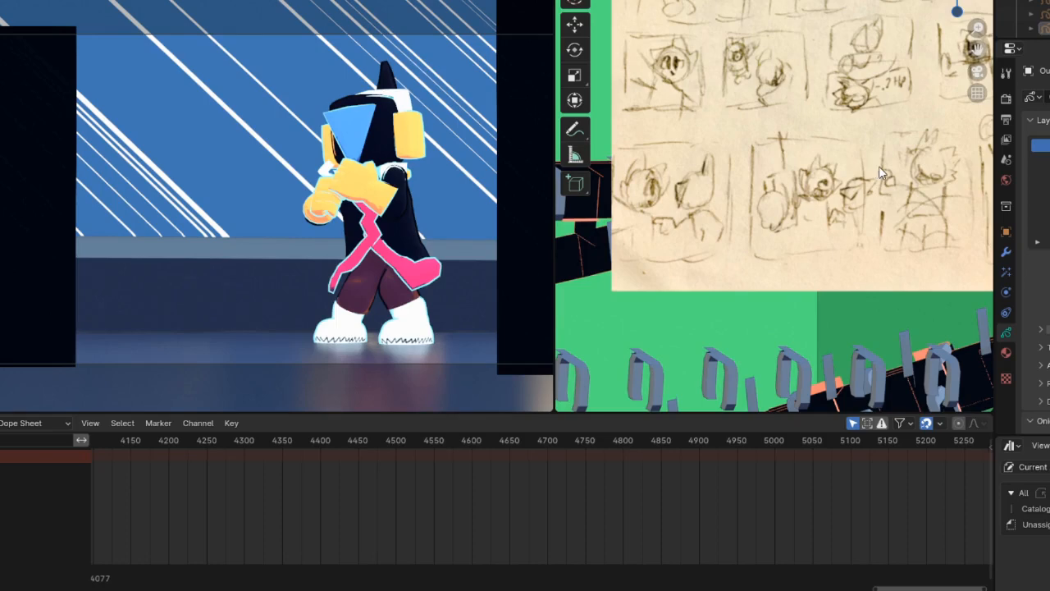
Examine the bottom-row storyboard panels up close and the lower half of the storyboard page as a whole.
{"action": "scroll", "coordinate": [731, 209], "scroll_direction": "up", "scroll_amount": 3}
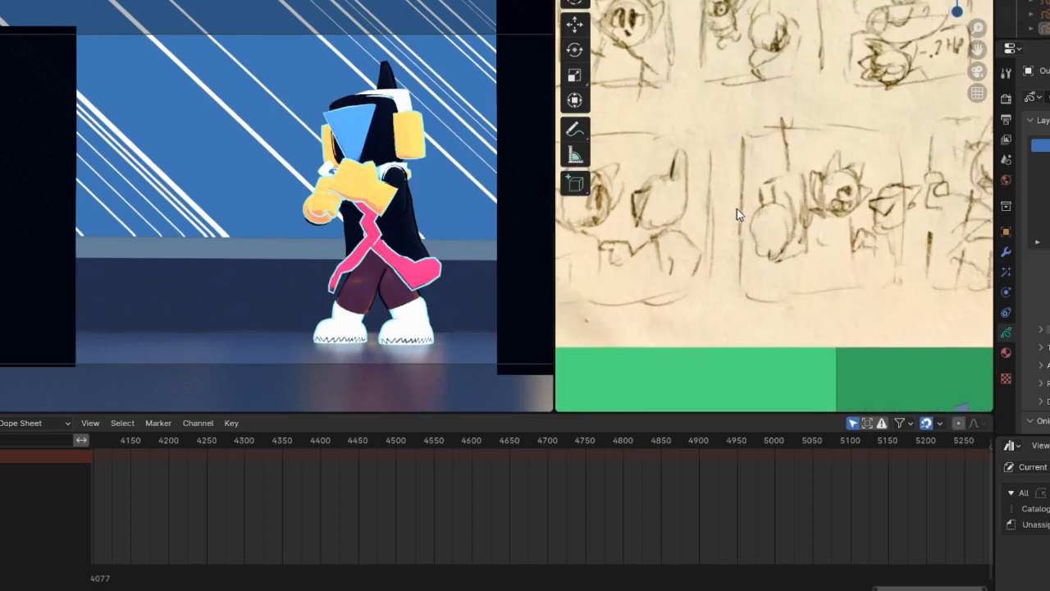
{"action": "middle_click_drag", "start_coordinate": [737, 208], "coordinate": [847, 191], "text": "shift"}
{"action": "scroll", "coordinate": [930, 215], "scroll_direction": "down", "scroll_amount": 5}
{"action": "middle_click_drag", "start_coordinate": [790, 123], "coordinate": [779, 216], "text": "shift"}
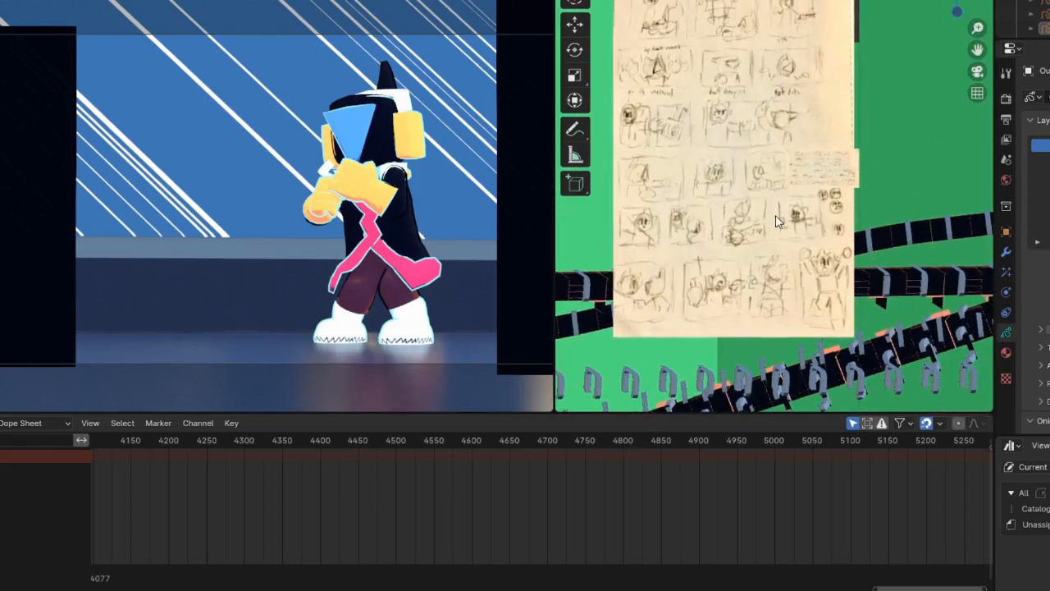
{"action": "scroll", "coordinate": [779, 225], "scroll_direction": "up", "scroll_amount": 1}
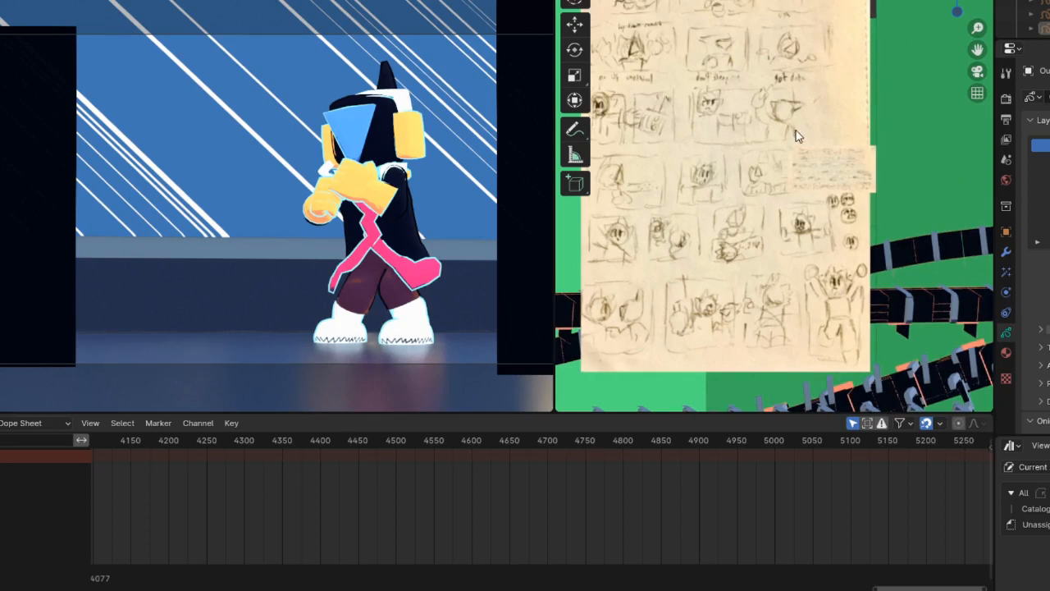
Widen the 3D viewport beside the camera view and examine the reference videos above the storyboard page up close.
{"action": "key", "text": "Home"}
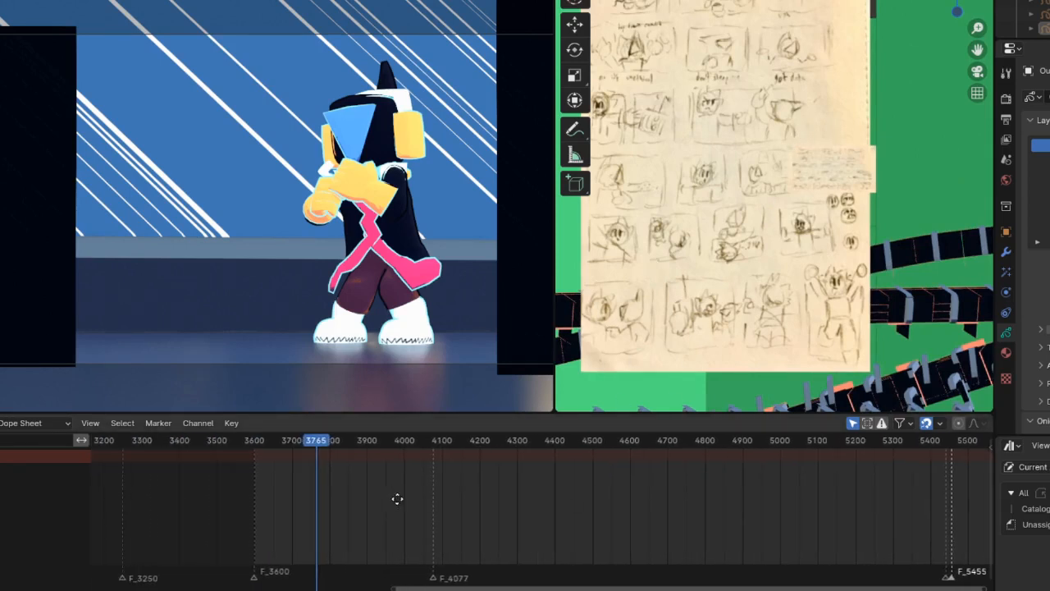
{"action": "middle_click_drag", "start_coordinate": [396, 497], "coordinate": [581, 511]}
{"action": "scroll", "coordinate": [519, 531], "scroll_direction": "up", "scroll_amount": 3}
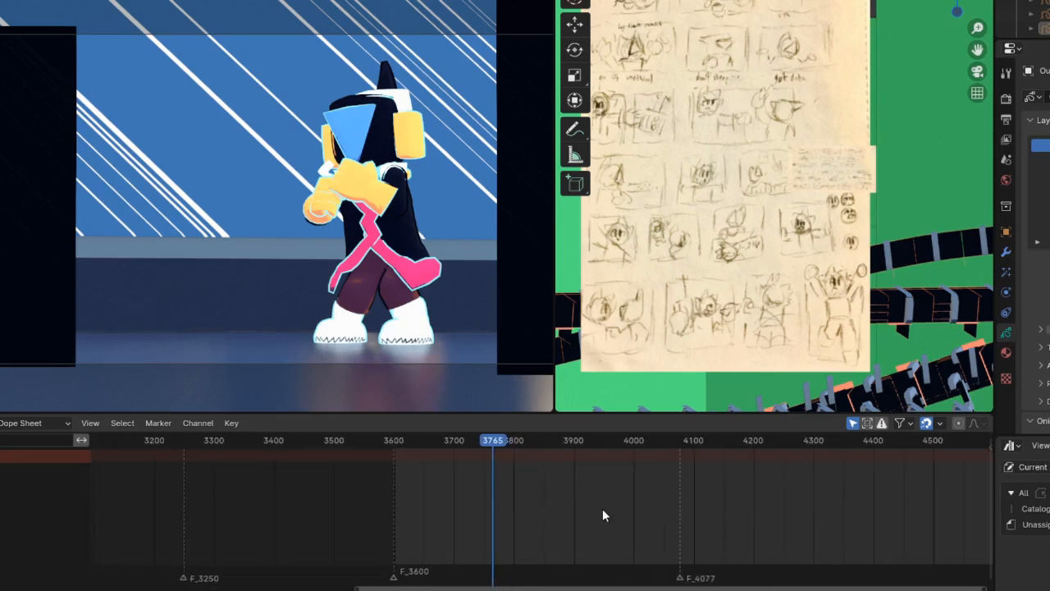
{"action": "scroll", "coordinate": [602, 509], "scroll_direction": "down", "scroll_amount": 2}
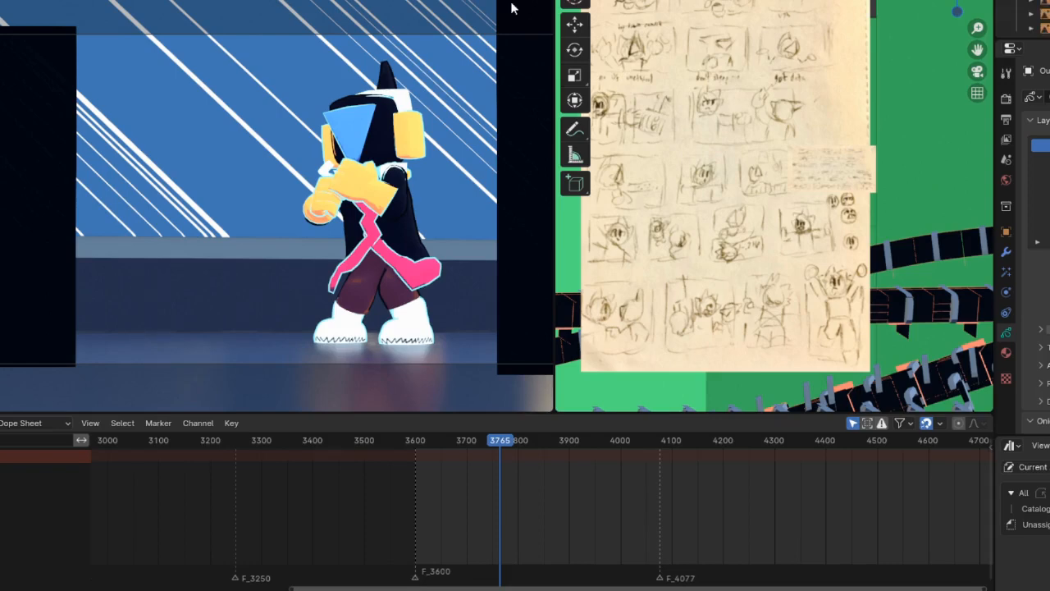
{"action": "left_click_drag", "start_coordinate": [555, 173], "coordinate": [312, 168]}
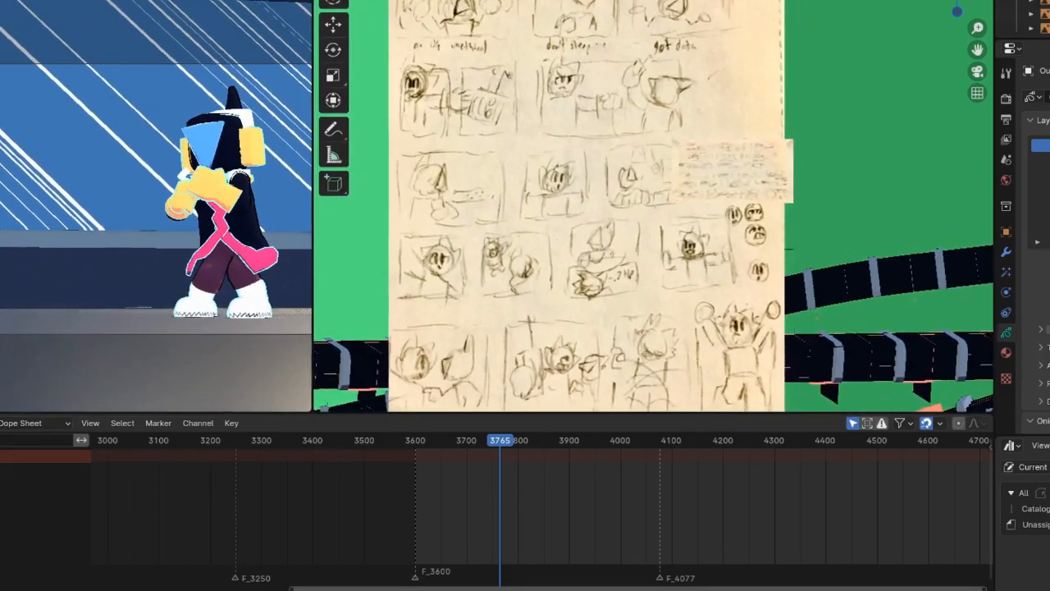
{"action": "scroll", "coordinate": [673, 84], "scroll_direction": "down", "scroll_amount": 8}
{"action": "scroll", "coordinate": [623, 151], "scroll_direction": "up", "scroll_amount": 6}
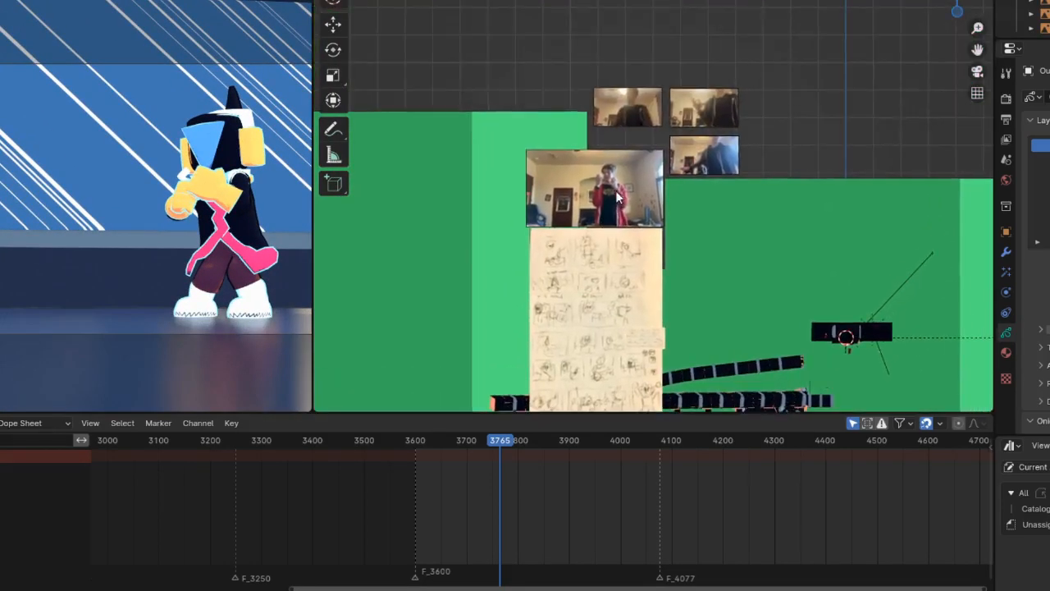
{"action": "scroll", "coordinate": [617, 159], "scroll_direction": "up", "scroll_amount": 4}
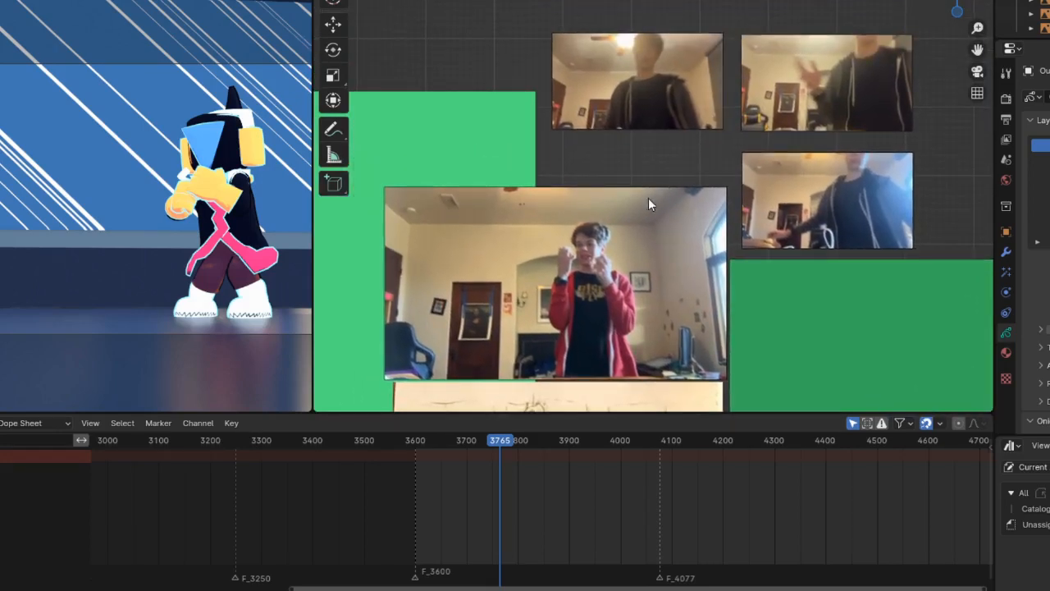
{"action": "middle_click_drag", "start_coordinate": [642, 247], "coordinate": [651, 196], "text": "shift"}
{"action": "scroll", "coordinate": [653, 185], "scroll_direction": "up", "scroll_amount": 3}
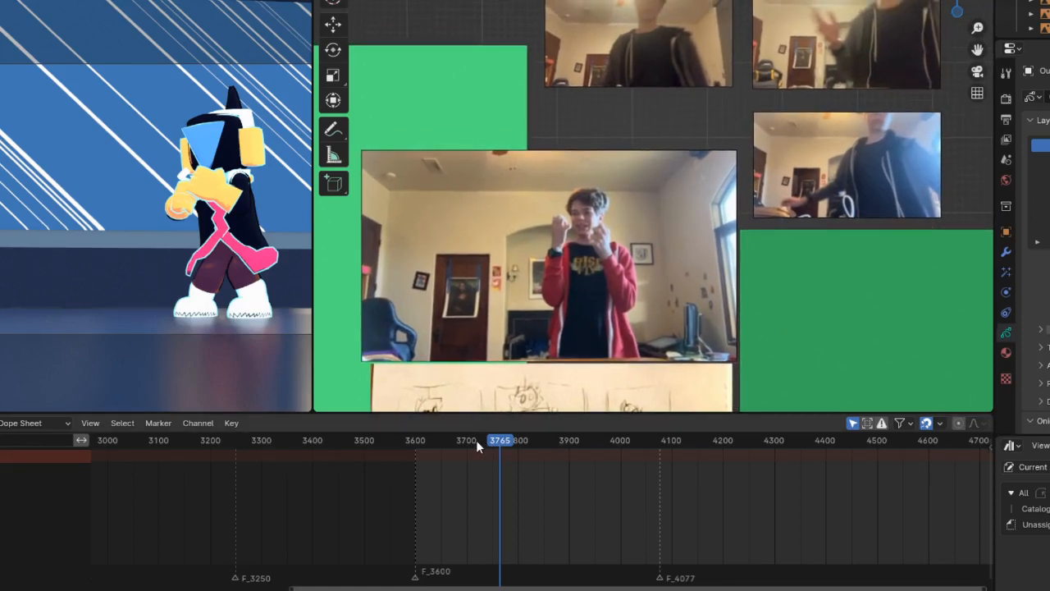
Play the scene from just after the F_3600 marker and compare the animation with the acting reference videos.
{"action": "left_click_drag", "start_coordinate": [476, 445], "coordinate": [445, 442]}
{"action": "key", "text": "space"}
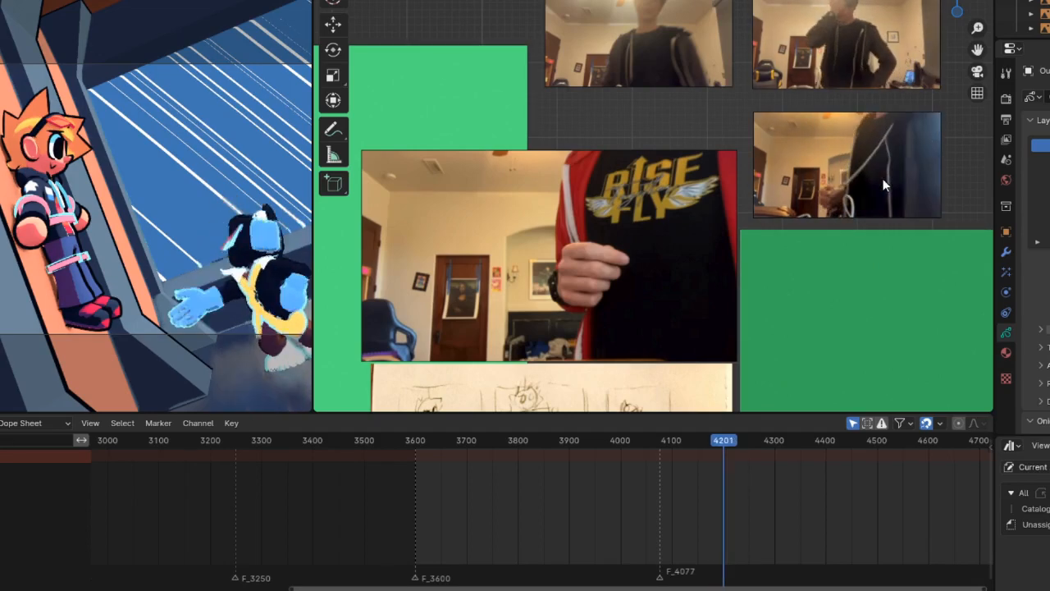
{"action": "middle_click_drag", "start_coordinate": [883, 179], "coordinate": [883, 209], "text": "shift"}
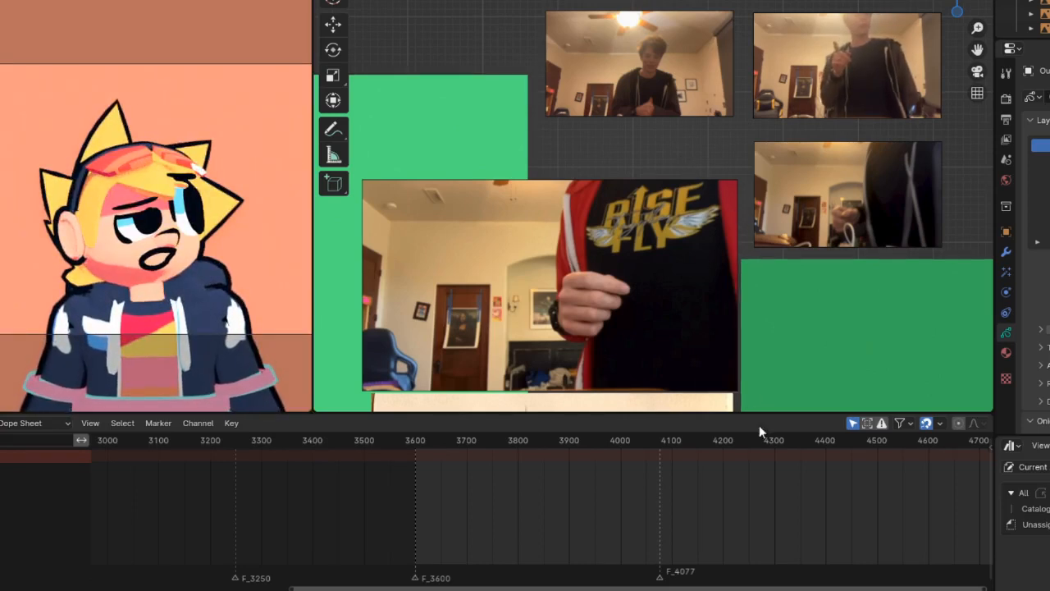
Replay and scrub the shots after F_4077, comparing the desk scene with the dark-jacket reference videos.
{"action": "middle_click_drag", "start_coordinate": [651, 518], "coordinate": [301, 525]}
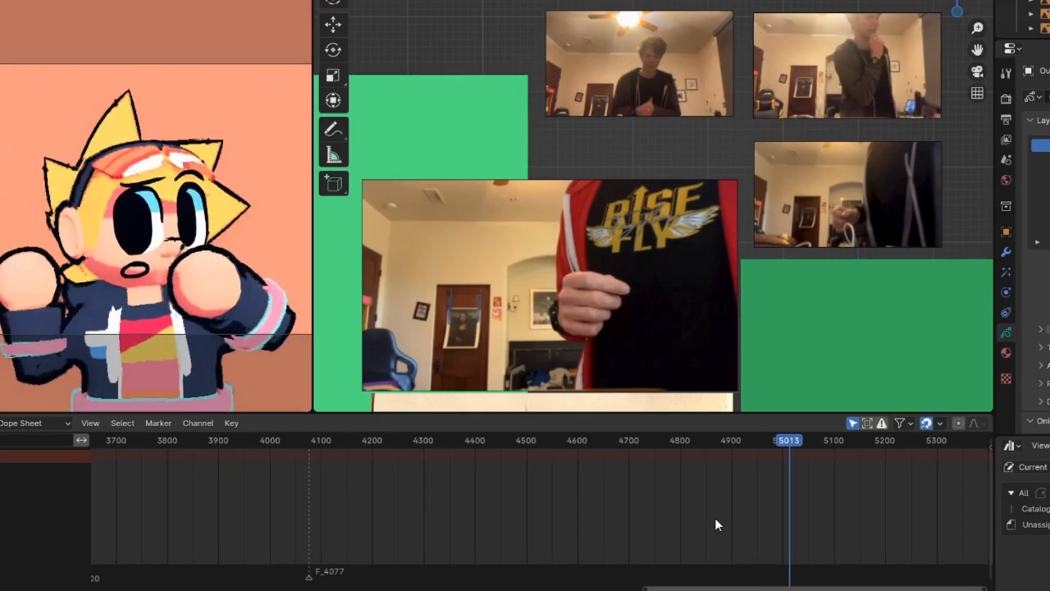
{"action": "left_click", "coordinate": [627, 439]}
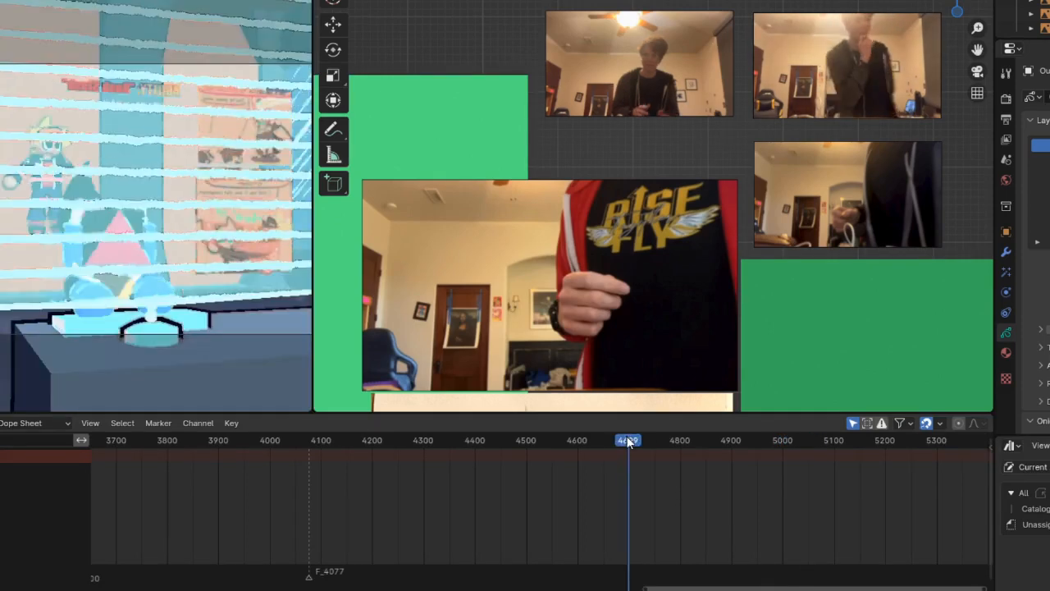
{"action": "left_click", "coordinate": [587, 441]}
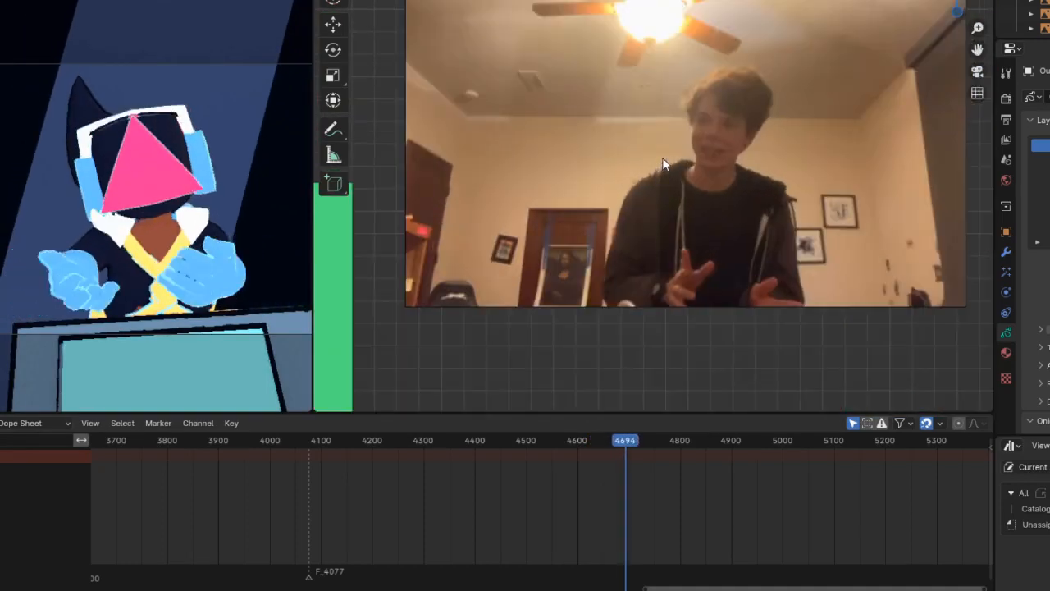
{"action": "scroll", "coordinate": [691, 166], "scroll_direction": "down", "scroll_amount": 2}
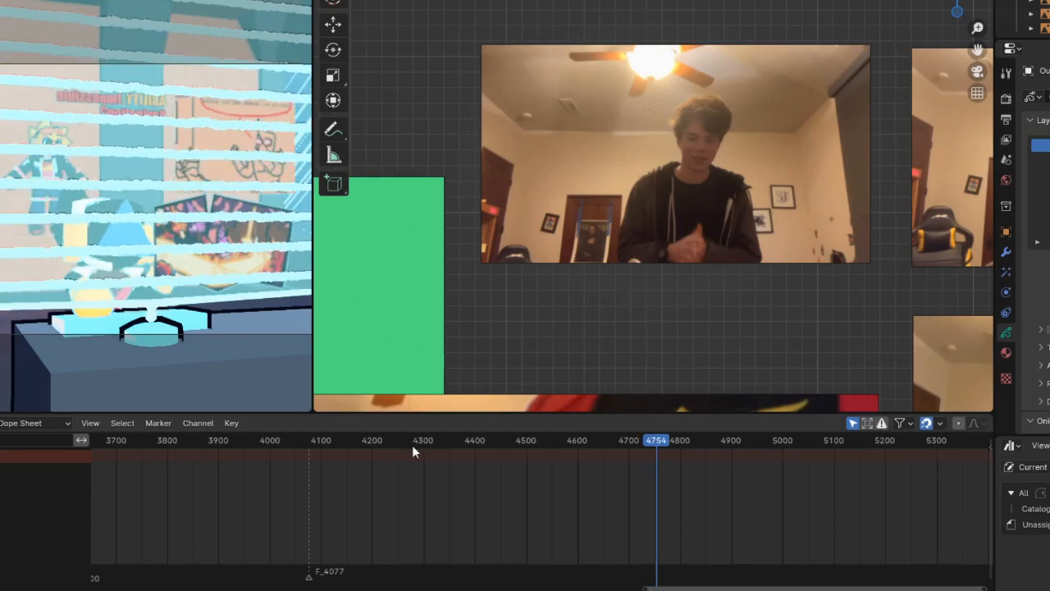
{"action": "left_click_drag", "start_coordinate": [391, 445], "coordinate": [450, 445]}
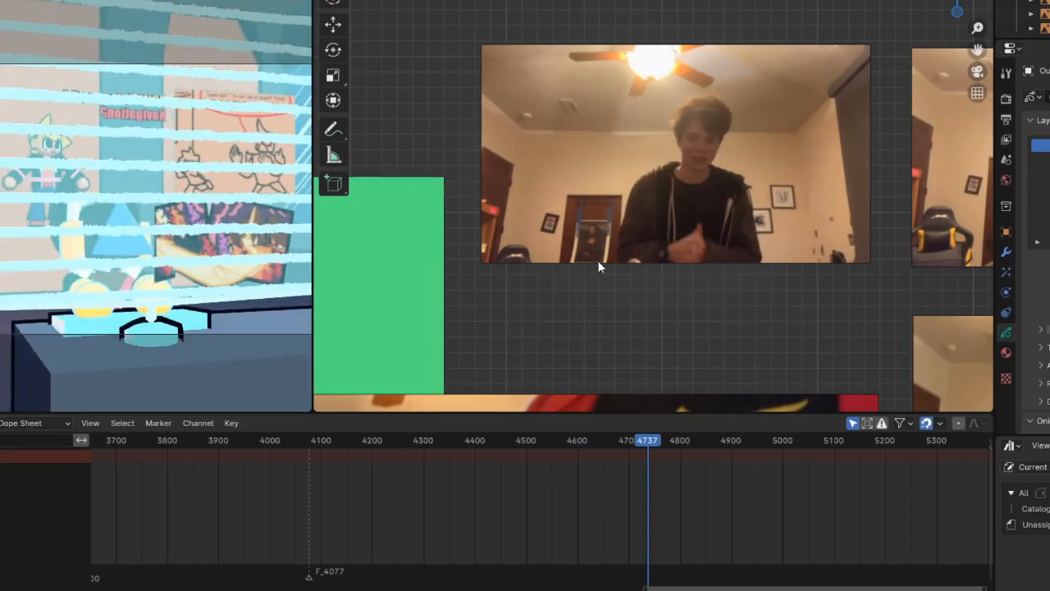
{"action": "scroll", "coordinate": [778, 491], "scroll_direction": "down", "scroll_amount": 3}
{"action": "left_click_drag", "start_coordinate": [701, 442], "coordinate": [733, 440]}
Go back to frame 3815 and look at the inside of the corridor set up close.
{"action": "middle_click_drag", "start_coordinate": [777, 460], "coordinate": [508, 472]}
{"action": "scroll", "coordinate": [553, 466], "scroll_direction": "down", "scroll_amount": 4}
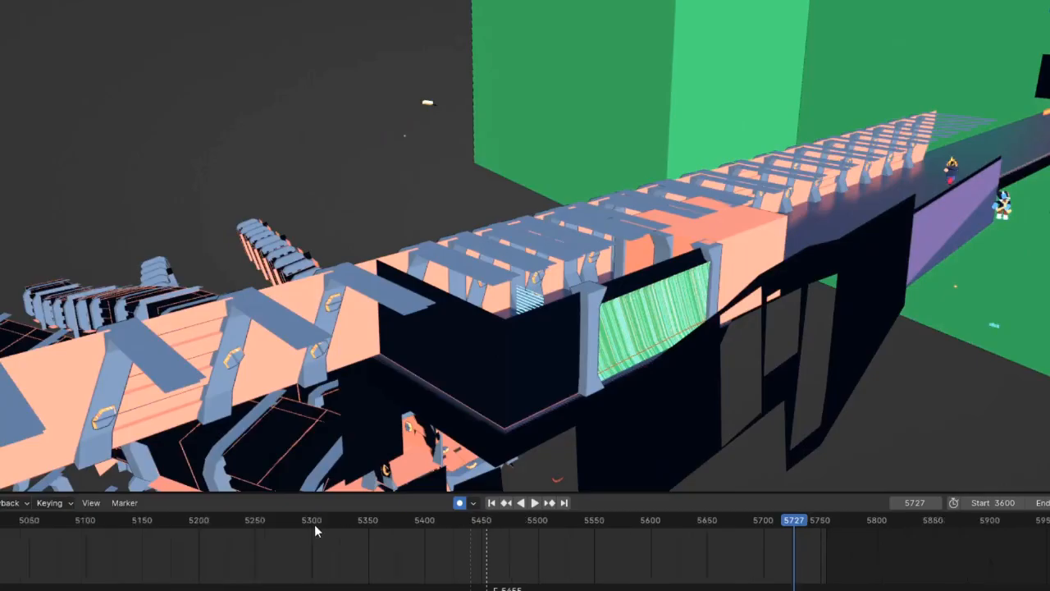
{"action": "middle_click_drag", "start_coordinate": [315, 525], "coordinate": [657, 549]}
{"action": "scroll", "coordinate": [518, 553], "scroll_direction": "down", "scroll_amount": 4}
{"action": "left_click_drag", "start_coordinate": [307, 520], "coordinate": [275, 521]}
{"action": "middle_click_drag", "start_coordinate": [567, 271], "coordinate": [941, 191]}
{"action": "scroll", "coordinate": [668, 362], "scroll_direction": "up", "scroll_amount": 4}
{"action": "scroll", "coordinate": [860, 251], "scroll_direction": "up", "scroll_amount": 6}
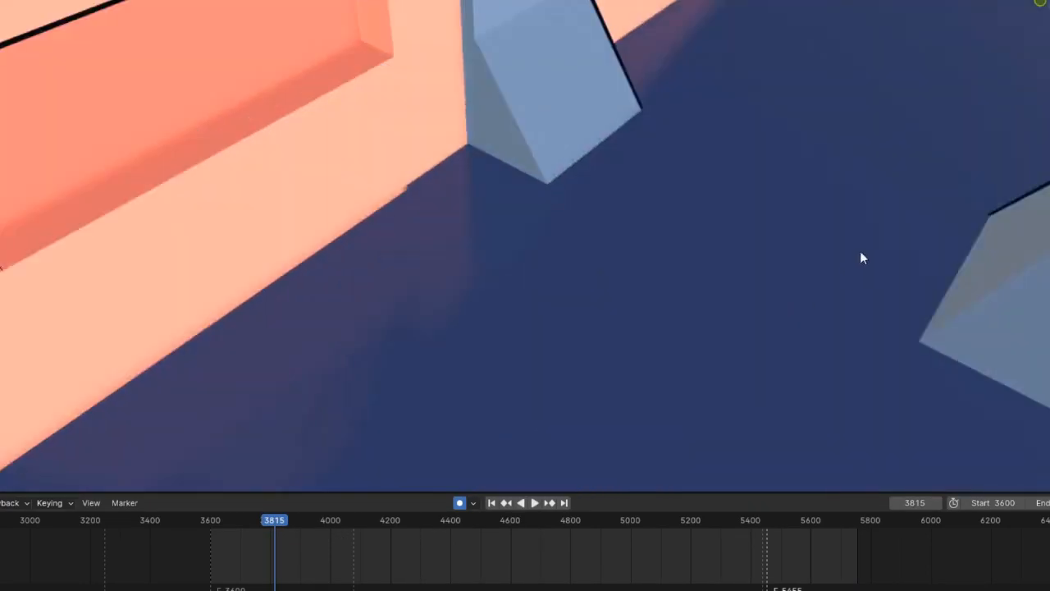
Locate the spiky-haired character by the corridor wall, select its rig and enter Pose Mode.
{"action": "middle_click_drag", "start_coordinate": [860, 251], "coordinate": [874, 99], "text": "shift"}
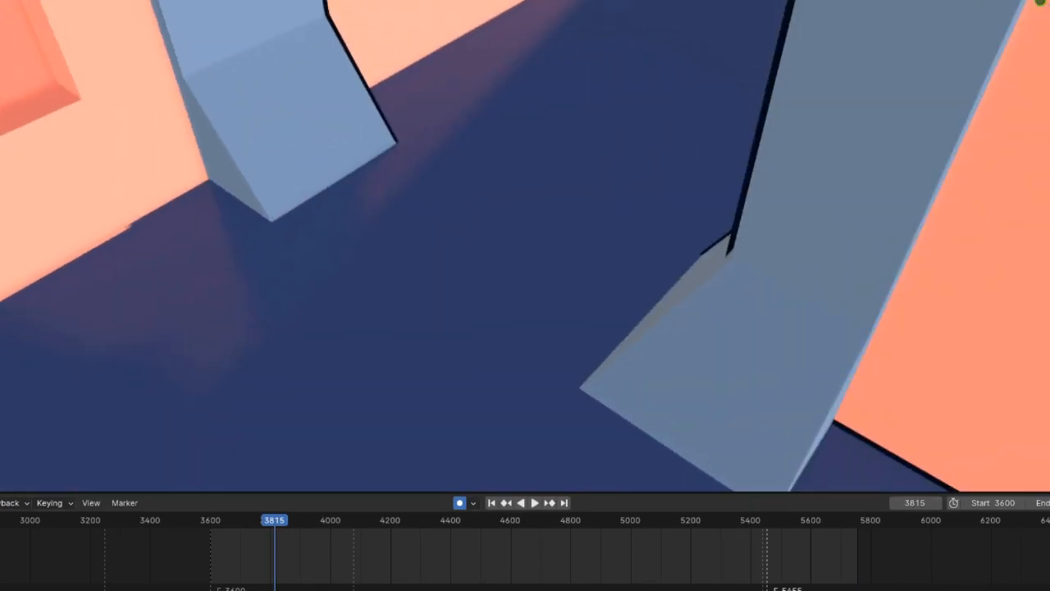
{"action": "scroll", "coordinate": [775, 158], "scroll_direction": "down", "scroll_amount": 8}
{"action": "key", "text": "KP_7"}
{"action": "middle_click_drag", "start_coordinate": [702, 160], "coordinate": [630, 197], "text": "shift"}
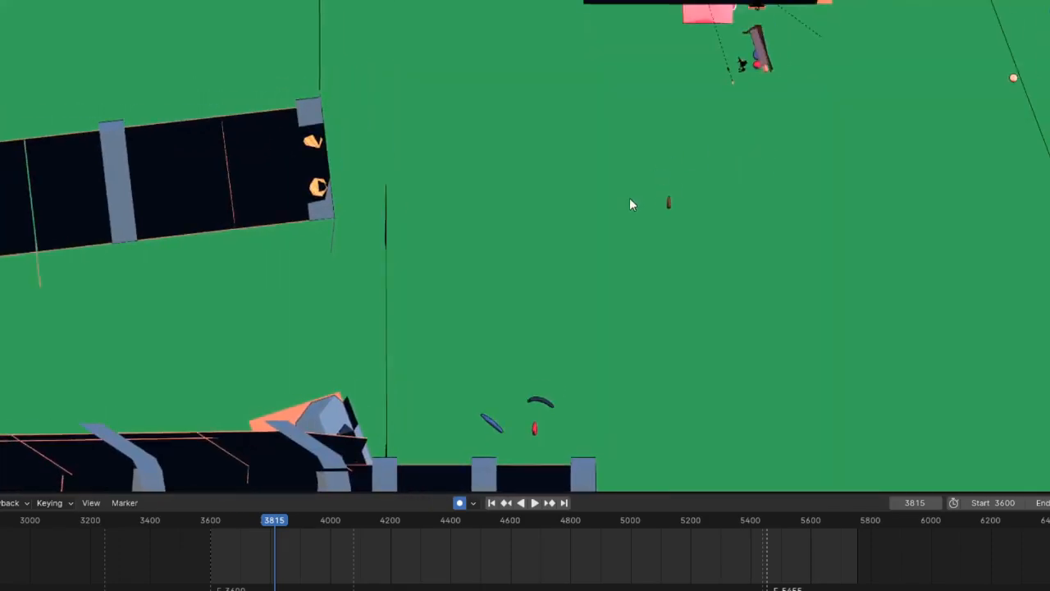
{"action": "middle_click_drag", "start_coordinate": [721, 140], "coordinate": [700, 231], "text": "shift"}
{"action": "scroll", "coordinate": [704, 275], "scroll_direction": "up", "scroll_amount": 5}
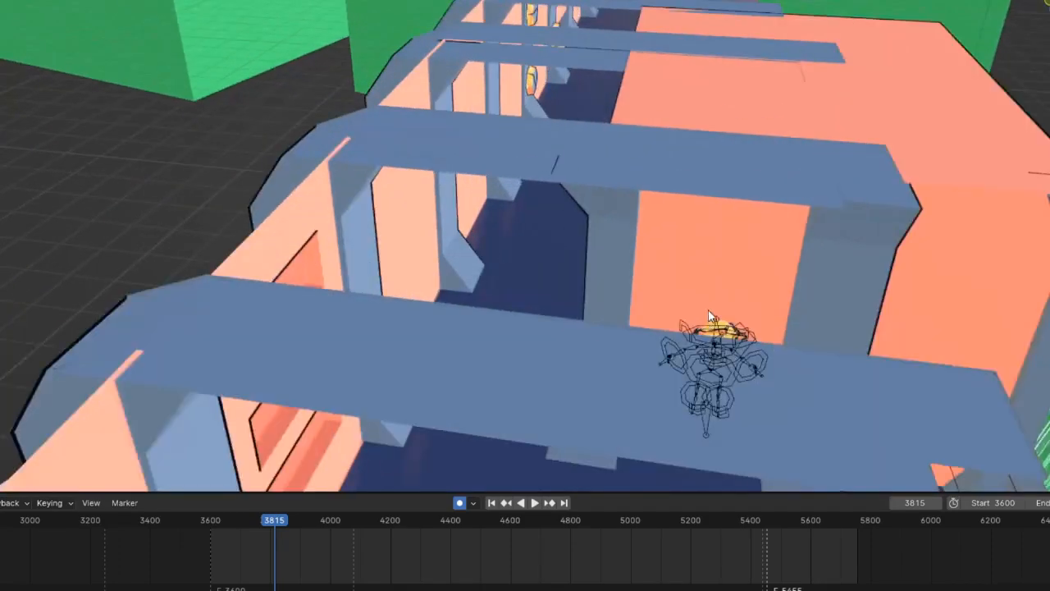
{"action": "middle_click_drag", "start_coordinate": [709, 309], "coordinate": [692, 207]}
{"action": "scroll", "coordinate": [694, 212], "scroll_direction": "up", "scroll_amount": 3}
{"action": "left_click", "coordinate": [729, 112]}
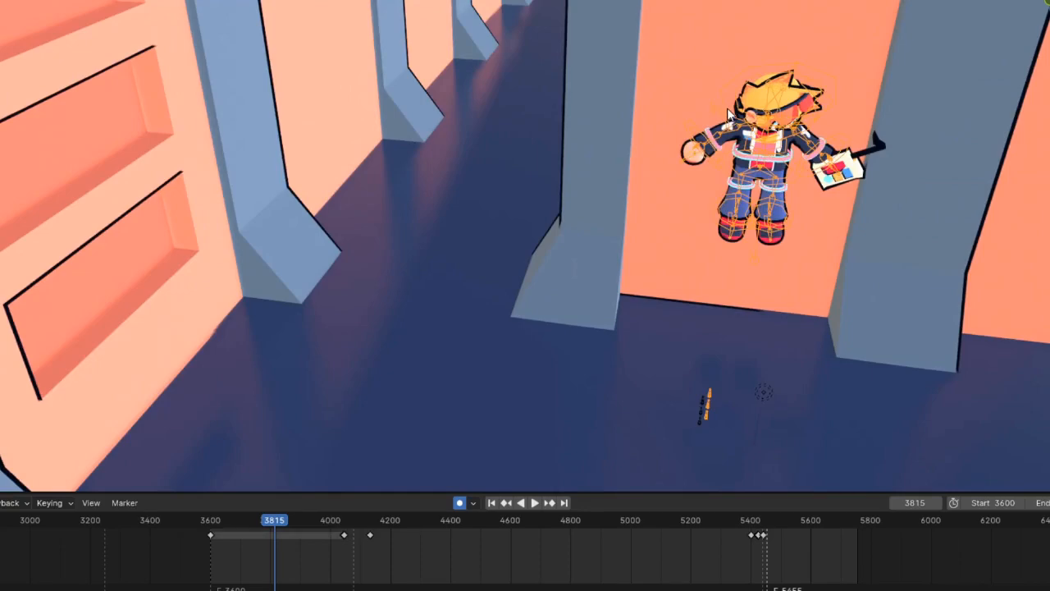
{"action": "key", "text": "ctrl+Tab"}
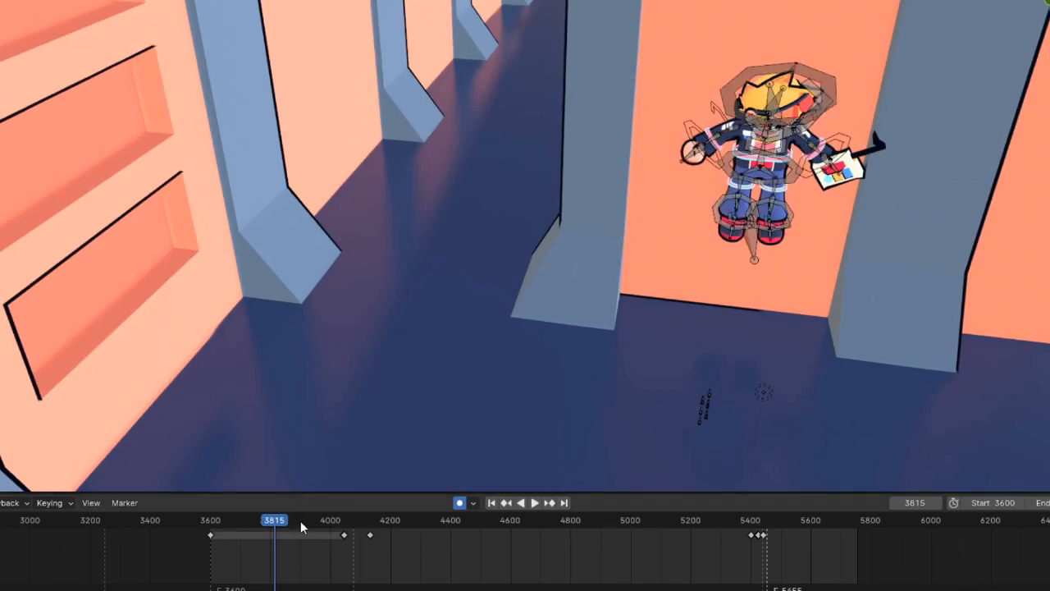
Play the blocking version of the scene from frame 3600 and toggle the viewport overlays for it.
{"action": "left_click_drag", "start_coordinate": [300, 521], "coordinate": [316, 521]}
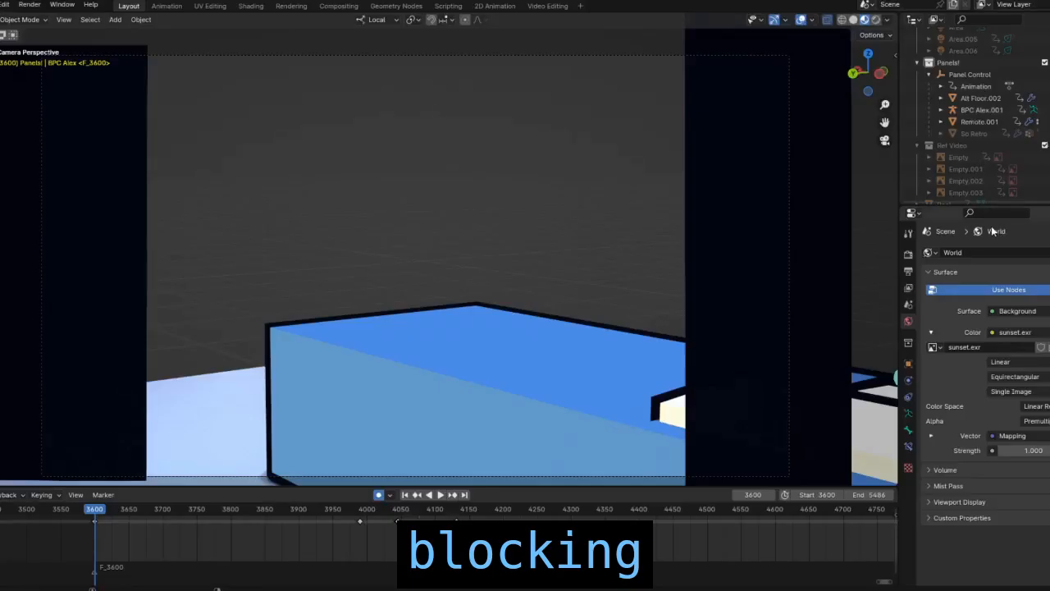
{"action": "key", "text": "space"}
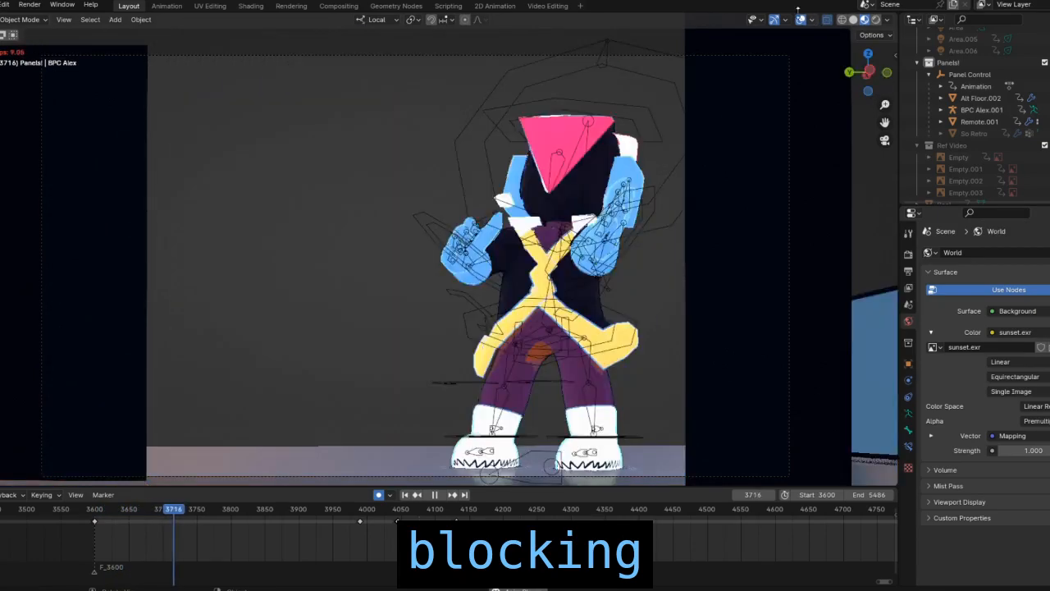
{"action": "left_click", "coordinate": [801, 19]}
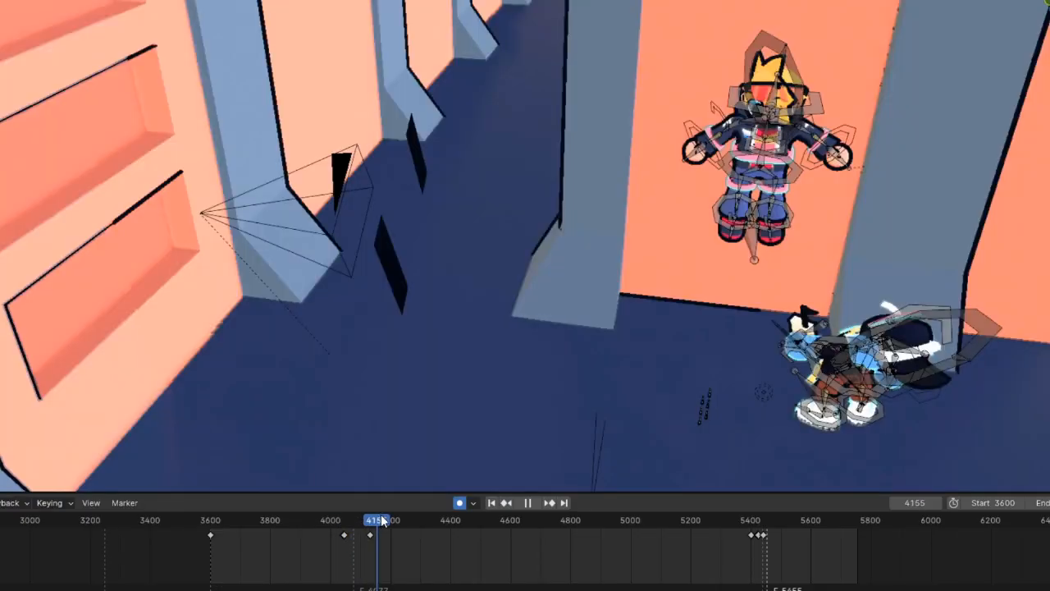
Scrub to frame 4328 and examine the spiky-haired character's rig up close.
{"action": "left_click_drag", "start_coordinate": [393, 523], "coordinate": [430, 523]}
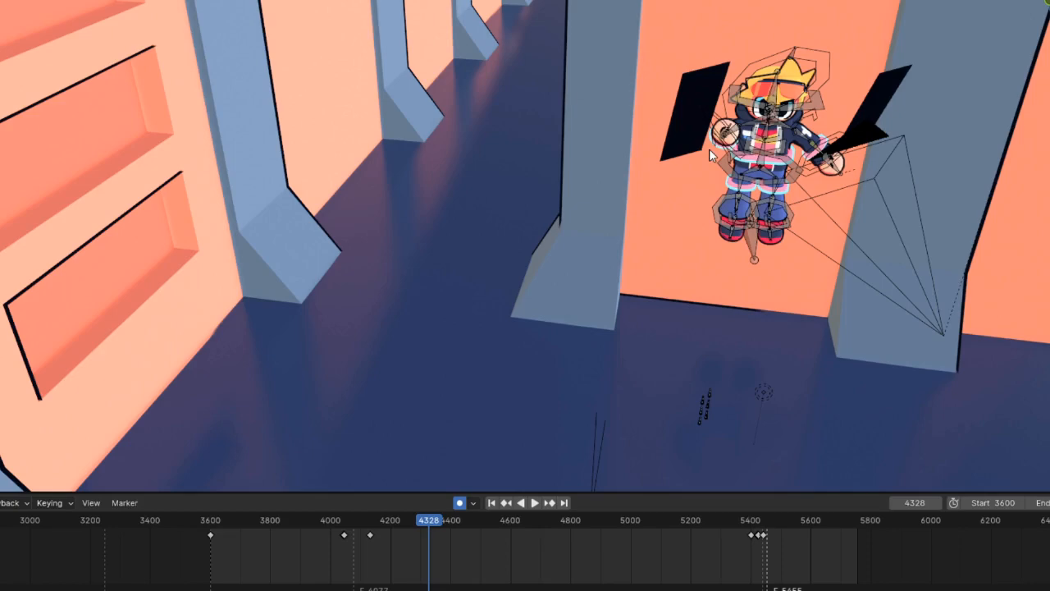
{"action": "scroll", "coordinate": [831, 170], "scroll_direction": "up", "scroll_amount": 2}
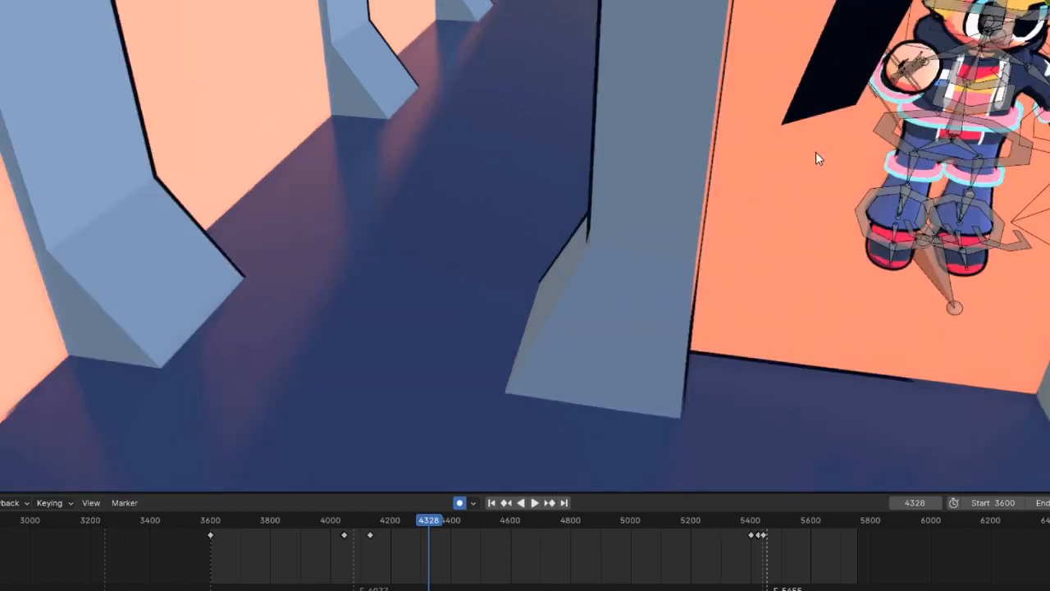
{"action": "middle_click_drag", "start_coordinate": [816, 152], "coordinate": [558, 286], "text": "shift"}
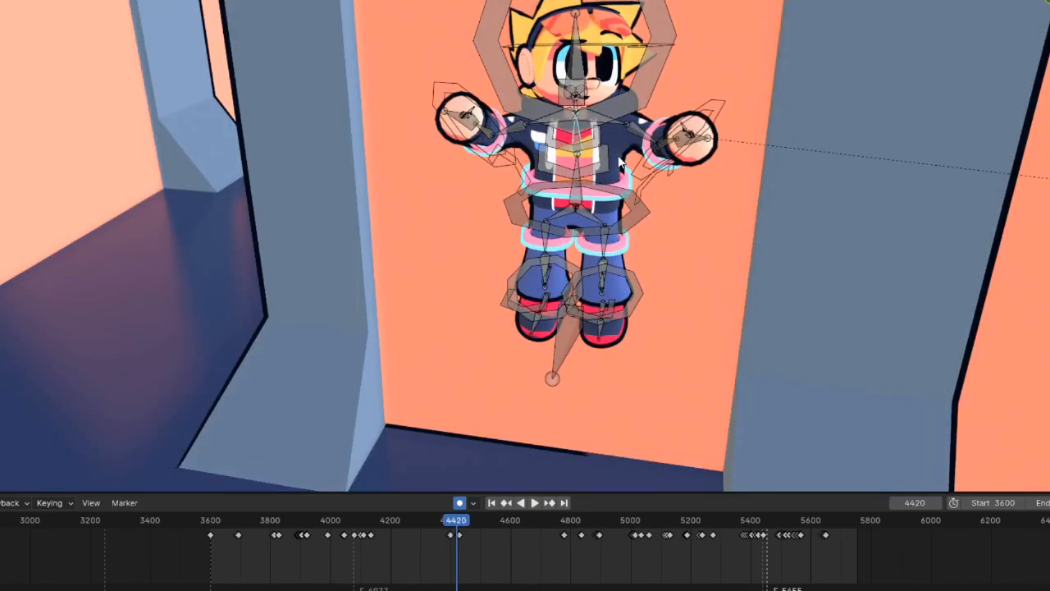
Step back and forth through frames 4420 to 4426 to study the character's arm and head movement.
{"action": "key", "text": "Right"}
{"action": "key", "text": "Right"}
{"action": "key", "text": "Right"}
{"action": "key", "text": "Right"}
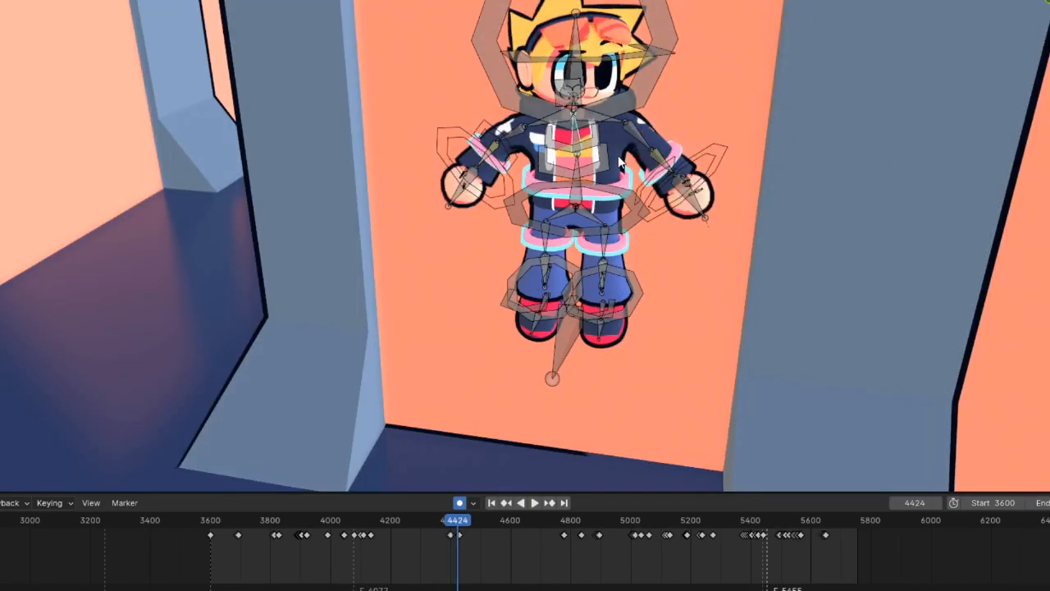
{"action": "key", "text": "Right"}
{"action": "key", "text": "Right"}
{"action": "key", "text": "Left"}
{"action": "key", "text": "Left"}
{"action": "key", "text": "Right"}
{"action": "key", "text": "Right"}
{"action": "scroll", "coordinate": [619, 130], "scroll_direction": "up", "scroll_amount": 3}
{"action": "middle_click_drag", "start_coordinate": [637, 118], "coordinate": [654, 118]}
{"action": "scroll", "coordinate": [655, 118], "scroll_direction": "down", "scroll_amount": 3}
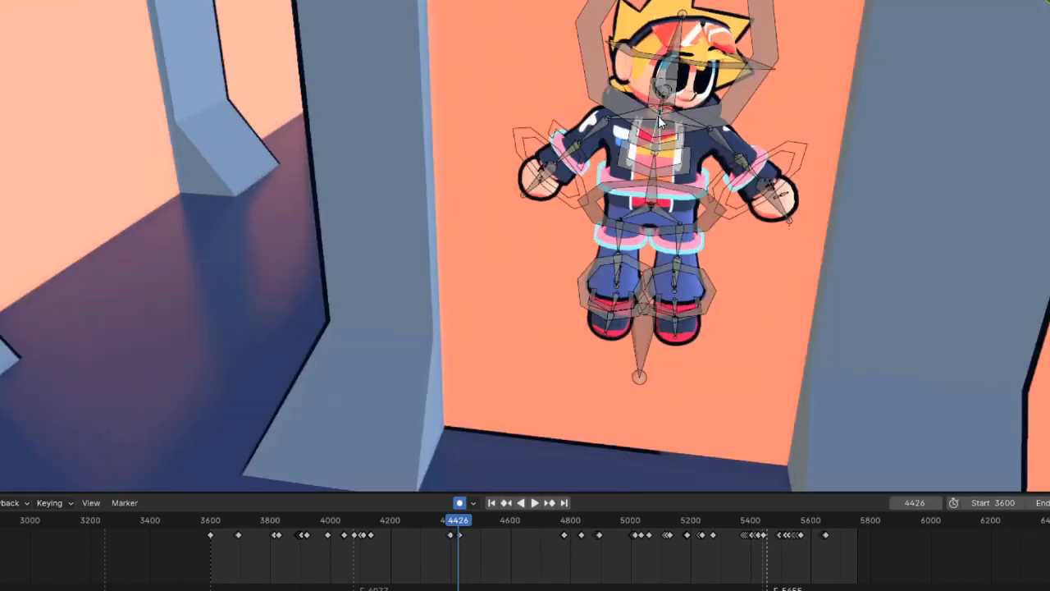
Step back to frame 4424, and inspect the character's keyed poses at frames 4775 and 4835.
{"action": "key", "text": "Left"}
{"action": "key", "text": "Left"}
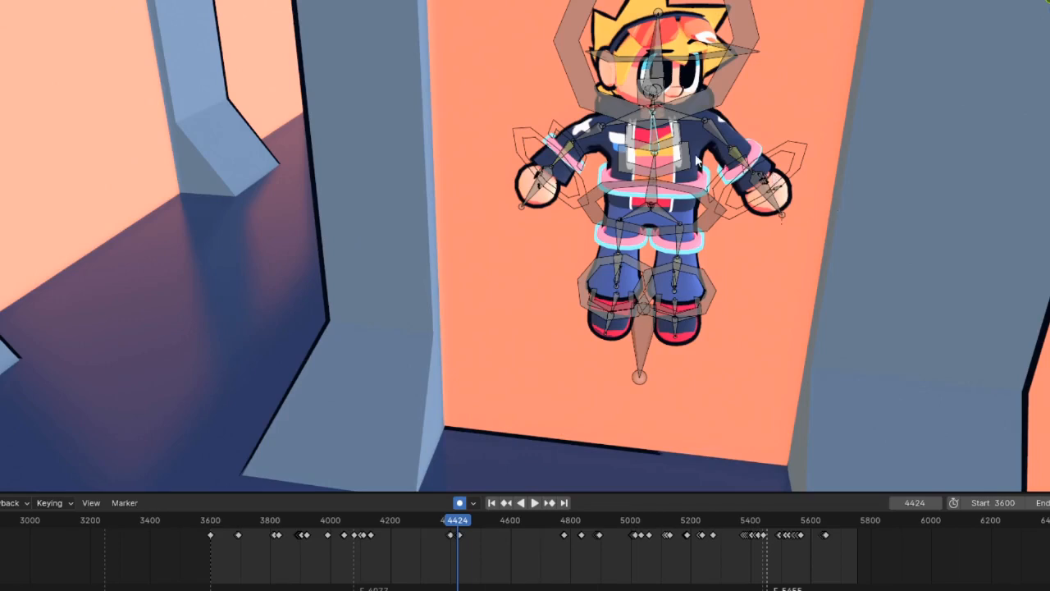
{"action": "key", "text": "Up"}
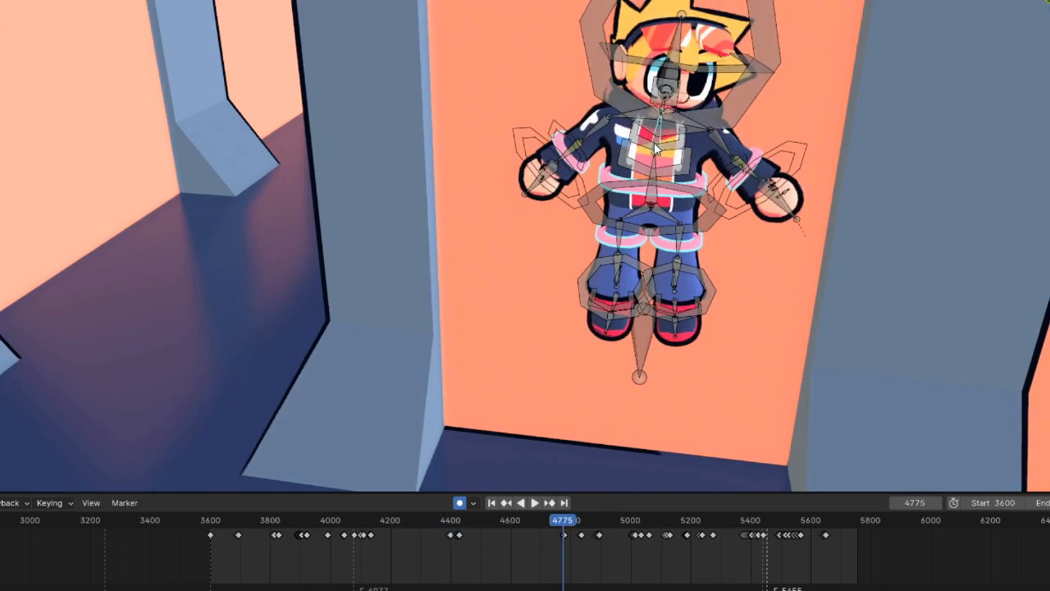
{"action": "key", "text": "Up"}
{"action": "key", "text": "Up"}
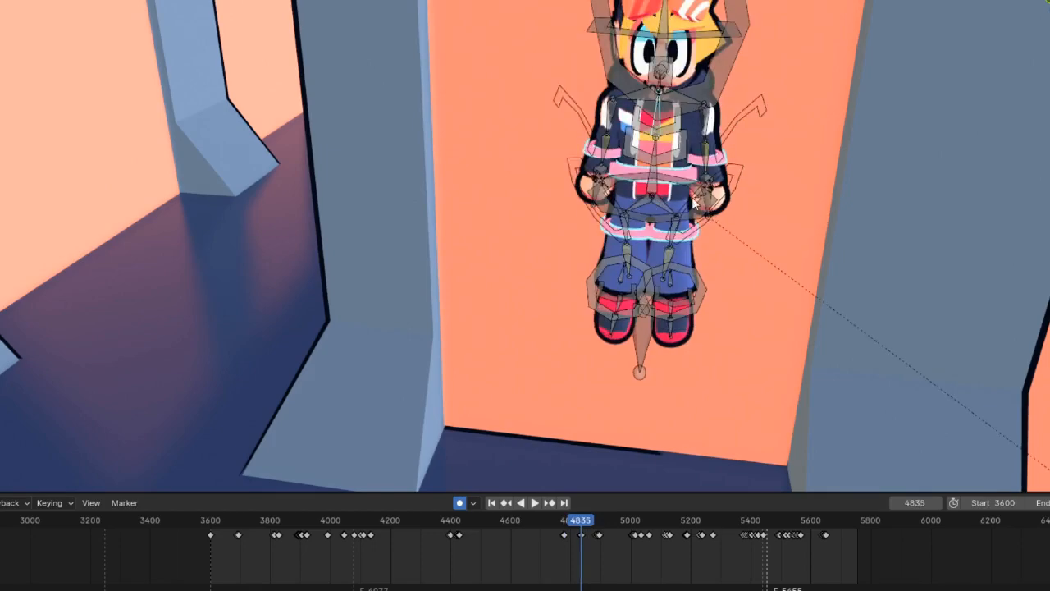
Jump through the character's keyed poses from frame 4835 to 5121, then return to the pose at frame 5114.
{"action": "key", "text": "Up"}
{"action": "key", "text": "Up"}
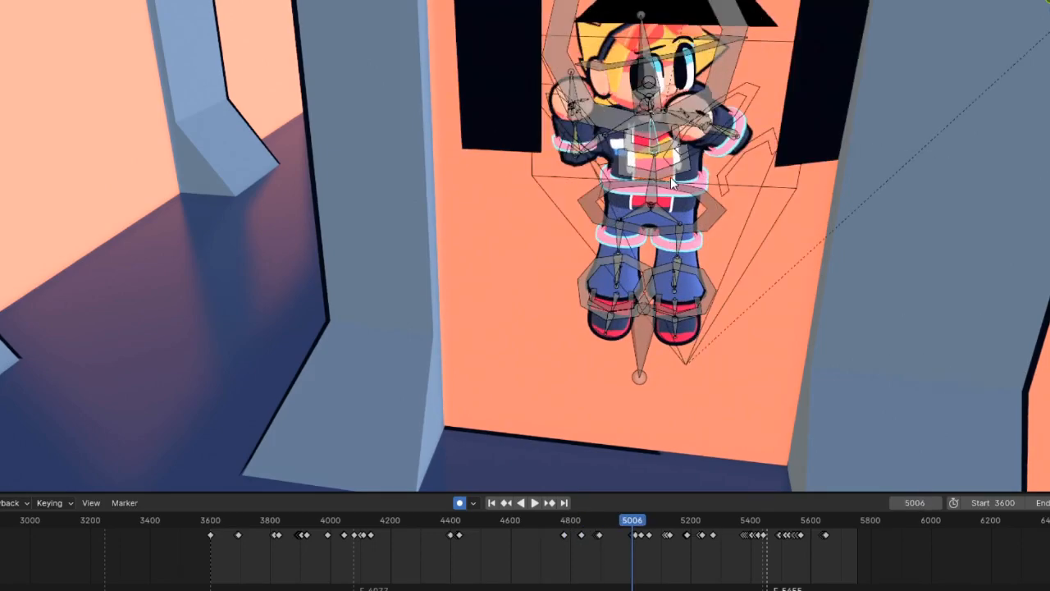
{"action": "key", "text": "Up"}
{"action": "key", "text": "Up"}
{"action": "key", "text": "Up"}
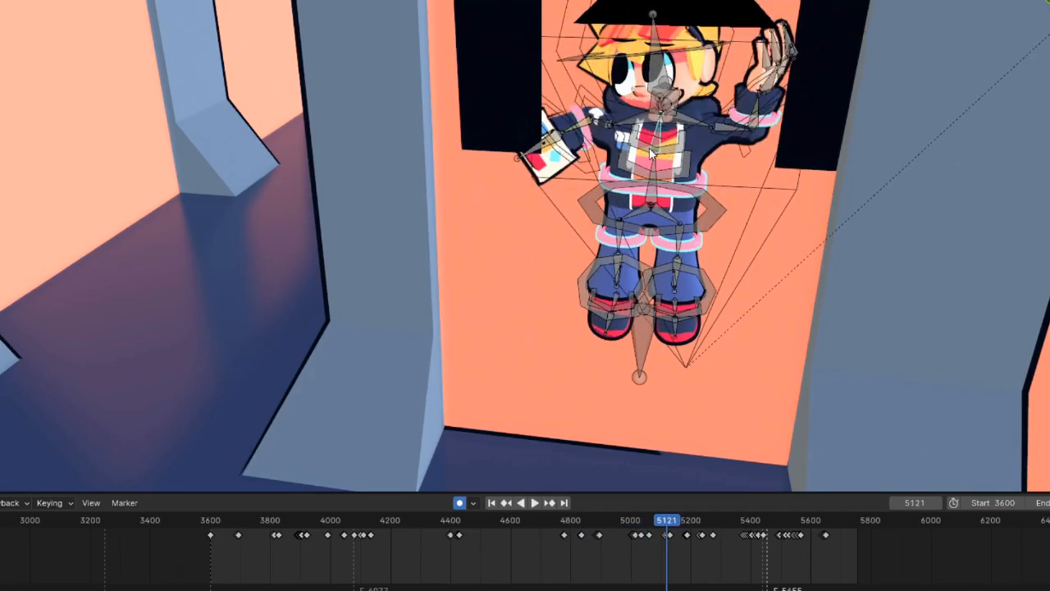
{"action": "key", "text": "Down"}
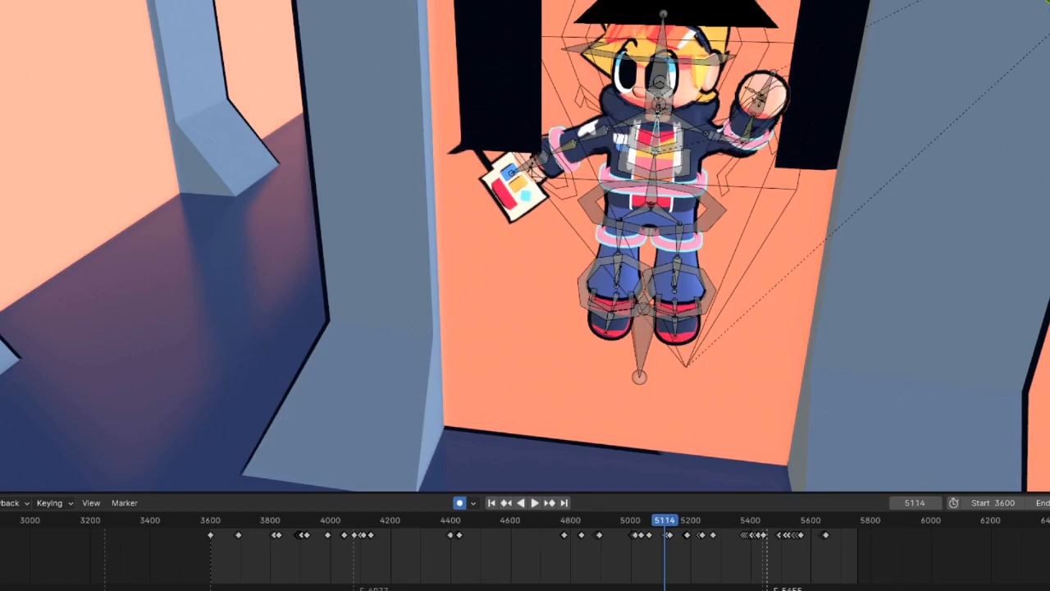
Try rotating the character's upper body and head bones at frame 5114.
{"action": "left_click", "coordinate": [774, 146]}
{"action": "key", "text": "r"}
{"action": "key", "text": "z"}
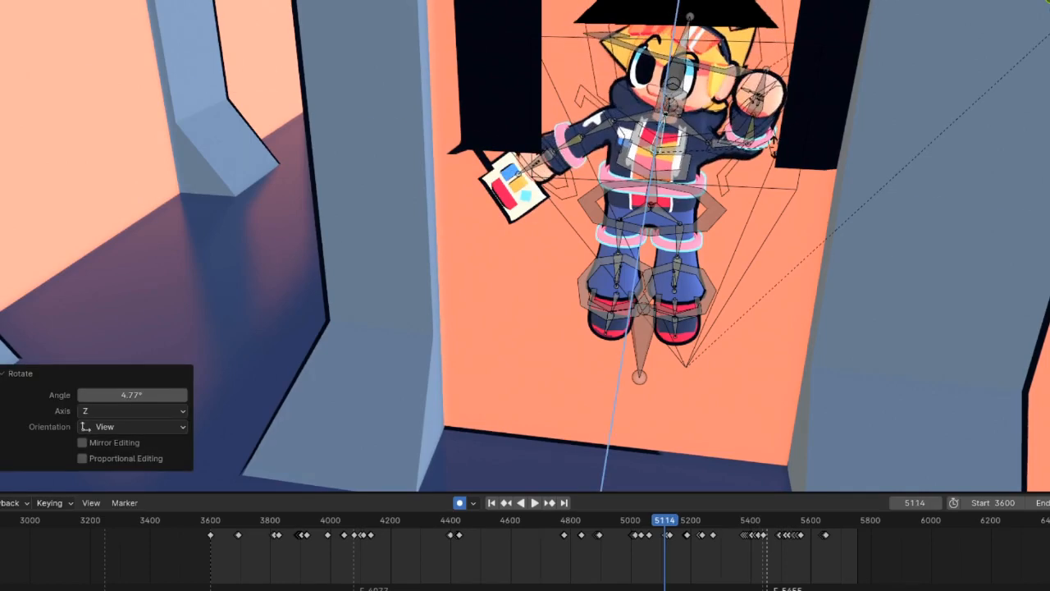
{"action": "key", "text": "x"}
{"action": "left_click", "coordinate": [697, 121]}
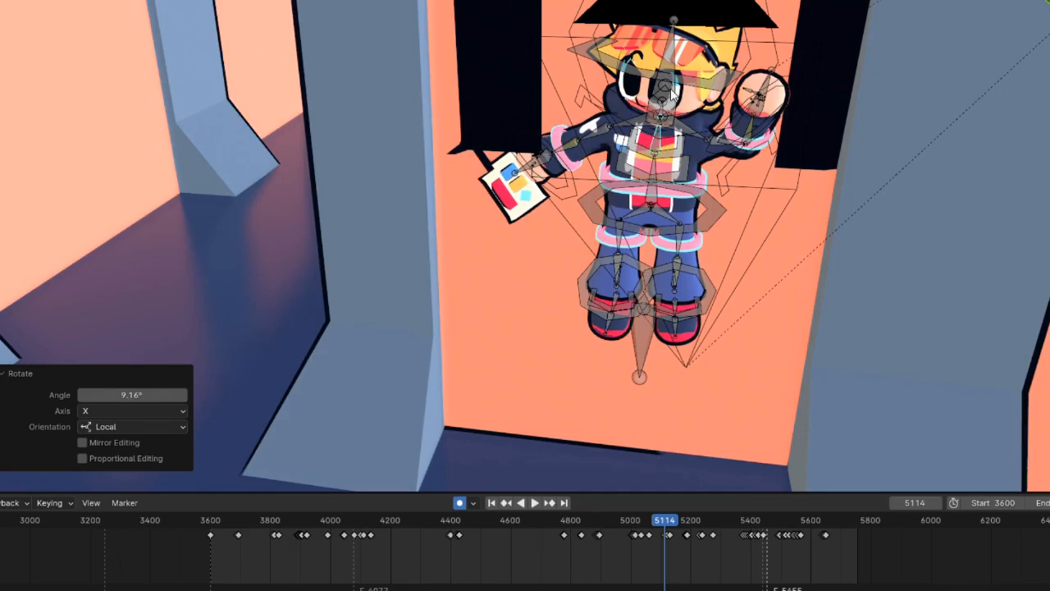
{"action": "left_click", "coordinate": [758, 103]}
{"action": "left_click", "coordinate": [676, 58]}
{"action": "key", "text": "r"}
{"action": "left_click", "coordinate": [868, 81]}
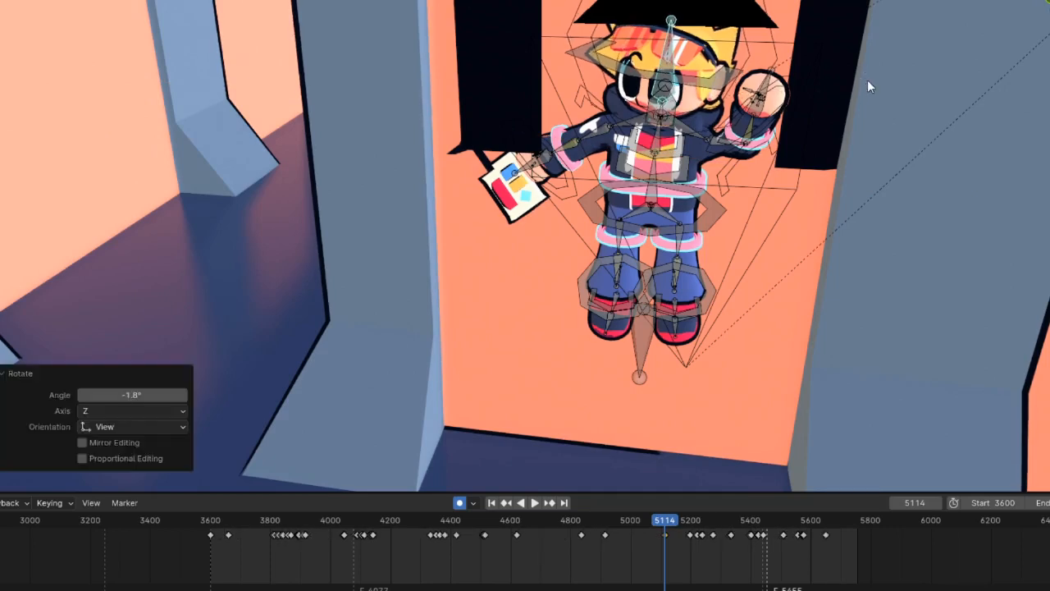
Undo the trial bone rotations at frame 5114.
{"action": "key", "text": "ctrl+z"}
{"action": "key", "text": "ctrl+z"}
{"action": "key", "text": "ctrl+z"}
{"action": "key", "text": "ctrl+z"}
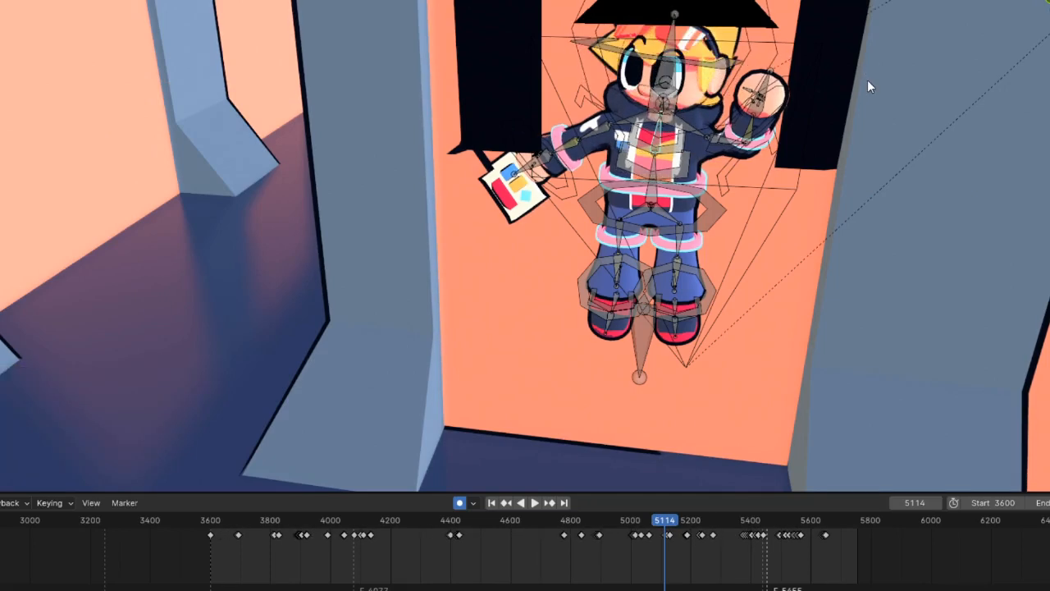
{"action": "key", "text": "ctrl+z"}
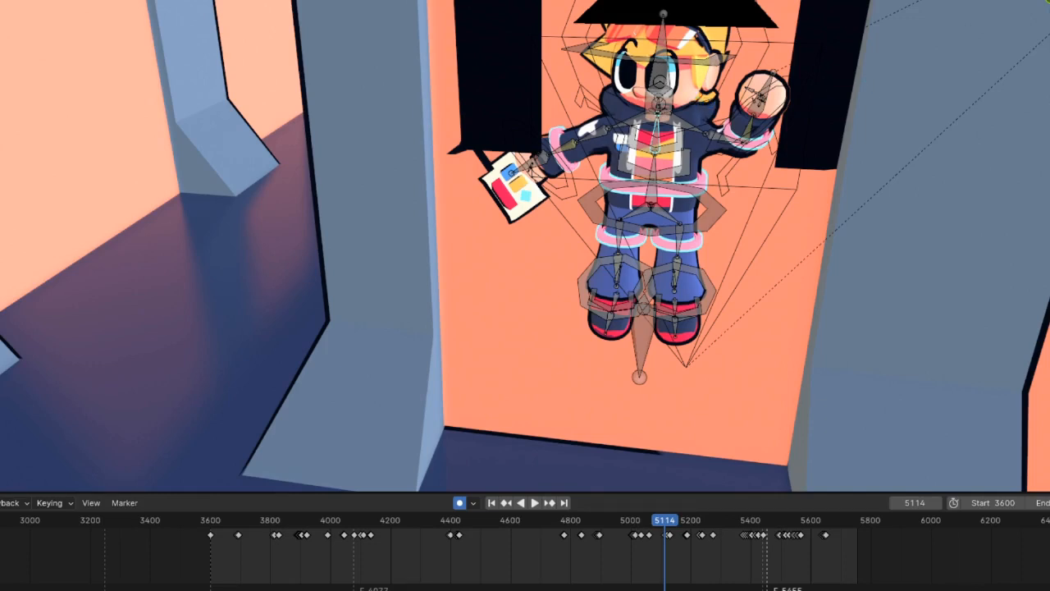
{"action": "scroll", "coordinate": [657, 18], "scroll_direction": "up", "scroll_amount": 6}
{"action": "scroll", "coordinate": [657, 20], "scroll_direction": "down", "scroll_amount": 6}
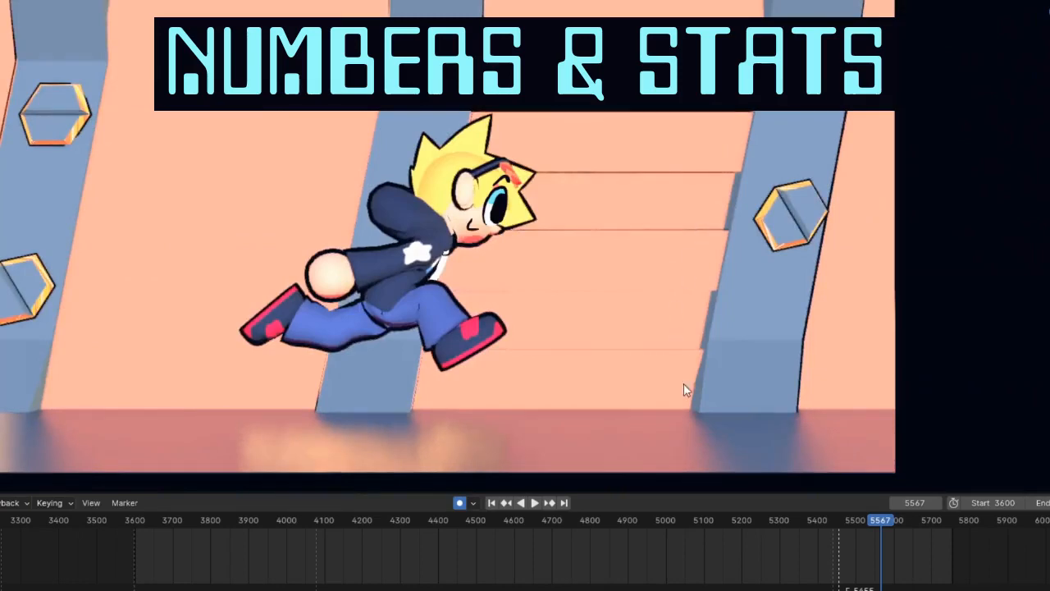
Play the scene from frame 5567 to 5656 and examine the "- 1 HP" text beside the character up close.
{"action": "scroll", "coordinate": [576, 393], "scroll_direction": "down", "scroll_amount": 4}
{"action": "key", "text": "space"}
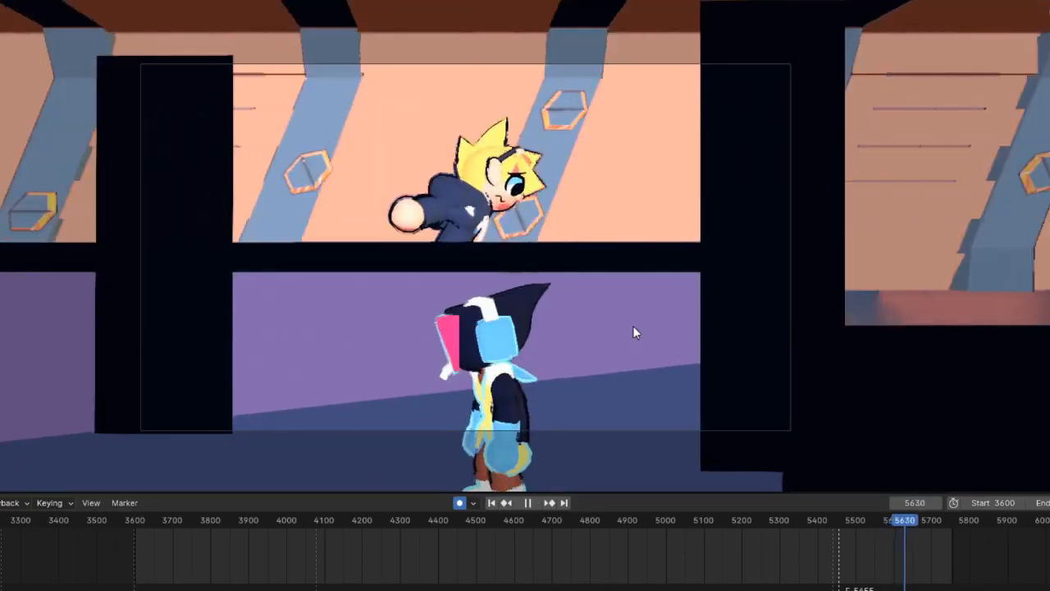
{"action": "key", "text": "space"}
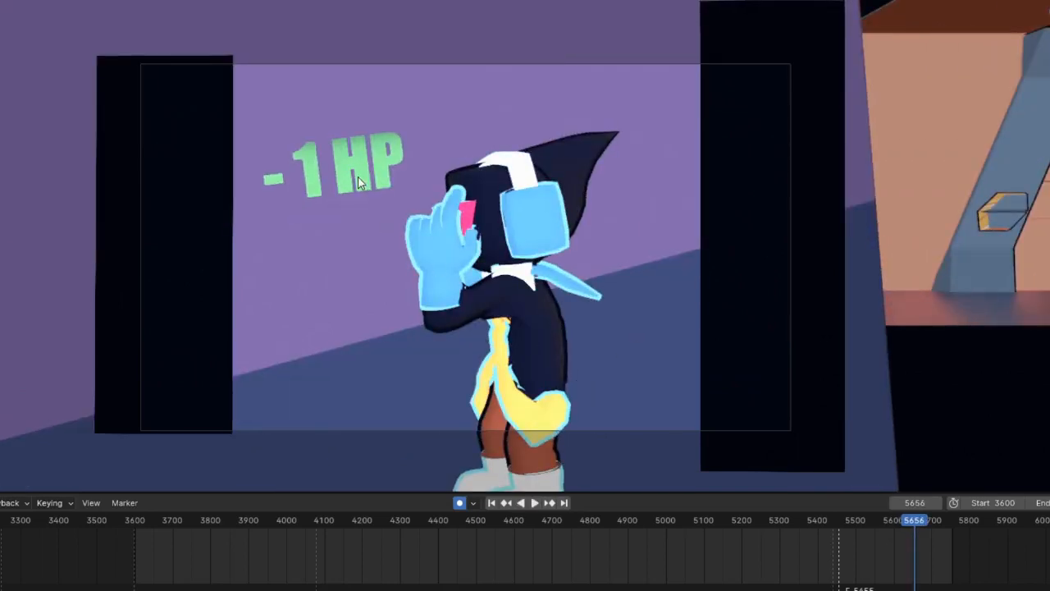
{"action": "scroll", "coordinate": [345, 168], "scroll_direction": "up", "scroll_amount": 2}
{"action": "middle_click_drag", "start_coordinate": [284, 149], "coordinate": [496, 132], "text": "shift"}
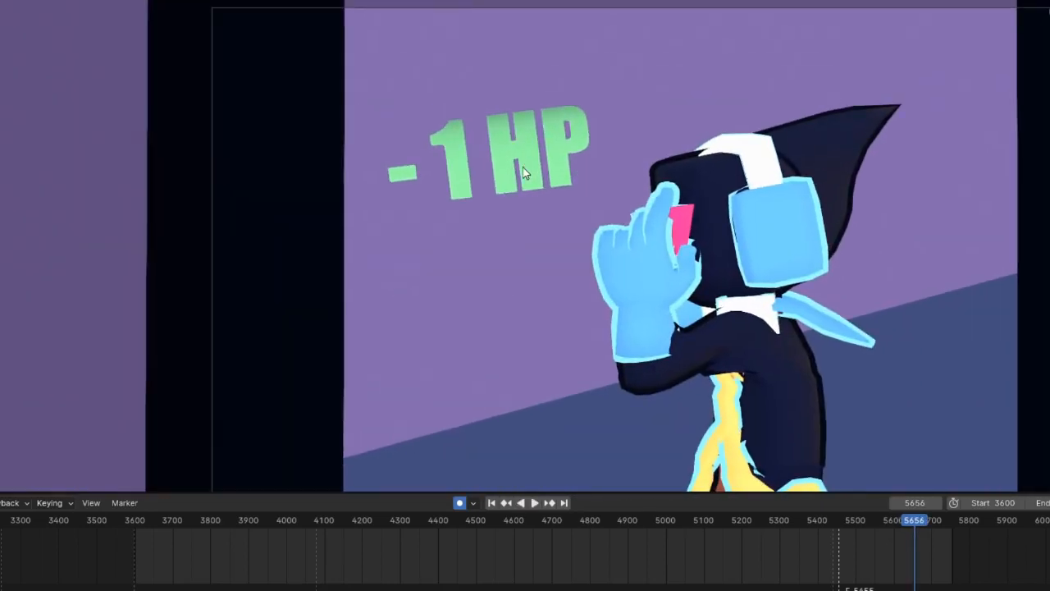
{"action": "scroll", "coordinate": [523, 166], "scroll_direction": "down", "scroll_amount": 1}
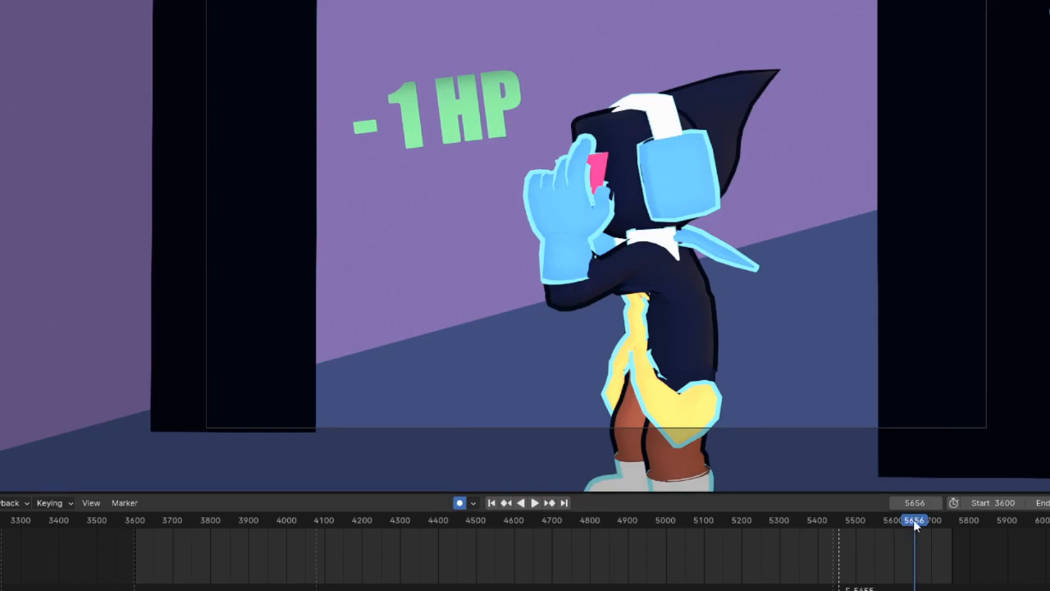
Enlarge the timeline around frame 5656 and scrub back from frame 5636 to 5432 to review the panel transition.
{"action": "middle_click_drag", "start_coordinate": [915, 526], "coordinate": [697, 549]}
{"action": "scroll", "coordinate": [698, 549], "scroll_direction": "up", "scroll_amount": 4}
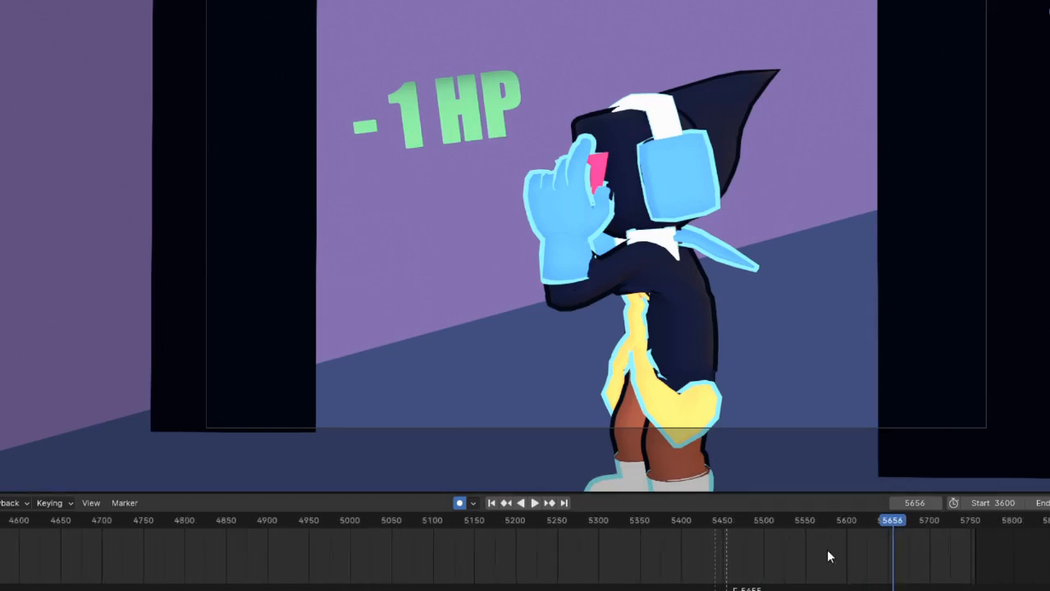
{"action": "middle_click_drag", "start_coordinate": [829, 557], "coordinate": [713, 567]}
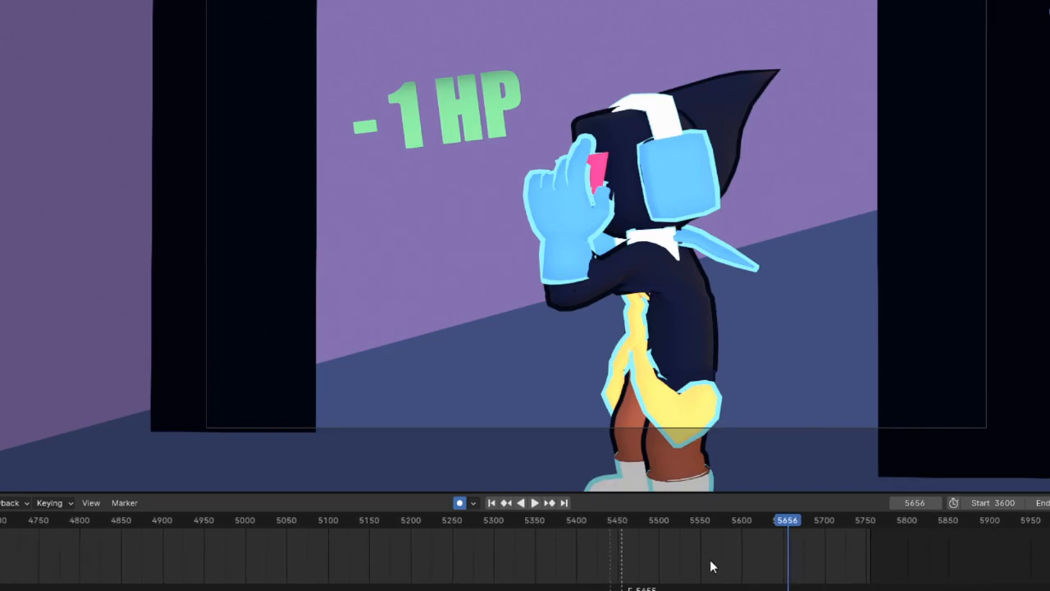
{"action": "scroll", "coordinate": [804, 565], "scroll_direction": "up", "scroll_amount": 4}
{"action": "middle_click_drag", "start_coordinate": [812, 565], "coordinate": [637, 567]}
{"action": "scroll", "coordinate": [715, 545], "scroll_direction": "up", "scroll_amount": 1}
{"action": "left_click", "coordinate": [704, 523]}
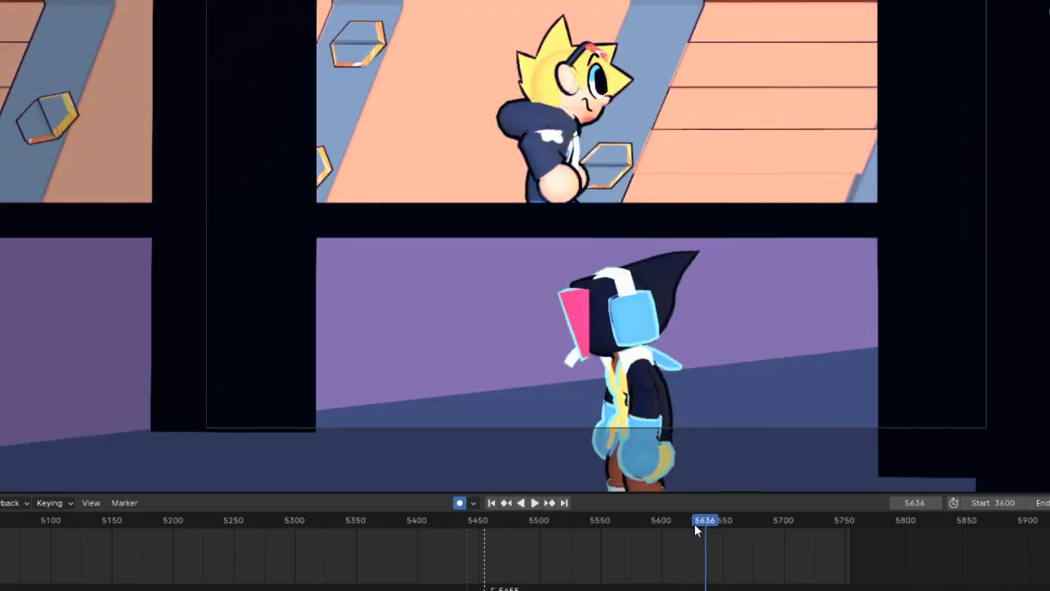
{"action": "left_click_drag", "start_coordinate": [635, 512], "coordinate": [457, 526]}
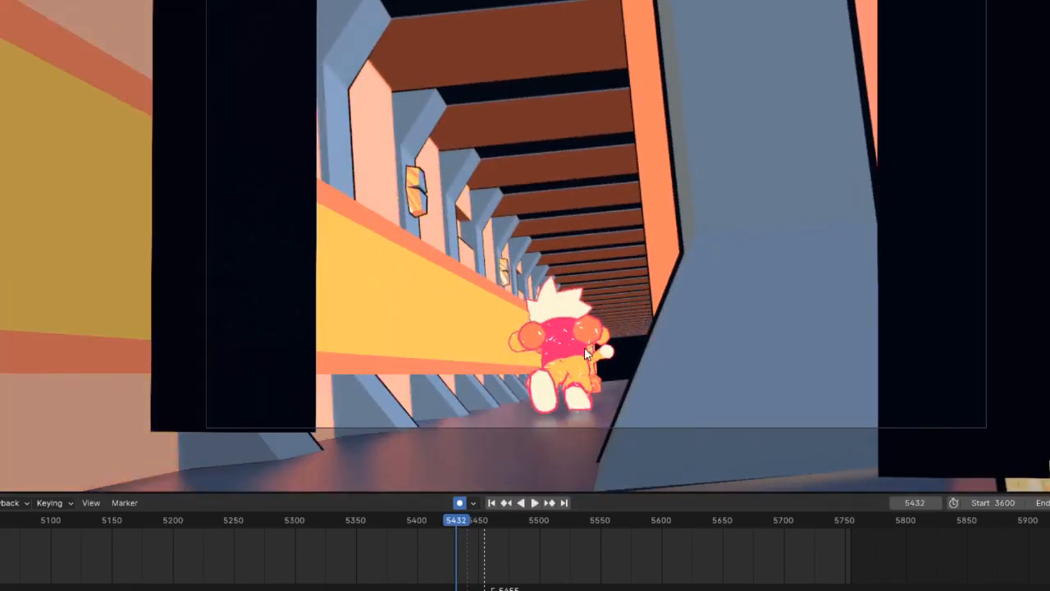
Scrub forward through frame 5655 to 5727 and inspect the whole corridor set from outside the camera view.
{"action": "left_click_drag", "start_coordinate": [579, 520], "coordinate": [729, 520]}
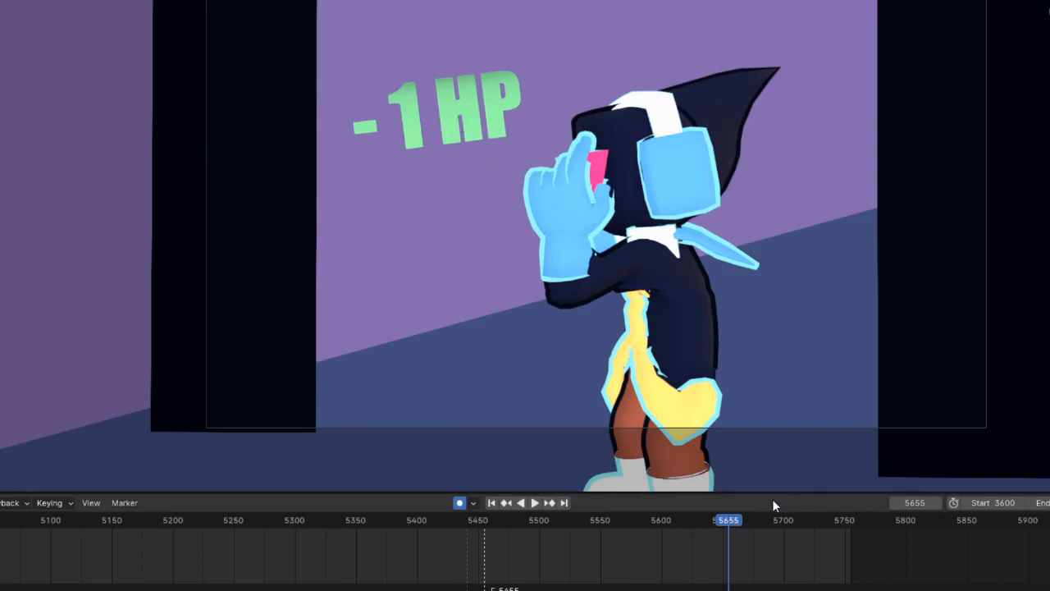
{"action": "left_click_drag", "start_coordinate": [735, 523], "coordinate": [817, 525]}
{"action": "key", "text": "KP_0"}
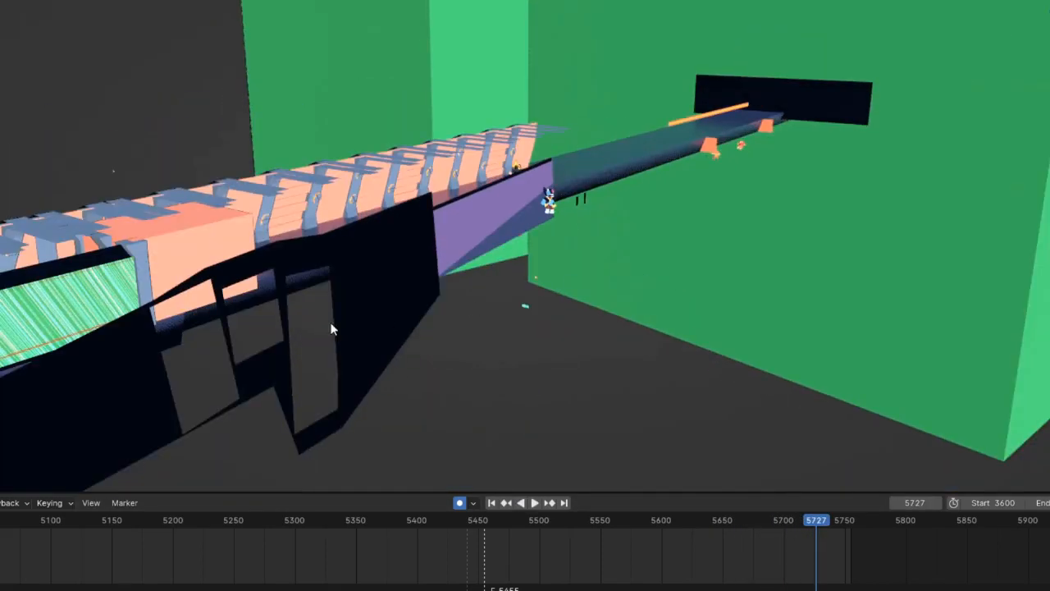
{"action": "middle_click_drag", "start_coordinate": [332, 328], "coordinate": [564, 321]}
{"action": "scroll", "coordinate": [314, 530], "scroll_direction": "down", "scroll_amount": 6}
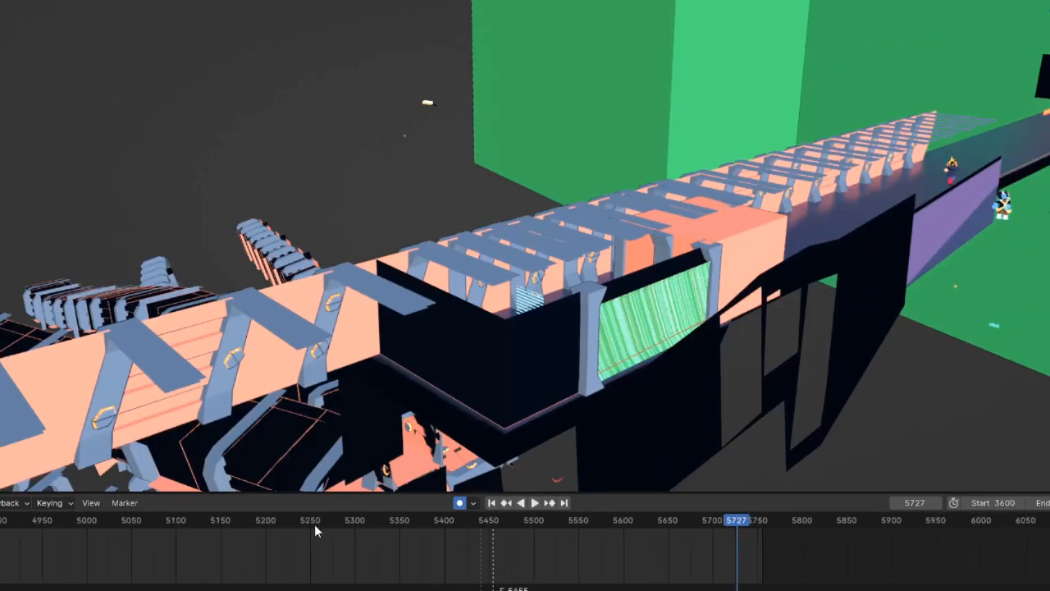
{"action": "left_click_drag", "start_coordinate": [366, 547], "coordinate": [299, 525]}
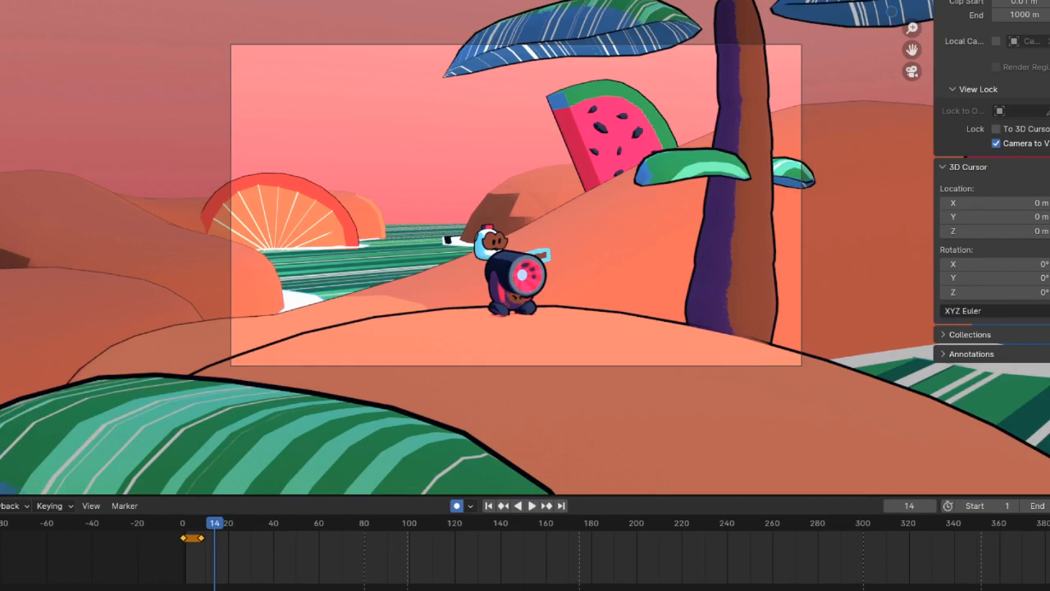
Show the viewport overlays in the beach scene, select the camera and delete its keyframe at frame 14.
{"action": "key", "text": "shift+alt+z"}
{"action": "left_click", "coordinate": [782, 42]}
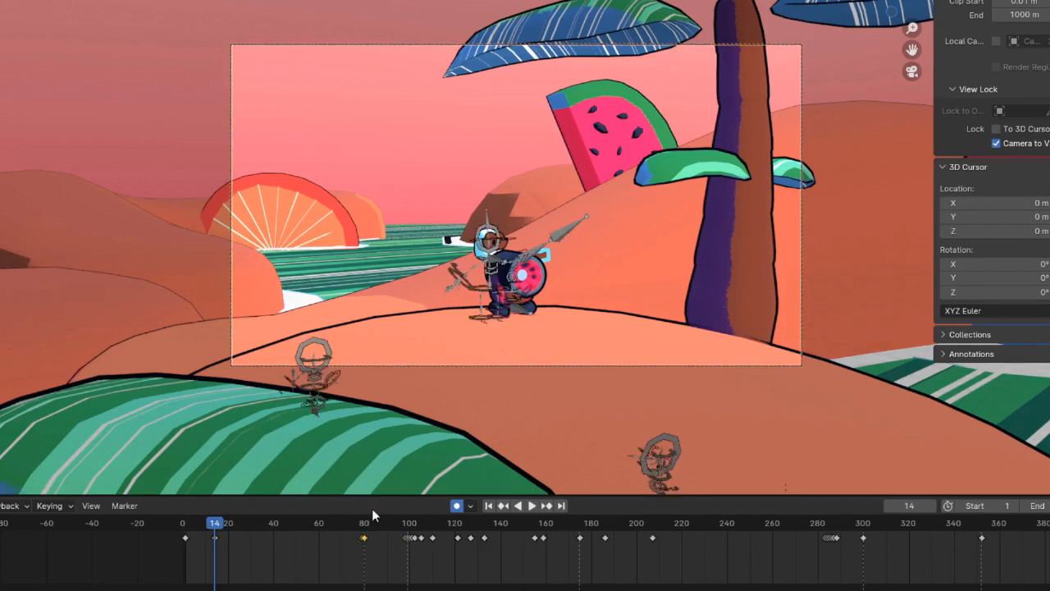
{"action": "right_click", "coordinate": [219, 549]}
{"action": "left_click", "coordinate": [218, 544]}
Turn off the Camera to View lock and hide the sidebar and viewport overlays.
{"action": "scroll", "coordinate": [605, 178], "scroll_direction": "up", "scroll_amount": 2}
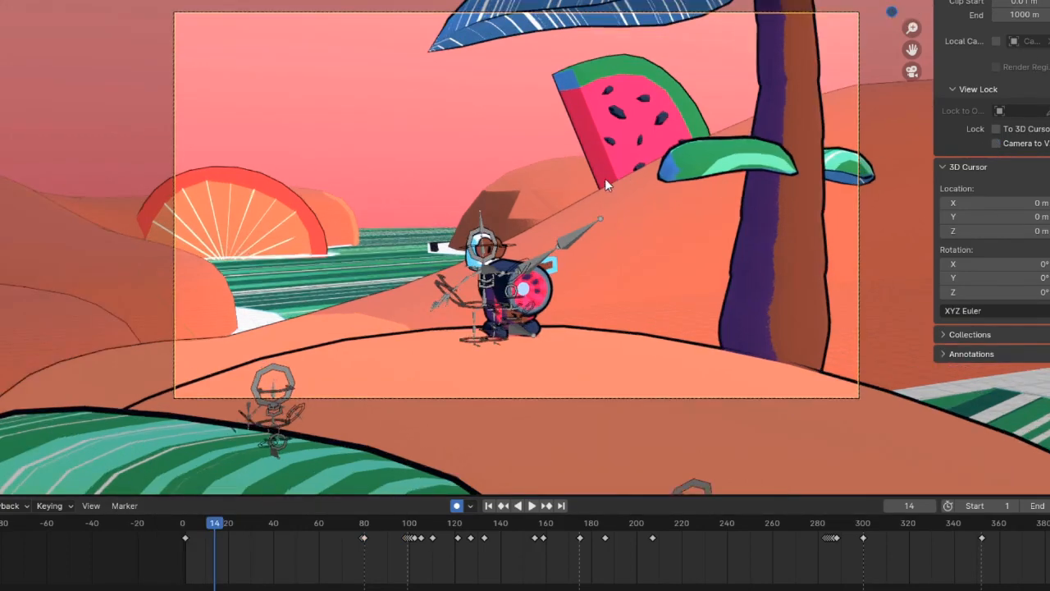
{"action": "key", "text": "n"}
{"action": "key", "text": "shift+alt+z"}
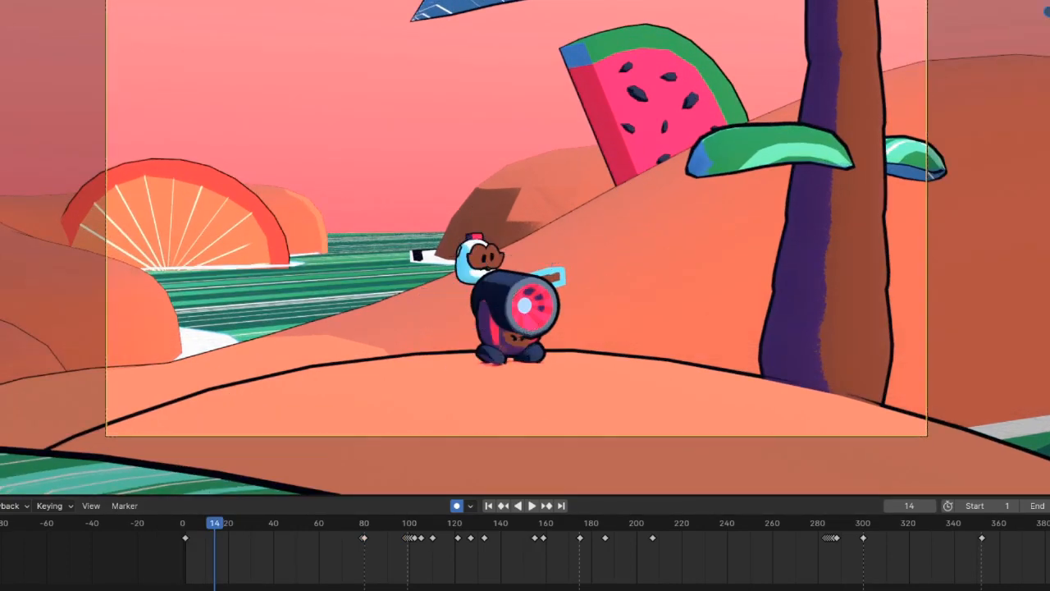
Play the beach scene from frame 14, stop at frame 98, and run it backwards to review the platform jump.
{"action": "key", "text": "space"}
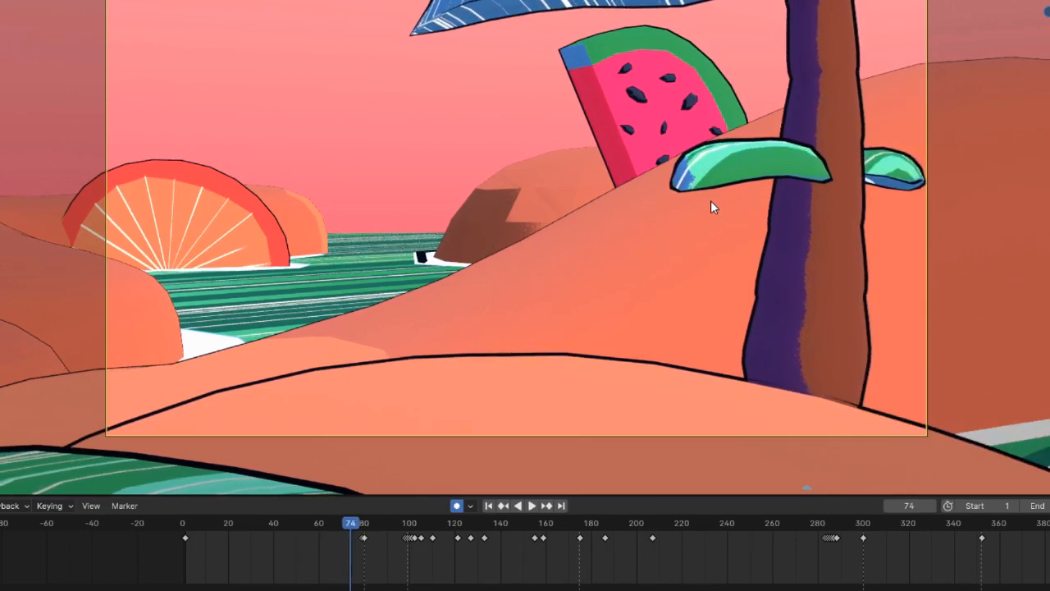
{"action": "key", "text": "space"}
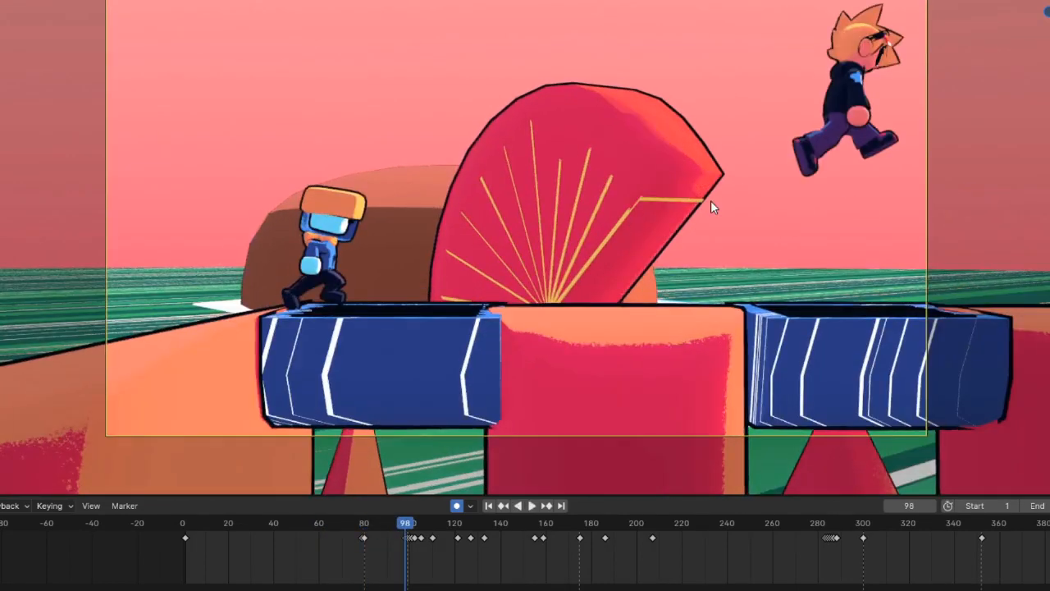
{"action": "key", "text": "ctrl+shift+space"}
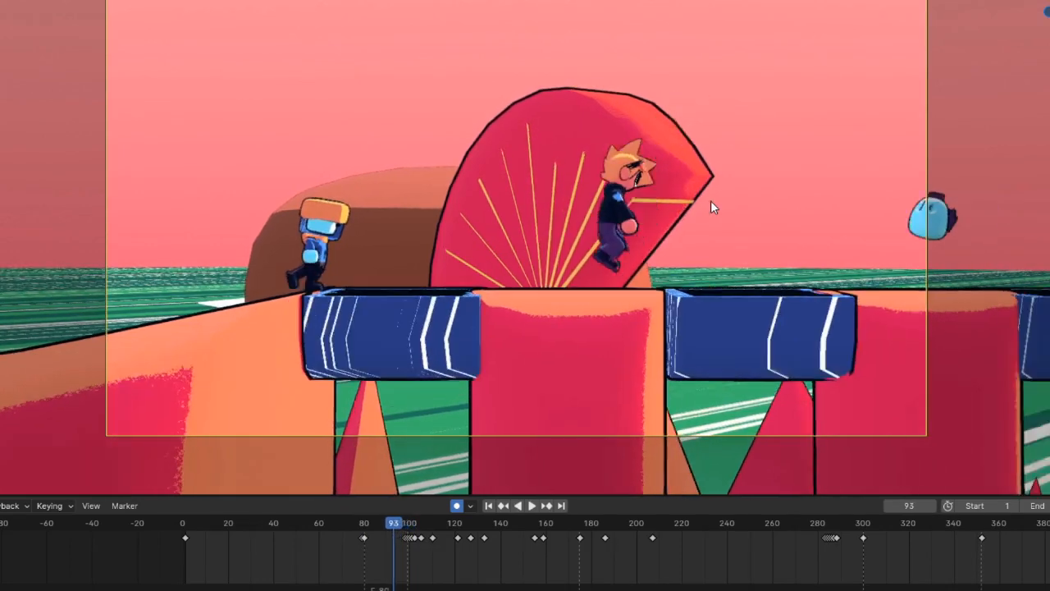
{"action": "key", "text": "ctrl+shift+space"}
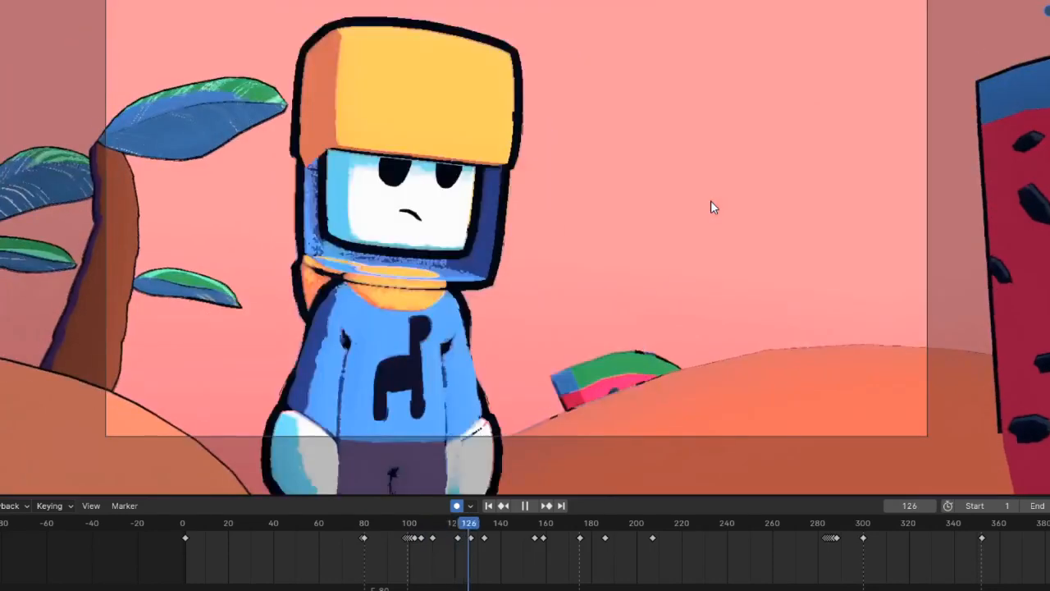
Pause on the block-headed character's close-up and step backwards through frame 139 to 128 to study its squash and stretch.
{"action": "key", "text": "space"}
{"action": "key", "text": "Left"}
{"action": "key", "text": "Left"}
{"action": "key", "text": "Left"}
{"action": "key", "text": "Left"}
{"action": "key", "text": "Left"}
{"action": "key", "text": "Left"}
{"action": "key", "text": "Left"}
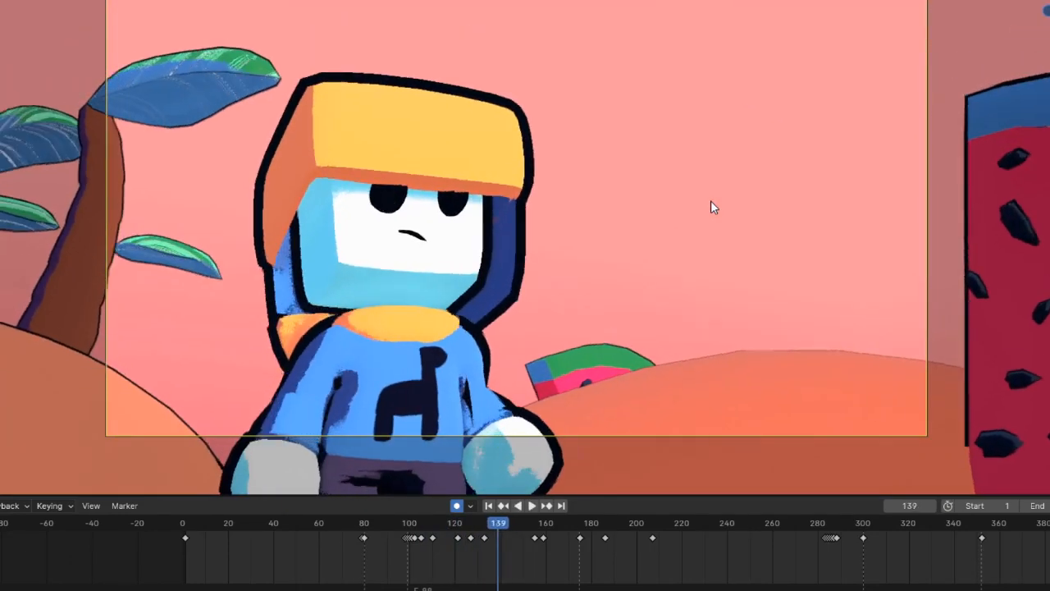
{"action": "key", "text": "Left"}
{"action": "key", "text": "Left"}
{"action": "key", "text": "Left"}
{"action": "key", "text": "Left"}
{"action": "key", "text": "Left"}
{"action": "key", "text": "Left"}
{"action": "key", "text": "Left"}
{"action": "key", "text": "Left"}
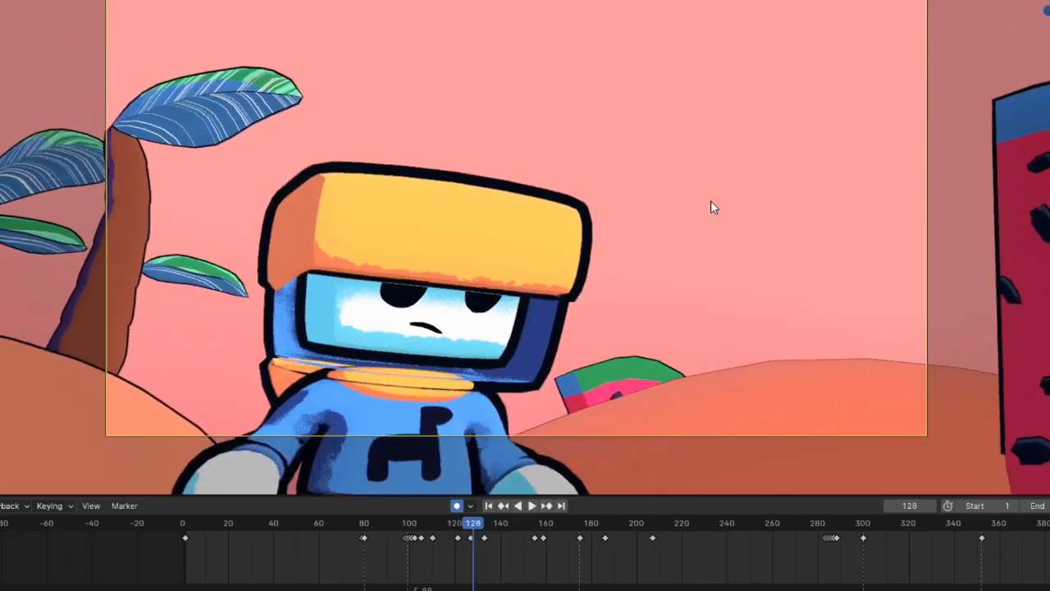
Play the beach scene onward from frame 128, pausing at frames 177 and 309.
{"action": "key", "text": "space"}
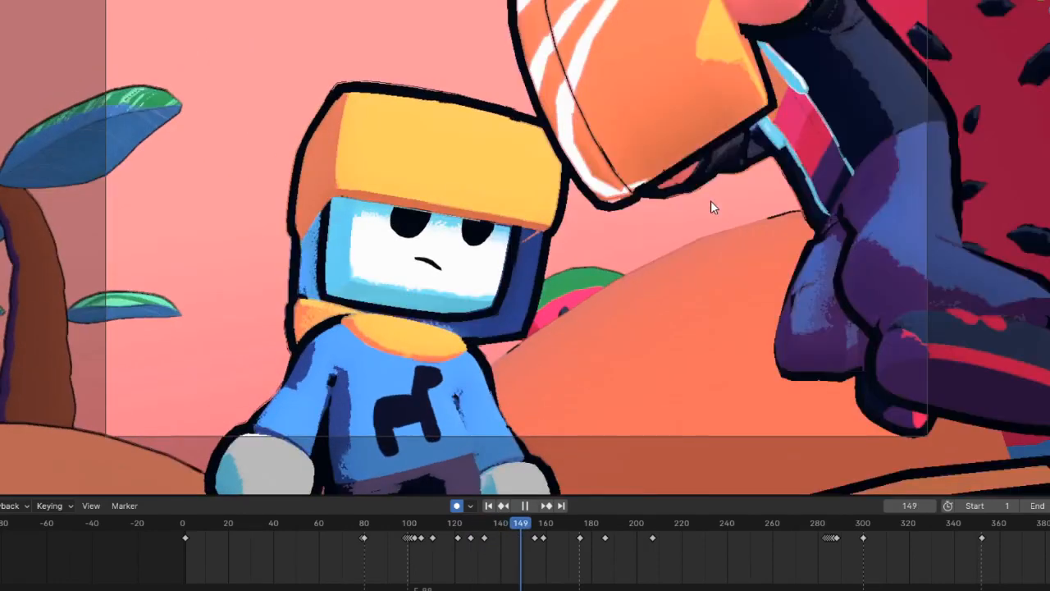
{"action": "key", "text": "space"}
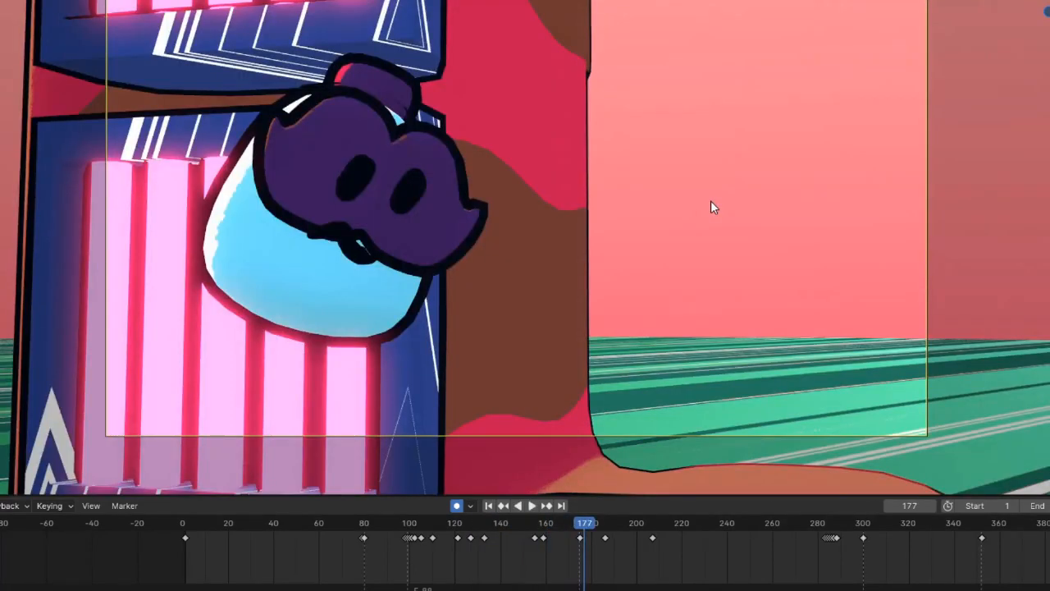
{"action": "key", "text": "space"}
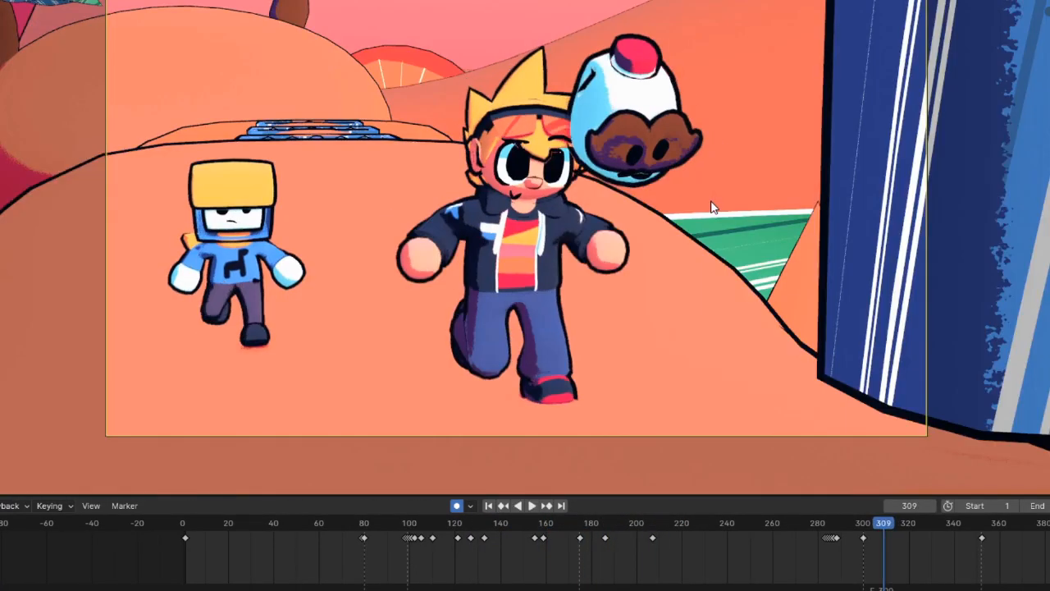
{"action": "key", "text": "space"}
Step frame by frame around frames 320 to 325 to study the characters' running poses.
{"action": "key", "text": "Right"}
{"action": "key", "text": "Right"}
{"action": "key", "text": "Right"}
{"action": "key", "text": "Right"}
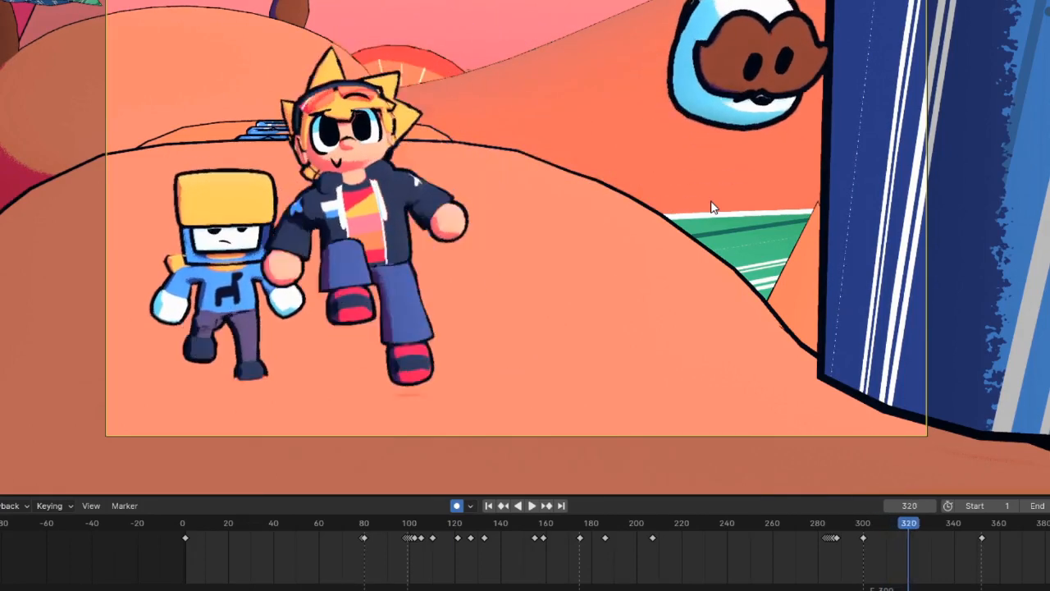
{"action": "key", "text": "Left"}
{"action": "key", "text": "Right"}
{"action": "key", "text": "Right"}
{"action": "key", "text": "Right"}
{"action": "key", "text": "Right"}
{"action": "key", "text": "Right"}
{"action": "key", "text": "Right"}
{"action": "key", "text": "Right"}
{"action": "key", "text": "Right"}
{"action": "key", "text": "Right"}
{"action": "key", "text": "Right"}
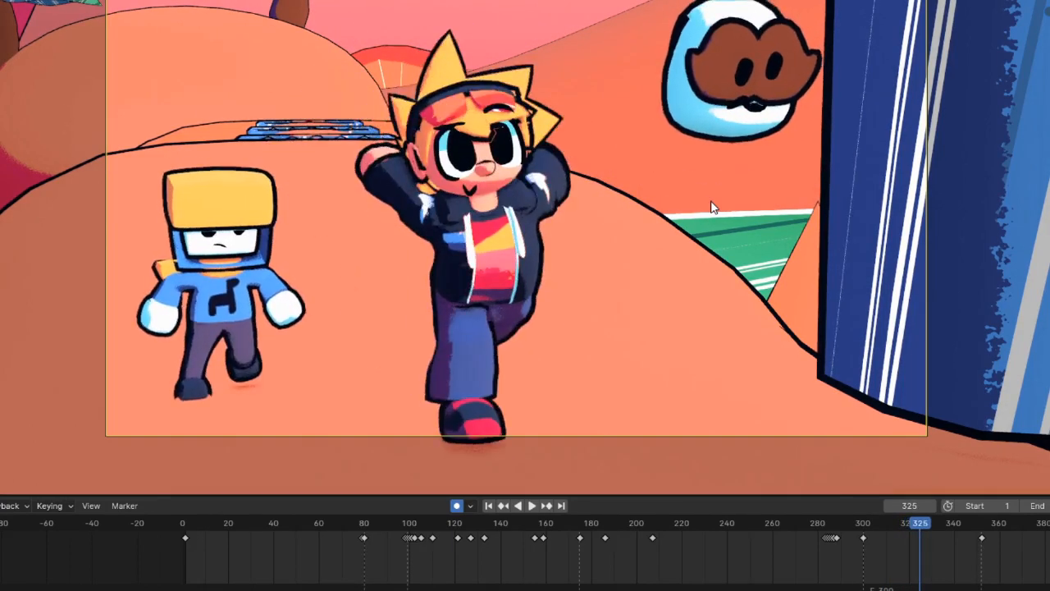
Step frame by frame from frame 325 to 339 to study the characters' run coming to a stop.
{"action": "key", "text": "Right"}
{"action": "key", "text": "Right"}
{"action": "key", "text": "Right"}
{"action": "key", "text": "Right"}
{"action": "key", "text": "Right"}
{"action": "key", "text": "Right"}
{"action": "key", "text": "Right"}
{"action": "key", "text": "Right"}
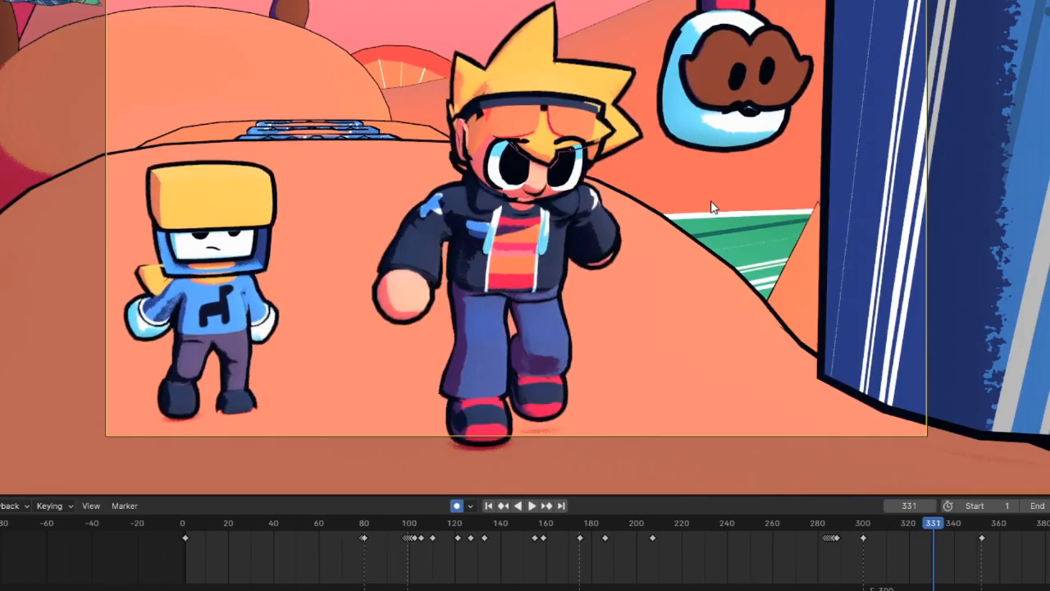
{"action": "key", "text": "Right"}
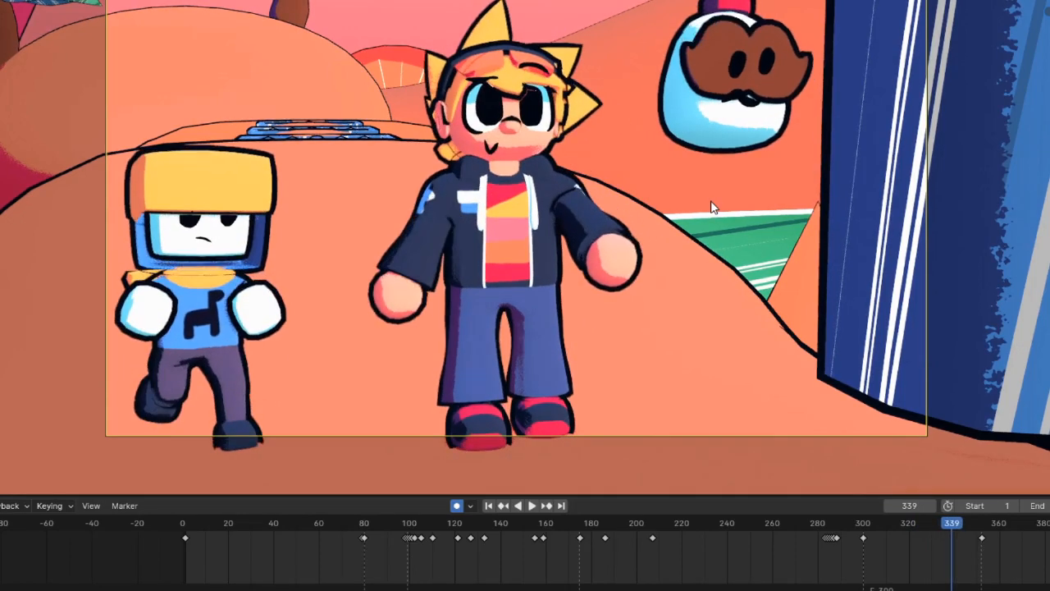
Show the rig overlays and select the spiky-haired character's hand control in pose mode.
{"action": "key", "text": "shift+alt+z"}
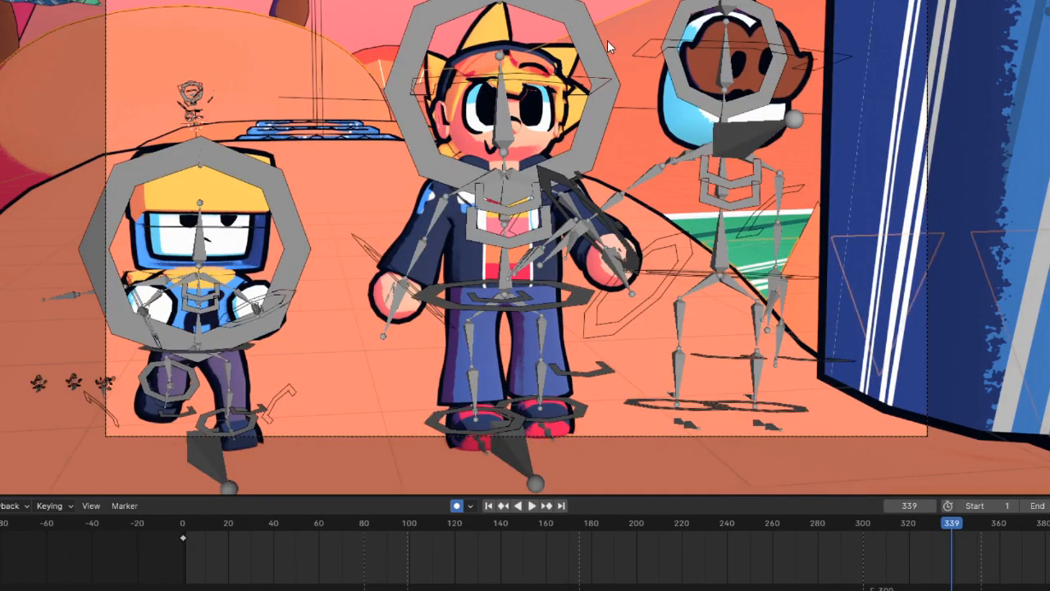
{"action": "left_click", "coordinate": [607, 46]}
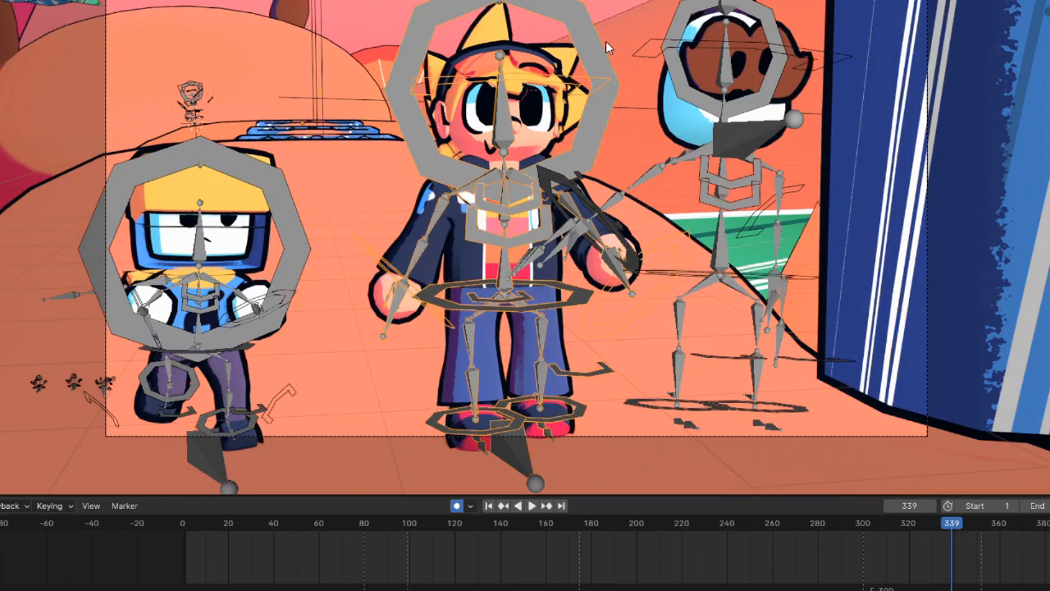
{"action": "left_click", "coordinate": [564, 140]}
{"action": "left_click", "coordinate": [552, 172]}
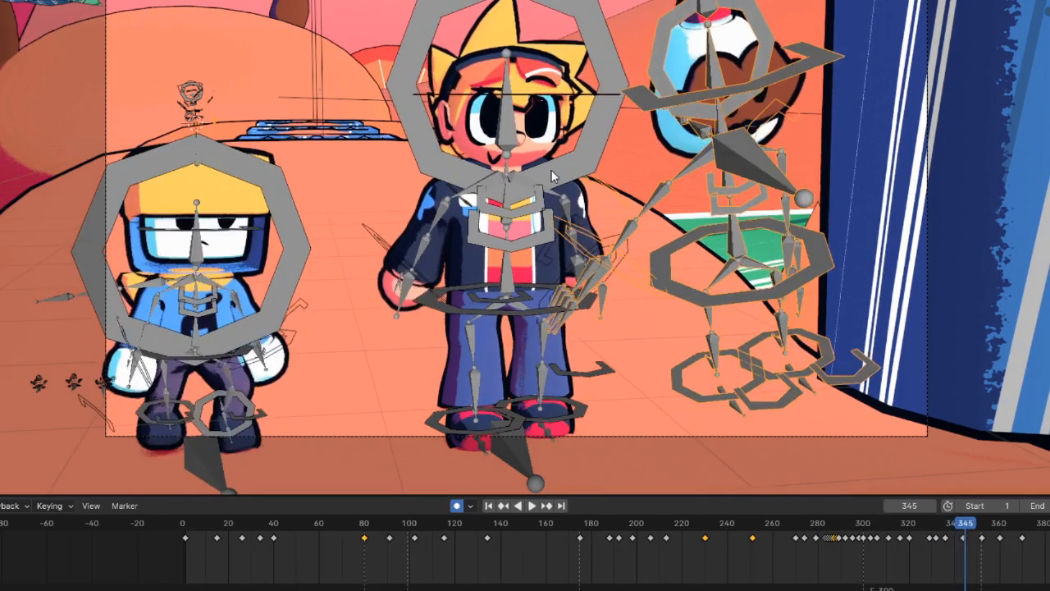
{"action": "left_click", "coordinate": [376, 222]}
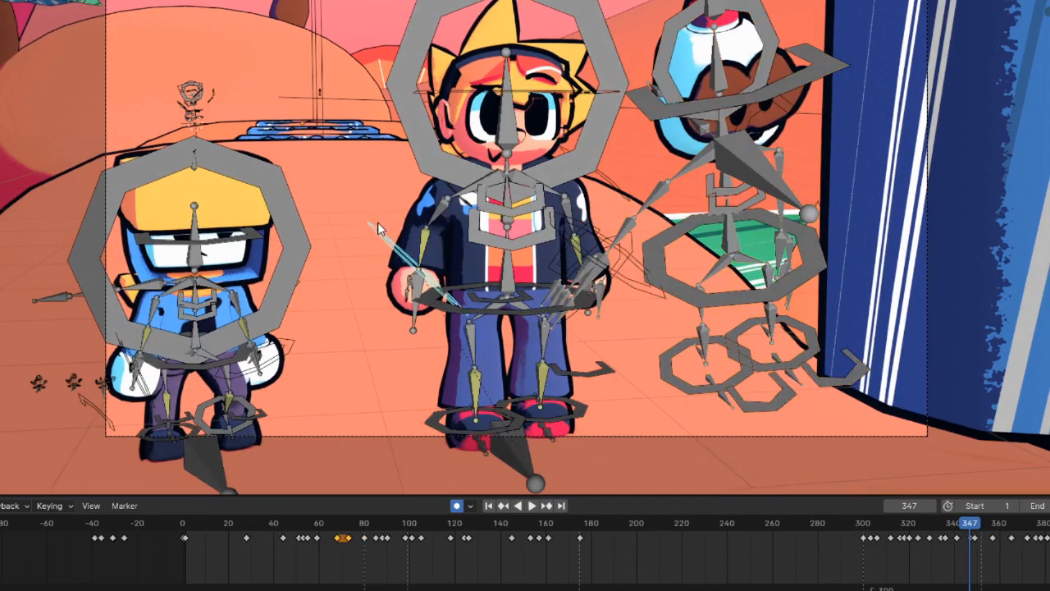
{"action": "key", "text": "ctrl+Tab"}
{"action": "key", "text": "ctrl+Tab"}
Examine the hand control's keyframes around frames 300 to 360, comparing the poses at frames 341 and 347.
{"action": "middle_click_drag", "start_coordinate": [937, 572], "coordinate": [661, 557]}
{"action": "middle_click_drag", "start_coordinate": [661, 556], "coordinate": [950, 578], "text": "ctrl"}
{"action": "key", "text": "Down"}
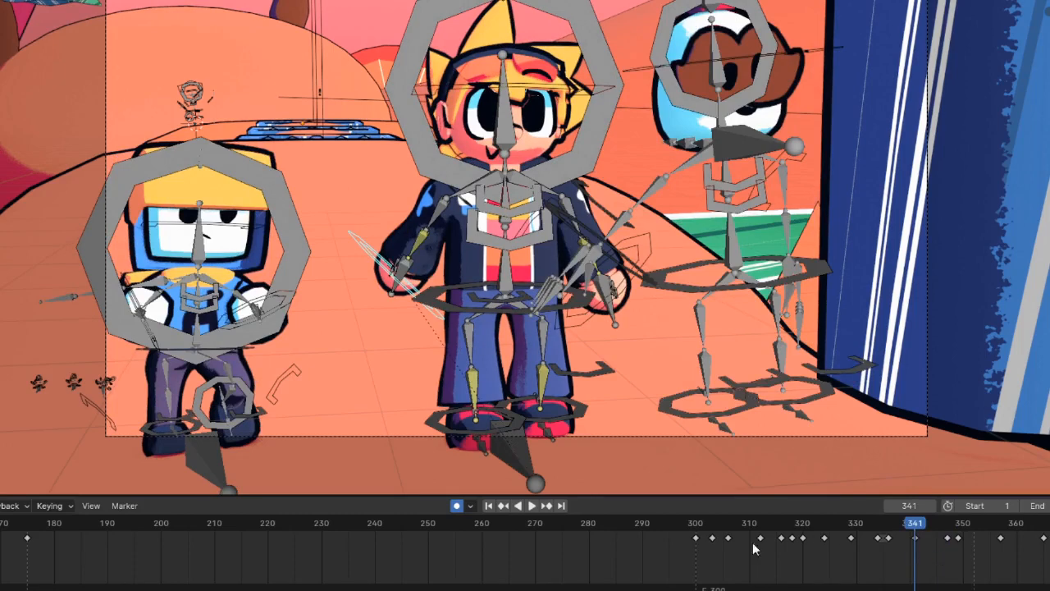
{"action": "key", "text": "space"}
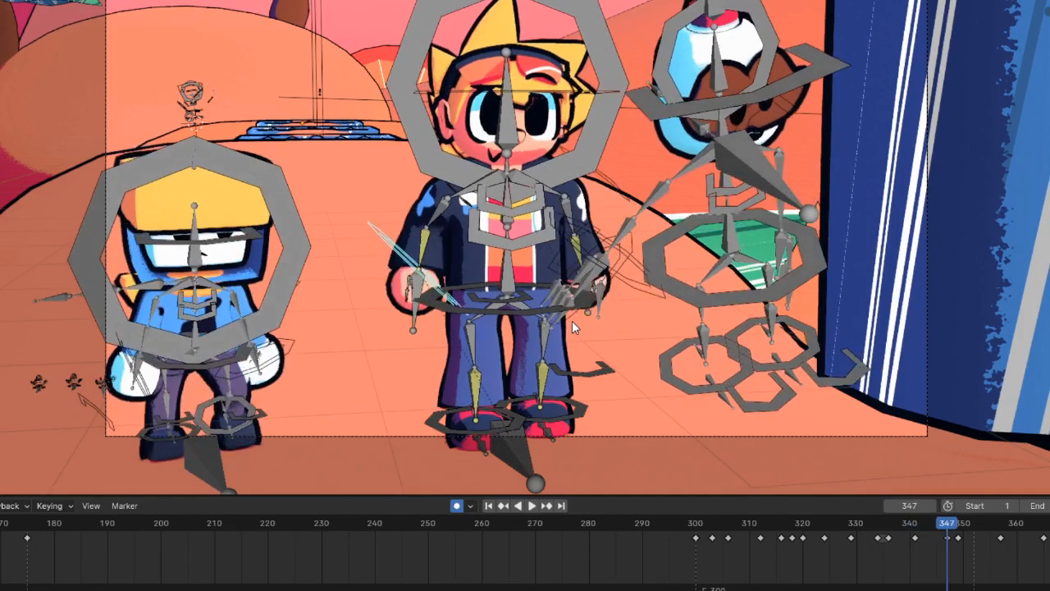
Set the hand control's keyframe at frame 341 to Constant interpolation.
{"action": "key", "text": "Left"}
{"action": "key", "text": "Left"}
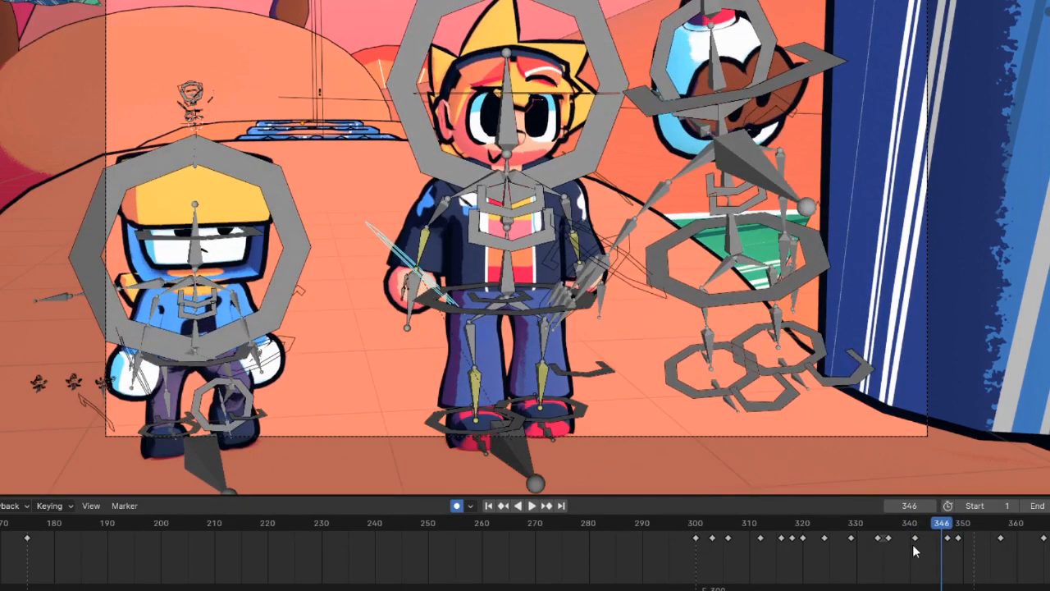
{"action": "key", "text": "t"}
{"action": "left_click", "coordinate": [659, 516]}
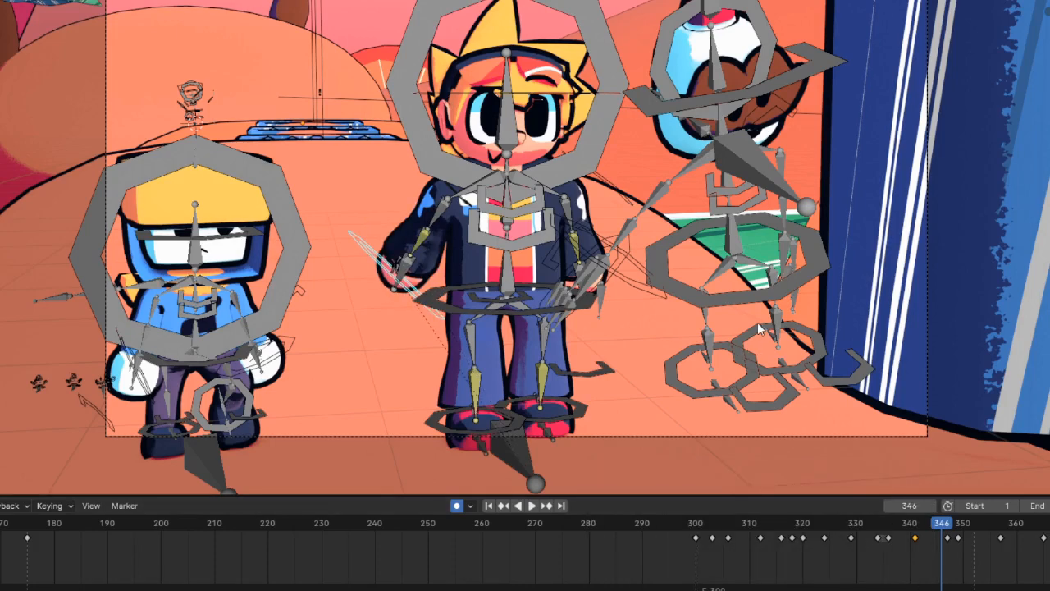
Step back and forth between frames 346 and 347 to compare the spiky-haired character's hand positions.
{"action": "key", "text": "Left"}
{"action": "key", "text": "Right"}
{"action": "key", "text": "Right"}
{"action": "key", "text": "Left"}
{"action": "key", "text": "Right"}
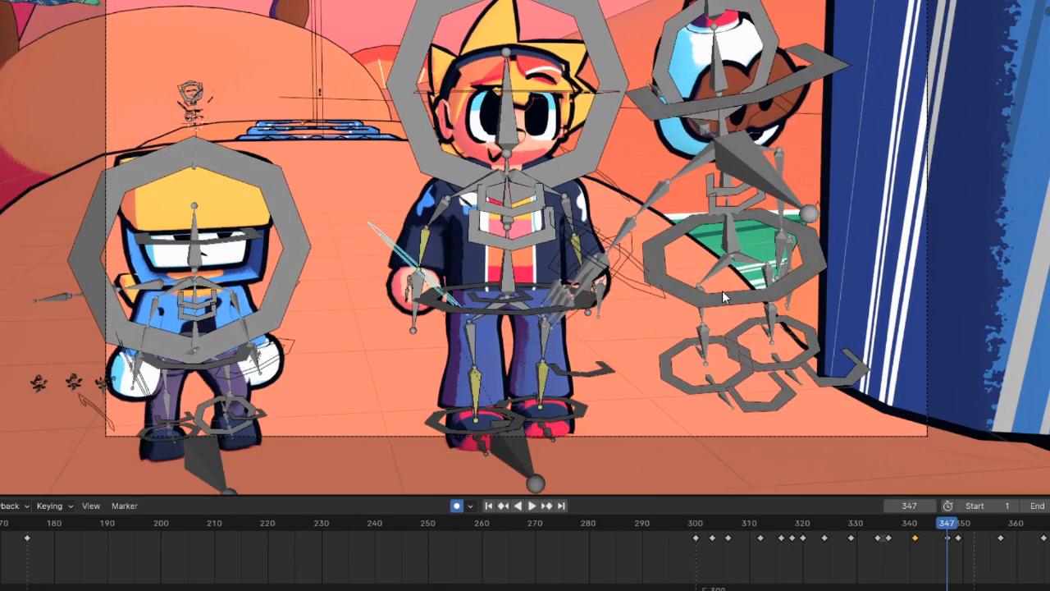
{"action": "key", "text": "Left"}
{"action": "scroll", "coordinate": [471, 308], "scroll_direction": "up", "scroll_amount": 2}
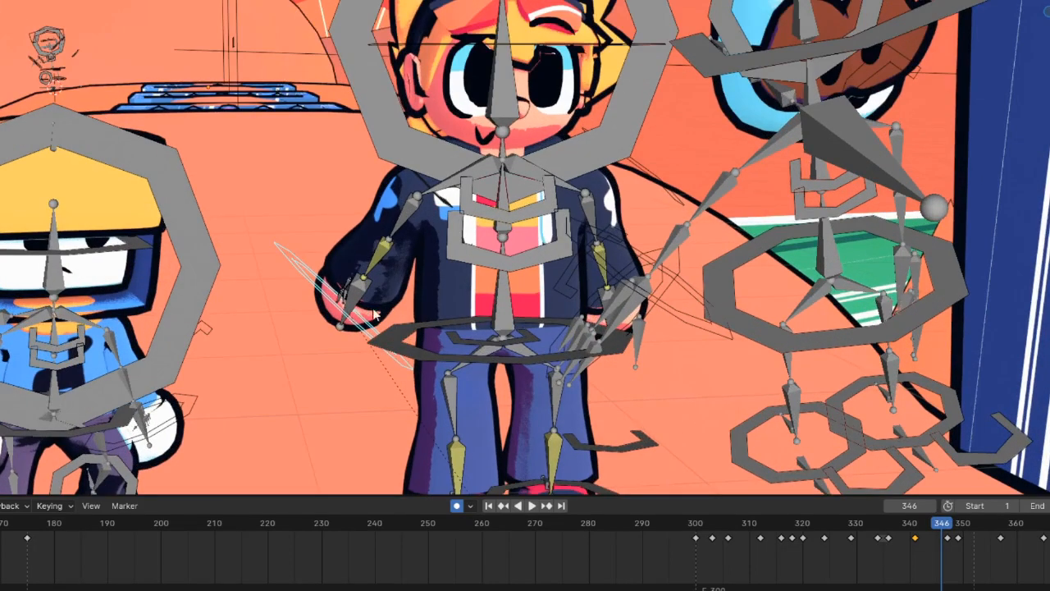
{"action": "key", "text": "Right"}
{"action": "key", "text": "Left"}
{"action": "key", "text": "Right"}
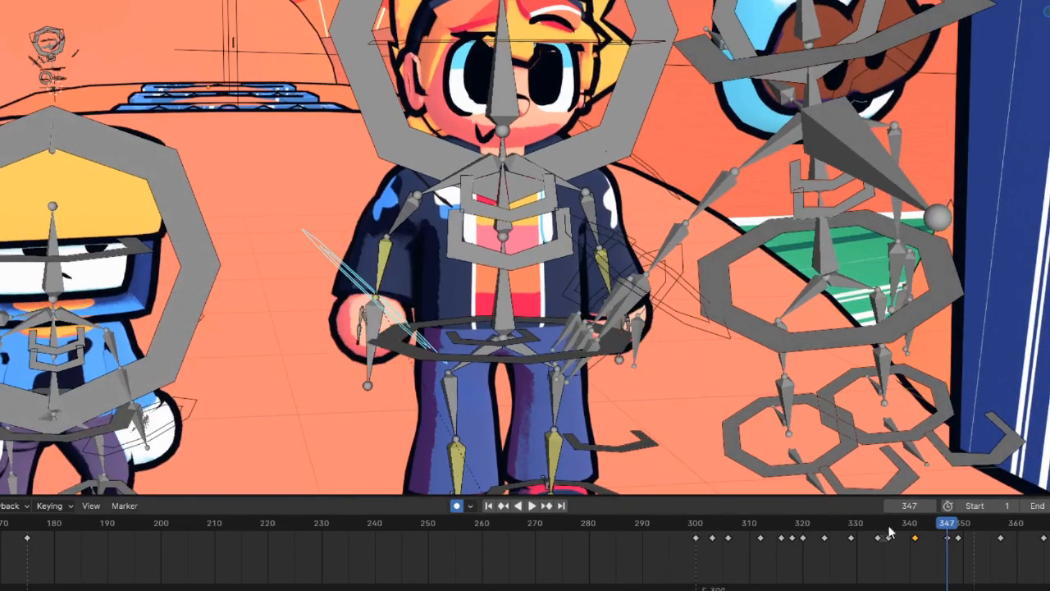
Set the hand control's keyframe at frame 341 to Bezier interpolation and hide the rig overlays.
{"action": "key", "text": "t"}
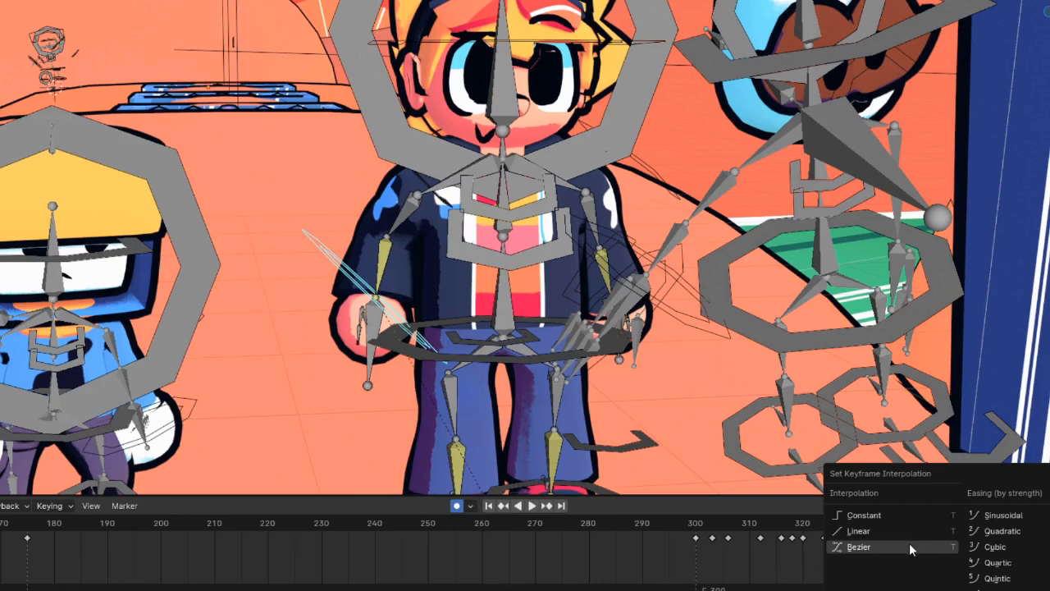
{"action": "left_click", "coordinate": [910, 544]}
{"action": "scroll", "coordinate": [893, 558], "scroll_direction": "down", "scroll_amount": 5}
{"action": "scroll", "coordinate": [600, 276], "scroll_direction": "down", "scroll_amount": 3}
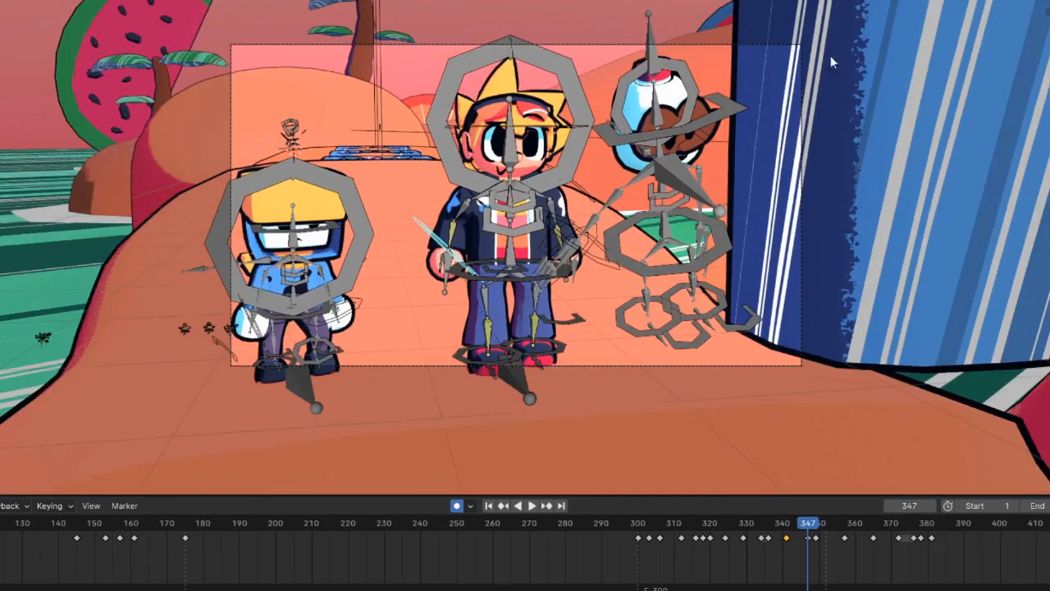
{"action": "key", "text": "shift+alt+z"}
{"action": "scroll", "coordinate": [515, 190], "scroll_direction": "up", "scroll_amount": 2}
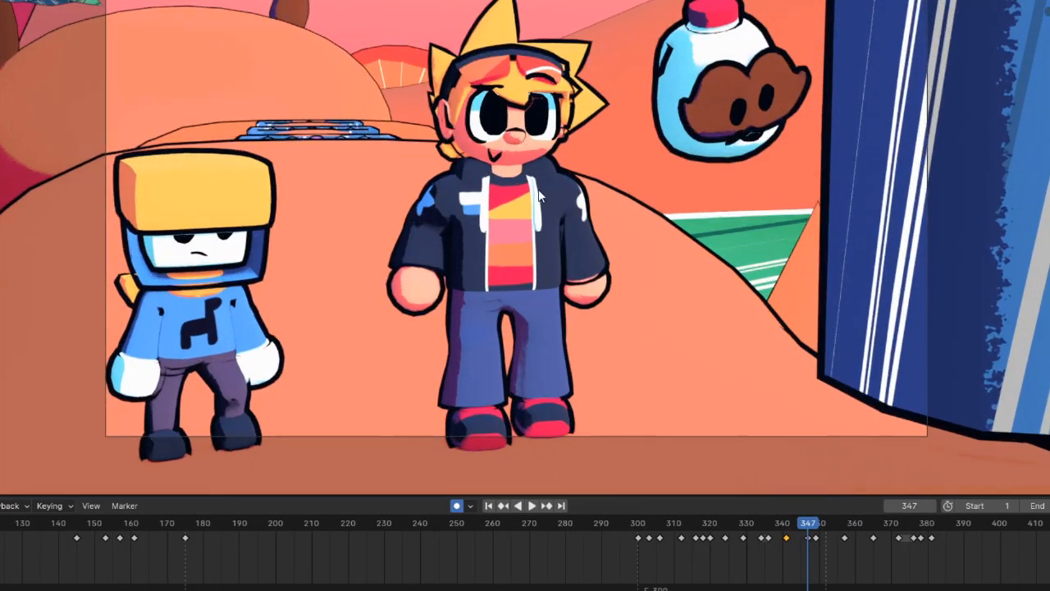
Leave the camera view and examine the whole beach set from above.
{"action": "middle_click_drag", "start_coordinate": [507, 183], "coordinate": [485, 197]}
{"action": "scroll", "coordinate": [565, 205], "scroll_direction": "down", "scroll_amount": 8}
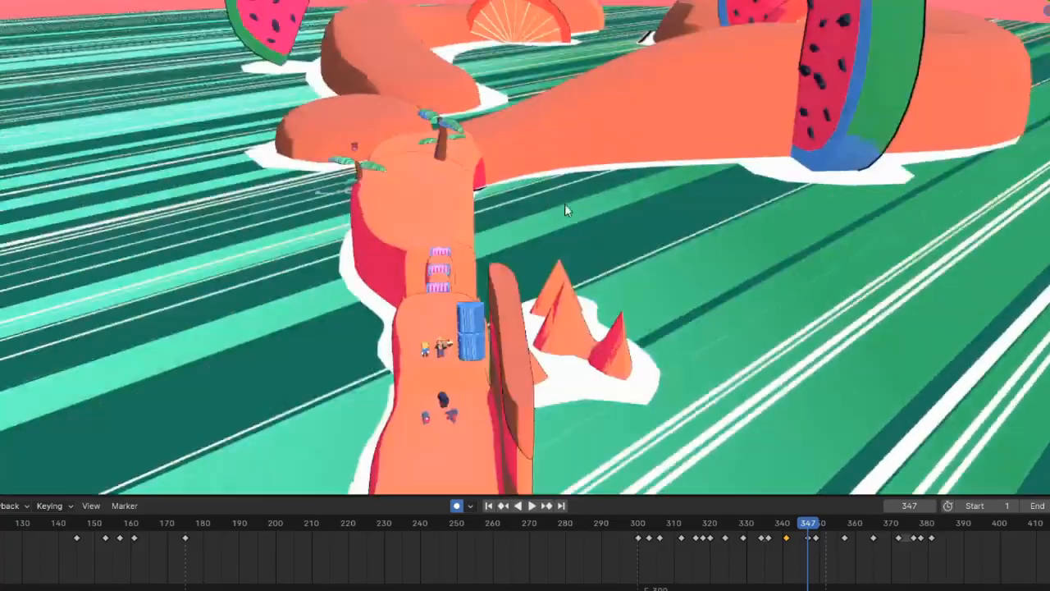
{"action": "middle_click_drag", "start_coordinate": [572, 213], "coordinate": [644, 230]}
{"action": "middle_click_drag", "start_coordinate": [558, 164], "coordinate": [599, 194], "text": "shift"}
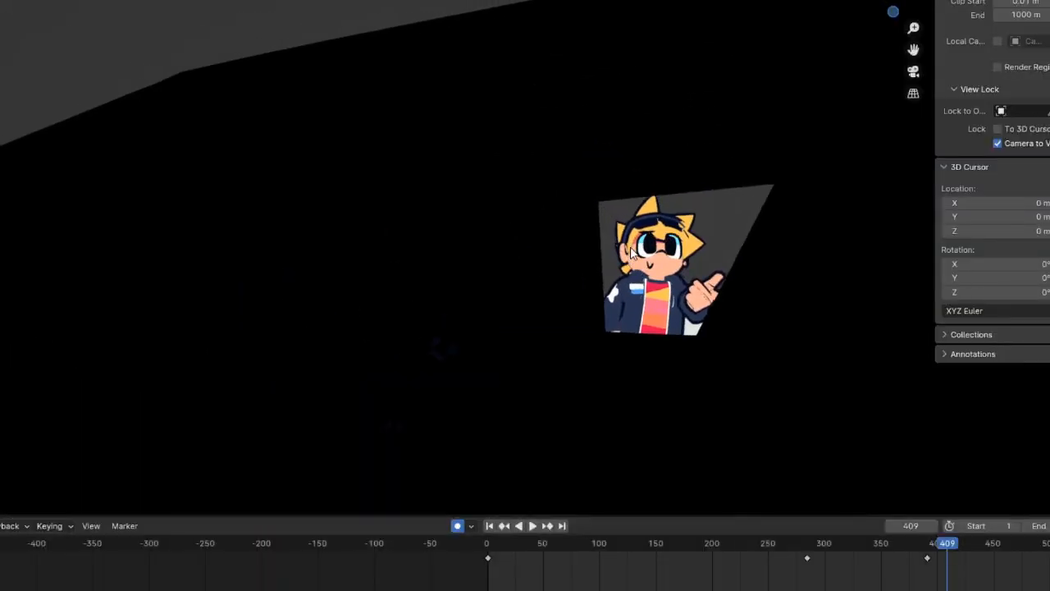
Inspect the comic-panel scene from outside, move to about frame 15 and look through its camera.
{"action": "middle_click_drag", "start_coordinate": [630, 247], "coordinate": [602, 286]}
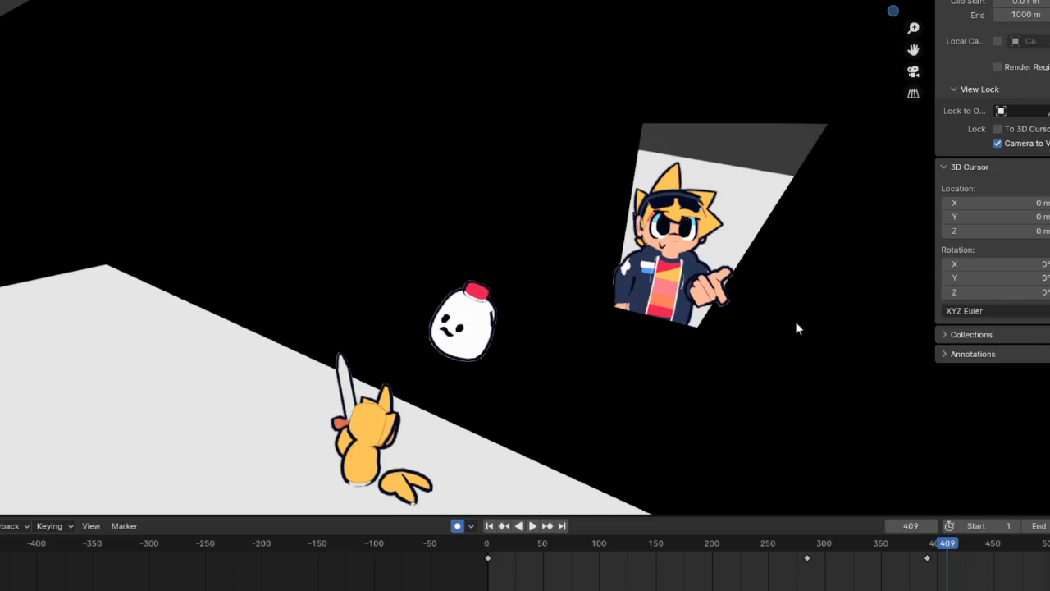
{"action": "left_click", "coordinate": [502, 543]}
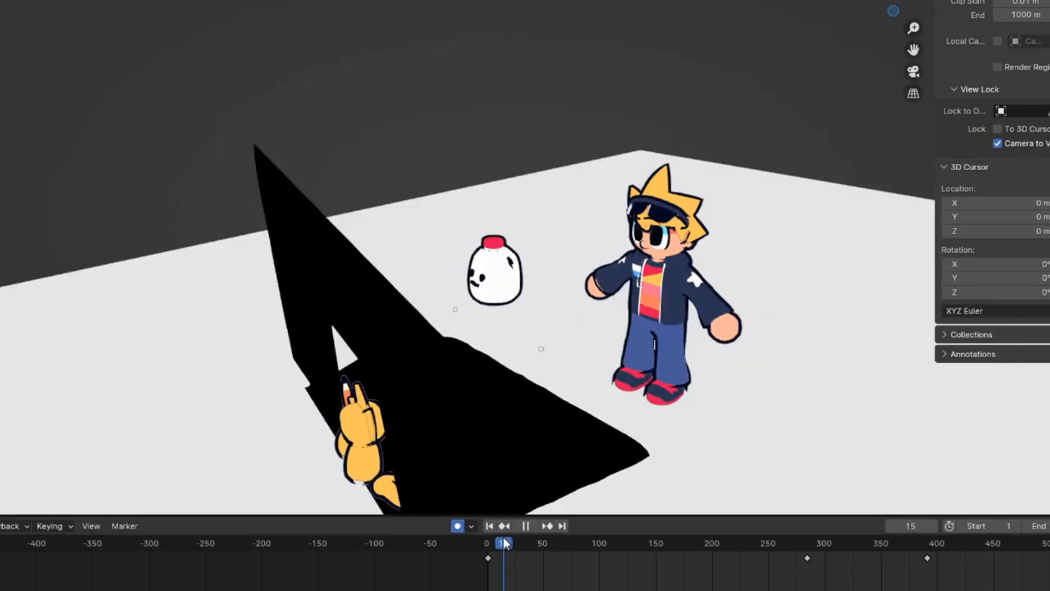
{"action": "key", "text": "KP_0"}
{"action": "scroll", "coordinate": [578, 356], "scroll_direction": "down", "scroll_amount": 1}
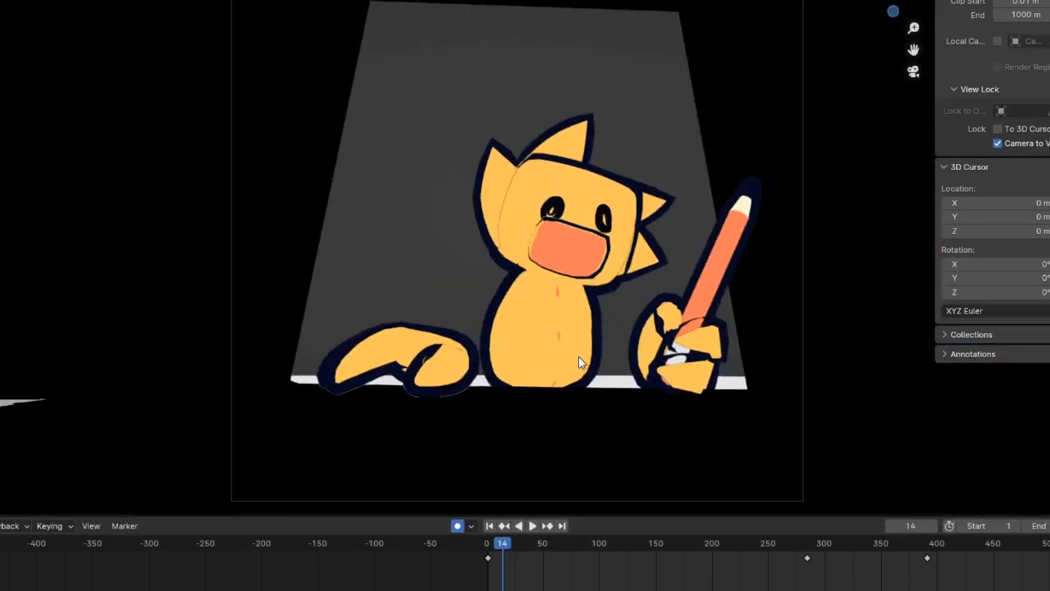
Return to frame 4 and play the comic-panel scene through the camera, pausing at frame 119.
{"action": "left_click_drag", "start_coordinate": [504, 541], "coordinate": [492, 539]}
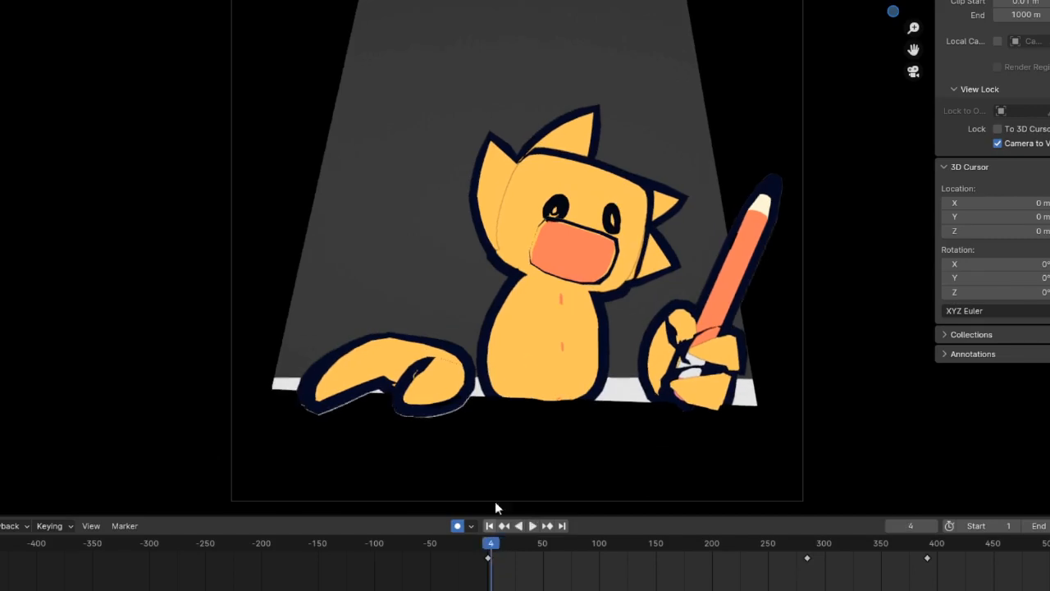
{"action": "scroll", "coordinate": [536, 317], "scroll_direction": "down", "scroll_amount": 1}
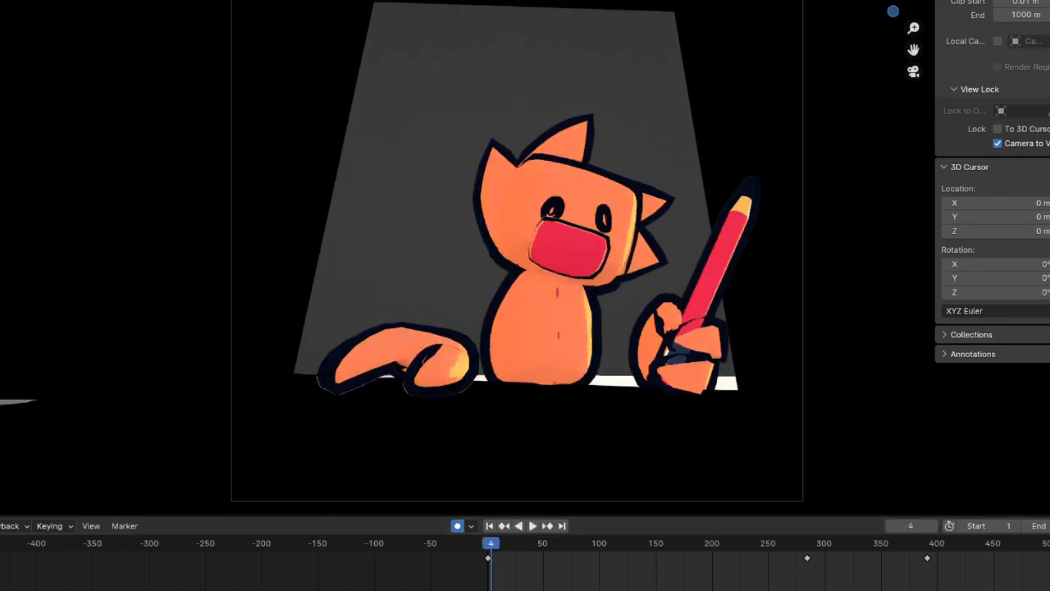
{"action": "key", "text": "alt+shift+z"}
{"action": "key", "text": "alt+shift+z"}
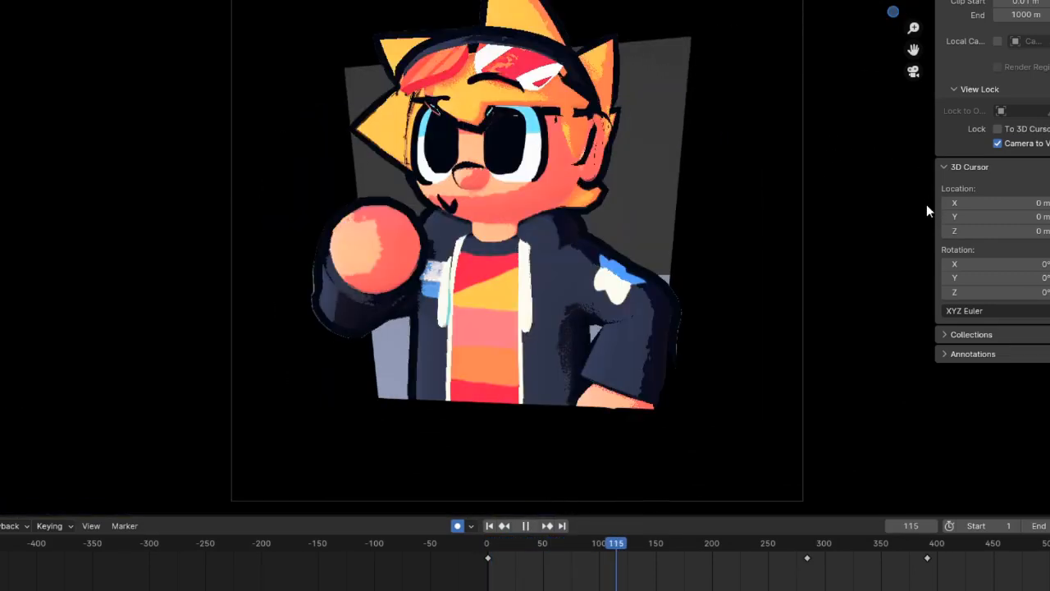
{"action": "key", "text": "space"}
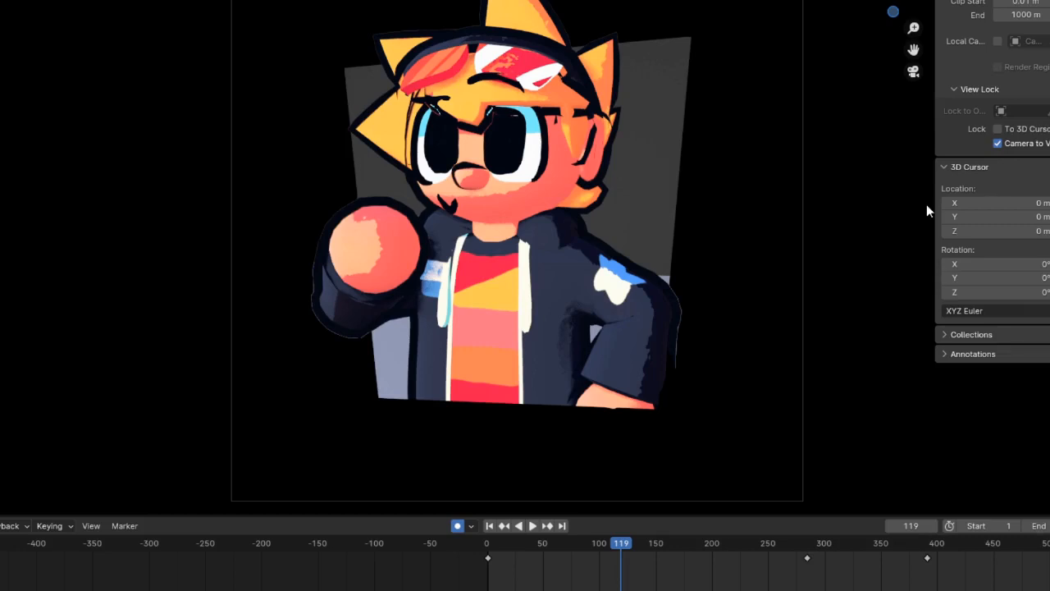
Play the comic-panel scene onward, pausing at frames 514 and 643 to study the framed poses.
{"action": "middle_click_drag", "start_coordinate": [925, 205], "coordinate": [767, 286]}
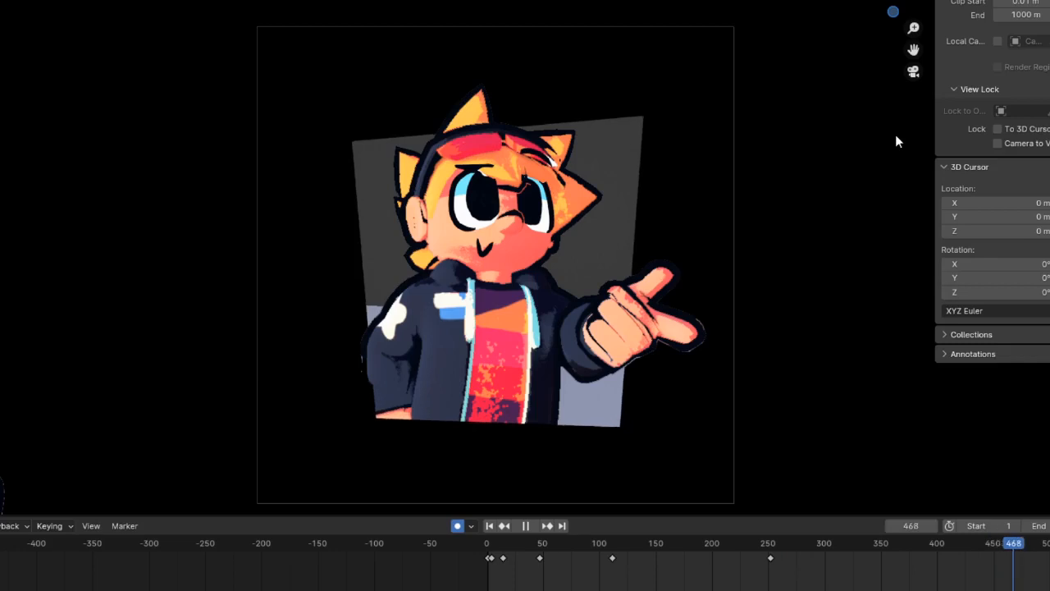
{"action": "key", "text": "space"}
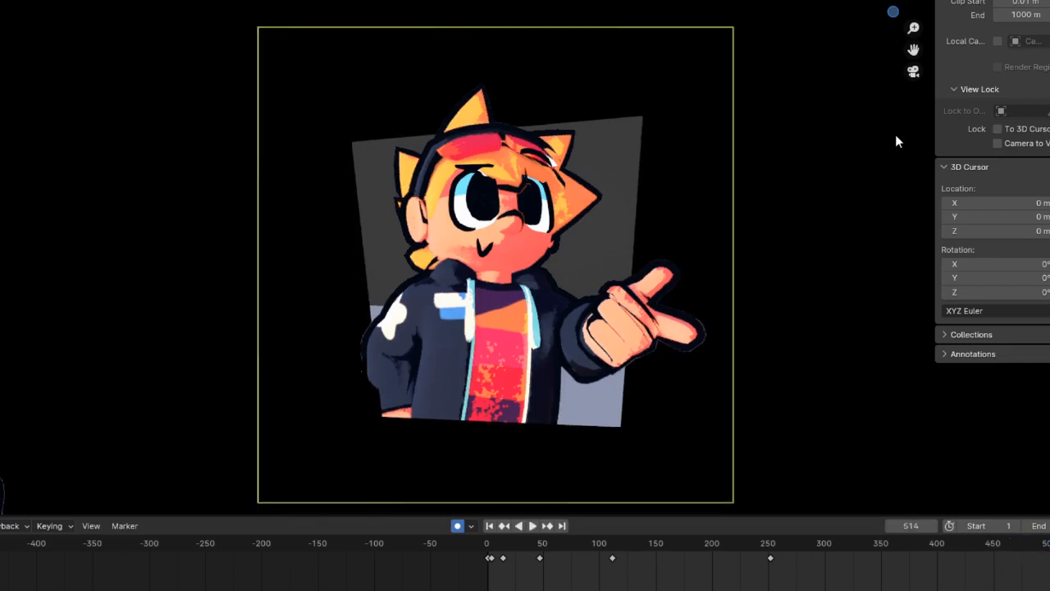
{"action": "key", "text": "space"}
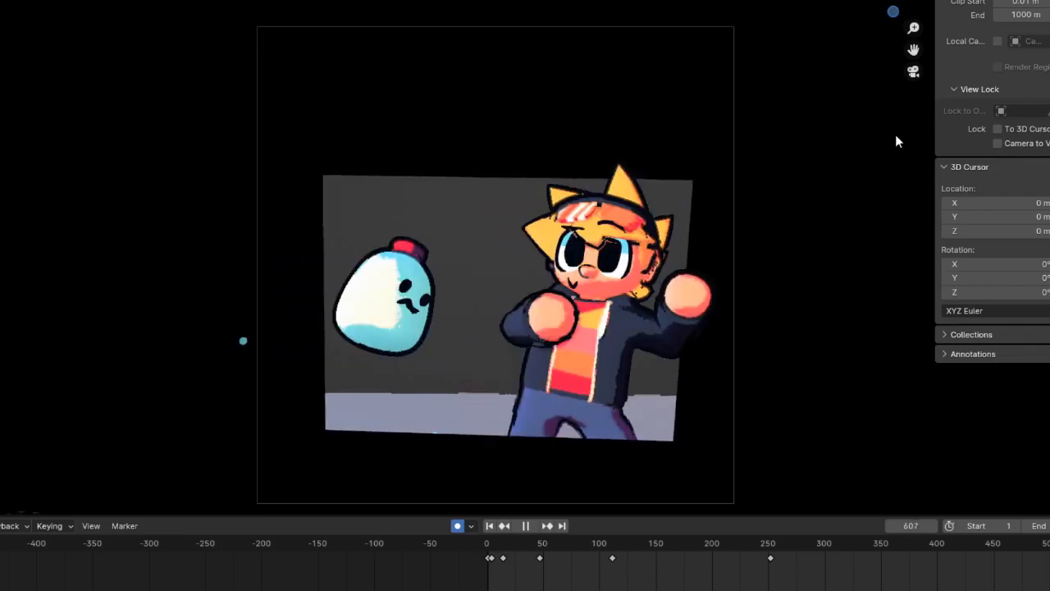
{"action": "key", "text": "space"}
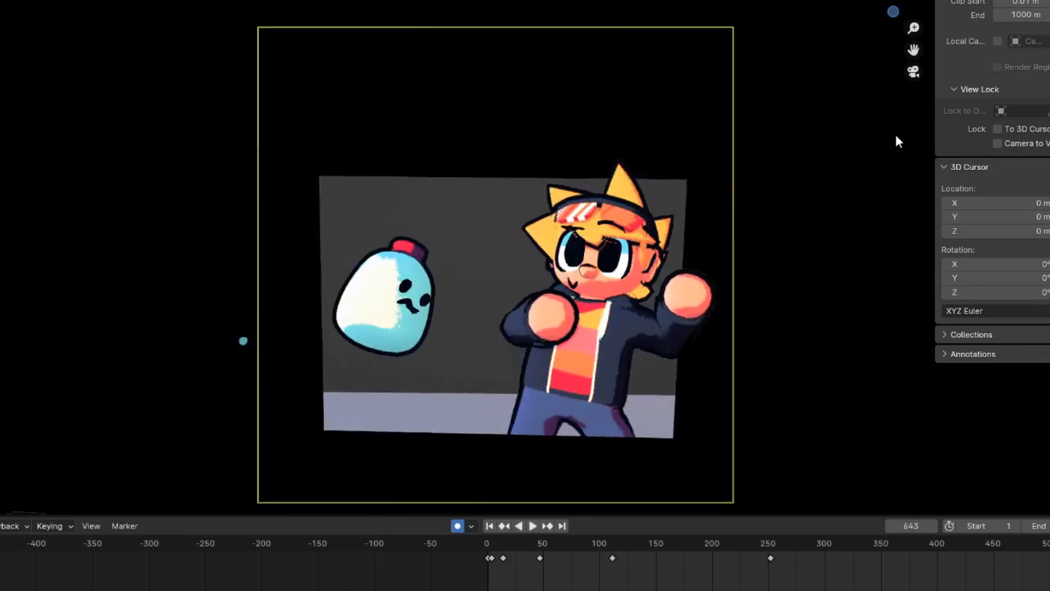
{"action": "middle_click_drag", "start_coordinate": [597, 25], "coordinate": [544, 27]}
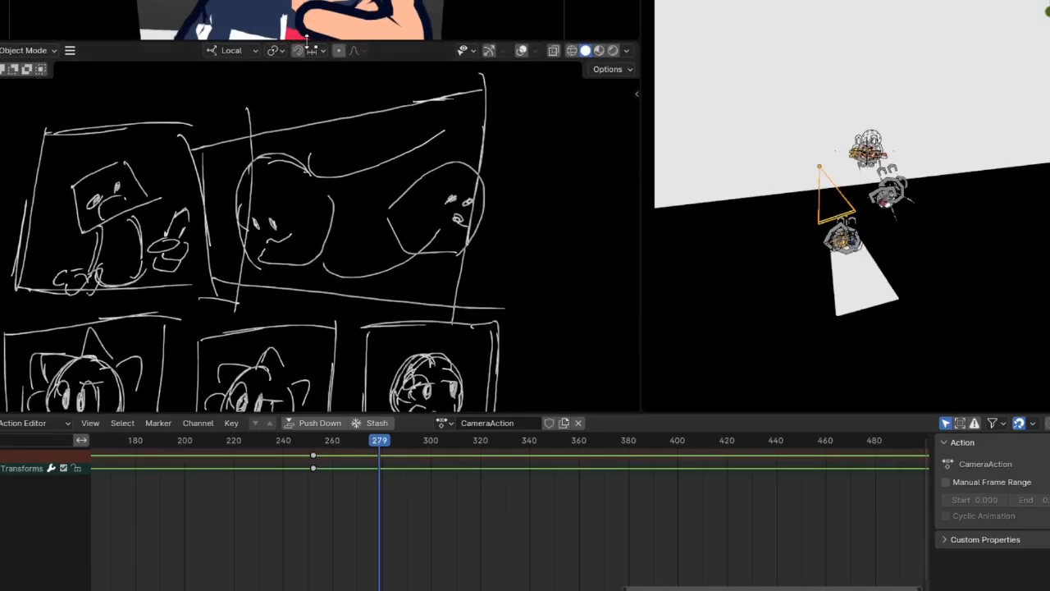
Look through the storyboard sketches to examine the layout of each comic panel.
{"action": "scroll", "coordinate": [353, 277], "scroll_direction": "down", "scroll_amount": 2}
{"action": "middle_click_drag", "start_coordinate": [319, 297], "coordinate": [387, 179], "text": "shift"}
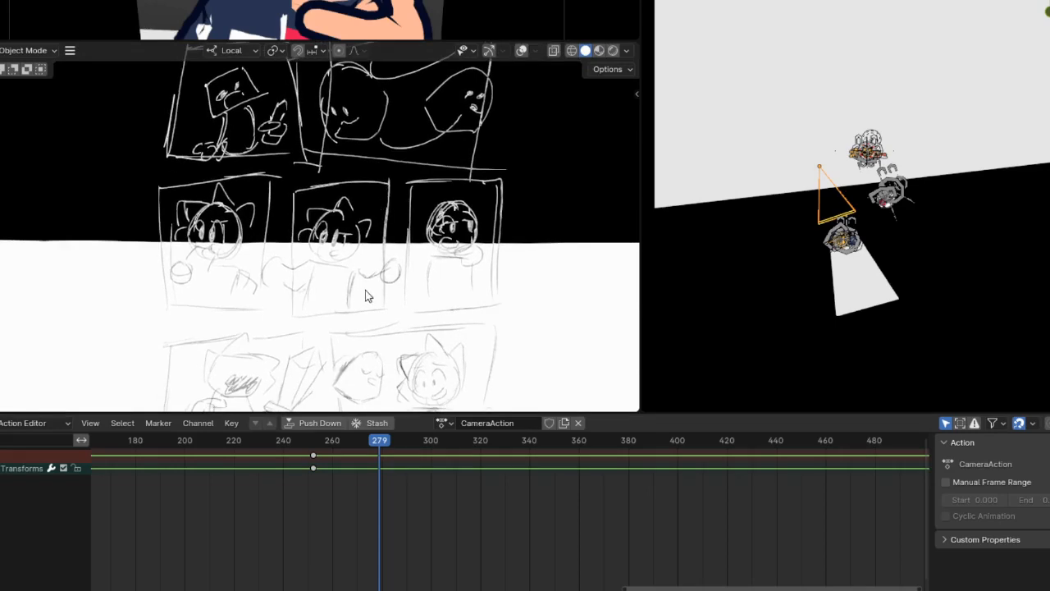
{"action": "scroll", "coordinate": [375, 300], "scroll_direction": "up", "scroll_amount": 1}
{"action": "middle_click_drag", "start_coordinate": [439, 313], "coordinate": [427, 206], "text": "shift"}
{"action": "scroll", "coordinate": [426, 207], "scroll_direction": "down", "scroll_amount": 1}
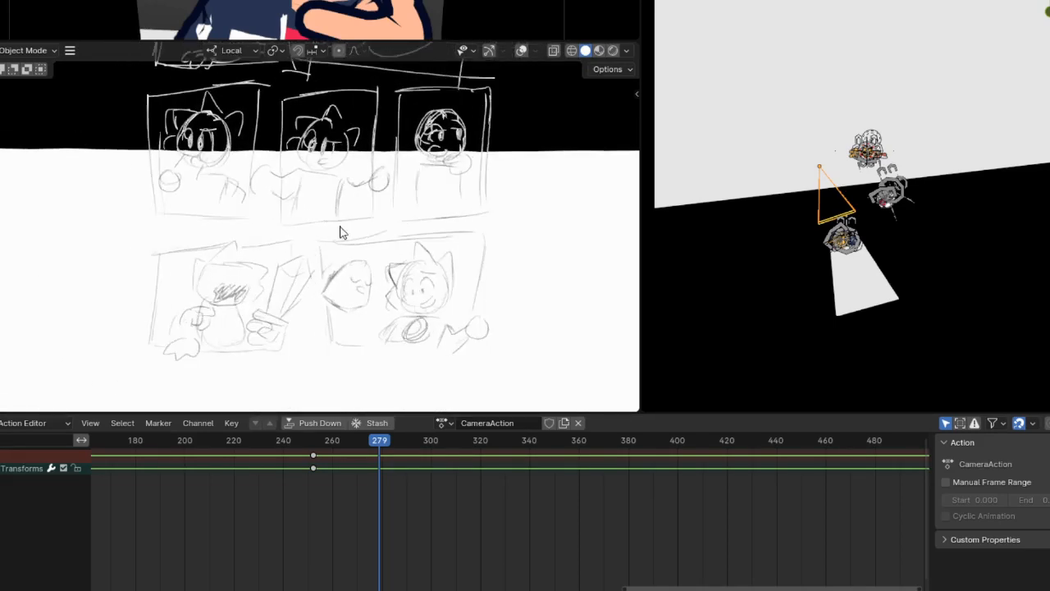
{"action": "mouse_move", "coordinate": [351, 239]}
{"action": "middle_mouse_down", "text": "shift"}
{"action": "mouse_move", "coordinate": [324, 413]}
{"action": "mouse_move", "coordinate": [324, 100]}
{"action": "middle_mouse_up", "text": "shift"}
{"action": "middle_click_drag", "start_coordinate": [483, 285], "coordinate": [507, 188], "text": "shift"}
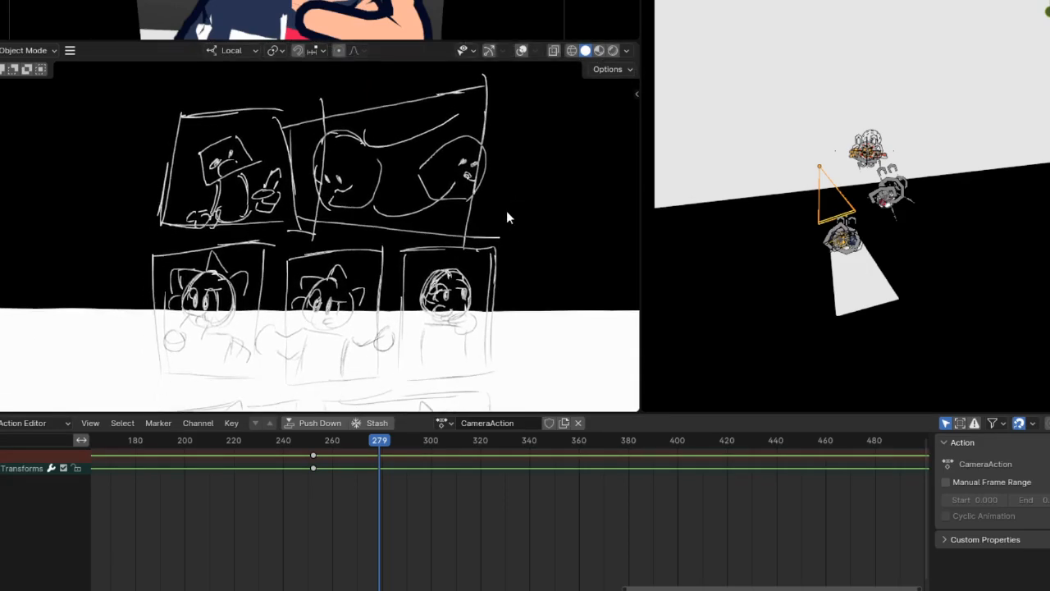
{"action": "middle_click_drag", "start_coordinate": [489, 256], "coordinate": [491, 248], "text": "shift"}
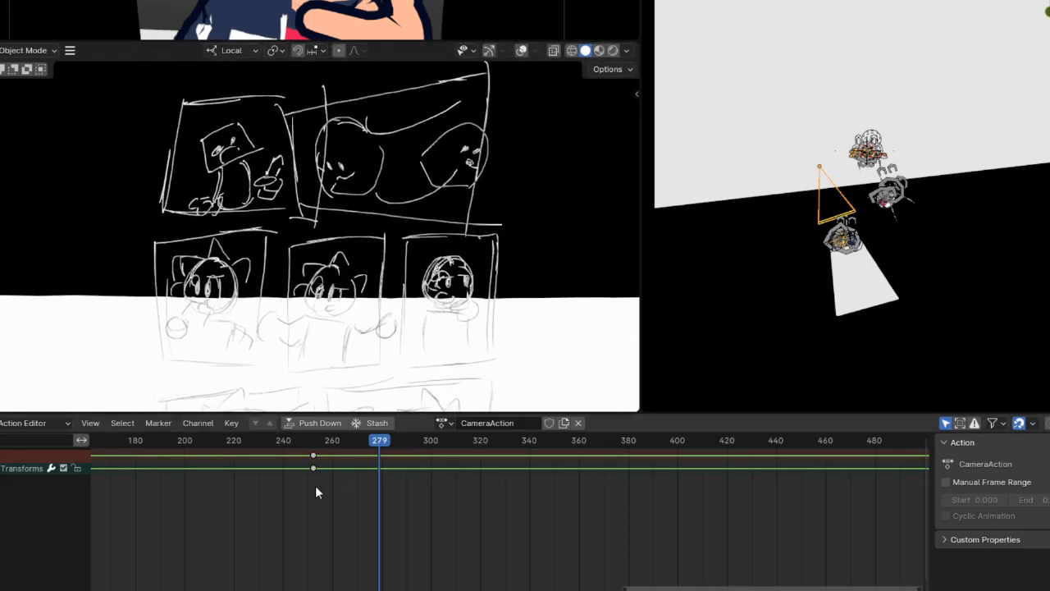
Go to frame 89 and examine from several angles how the black panel mask sits between the characters.
{"action": "key", "text": "Home"}
{"action": "mouse_move", "coordinate": [296, 437]}
{"action": "left_mouse_down"}
{"action": "mouse_move", "coordinate": [270, 445]}
{"action": "mouse_move", "coordinate": [292, 445]}
{"action": "left_mouse_up"}
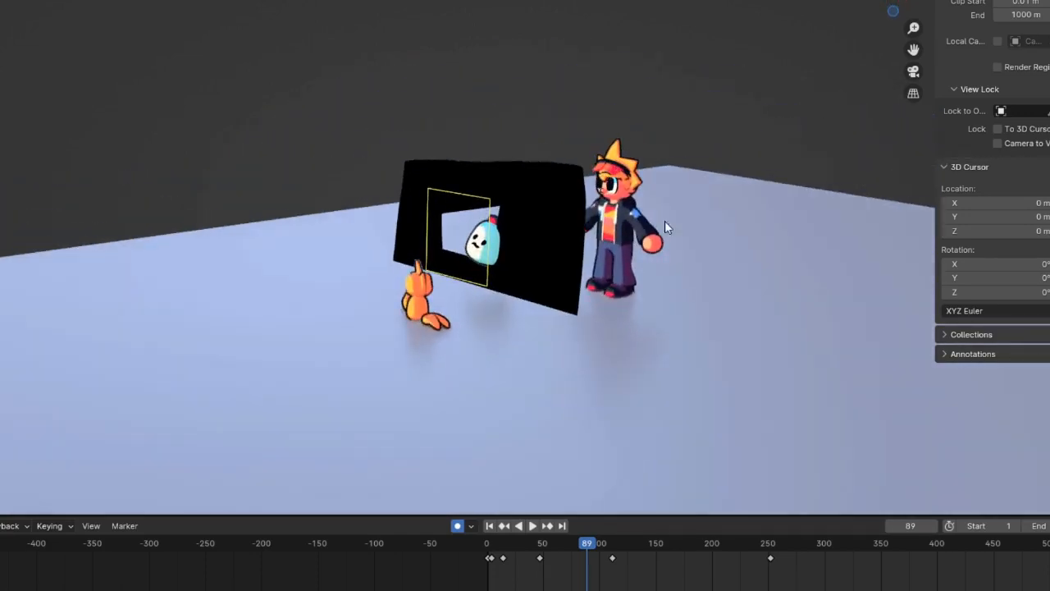
{"action": "scroll", "coordinate": [666, 227], "scroll_direction": "up", "scroll_amount": 3}
{"action": "middle_click_drag", "start_coordinate": [476, 247], "coordinate": [519, 241]}
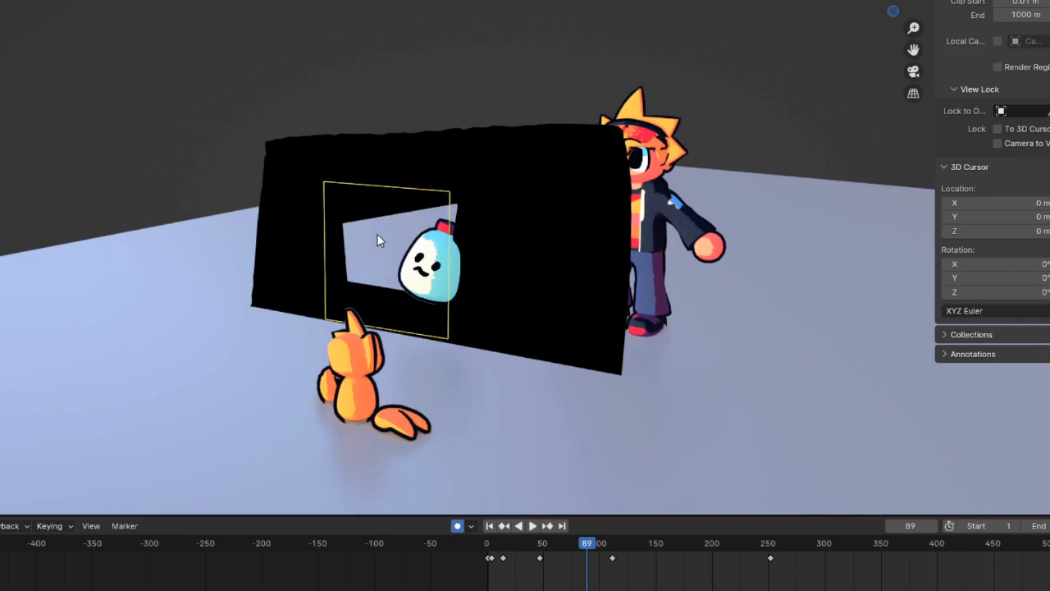
{"action": "middle_click_drag", "start_coordinate": [445, 175], "coordinate": [378, 186]}
{"action": "middle_click_drag", "start_coordinate": [596, 217], "coordinate": [231, 124]}
{"action": "left_click", "coordinate": [0, 0]}
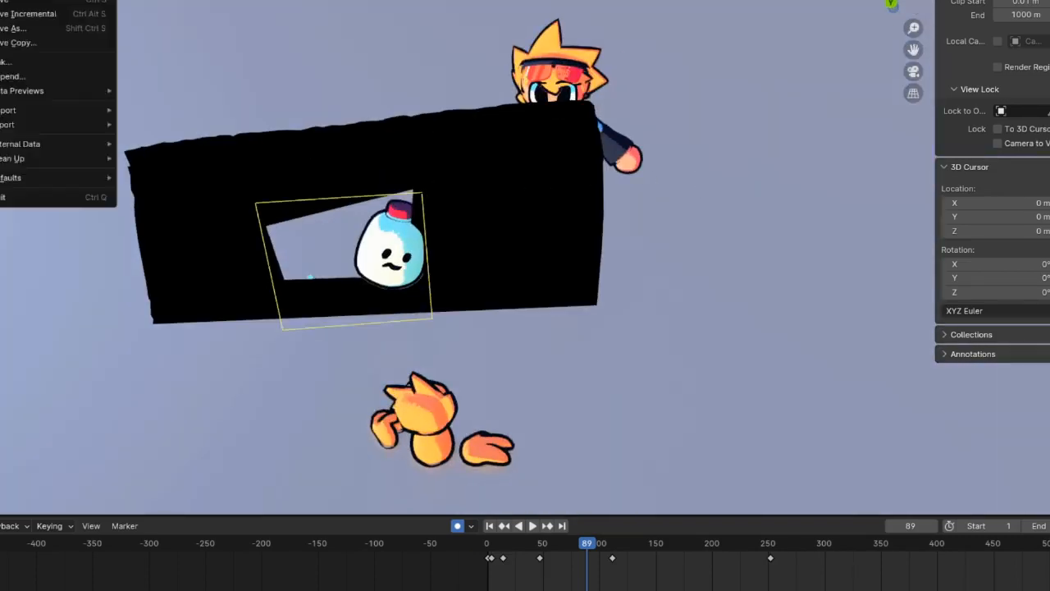
{"action": "key", "text": "Escape"}
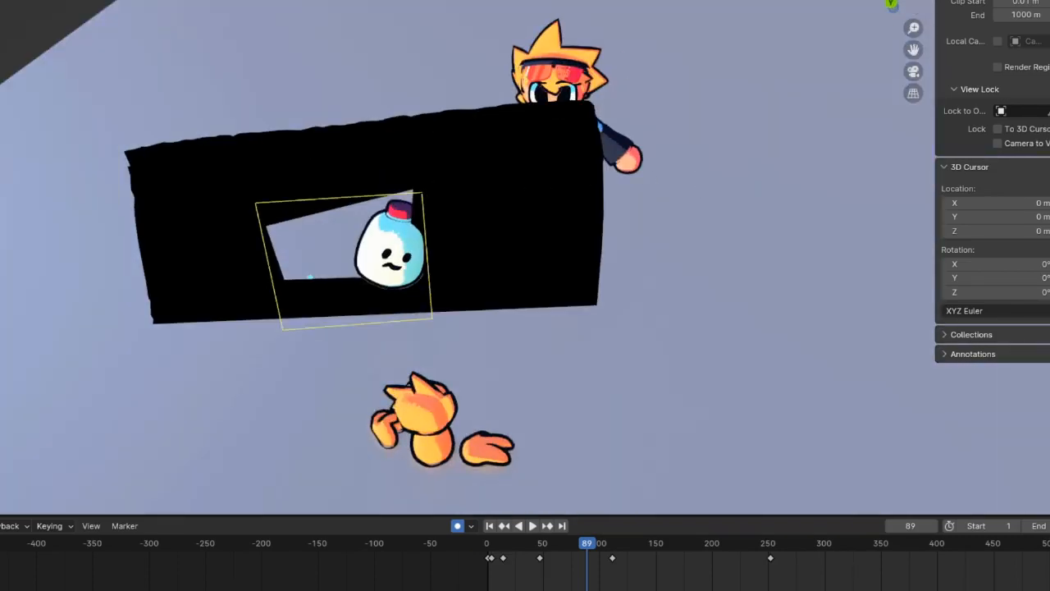